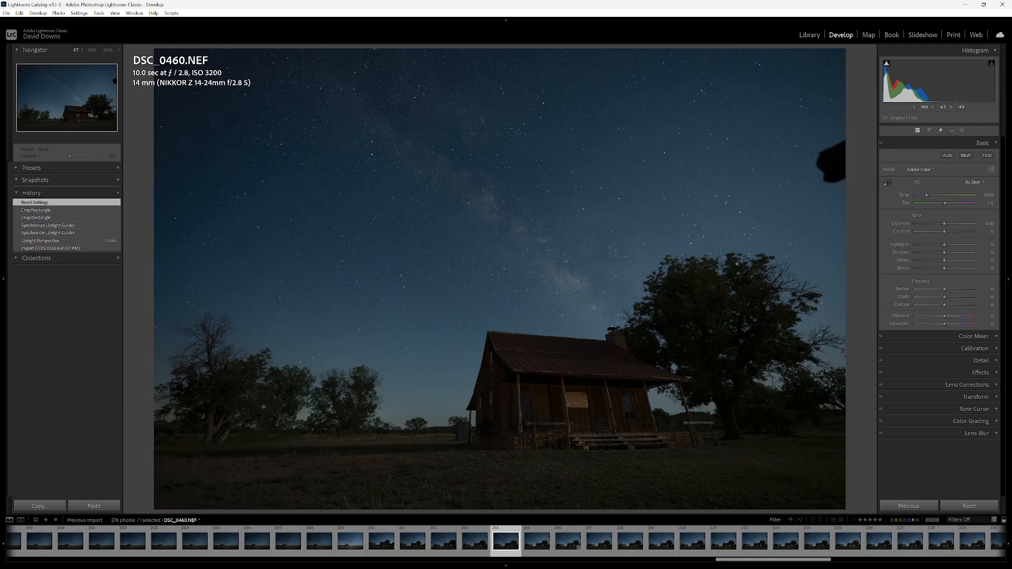
Browse back from DSC_0460 to the ruin shot DSC_0455, and review the cabin compositions in DSC_0456 to DSC_0459.
{"action": "key", "text": "Left"}
{"action": "key", "text": "Left"}
{"action": "key", "text": "Left"}
{"action": "key", "text": "Left"}
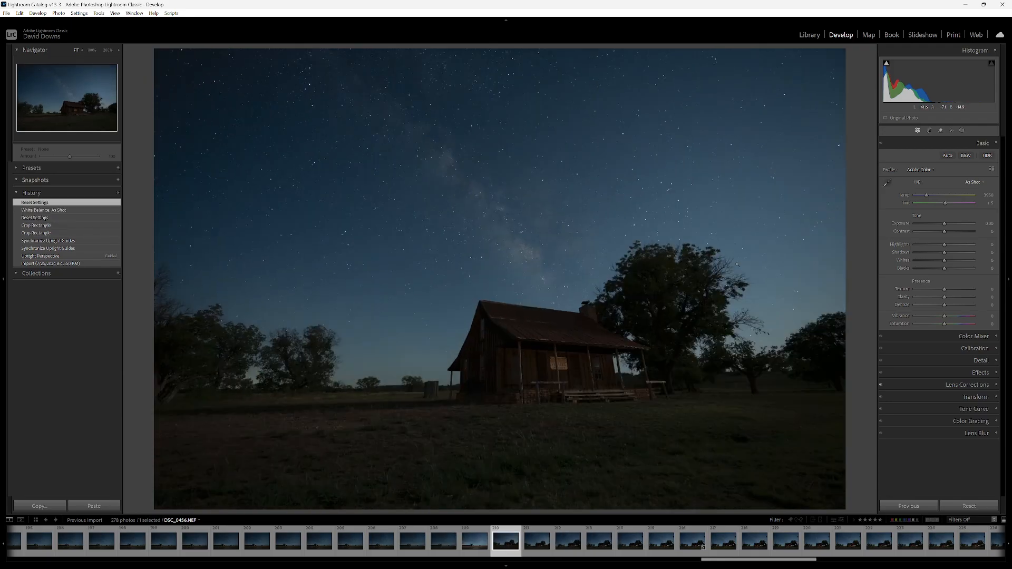
{"action": "key", "text": "Left"}
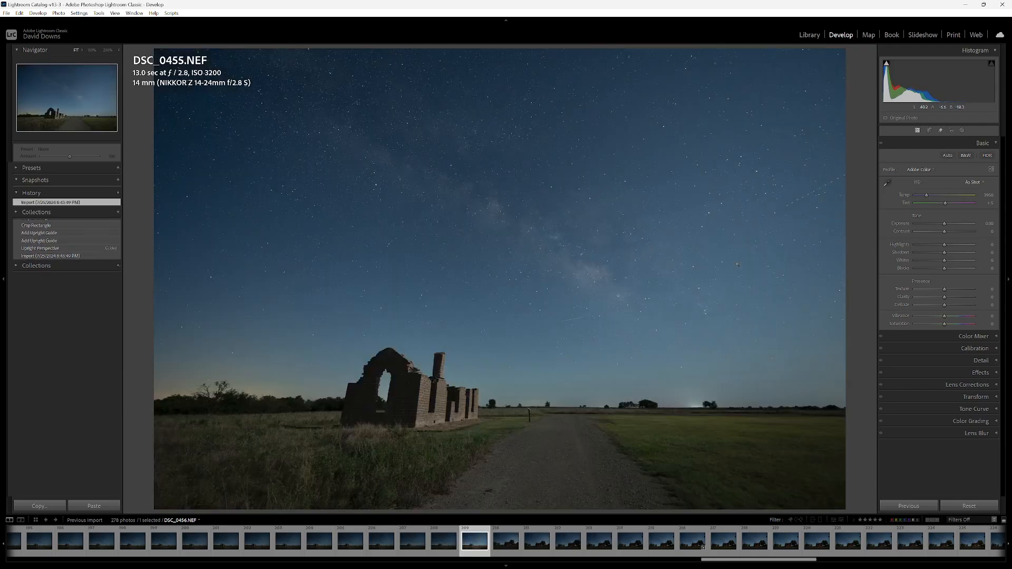
{"action": "key", "text": "Right"}
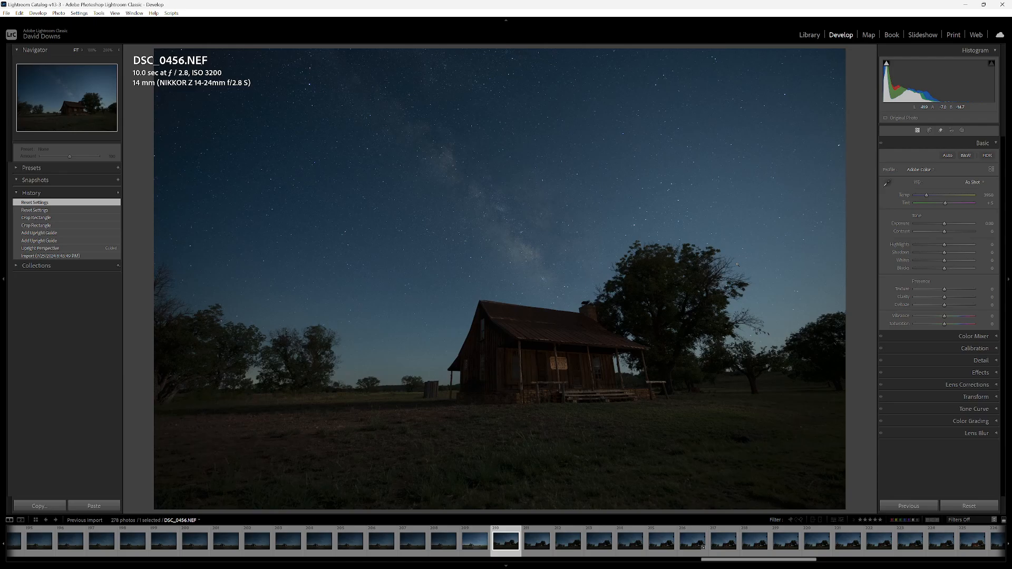
{"action": "key", "text": "Right"}
{"action": "key", "text": "Right"}
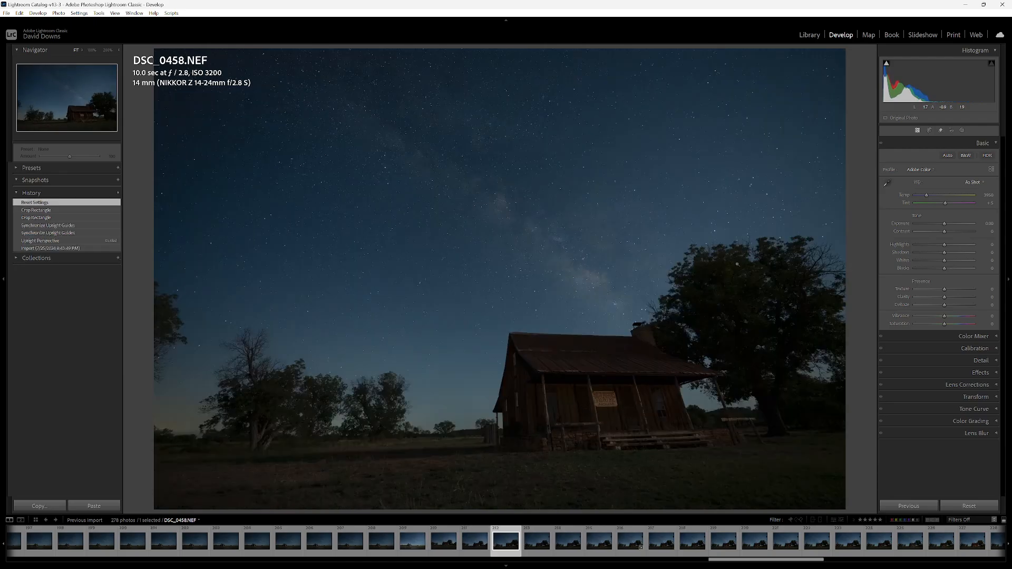
{"action": "key", "text": "Right"}
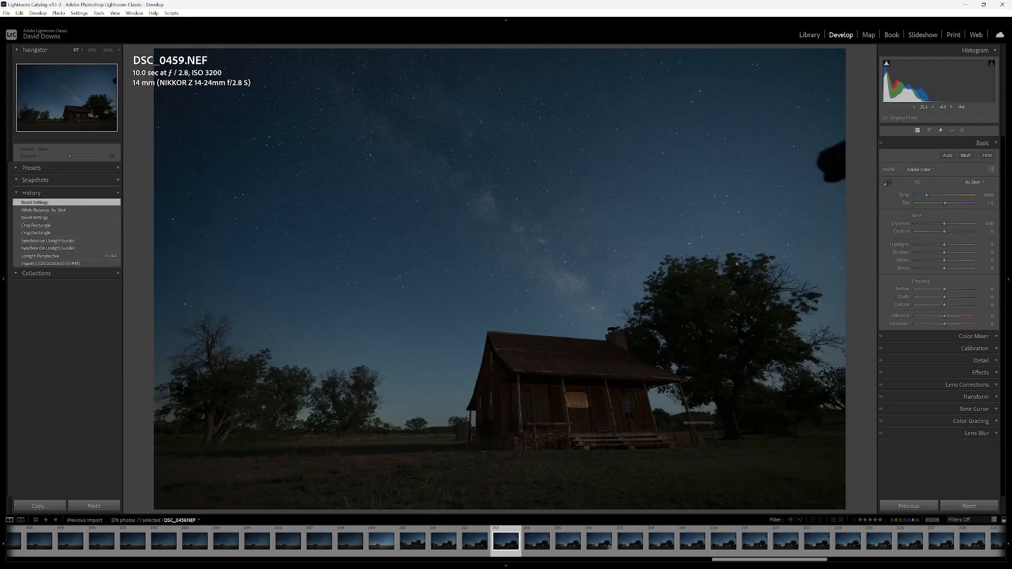
{"action": "key", "text": "Left"}
{"action": "key", "text": "Left"}
{"action": "key", "text": "Left"}
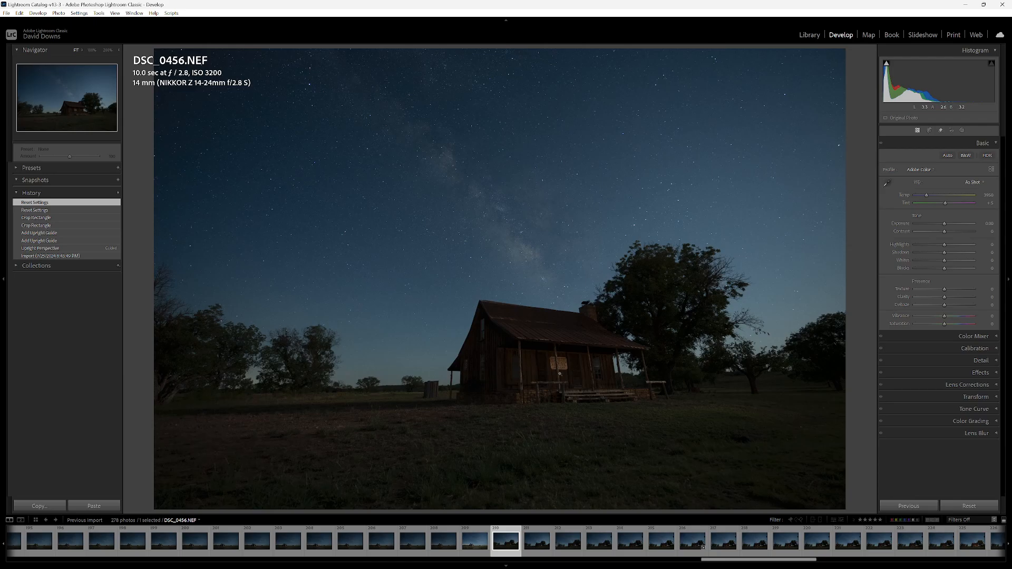
Review the cabin frames forward from DSC_0456 to DSC_0467, comparing the 10-second and 13-second exposures.
{"action": "key", "text": "Right"}
{"action": "key", "text": "Right"}
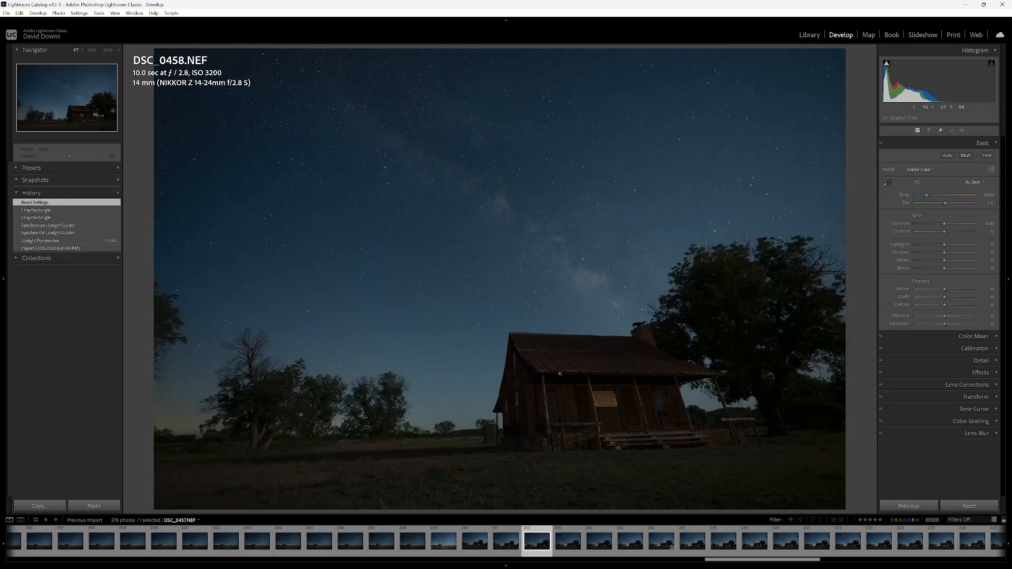
{"action": "key", "text": "Right"}
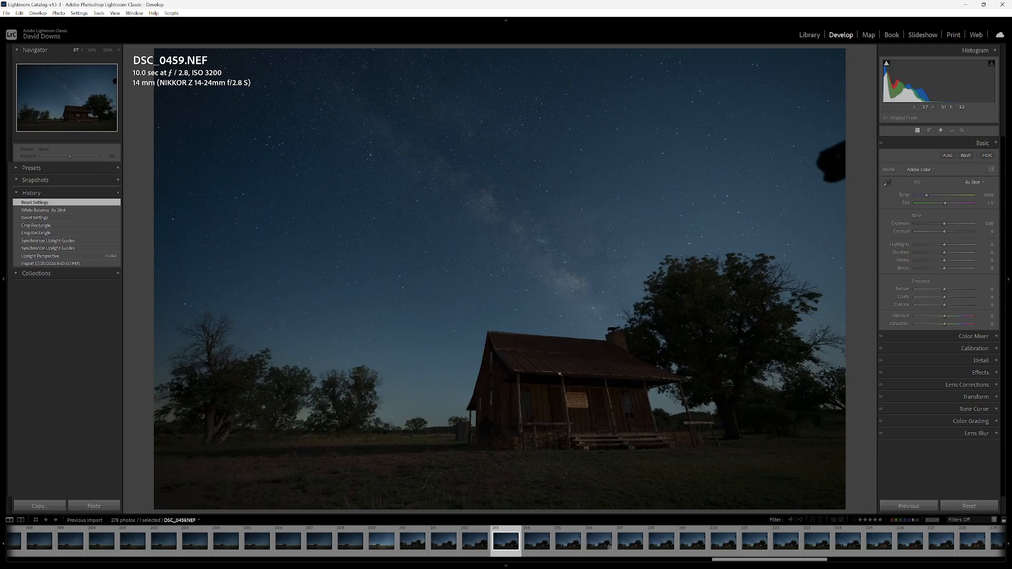
{"action": "key", "text": "Right"}
{"action": "key", "text": "Right"}
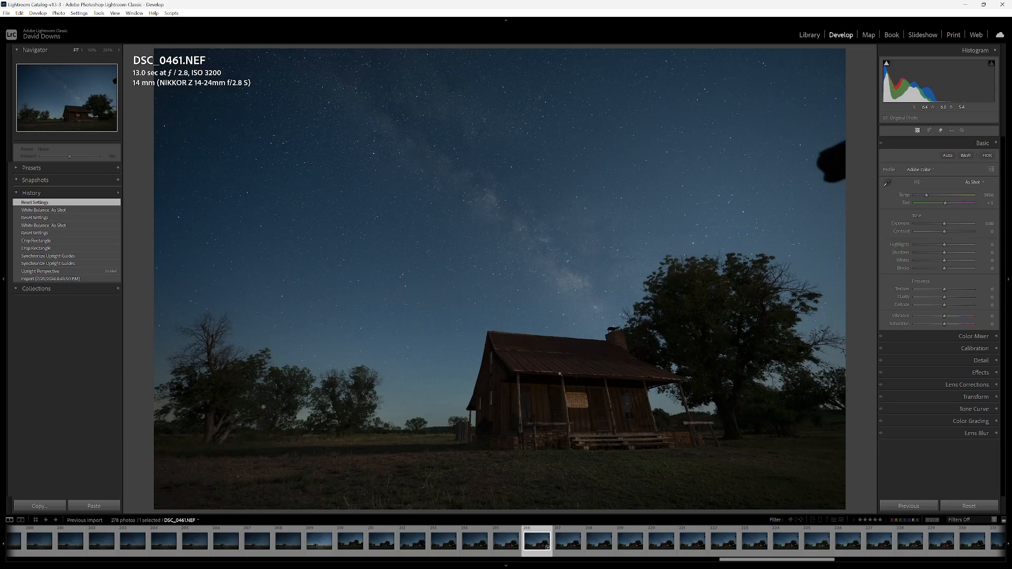
{"action": "key", "text": "Right"}
{"action": "key", "text": "Right"}
{"action": "key", "text": "Right"}
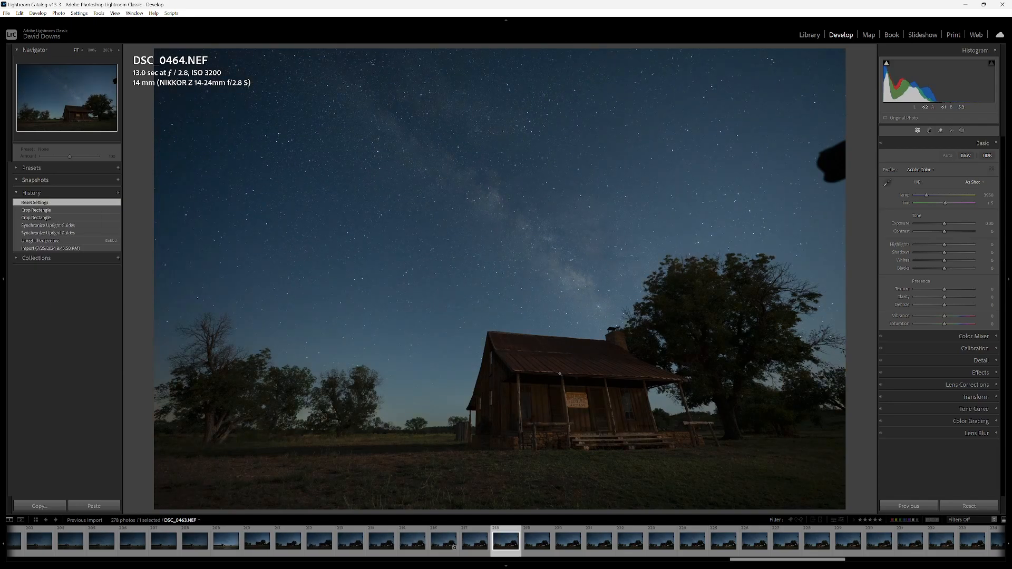
{"action": "key", "text": "Right"}
{"action": "key", "text": "Right"}
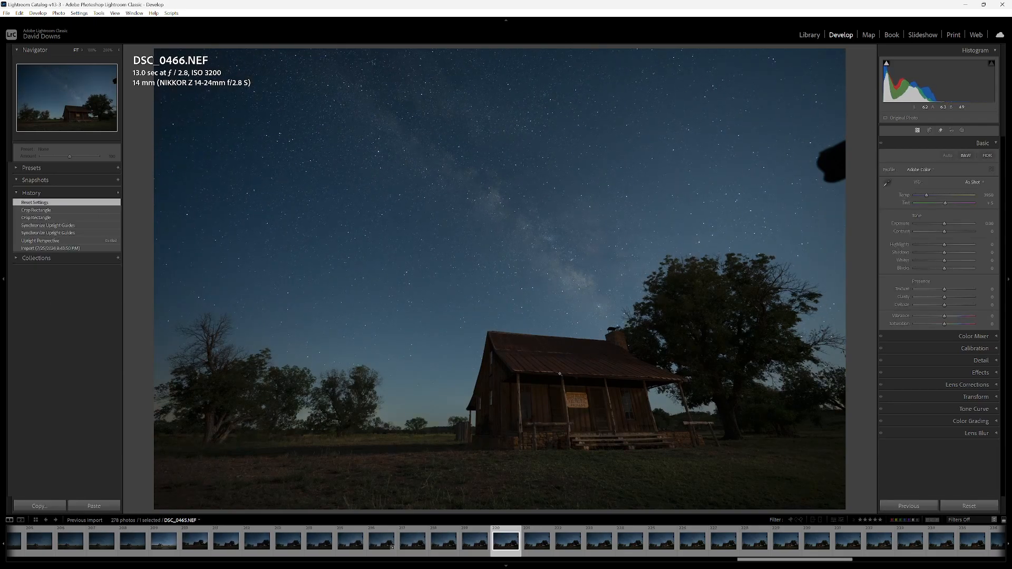
{"action": "key", "text": "Left"}
{"action": "key", "text": "Left"}
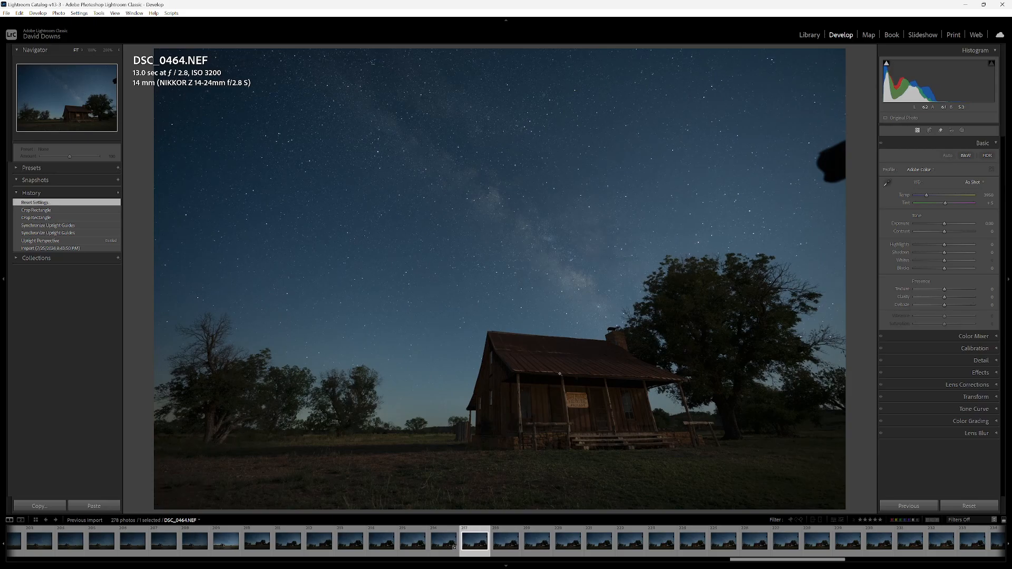
{"action": "key", "text": "Right"}
{"action": "key", "text": "Right"}
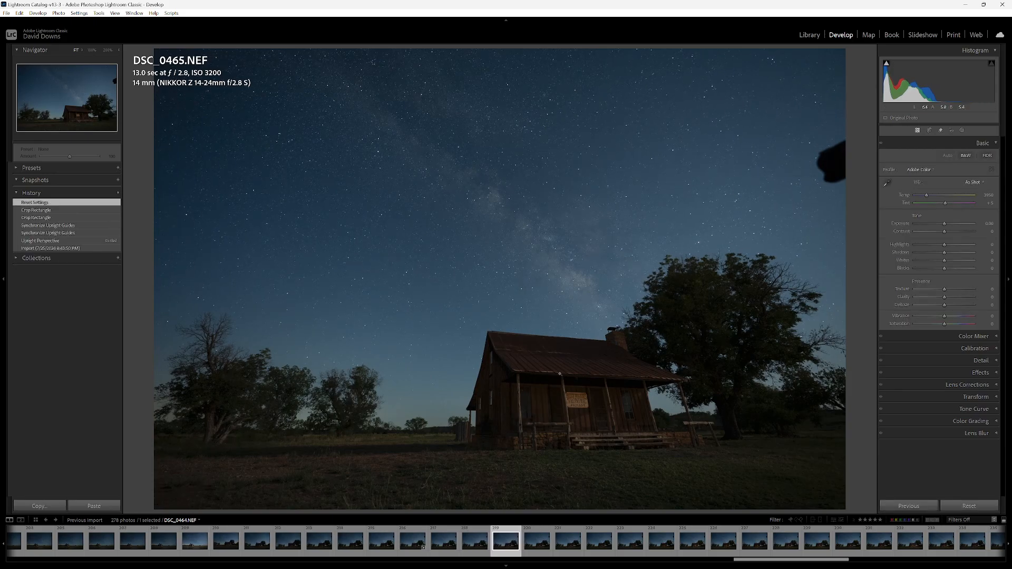
{"action": "key", "text": "Right"}
{"action": "key", "text": "Right"}
{"action": "key", "text": "Right"}
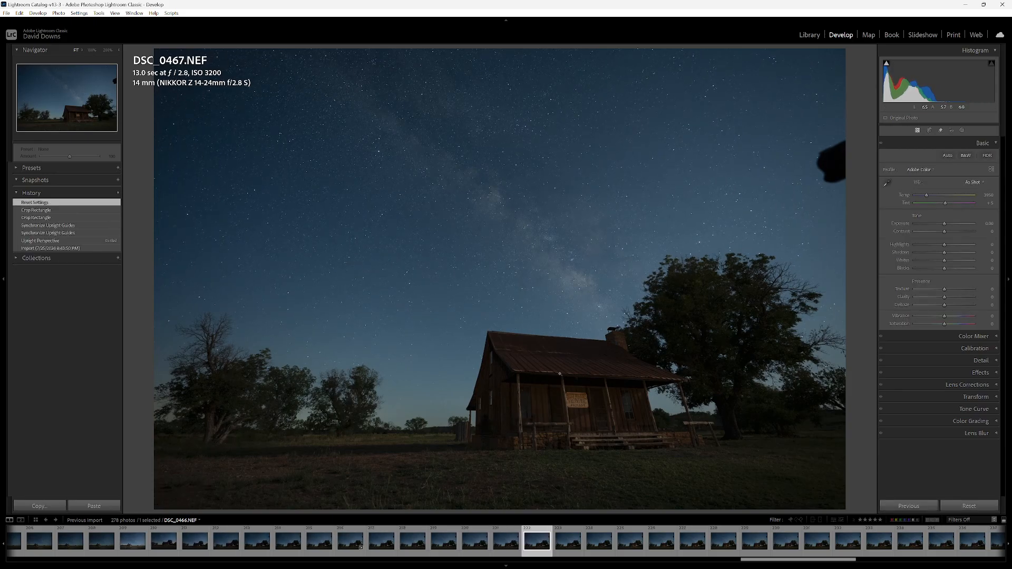
Review the cabin frames back to DSC_0458, and return to DSC_0460 as the first frame of the final composition.
{"action": "key", "text": "Left"}
{"action": "key", "text": "Left"}
{"action": "key", "text": "Left"}
{"action": "key", "text": "Left"}
{"action": "key", "text": "Left"}
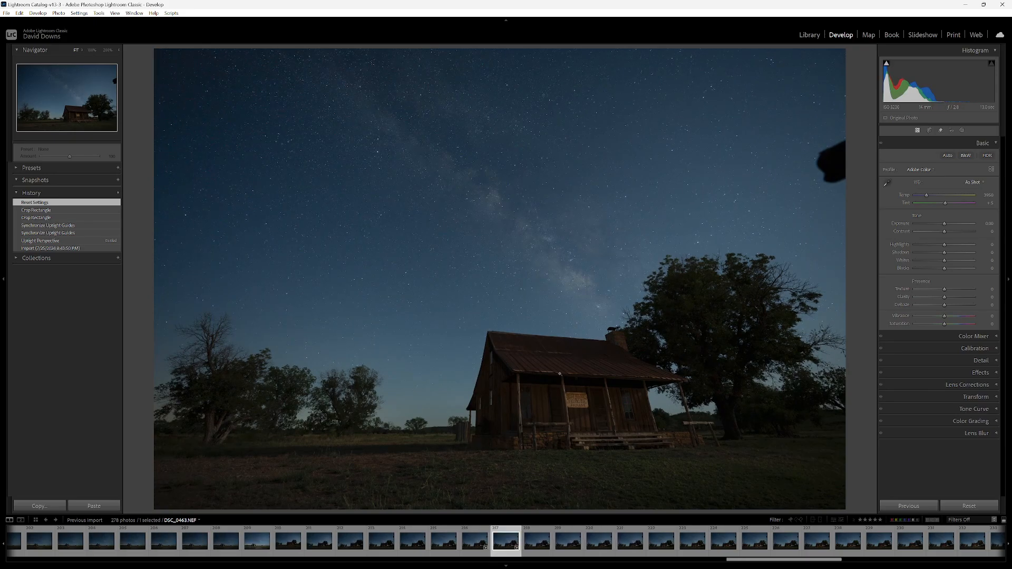
{"action": "key", "text": "Left"}
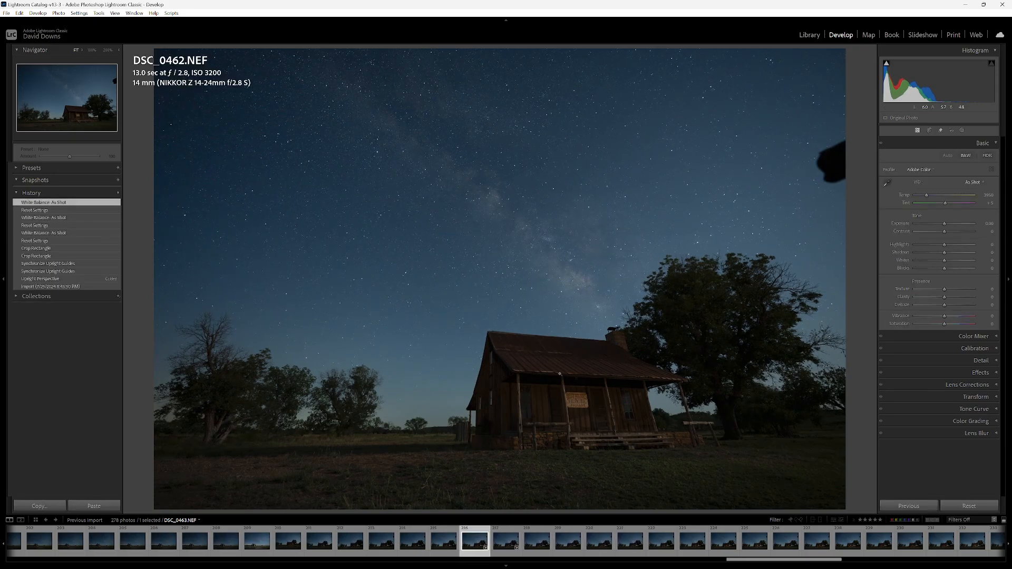
{"action": "key", "text": "Left"}
{"action": "key", "text": "Left"}
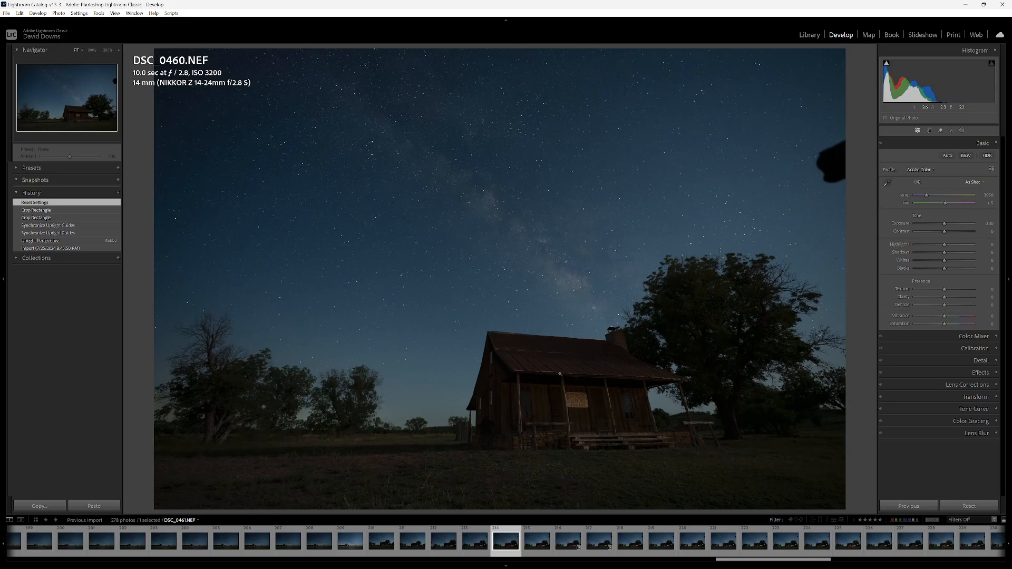
{"action": "key", "text": "Left"}
{"action": "key", "text": "Left"}
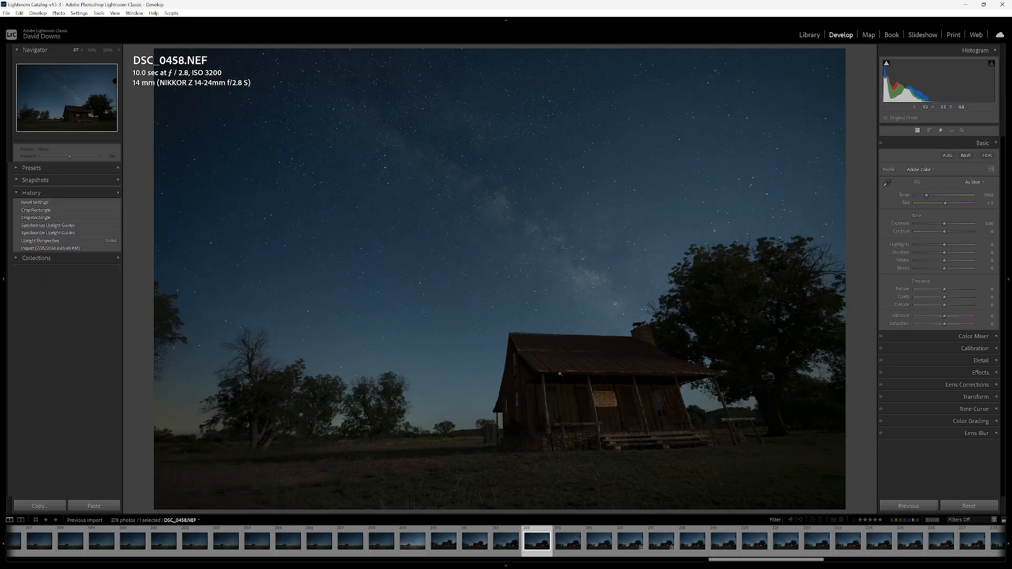
{"action": "key", "text": "Right"}
{"action": "key", "text": "Right"}
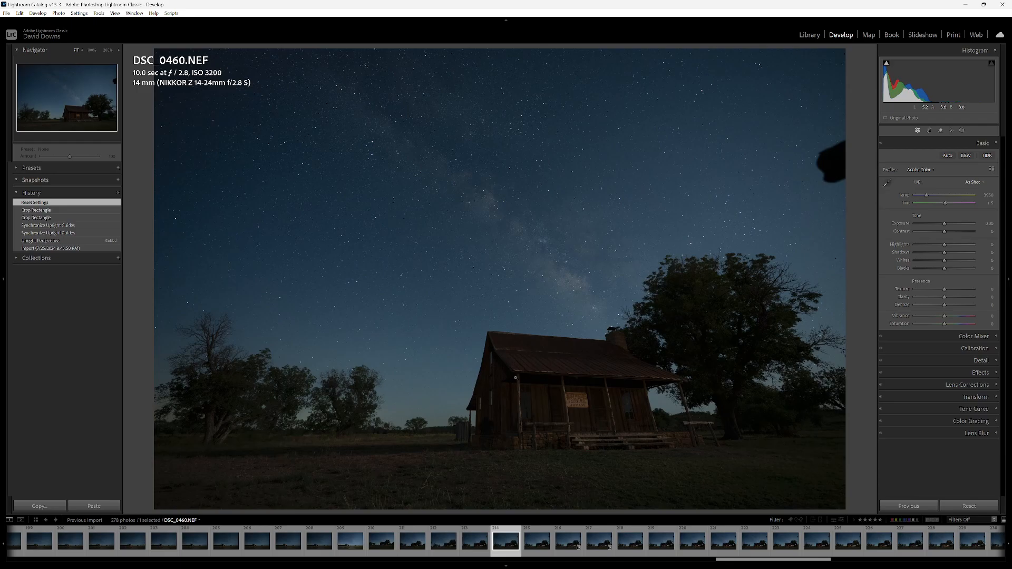
Inspect the cabin and the stars in DSC_0460 at 200%, examine the sky at 100%, and return to the full view.
{"action": "left_click", "coordinate": [540, 433]}
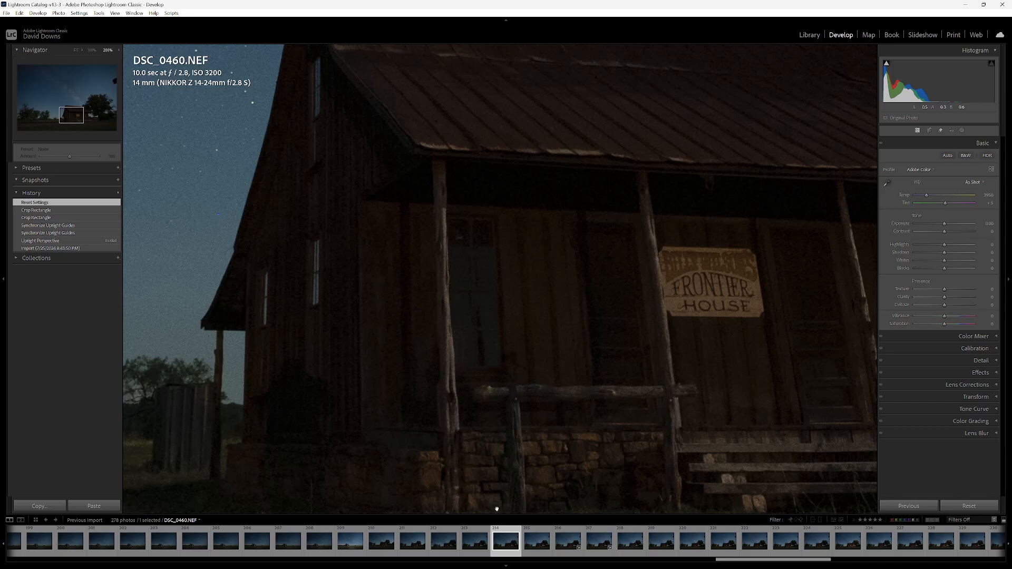
{"action": "left_click", "coordinate": [492, 459]}
{"action": "left_click", "coordinate": [468, 112]}
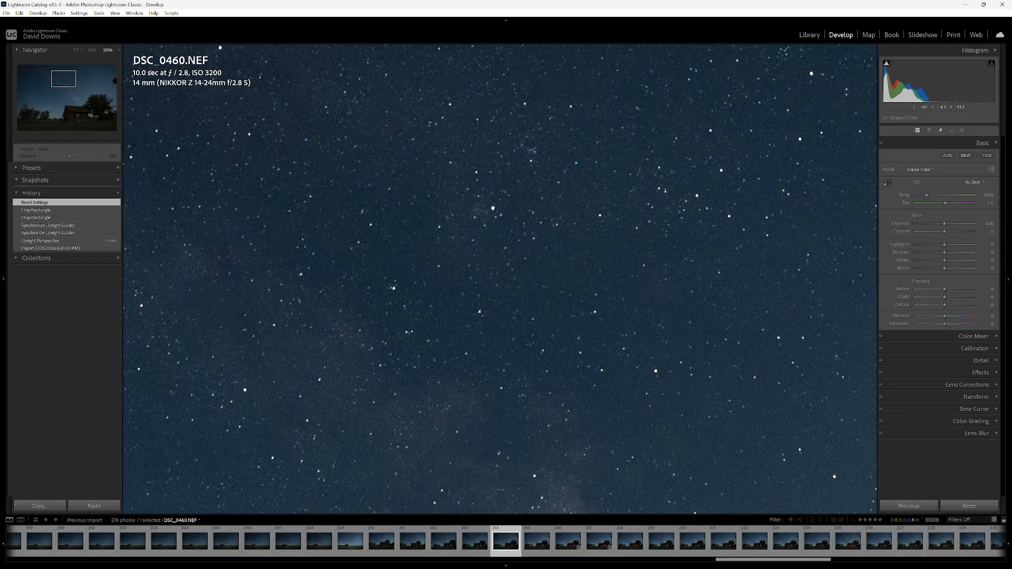
{"action": "left_click", "coordinate": [516, 290]}
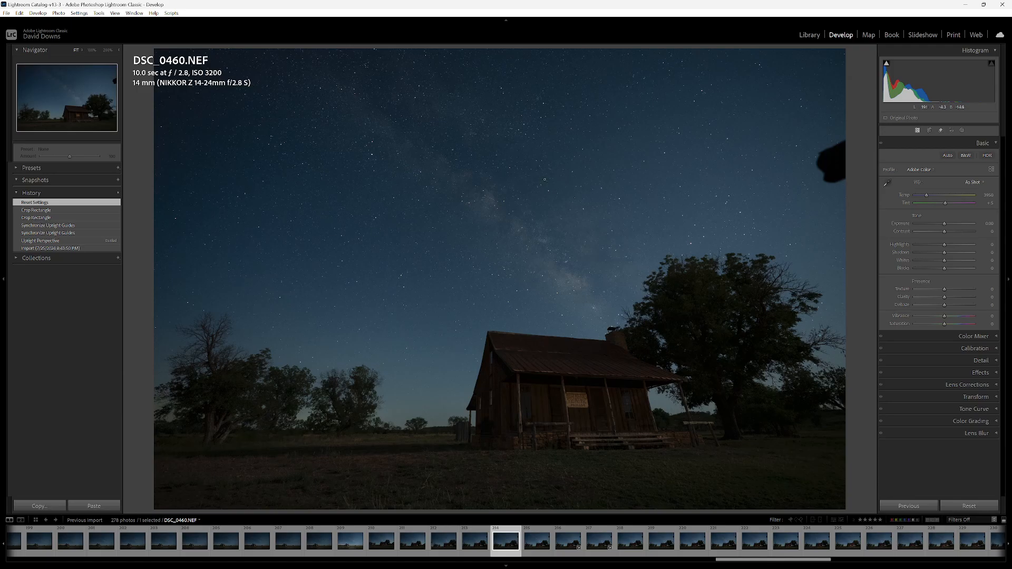
{"action": "left_click", "coordinate": [544, 180]}
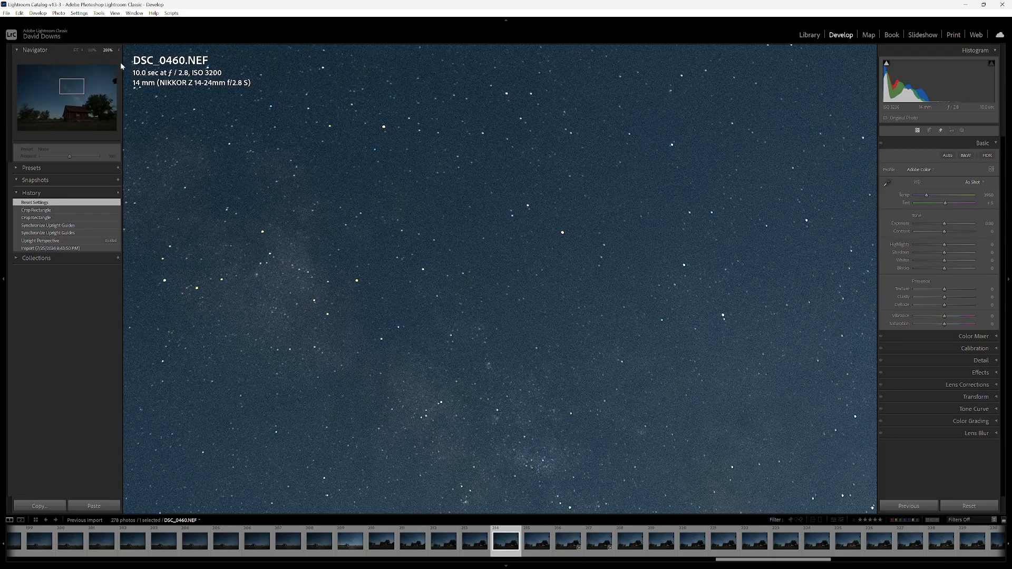
{"action": "left_click", "coordinate": [92, 50]}
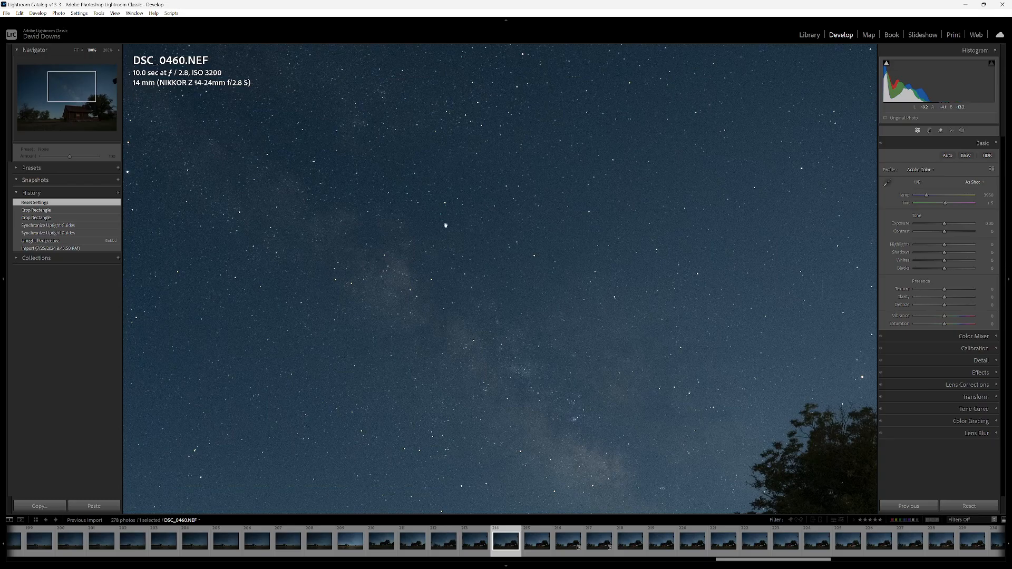
{"action": "left_click", "coordinate": [559, 263]}
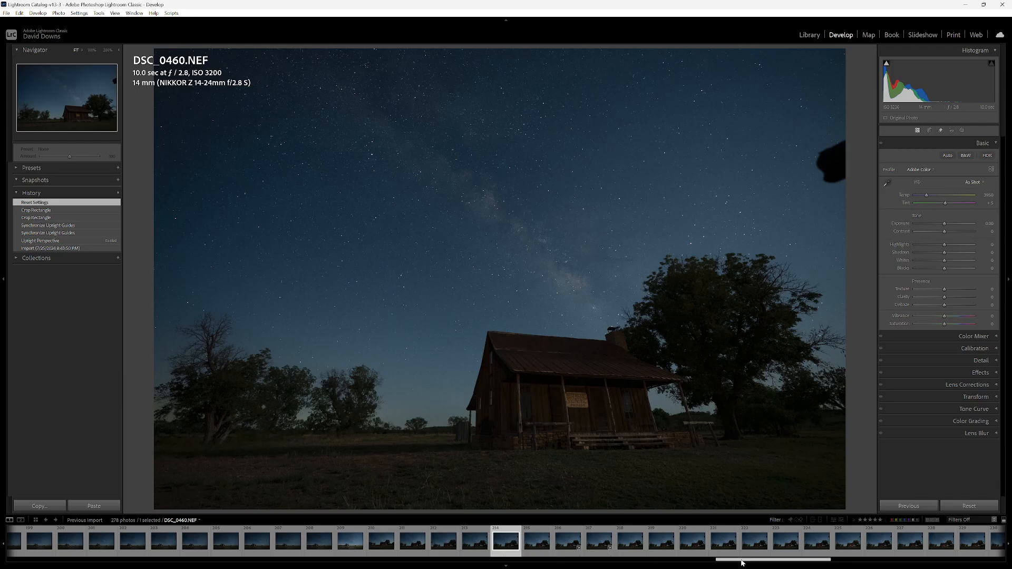
Select the cabin frames from DSC_0460 through DSC_0522, toggle the synchronization mode, and leave Auto Sync on.
{"action": "left_click_drag", "start_coordinate": [744, 561], "coordinate": [936, 562]}
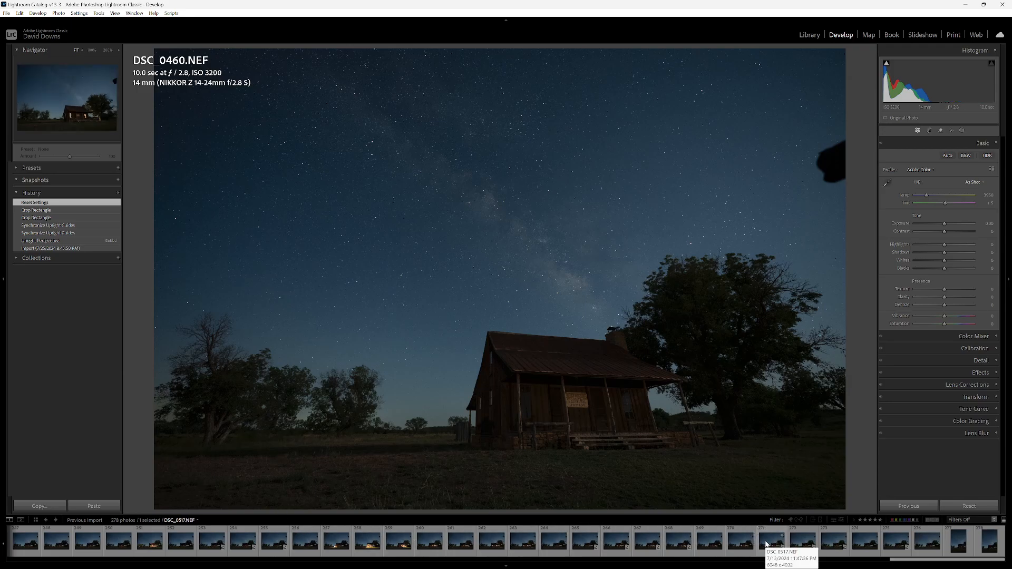
{"action": "left_click", "coordinate": [926, 553], "text": "shift"}
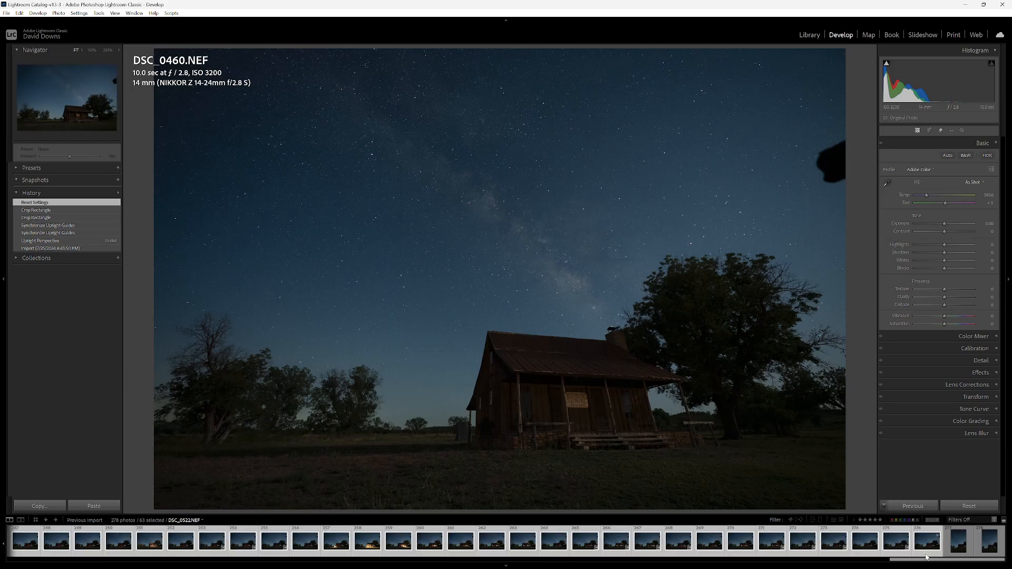
{"action": "left_click_drag", "start_coordinate": [926, 562], "coordinate": [739, 564]}
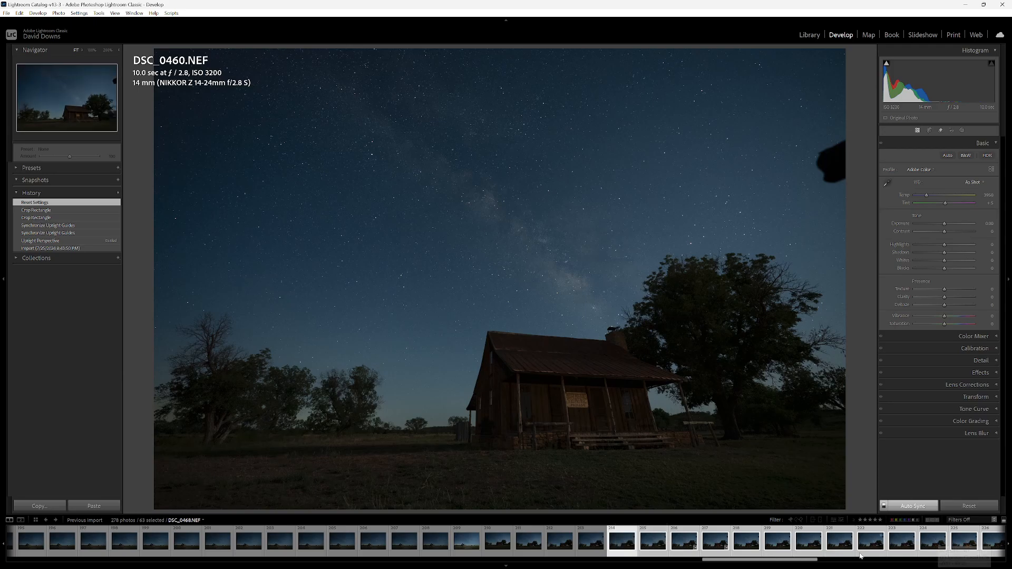
{"action": "left_click", "coordinate": [884, 507]}
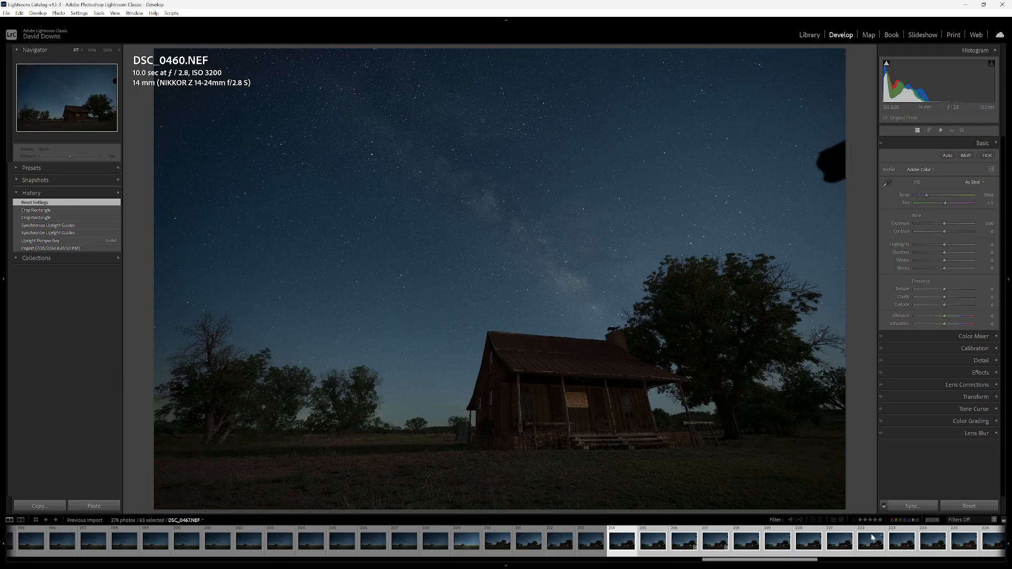
{"action": "left_click", "coordinate": [884, 506]}
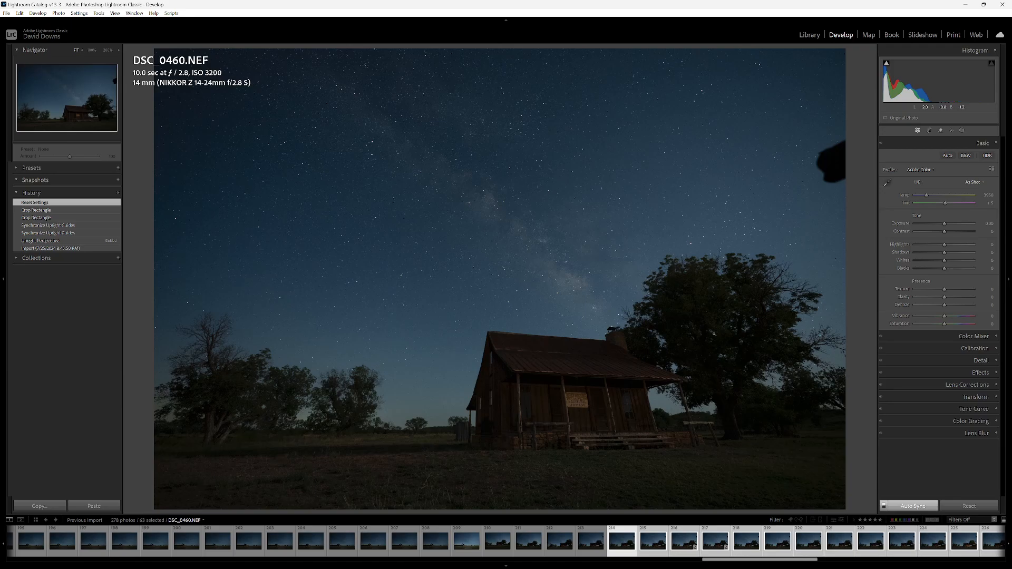
Toggle the lens profile corrections off and on to compare the effect, leaving them enabled for all selected frames.
{"action": "left_click", "coordinate": [922, 384]}
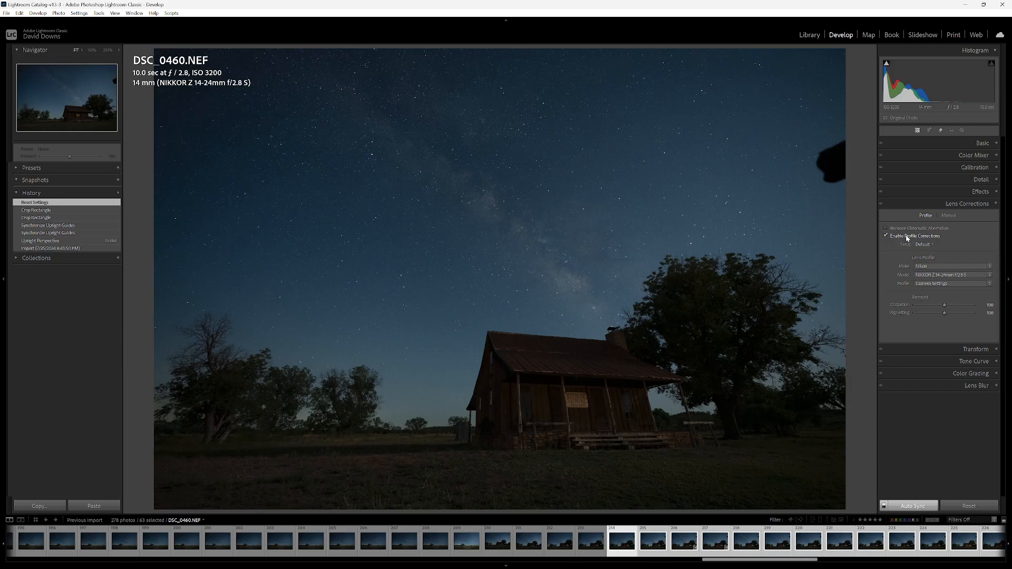
{"action": "left_click", "coordinate": [886, 236]}
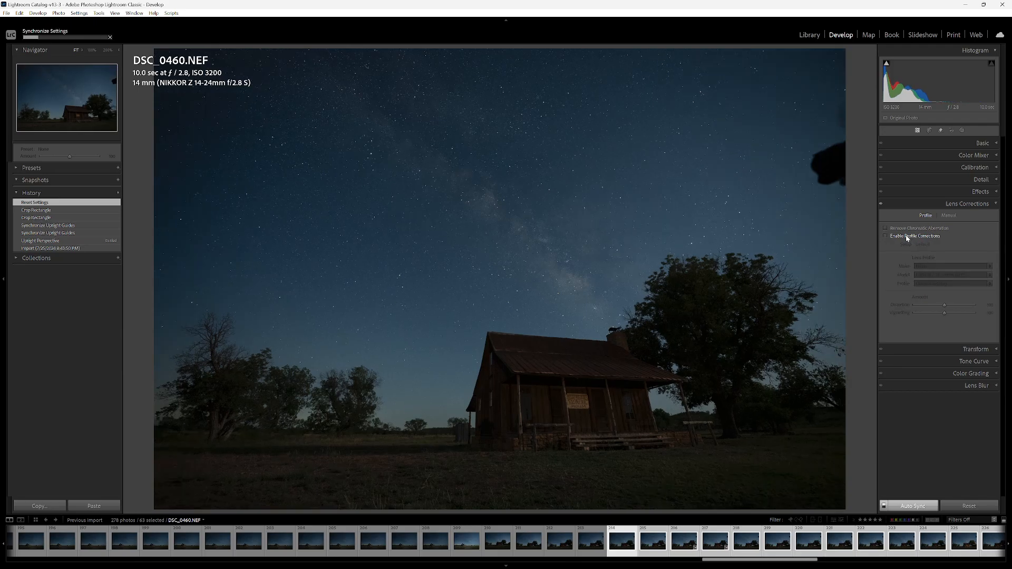
{"action": "left_click", "coordinate": [885, 237]}
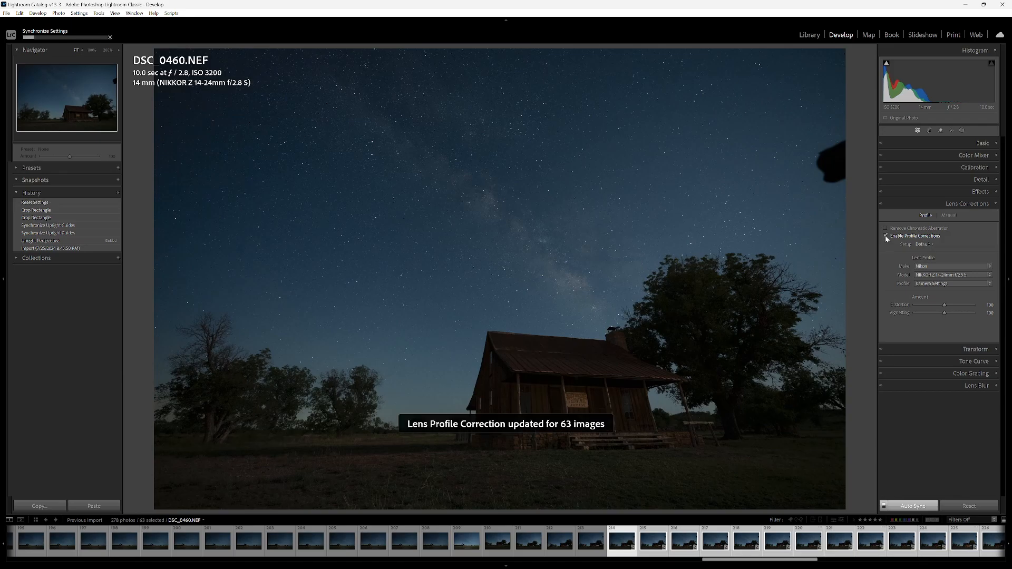
{"action": "left_click", "coordinate": [884, 236]}
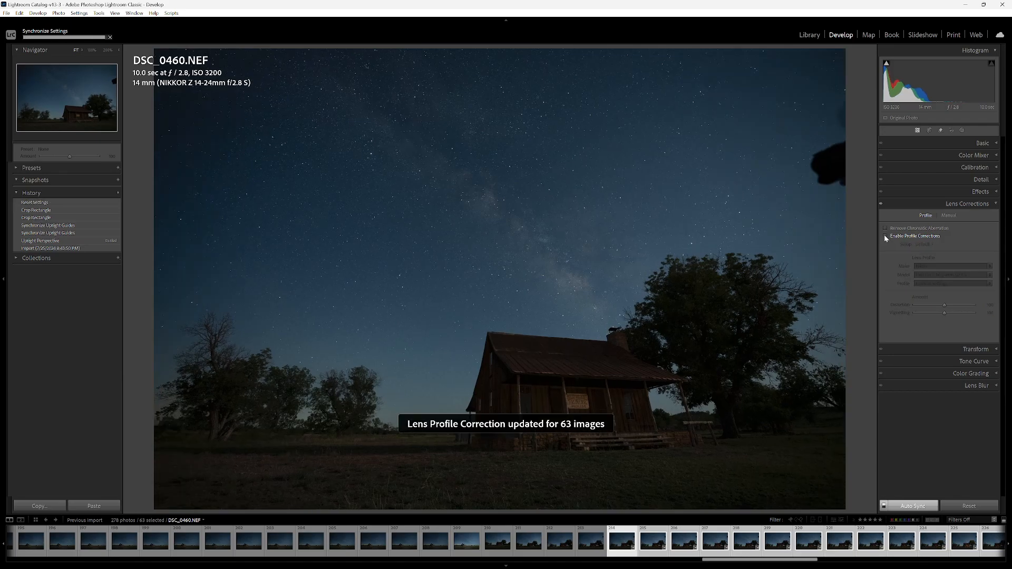
{"action": "left_click", "coordinate": [885, 236]}
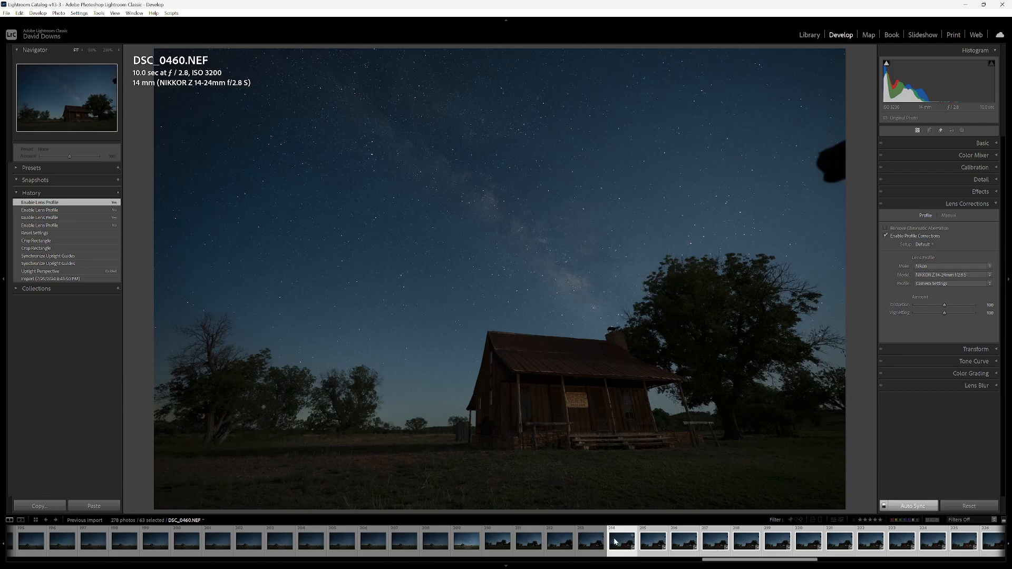
Straighten the selected frames with Guided Upright, drawing vertical guides along the cabin's right porch post and its left edge.
{"action": "left_click", "coordinate": [914, 349]}
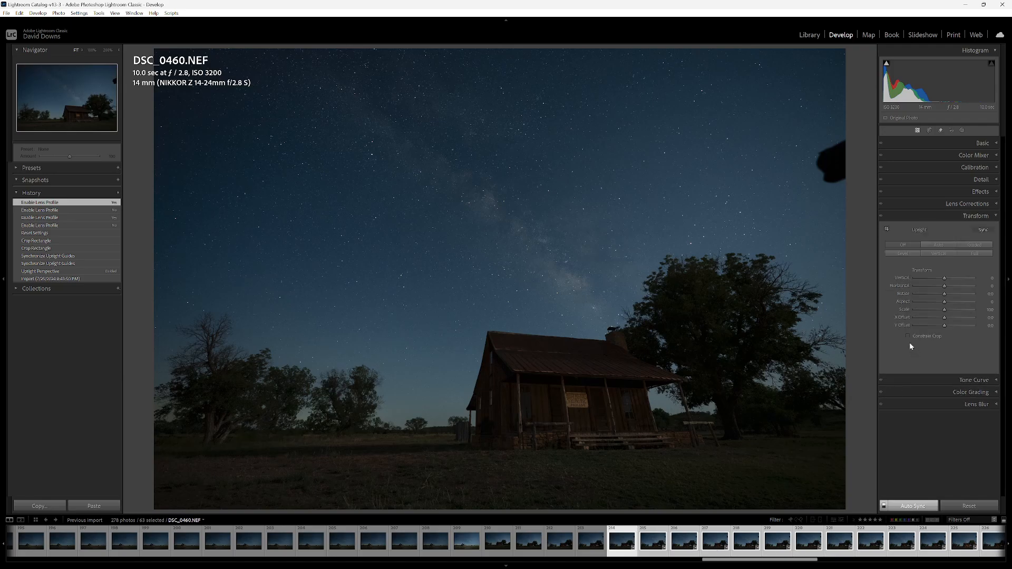
{"action": "left_click", "coordinate": [887, 230]}
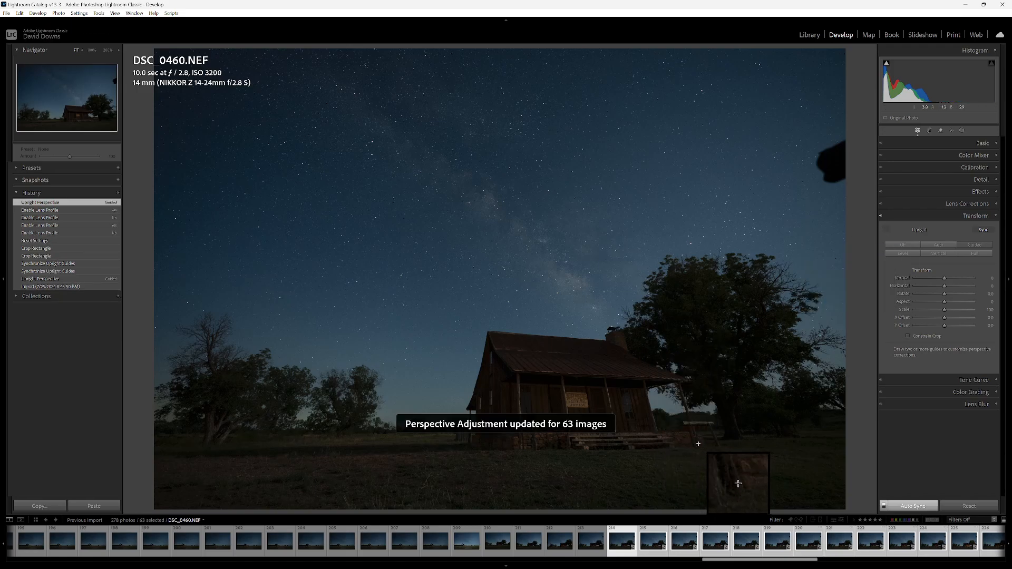
{"action": "left_click_drag", "start_coordinate": [698, 444], "coordinate": [666, 306]}
{"action": "left_click_drag", "start_coordinate": [705, 345], "coordinate": [694, 327]}
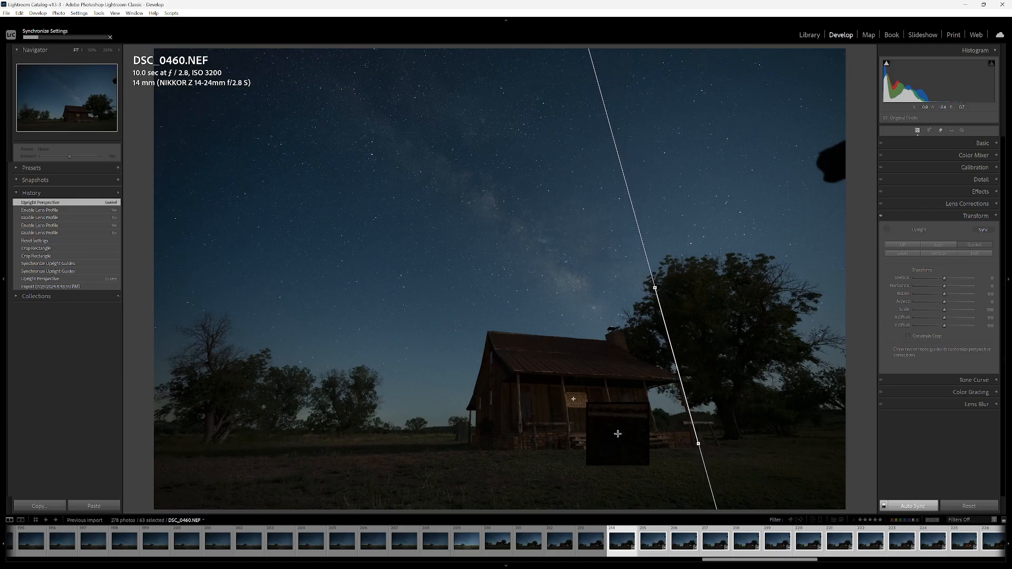
{"action": "left_click", "coordinate": [467, 447]}
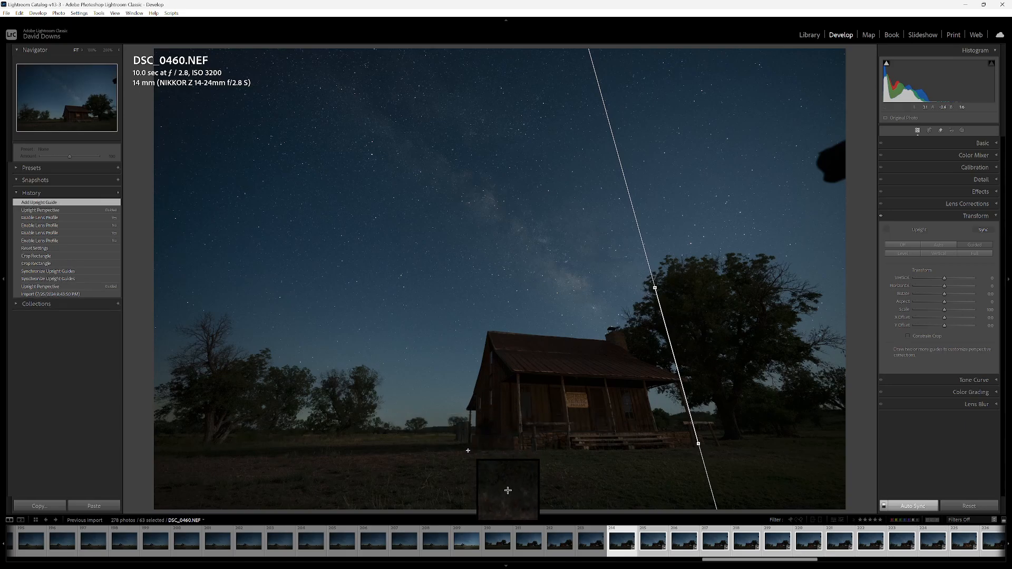
{"action": "left_click_drag", "start_coordinate": [468, 449], "coordinate": [478, 275]}
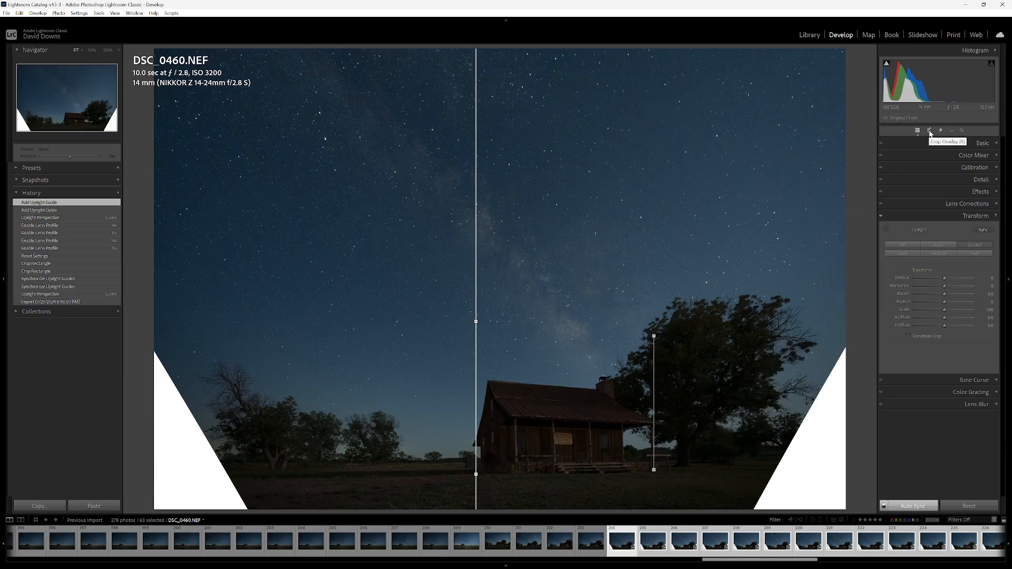
{"action": "left_click", "coordinate": [887, 231]}
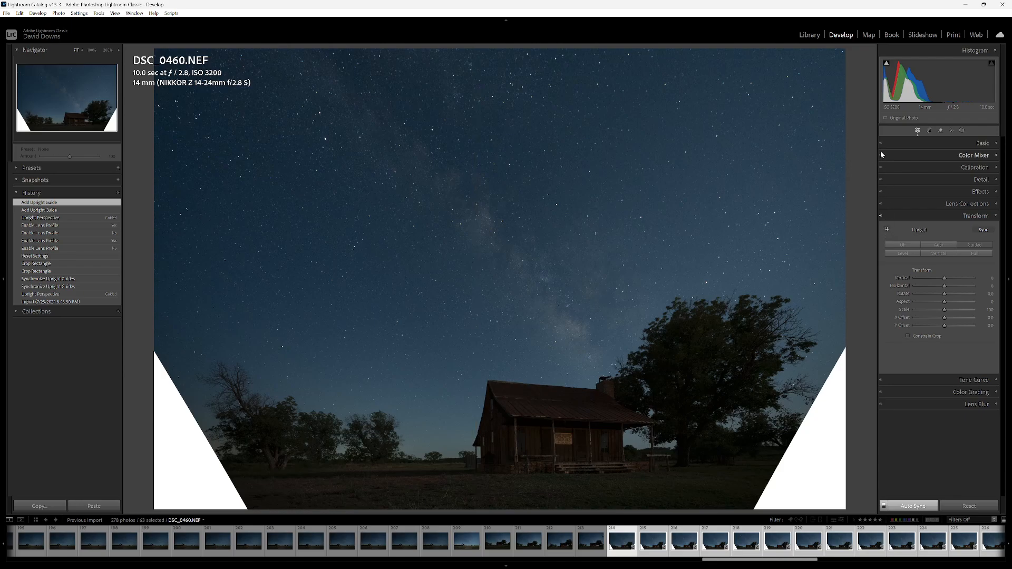
Crop both sides of the selected frames inward to exclude the white wedges in the lower corners.
{"action": "left_click", "coordinate": [929, 130]}
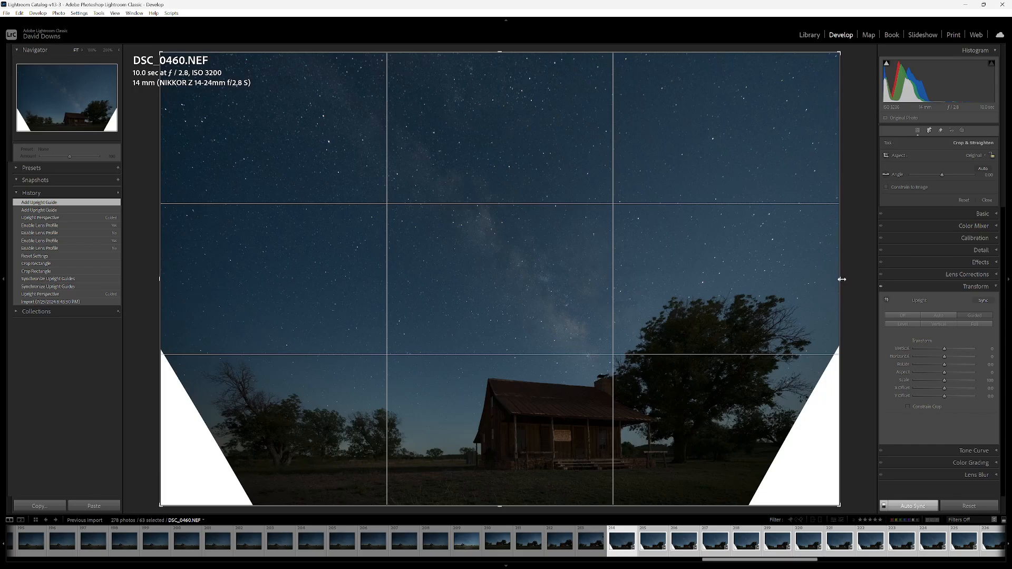
{"action": "left_click_drag", "start_coordinate": [840, 279], "coordinate": [793, 274]}
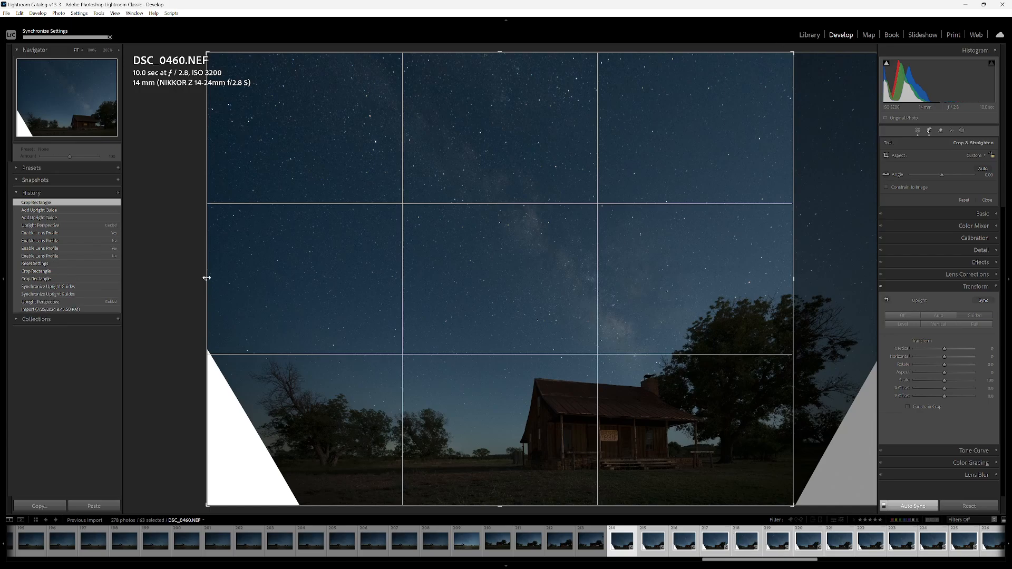
{"action": "left_click_drag", "start_coordinate": [206, 277], "coordinate": [253, 282]}
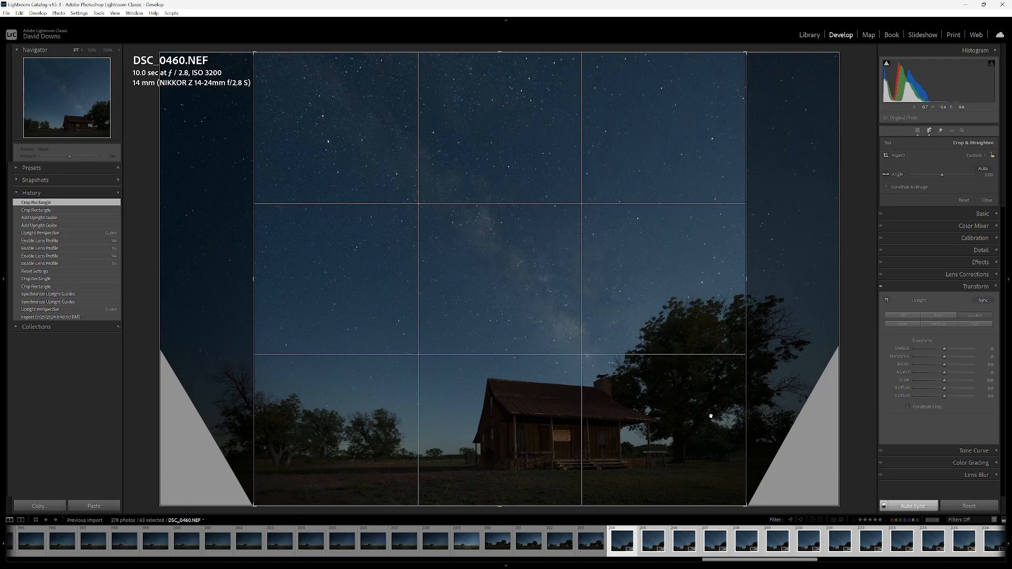
{"action": "left_click", "coordinate": [930, 131]}
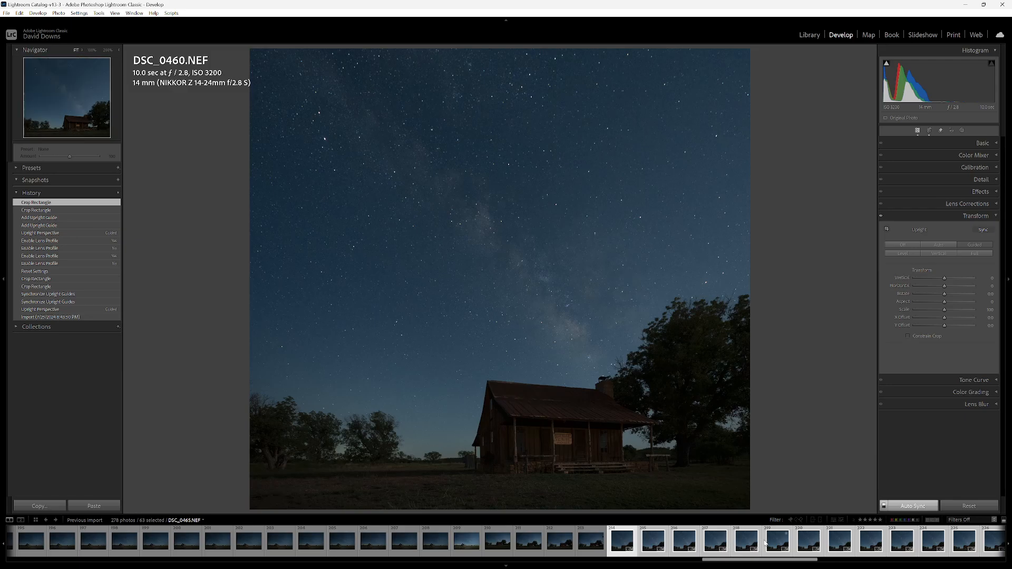
Check the synchronized perspective and crop on DSC_0464, DSC_0462 and DSC_0463, and on DSC_0505 through DSC_0507.
{"action": "left_click", "coordinate": [750, 558]}
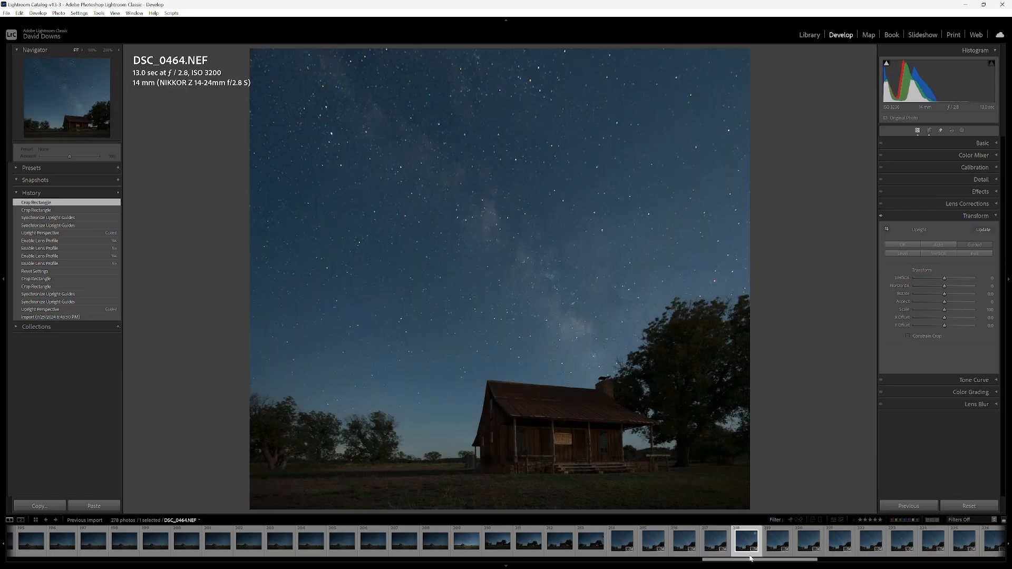
{"action": "left_click", "coordinate": [686, 556]}
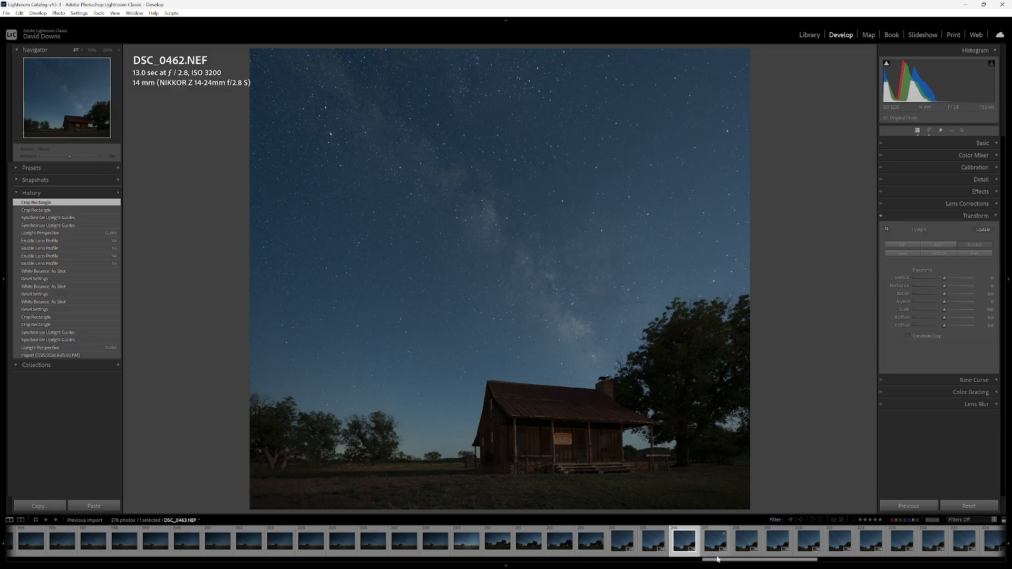
{"action": "key", "text": "Right"}
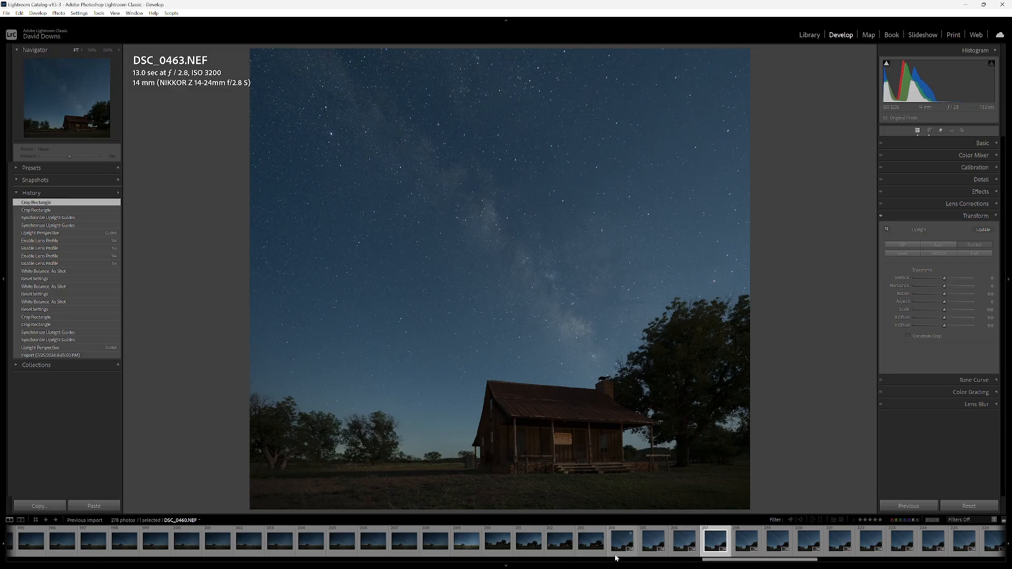
{"action": "left_click_drag", "start_coordinate": [782, 563], "coordinate": [970, 562]}
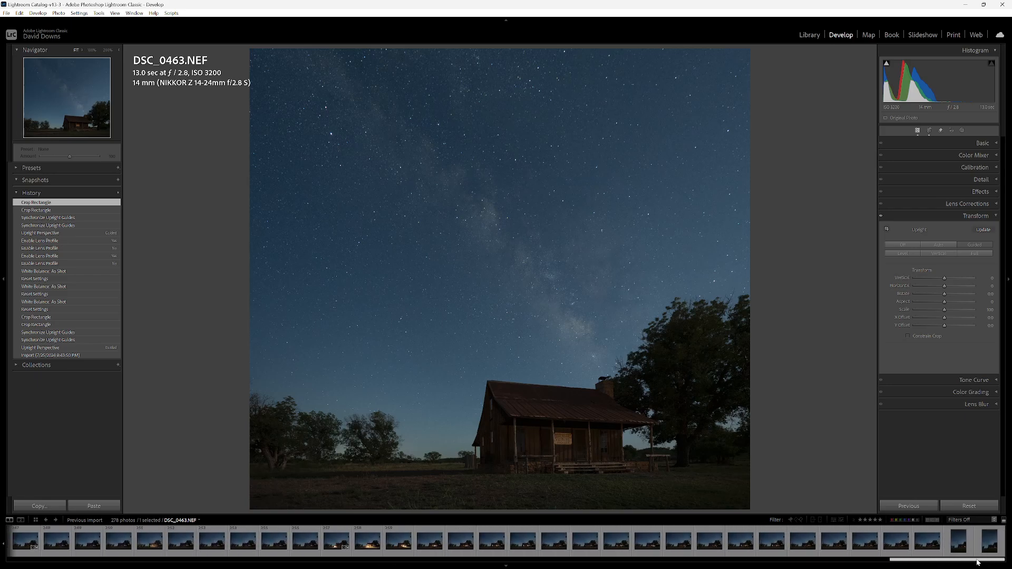
{"action": "left_click", "coordinate": [405, 547]}
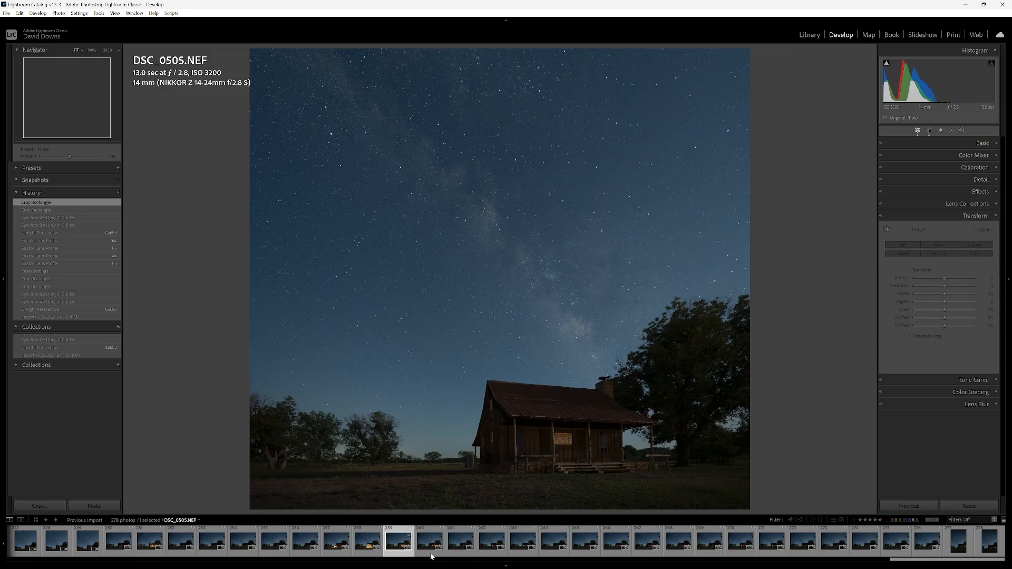
{"action": "left_click", "coordinate": [430, 556]}
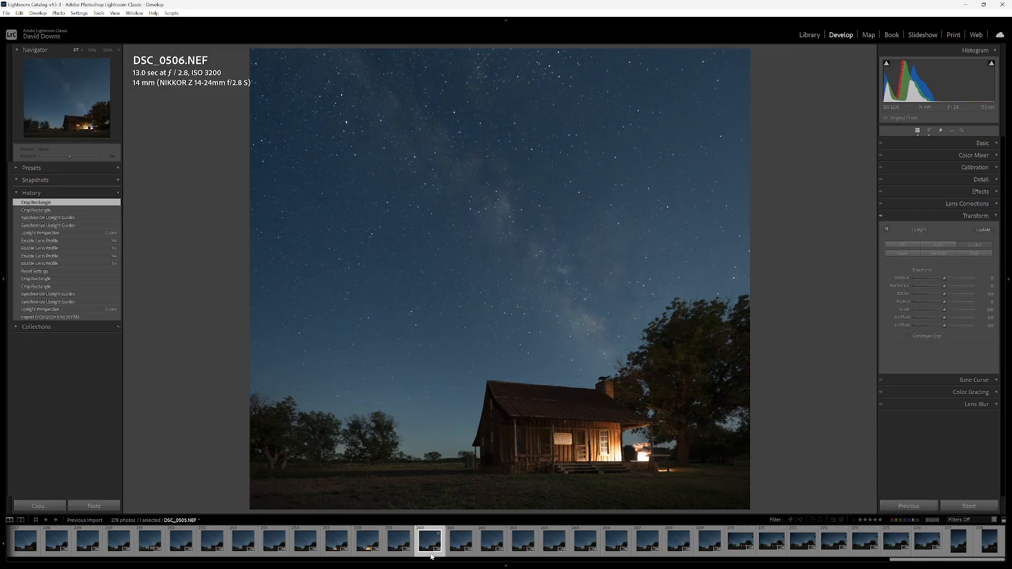
{"action": "left_click", "coordinate": [461, 556]}
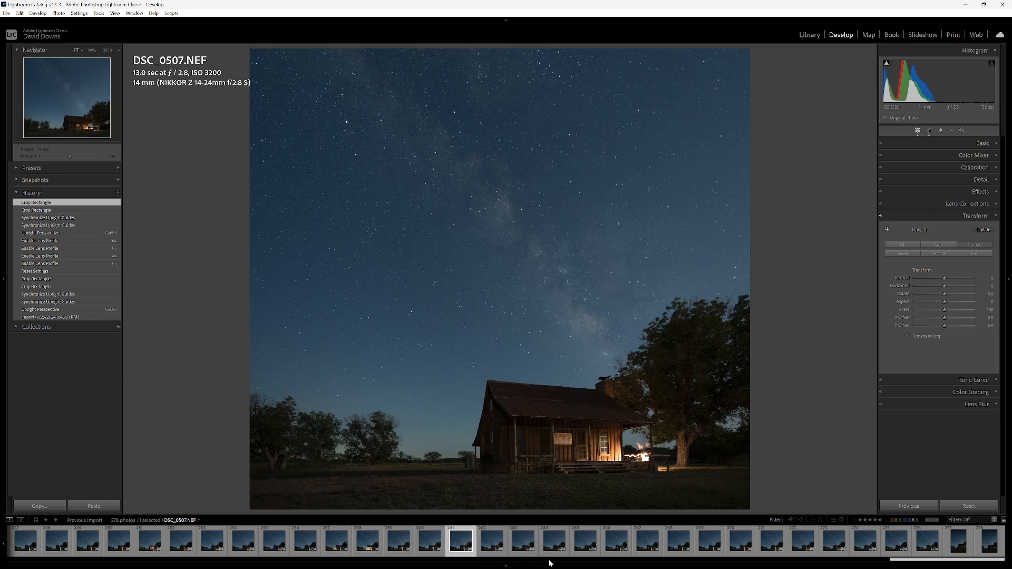
Return to DSC_0460 and compare it back and forth with DSC_0461.
{"action": "left_click_drag", "start_coordinate": [948, 562], "coordinate": [789, 560]}
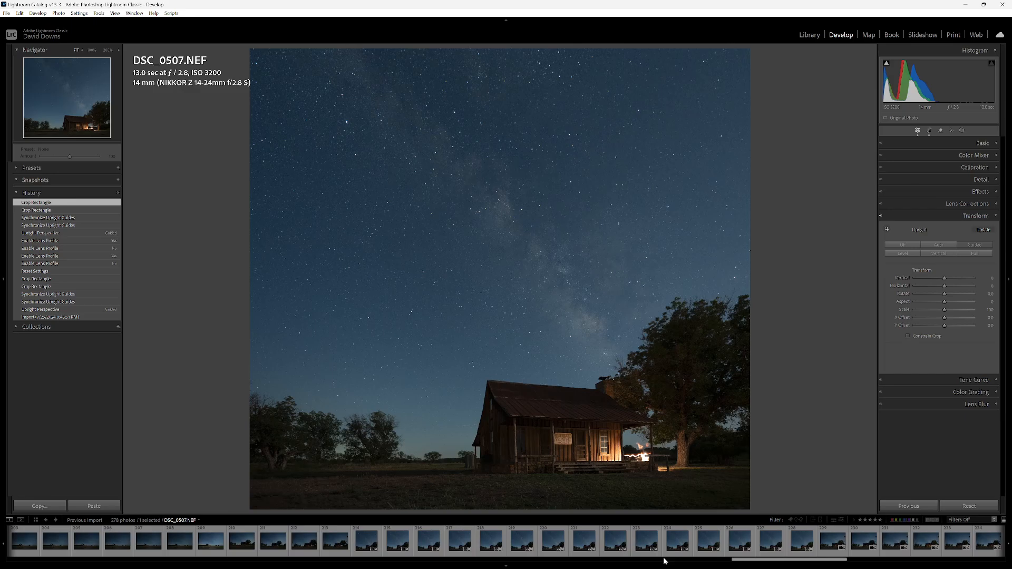
{"action": "left_click", "coordinate": [371, 554]}
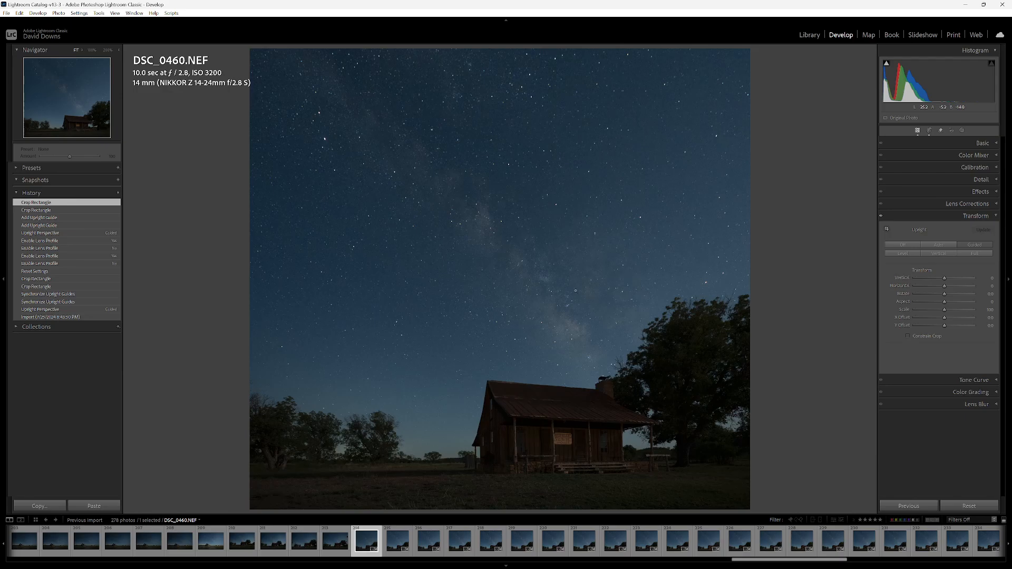
{"action": "key", "text": "Right"}
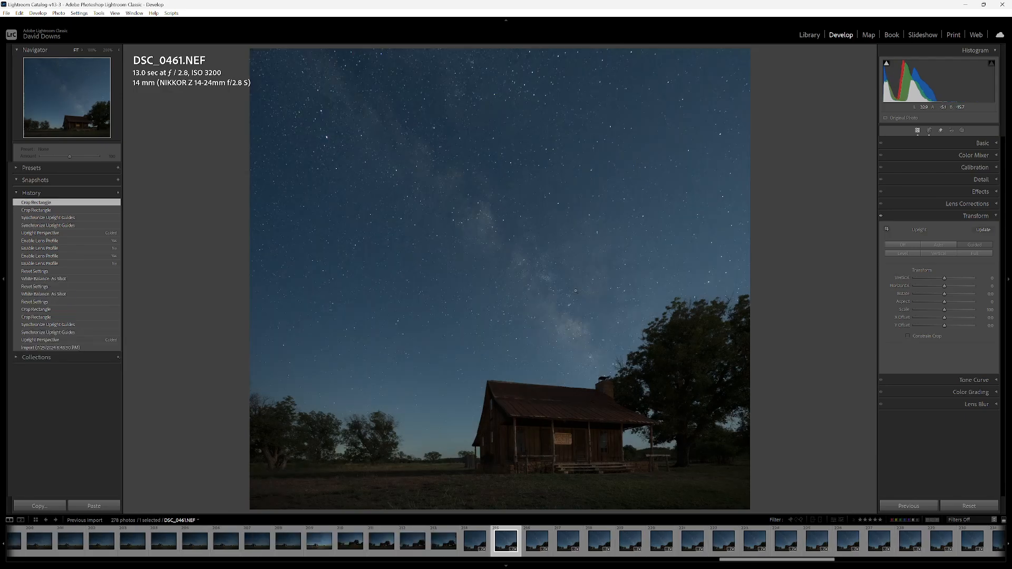
{"action": "key", "text": "Left"}
{"action": "key", "text": "Right"}
{"action": "key", "text": "Left"}
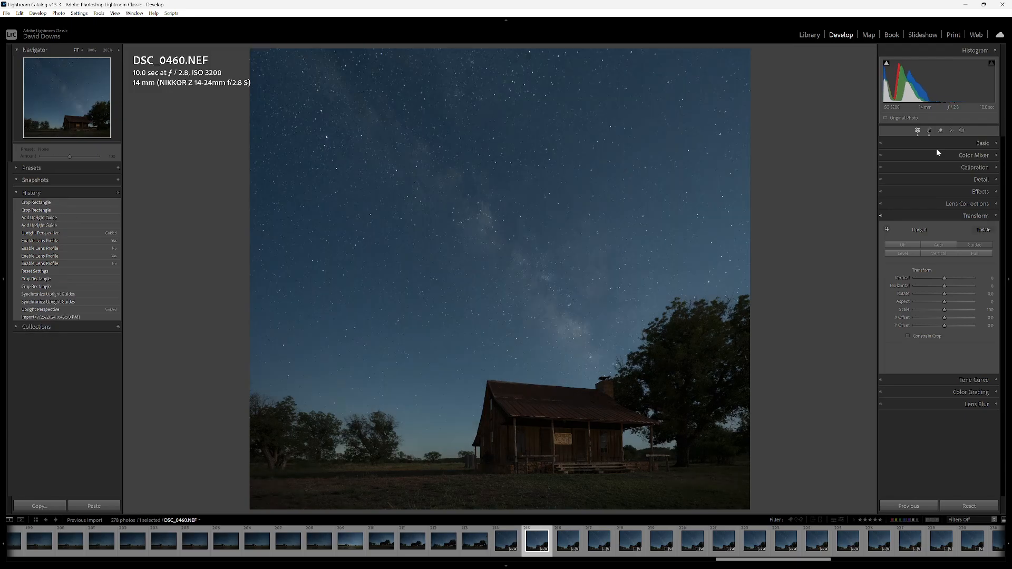
{"action": "key", "text": "Right"}
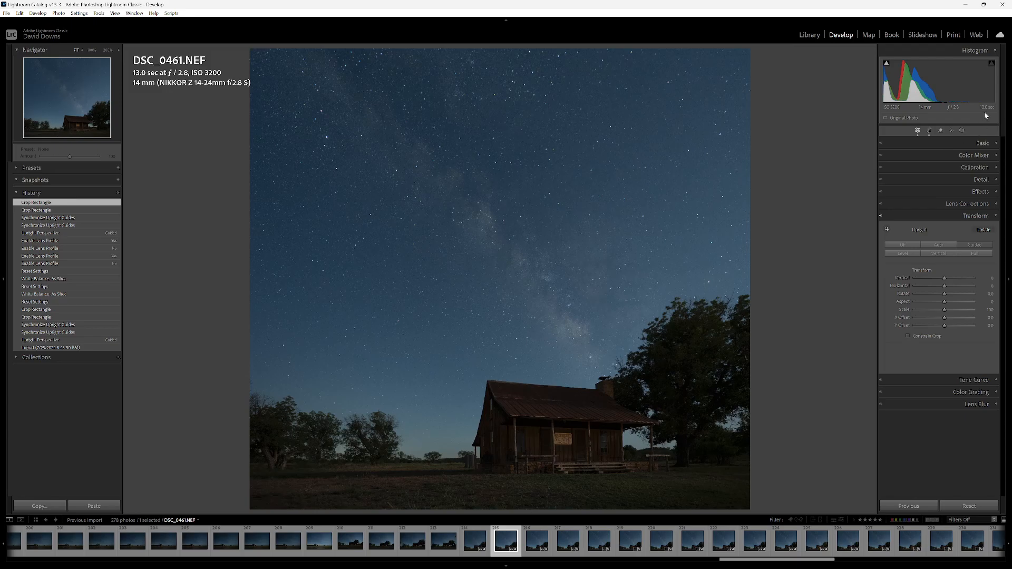
Review the cropped cabin frames one by one from DSC_0462 towards DSC_0474, comparing the foreground lighting.
{"action": "key", "text": "Right"}
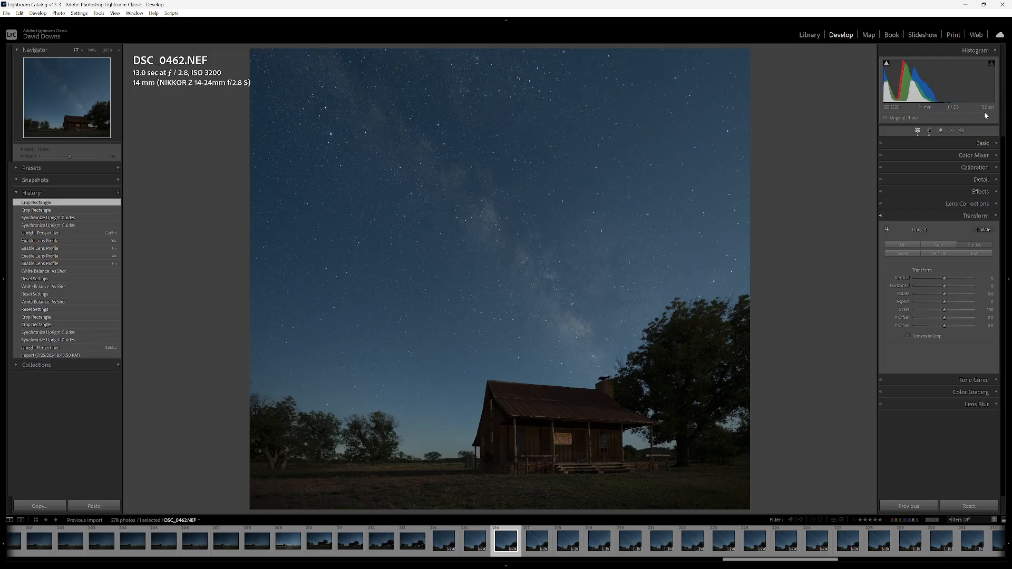
{"action": "key", "text": "Right"}
{"action": "key", "text": "Right"}
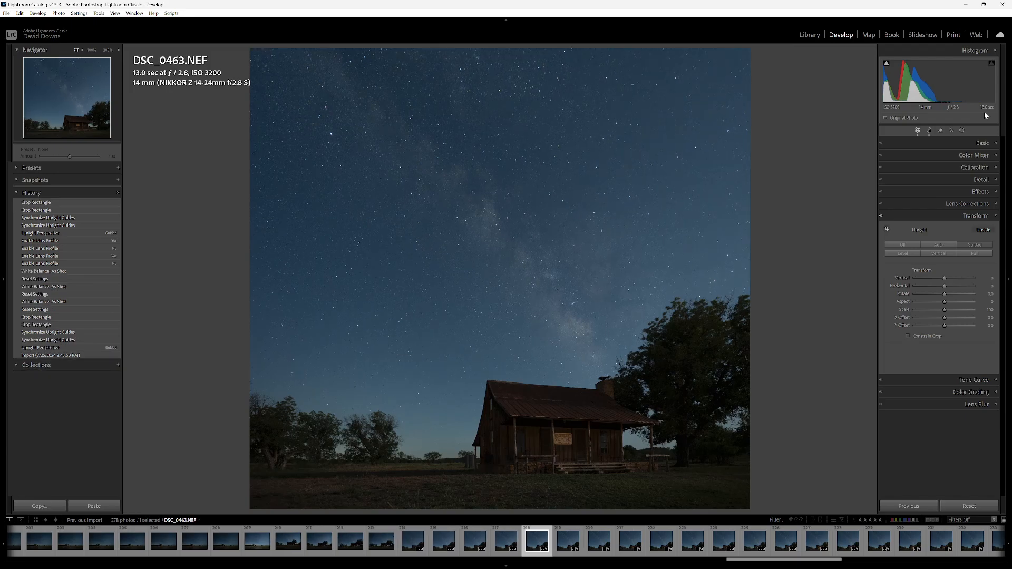
{"action": "key", "text": "Left"}
{"action": "key", "text": "Right"}
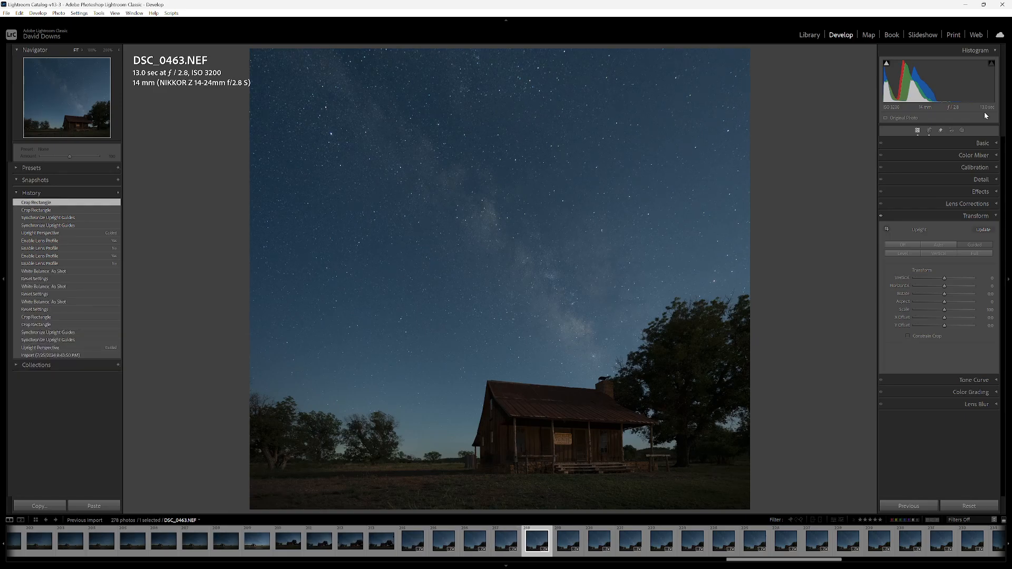
{"action": "key", "text": "Right"}
{"action": "key", "text": "Right"}
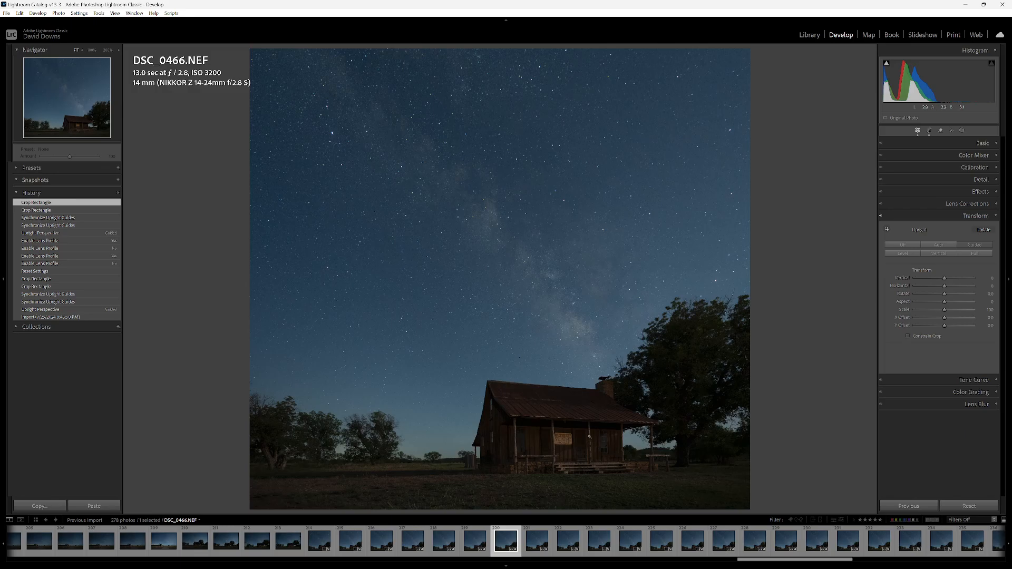
{"action": "key", "text": "Right"}
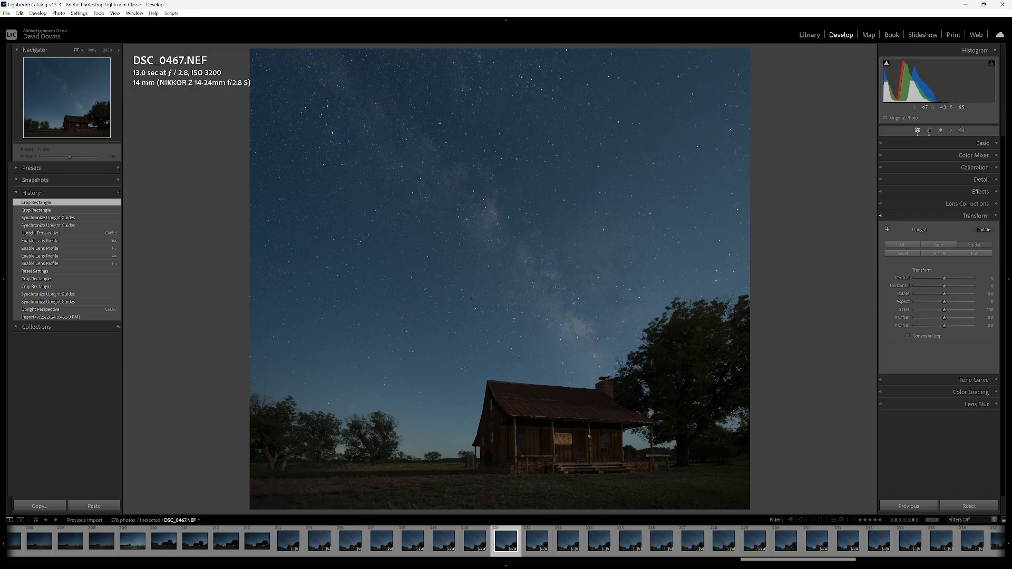
{"action": "key", "text": "Right"}
{"action": "key", "text": "Right"}
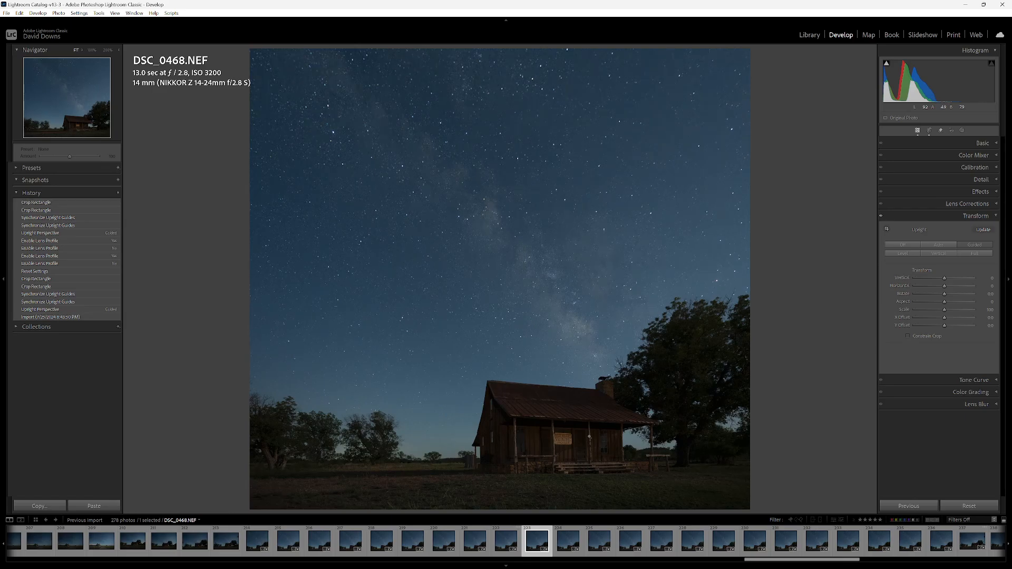
{"action": "key", "text": "Right"}
{"action": "key", "text": "Right"}
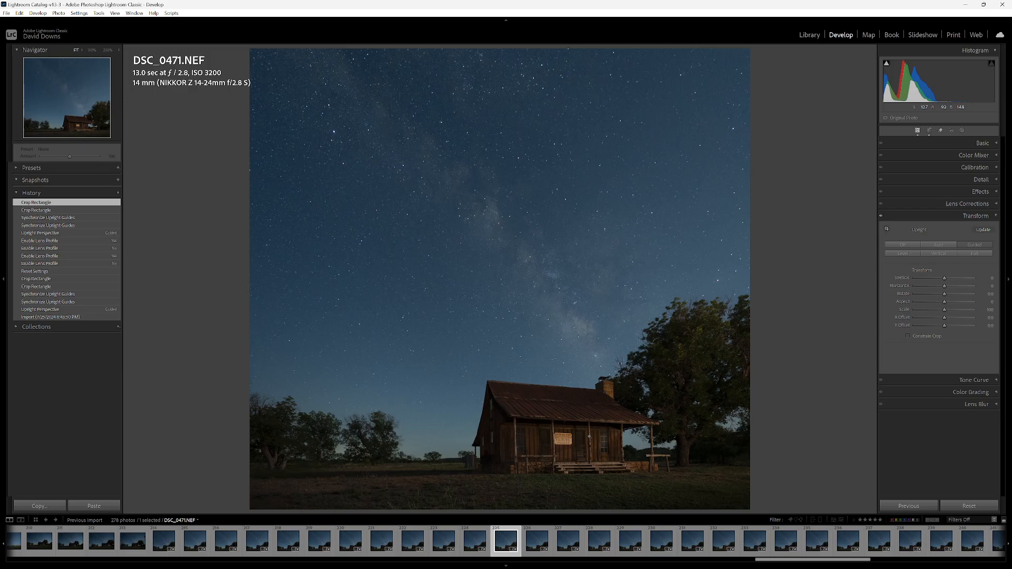
{"action": "key", "text": "Right"}
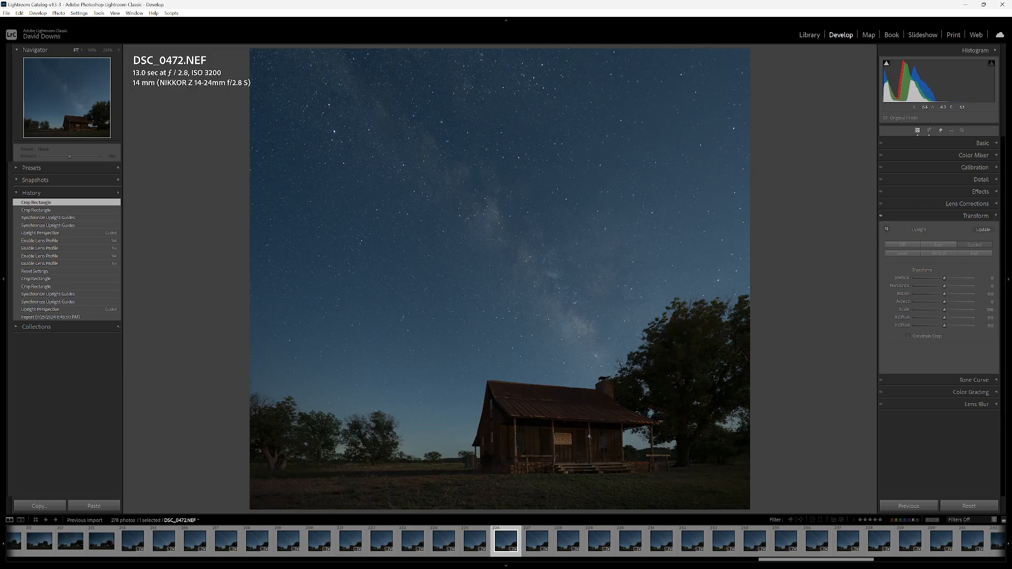
{"action": "key", "text": "Right"}
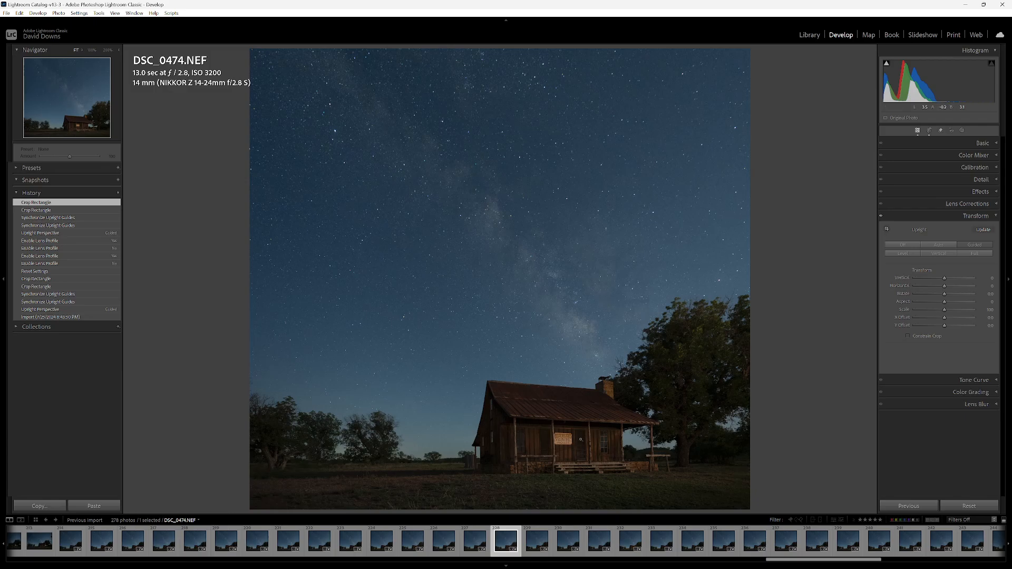
Inspect DSC_0474, continue to DSC_0476, and step back through the frames to DSC_0470.
{"action": "left_click", "coordinate": [525, 278]}
{"action": "left_click", "coordinate": [523, 278]}
{"action": "key", "text": "Right"}
{"action": "key", "text": "Right"}
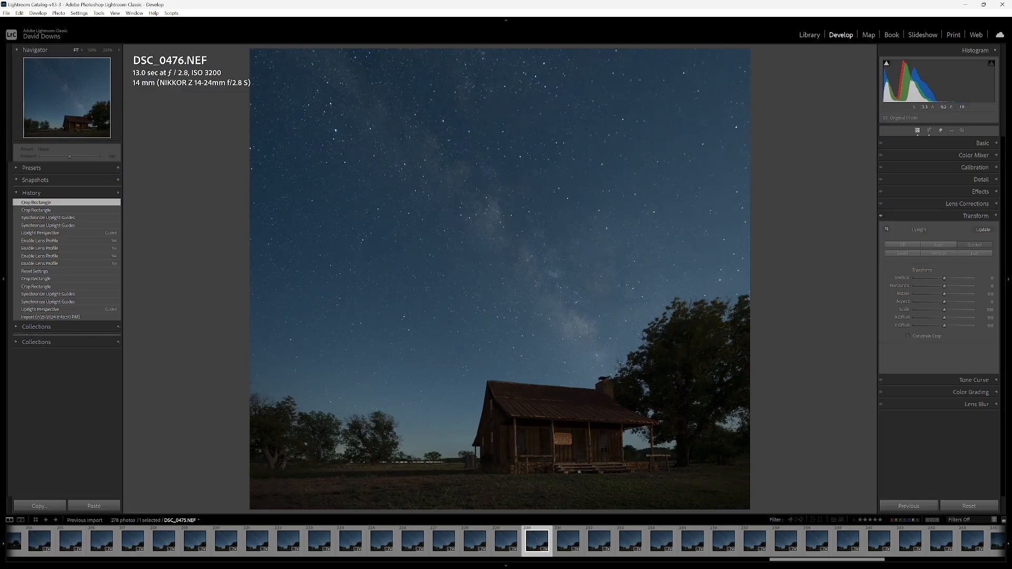
{"action": "key", "text": "Left"}
{"action": "key", "text": "Left"}
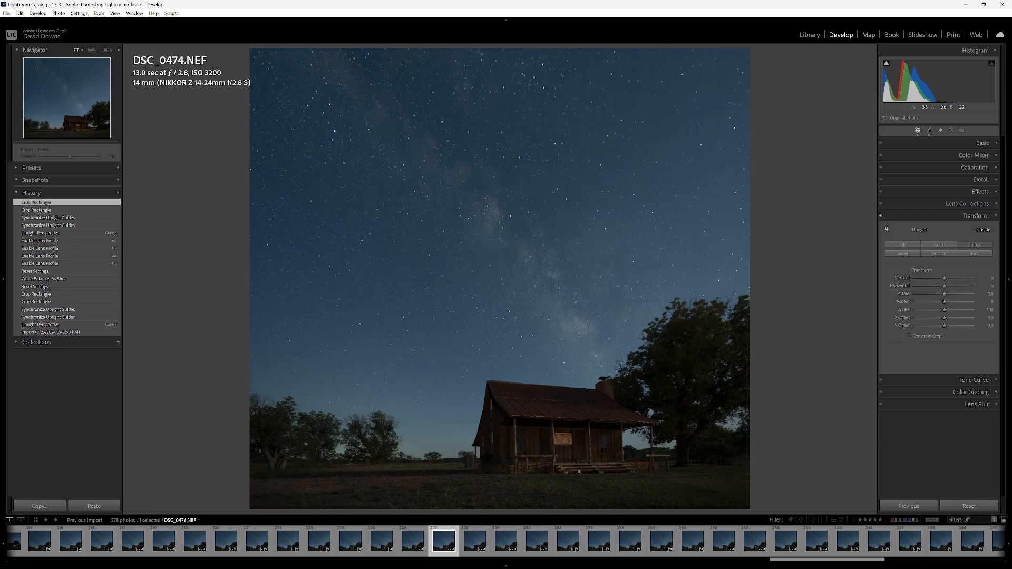
{"action": "key", "text": "Left"}
{"action": "key", "text": "Left"}
{"action": "key", "text": "Left"}
{"action": "key", "text": "Left"}
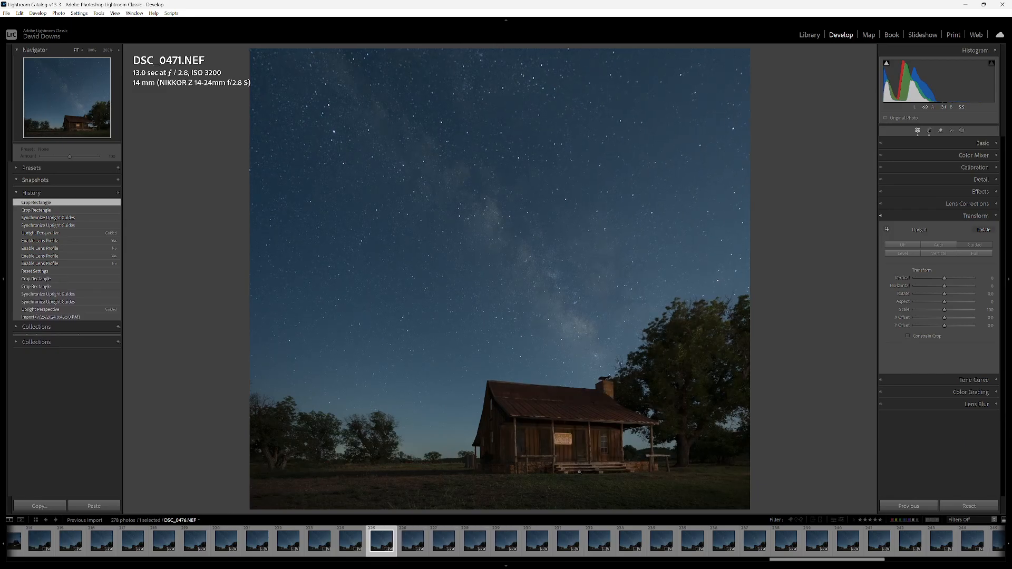
{"action": "key", "text": "Left"}
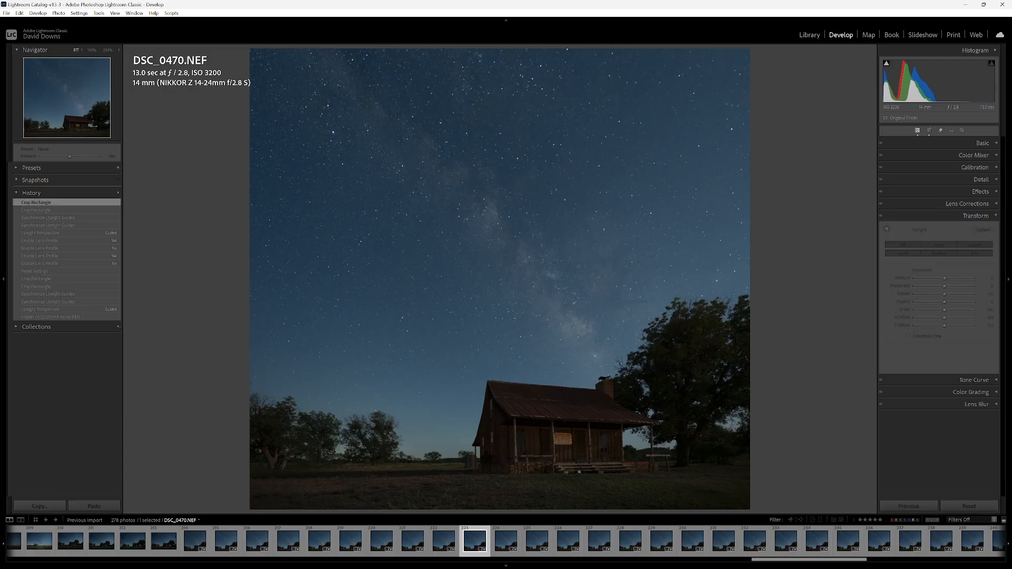
Move ahead to DSC_0471 and give the frame a one-star rating.
{"action": "key", "text": "Right"}
{"action": "key", "text": "Right"}
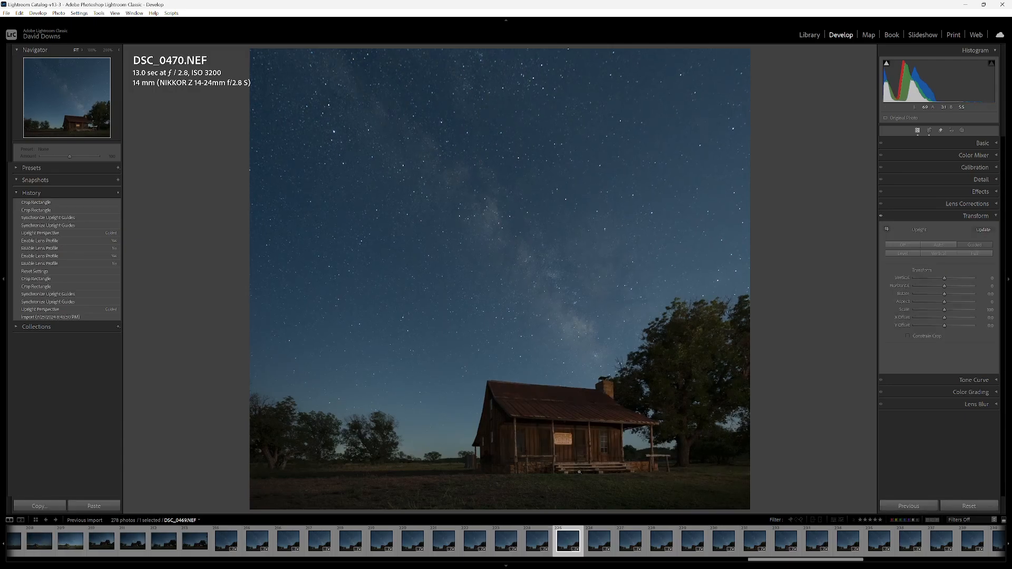
{"action": "key", "text": "1"}
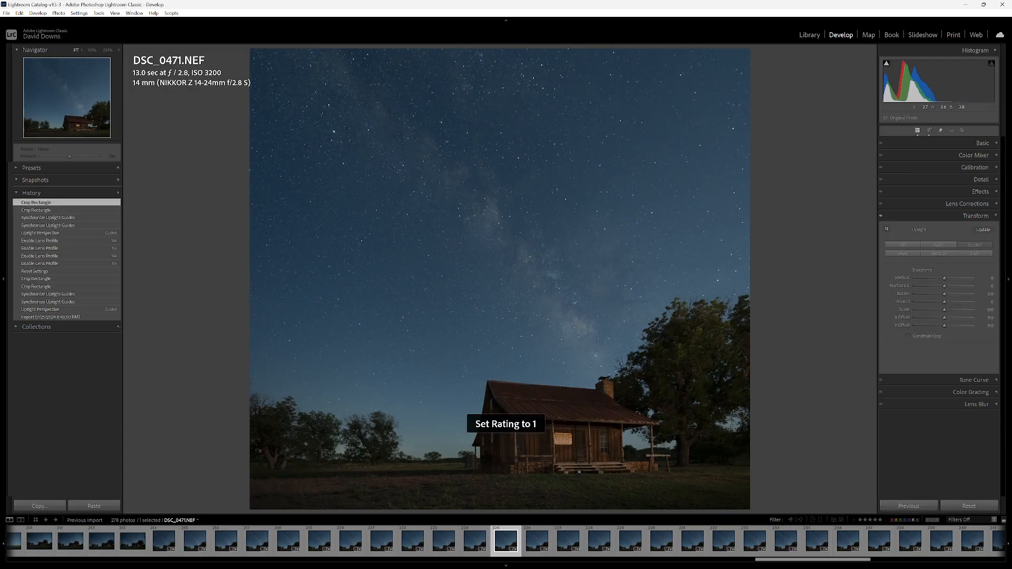
Check the following cabin frames and give DSC_0474 a one-star rating.
{"action": "key", "text": "Right"}
{"action": "key", "text": "Right"}
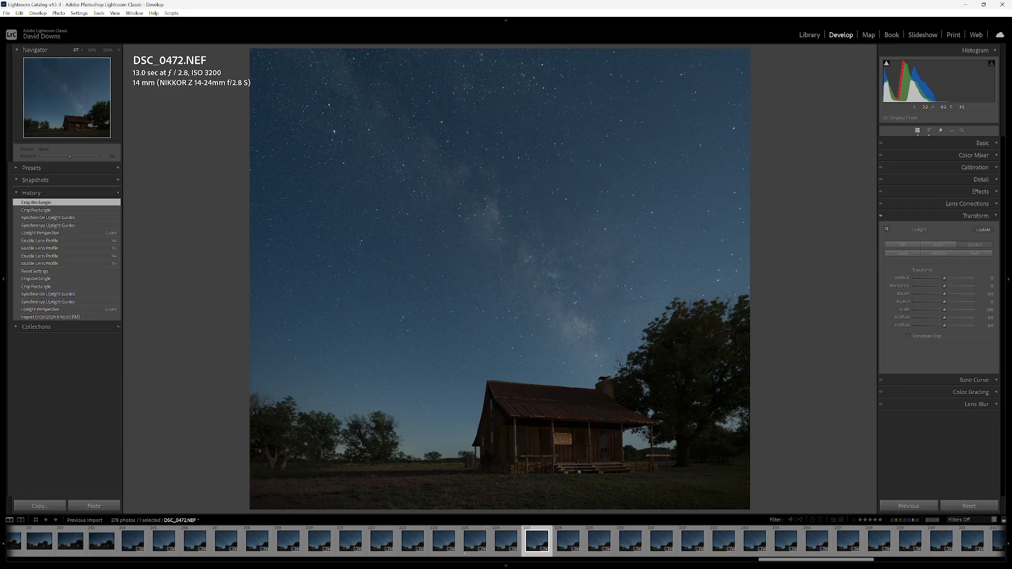
{"action": "key", "text": "Right"}
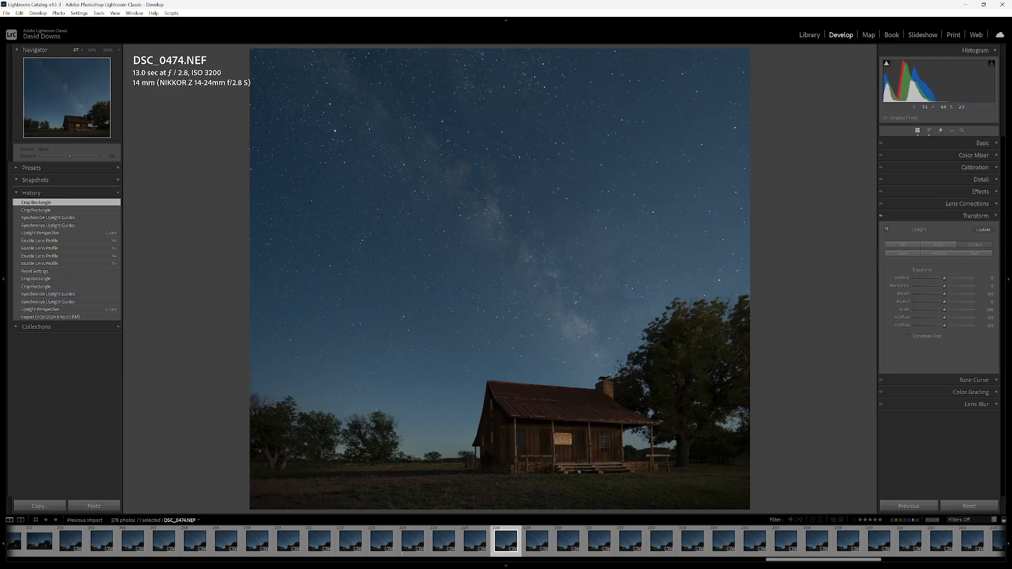
{"action": "key", "text": "Right"}
{"action": "key", "text": "1"}
Look through the frames up to DSC_0479, then return to DSC_0478 and rate it one star.
{"action": "key", "text": "Right"}
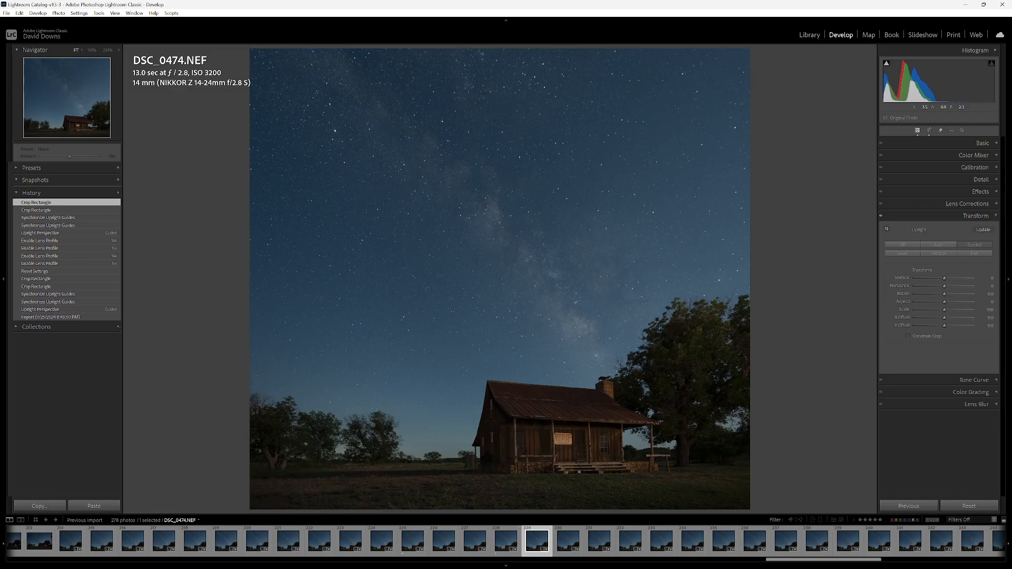
{"action": "key", "text": "Right"}
{"action": "key", "text": "Right"}
{"action": "key", "text": "Right"}
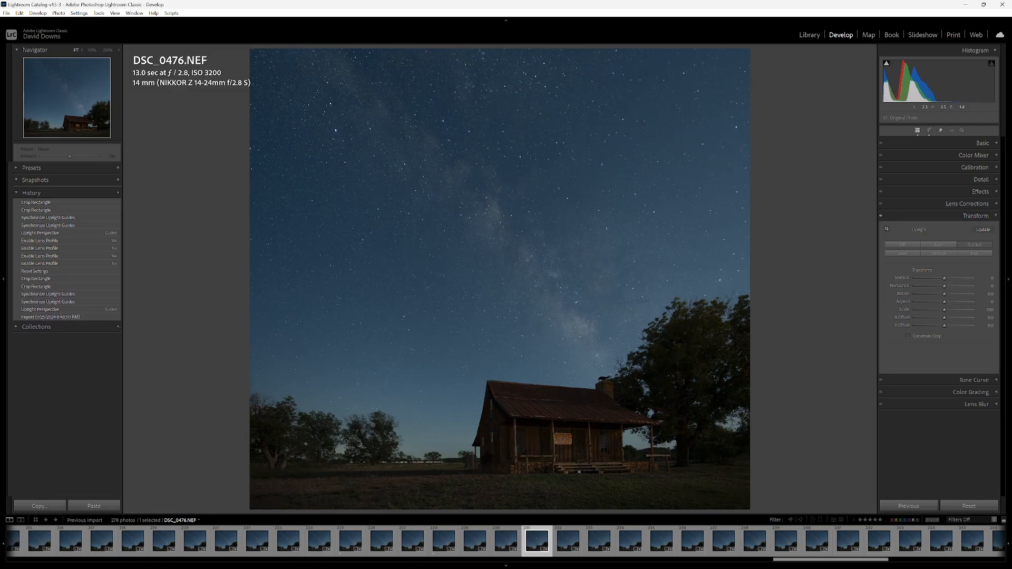
{"action": "key", "text": "Right"}
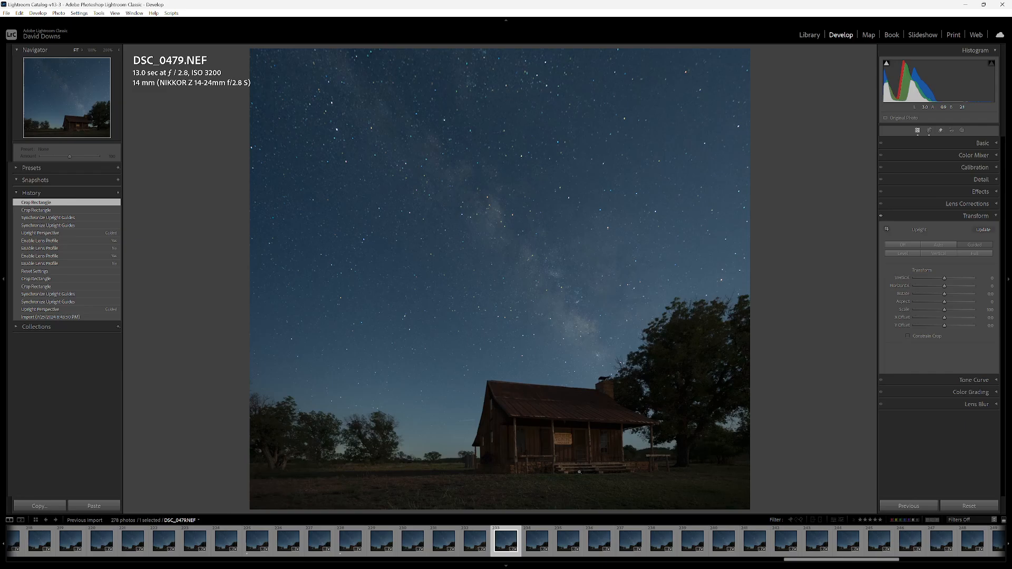
{"action": "key", "text": "Left"}
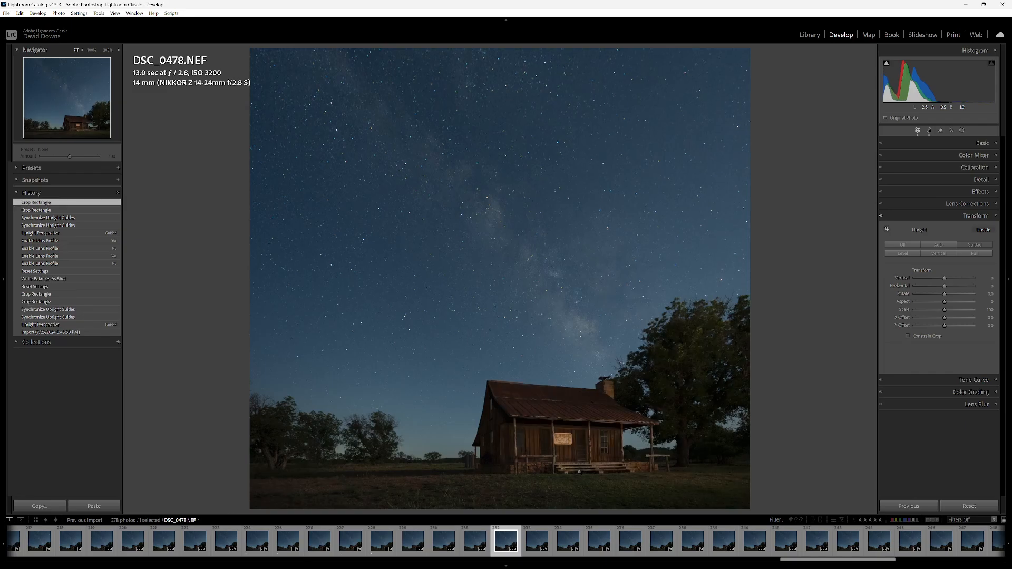
{"action": "key", "text": "1"}
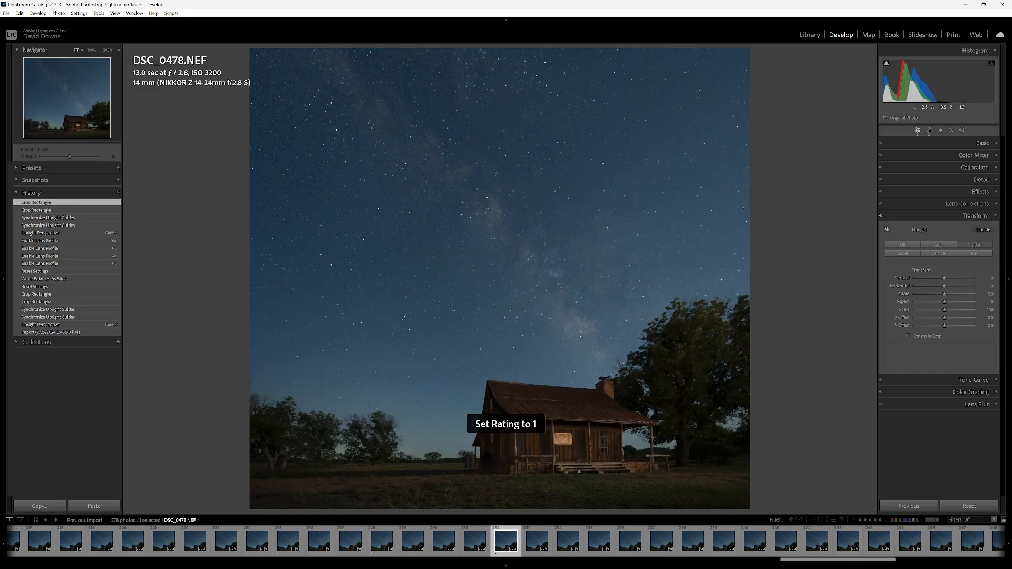
Review the frames from DSC_0479 onward and give DSC_0484, with the glowing cabin window, a one-star rating.
{"action": "key", "text": "Right"}
{"action": "key", "text": "Right"}
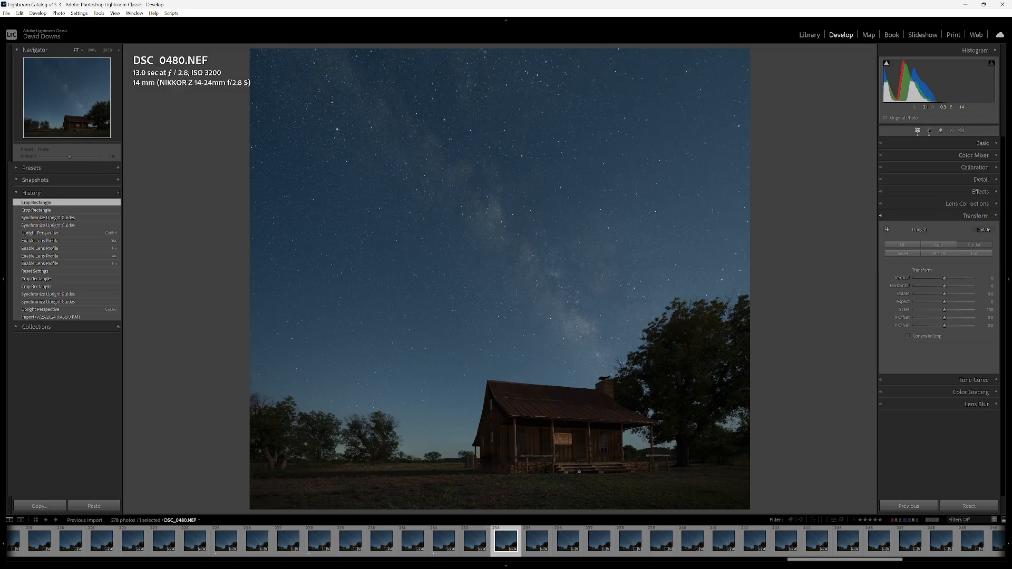
{"action": "key", "text": "Right"}
{"action": "key", "text": "Right"}
{"action": "key", "text": "Right"}
{"action": "key", "text": "Right"}
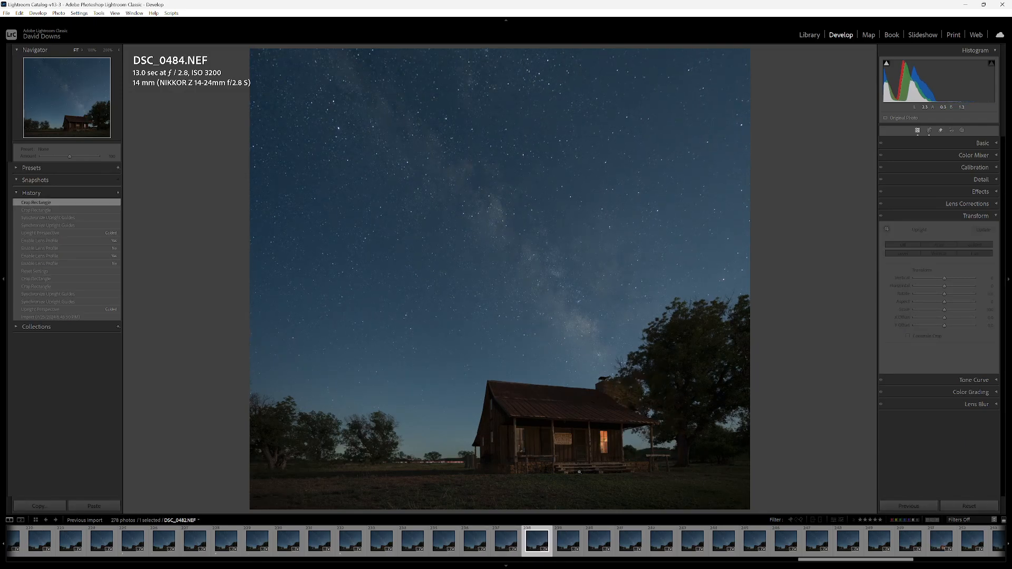
{"action": "key", "text": "Right"}
{"action": "key", "text": "Left"}
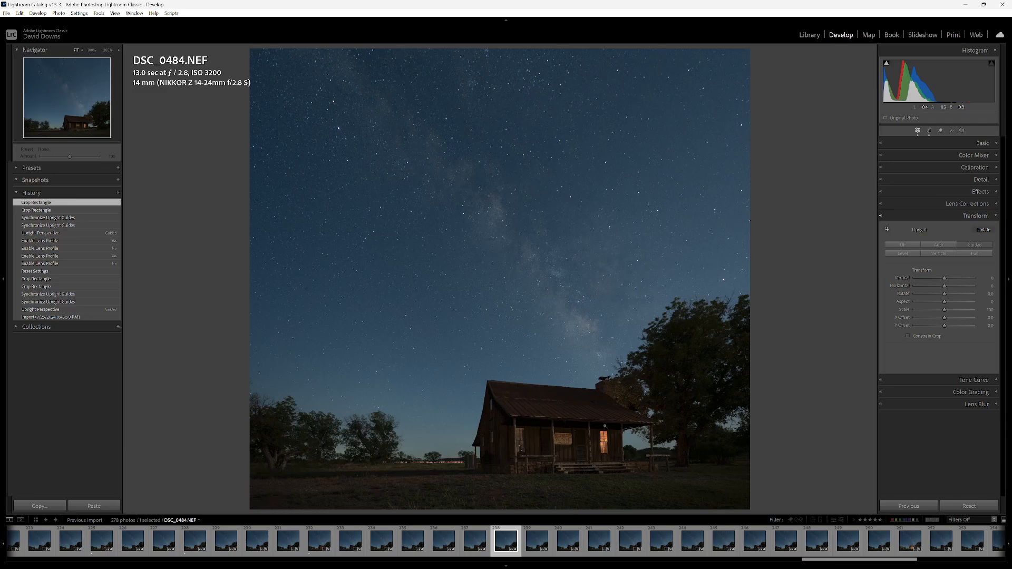
{"action": "key", "text": "1"}
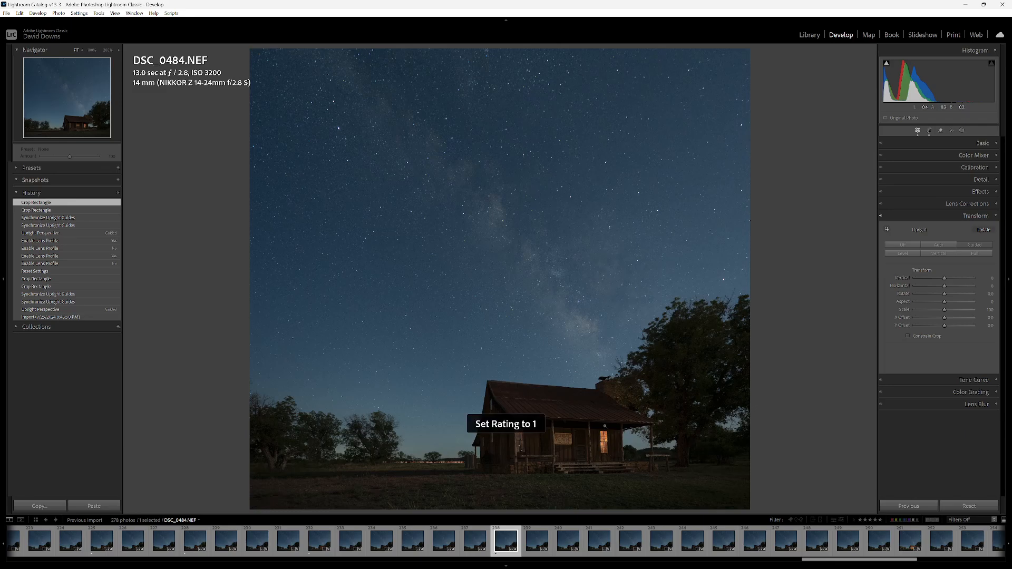
Continue past DSC_0485 and rate DSC_0487 one star.
{"action": "key", "text": "Right"}
{"action": "key", "text": "Right"}
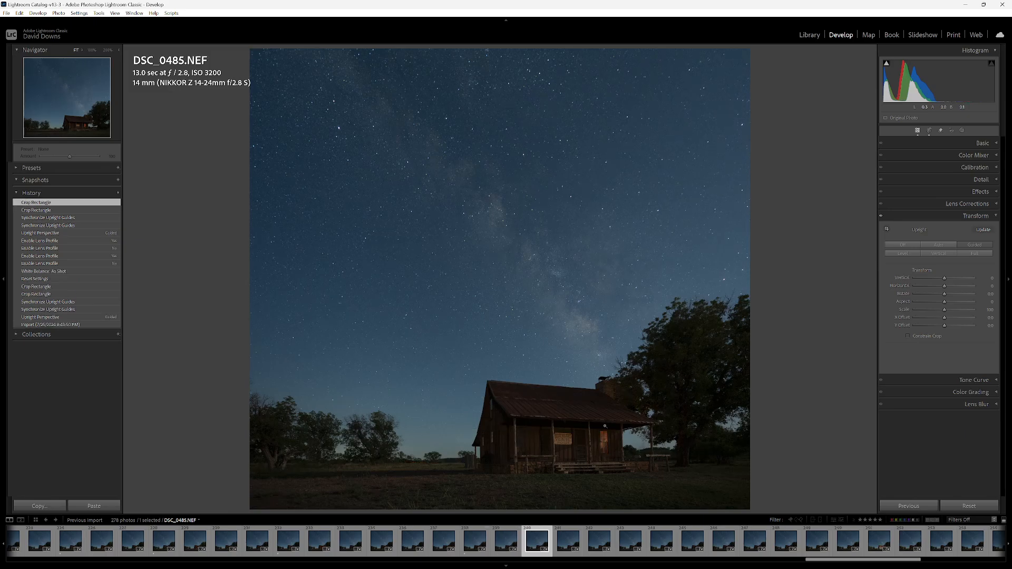
{"action": "key", "text": "Right"}
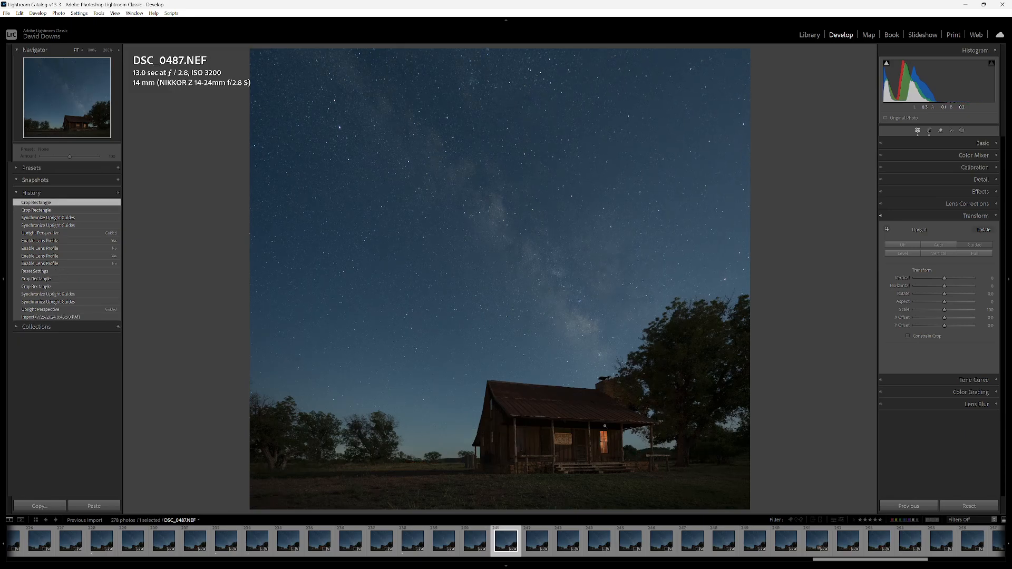
{"action": "key", "text": "1"}
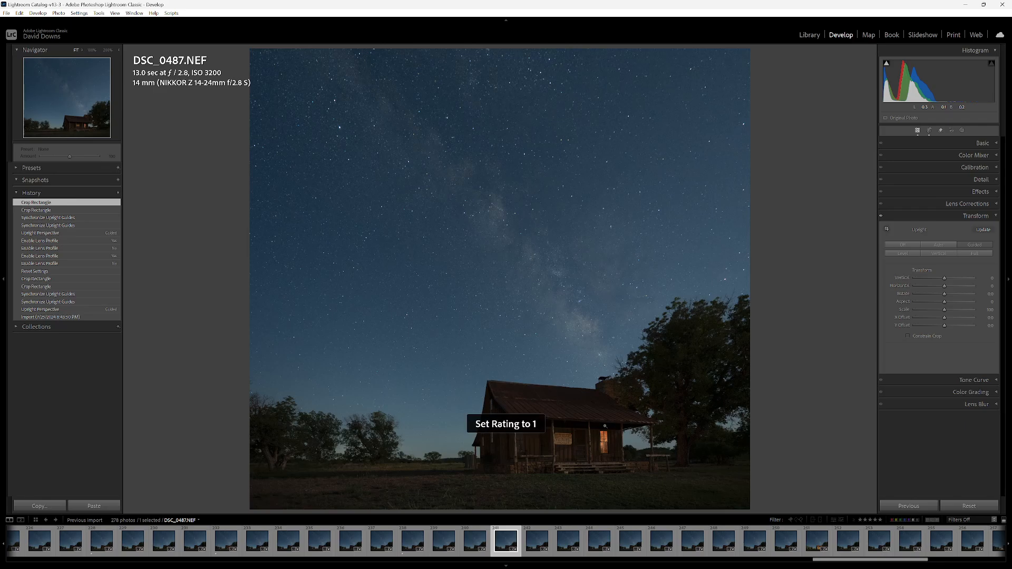
Compare the frames from DSC_0488 to DSC_0492 and give DSC_0493 a one-star rating.
{"action": "key", "text": "Right"}
{"action": "key", "text": "Right"}
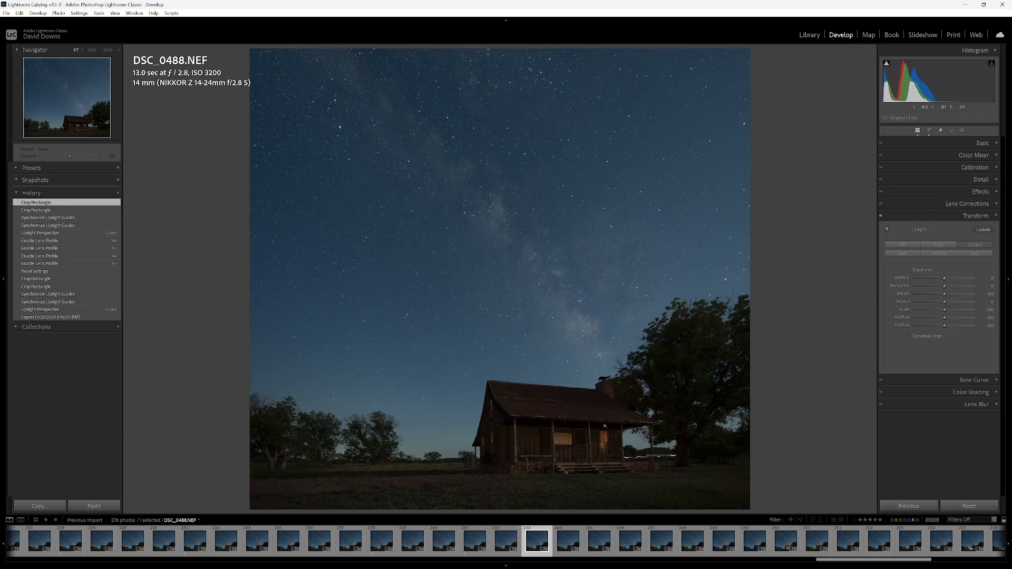
{"action": "key", "text": "Left"}
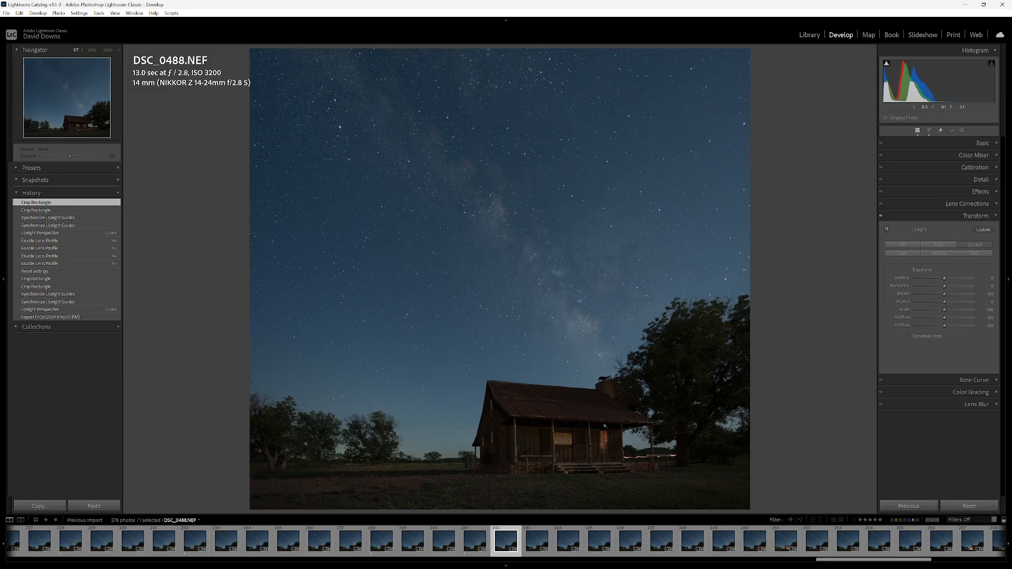
{"action": "key", "text": "Right"}
{"action": "key", "text": "Right"}
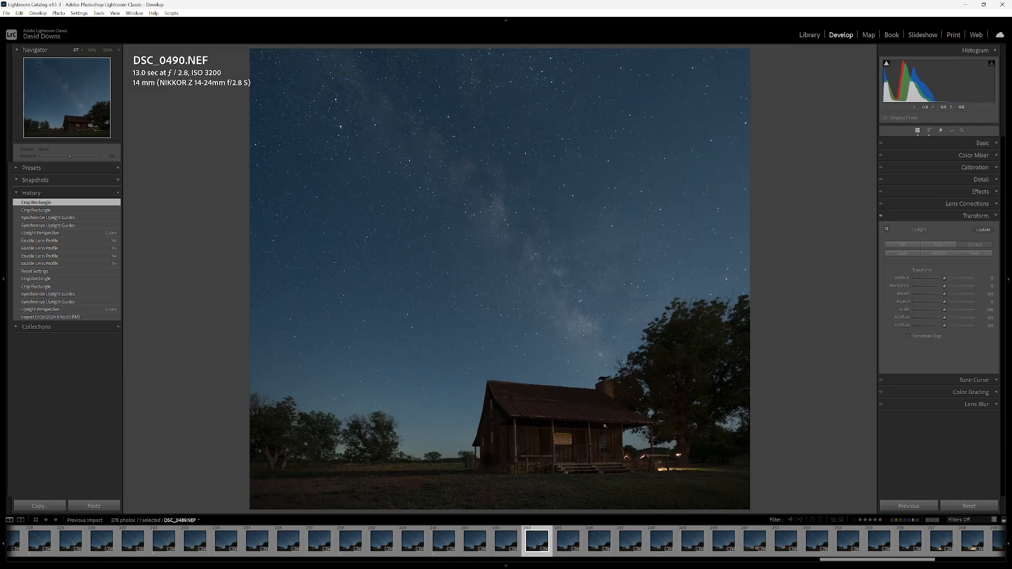
{"action": "key", "text": "Right"}
{"action": "key", "text": "Right"}
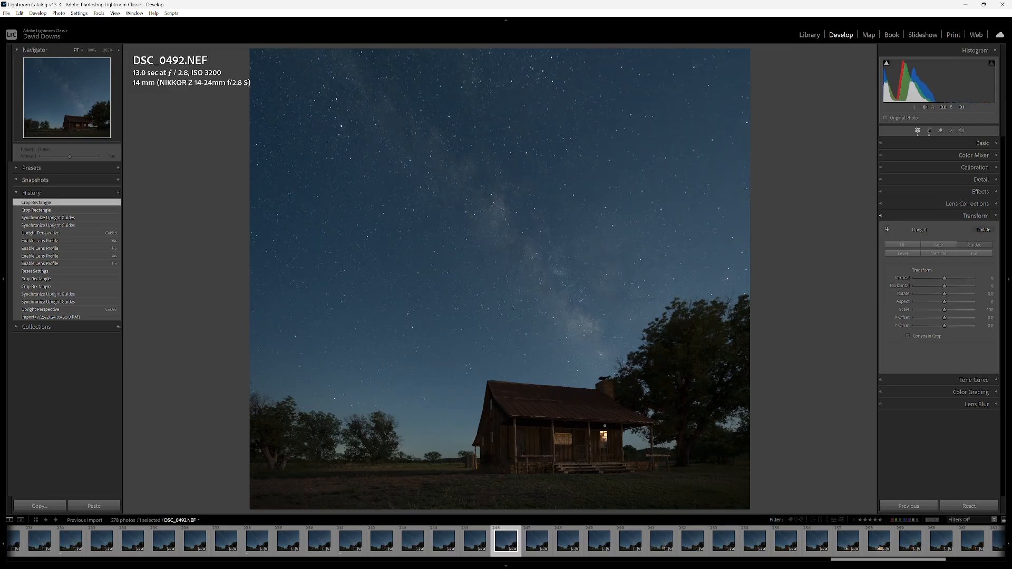
{"action": "key", "text": "Right"}
{"action": "key", "text": "Right"}
{"action": "key", "text": "1"}
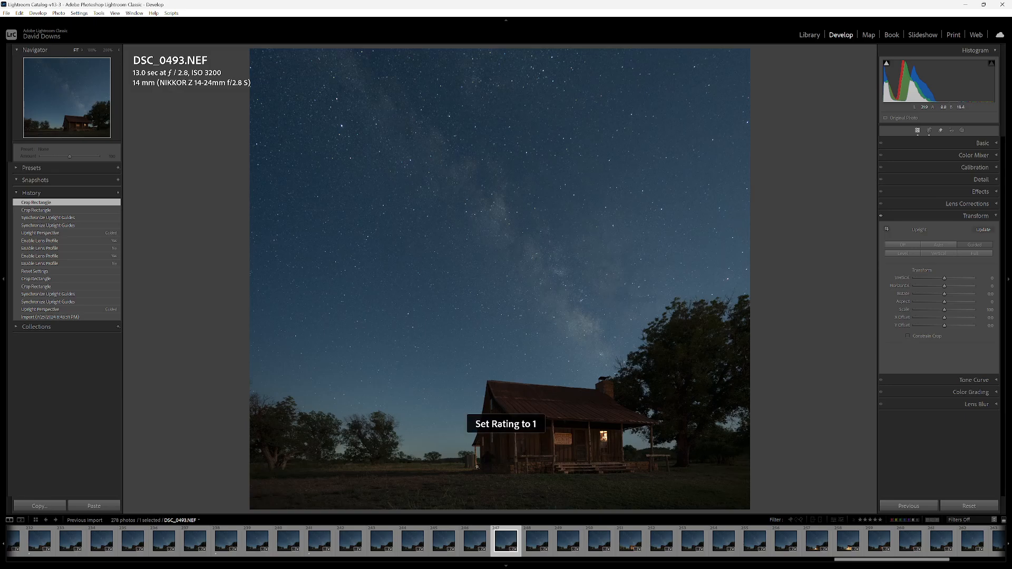
Review the frames from DSC_0494 to DSC_0499, stepping back and forth around DSC_0498 to compare the cabin lighting.
{"action": "key", "text": "Right"}
{"action": "key", "text": "Right"}
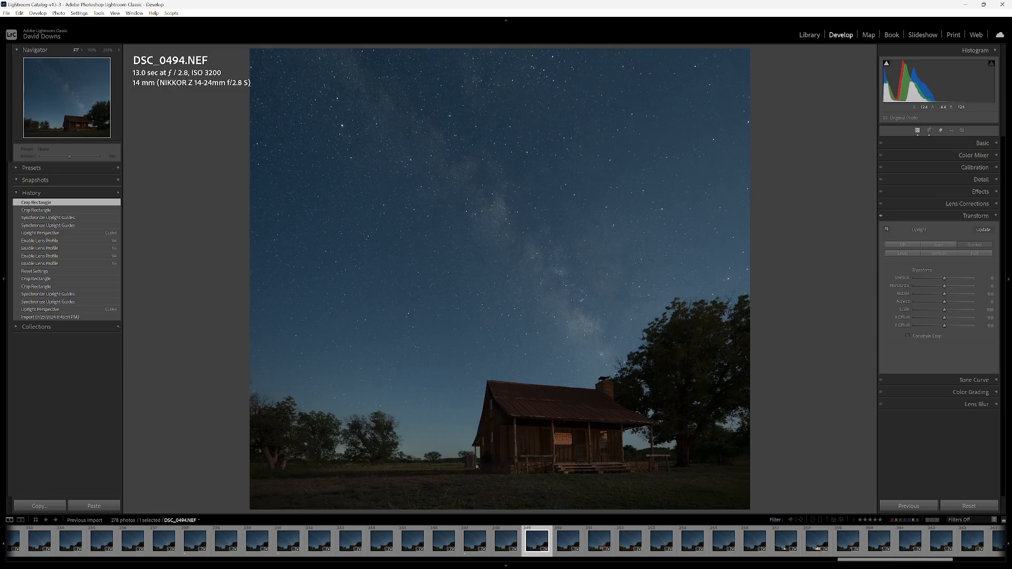
{"action": "key", "text": "Right"}
{"action": "key", "text": "Right"}
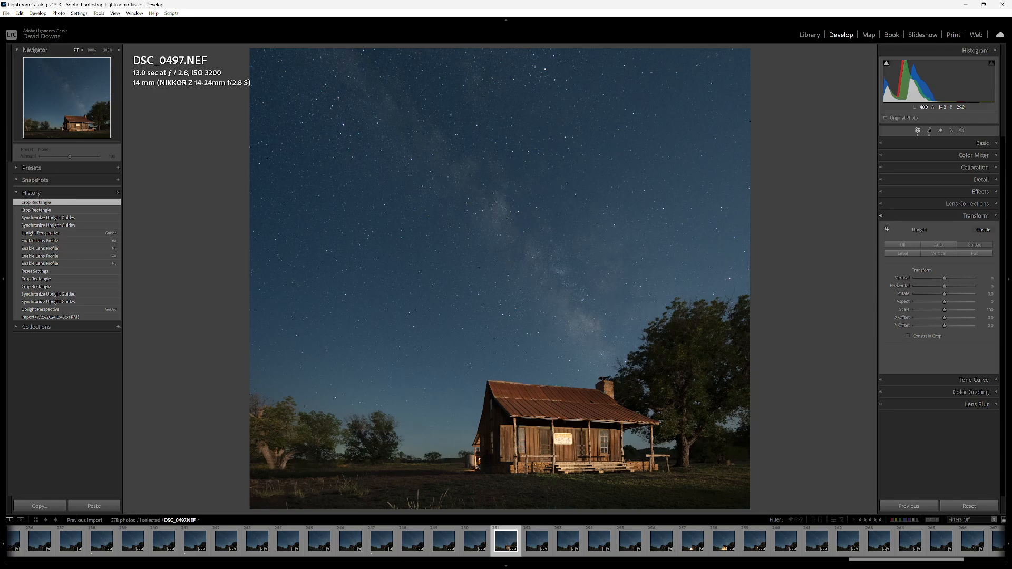
{"action": "key", "text": "Right"}
{"action": "key", "text": "Right"}
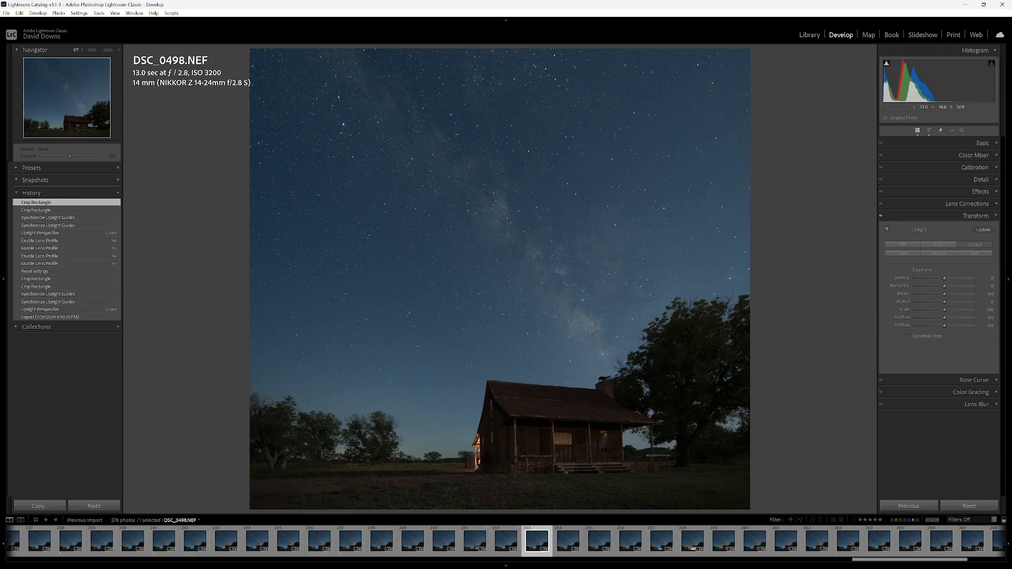
{"action": "key", "text": "Left"}
{"action": "key", "text": "Right"}
{"action": "key", "text": "Right"}
{"action": "key", "text": "Left"}
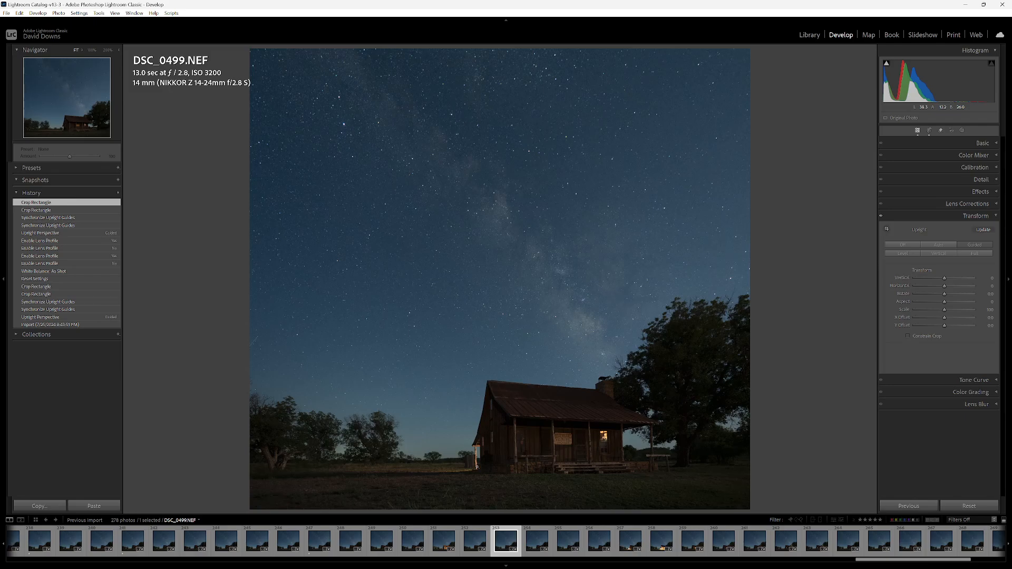
Inspect the foreground lighting frame by frame from DSC_0500 to DSC_0508.
{"action": "key", "text": "Right"}
{"action": "key", "text": "Right"}
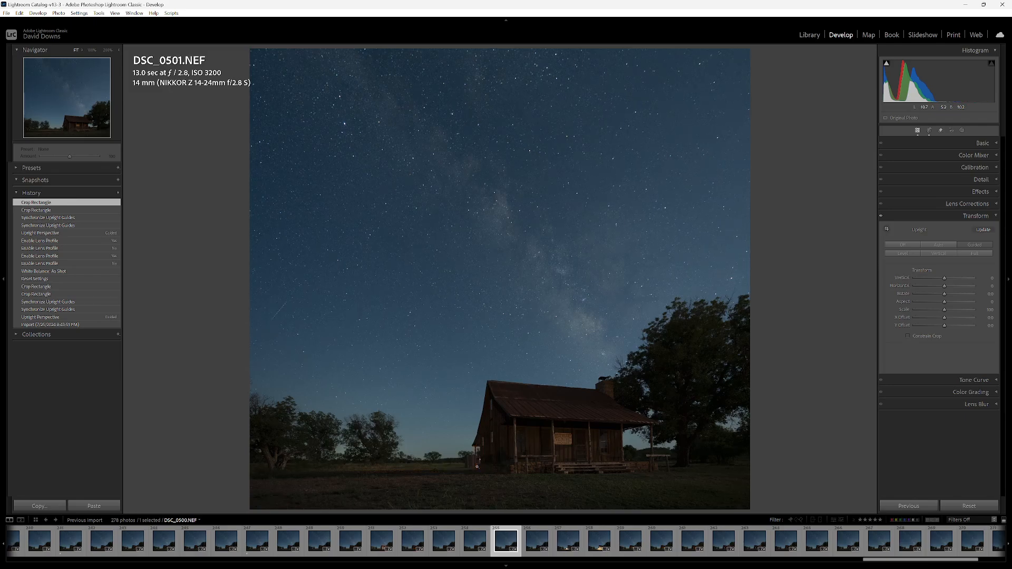
{"action": "key", "text": "Right"}
{"action": "key", "text": "Right"}
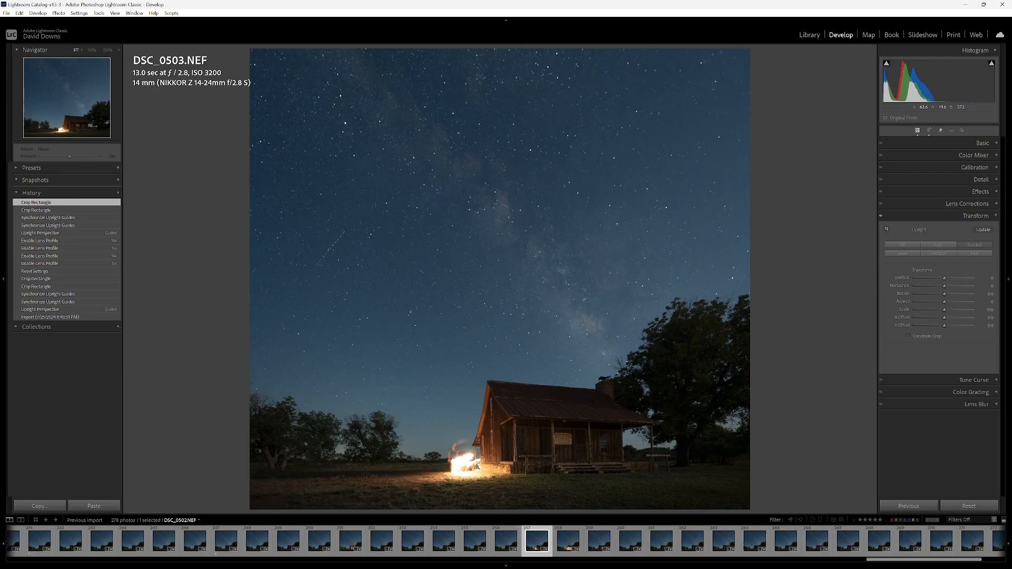
{"action": "key", "text": "Right"}
{"action": "key", "text": "Right"}
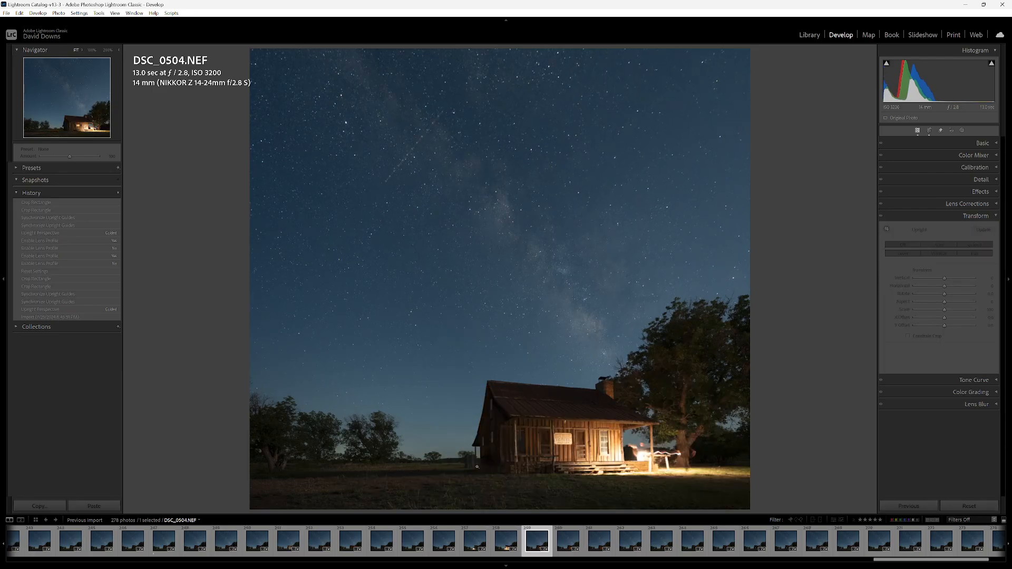
{"action": "key", "text": "Right"}
{"action": "key", "text": "Right"}
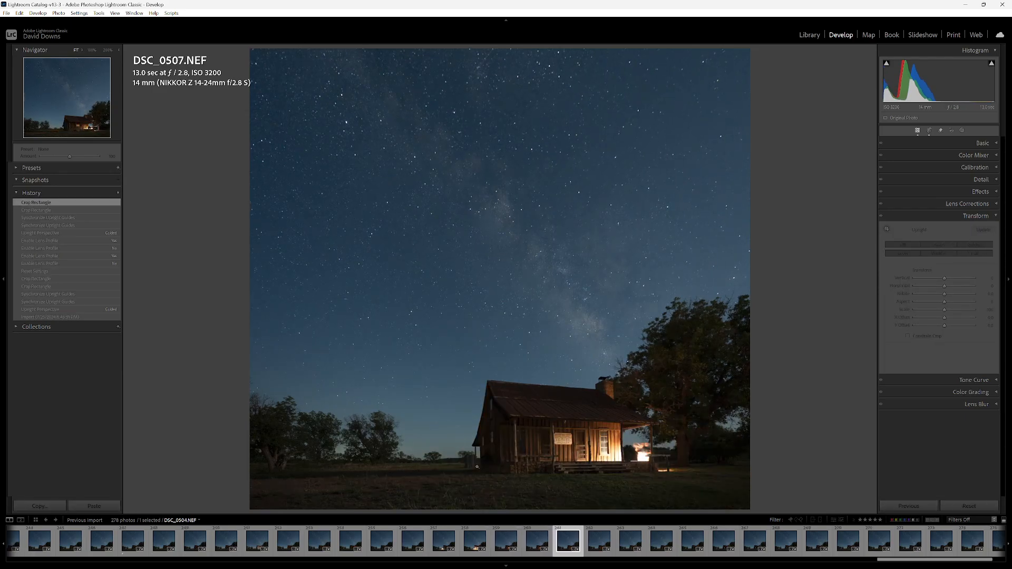
{"action": "key", "text": "Right"}
{"action": "key", "text": "Right"}
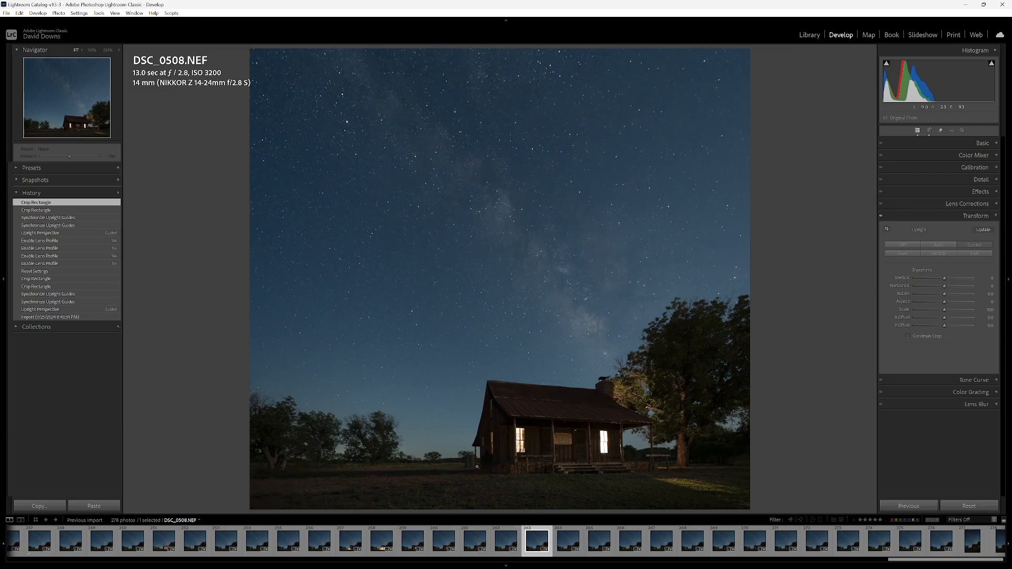
Compare DSC_0508 with DSC_0509, then examine the window lighting in DSC_0510 through DSC_0512.
{"action": "key", "text": "Right"}
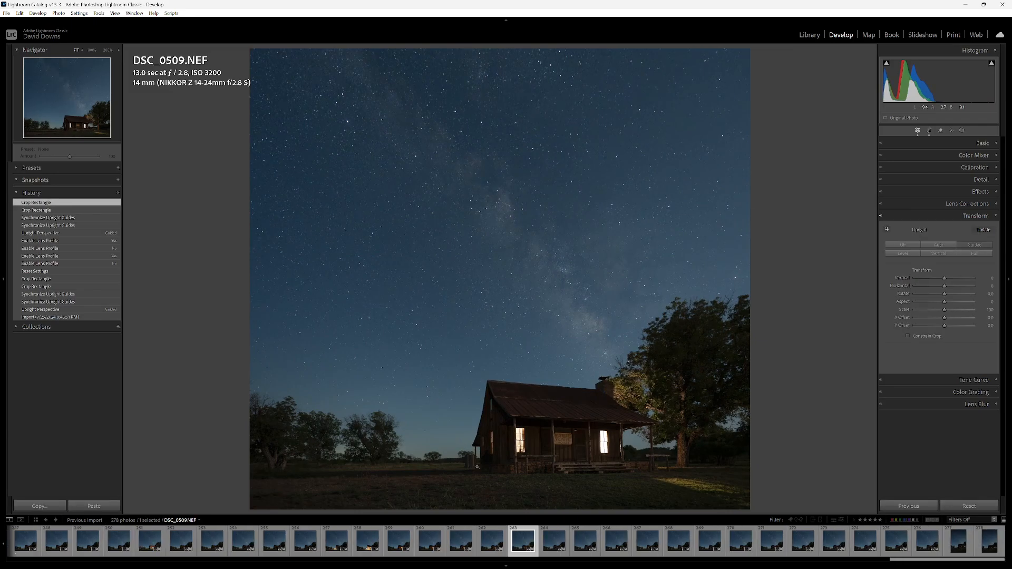
{"action": "key", "text": "Left"}
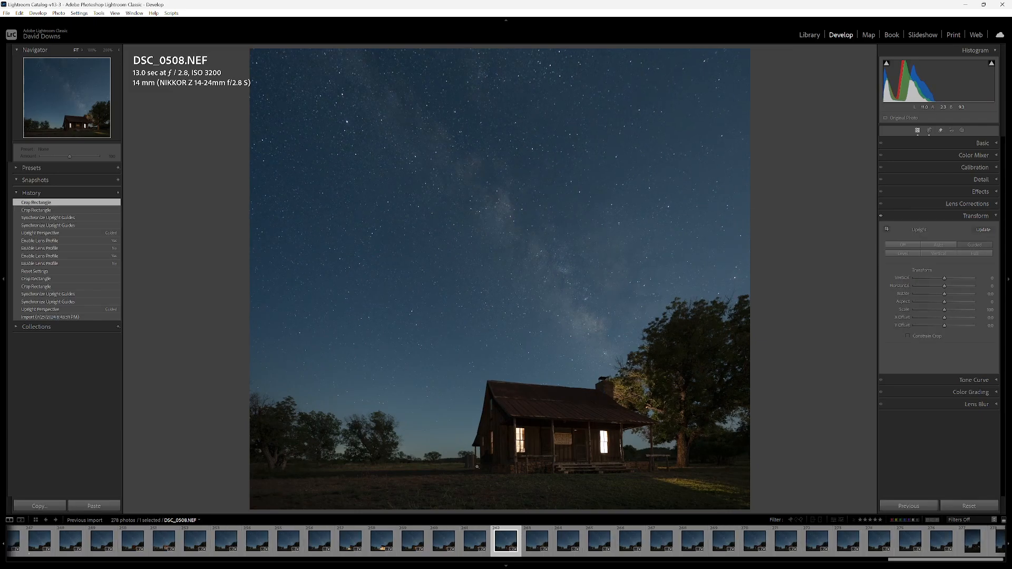
{"action": "key", "text": "Right"}
{"action": "key", "text": "Right"}
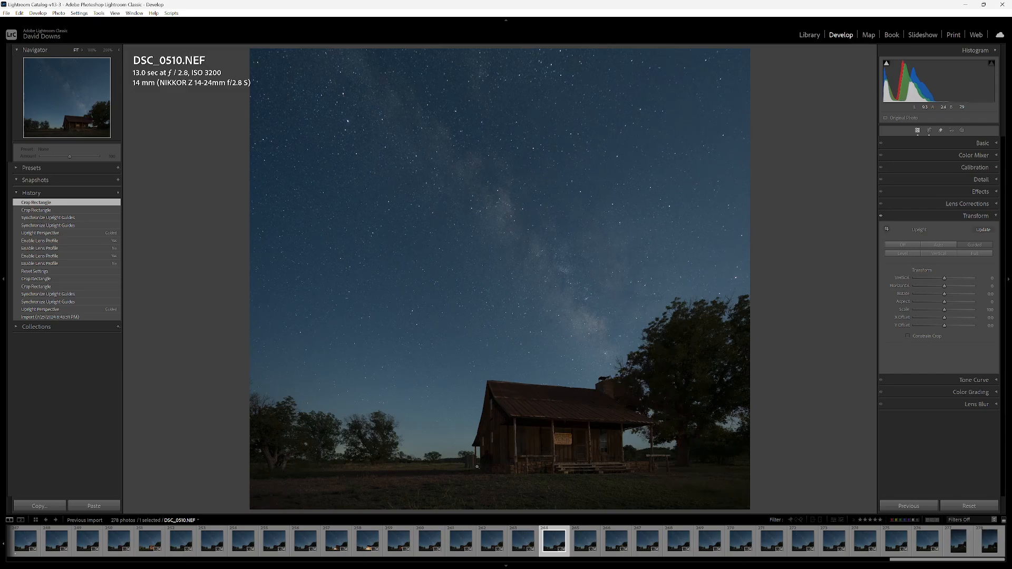
{"action": "key", "text": "Right"}
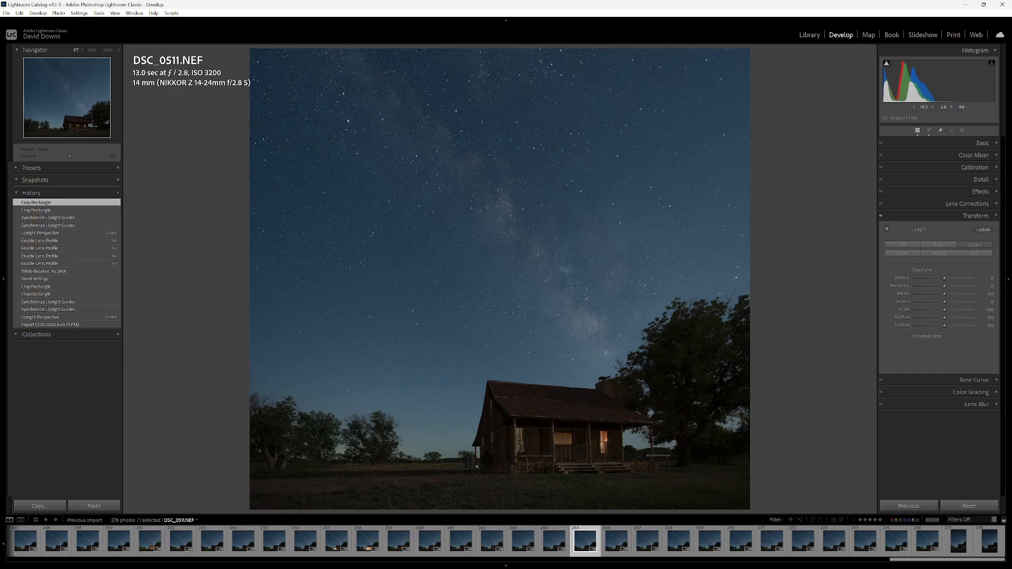
{"action": "key", "text": "Right"}
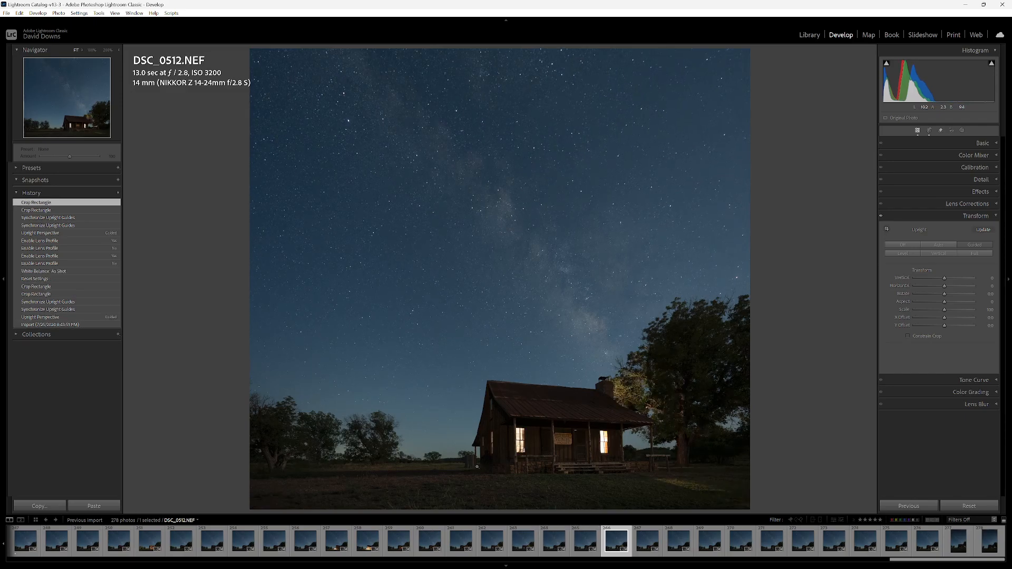
Compare the lit windows in DSC_0511, DSC_0512 and DSC_0513, then give DSC_0511 a one-star rating.
{"action": "key", "text": "Right"}
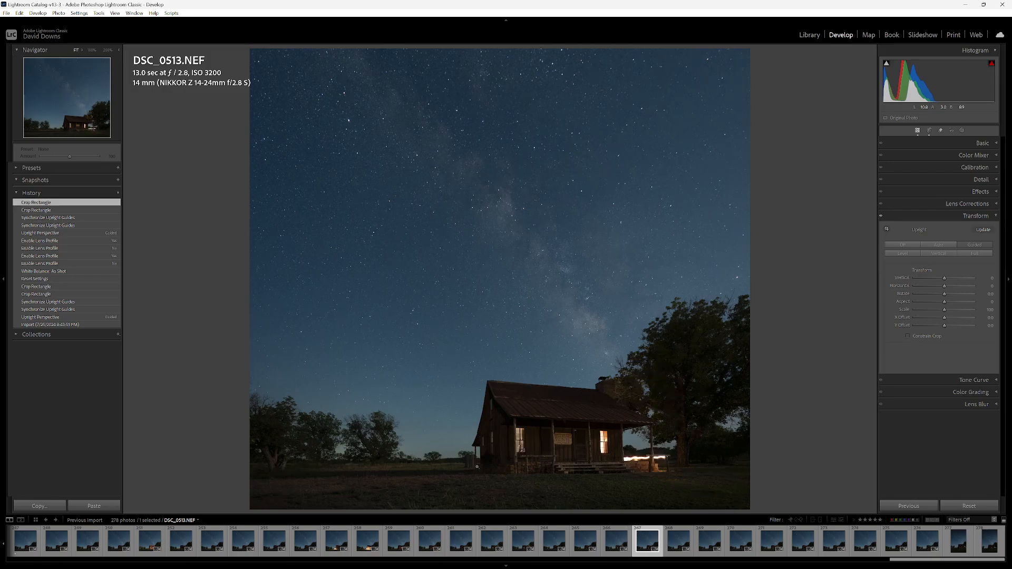
{"action": "key", "text": "Left"}
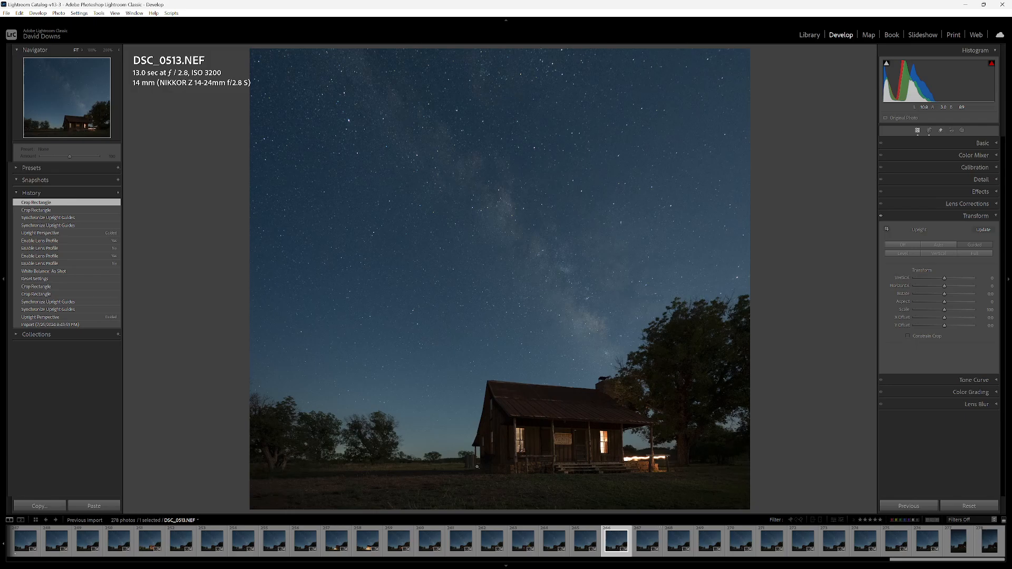
{"action": "key", "text": "Left"}
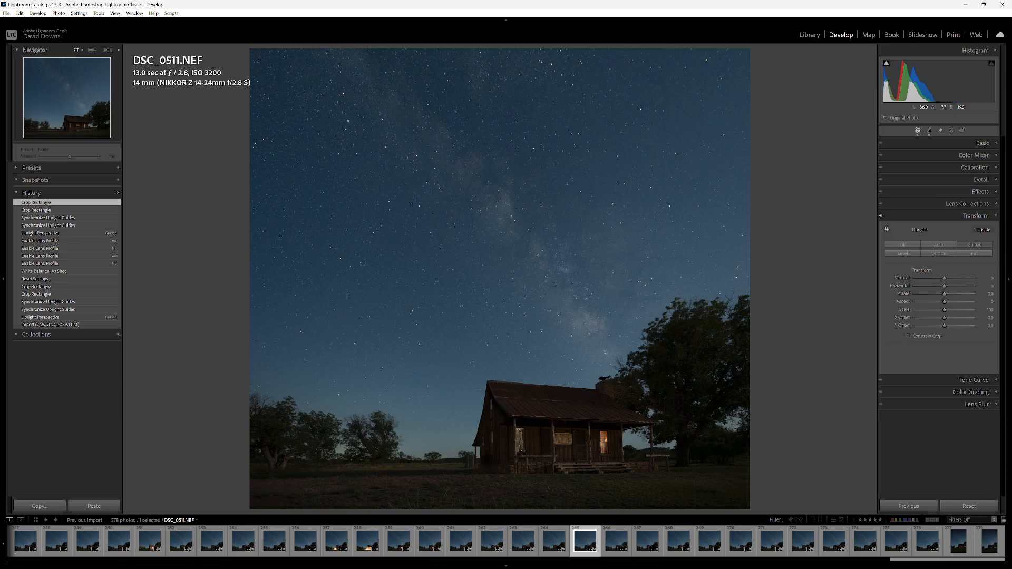
{"action": "key", "text": "1"}
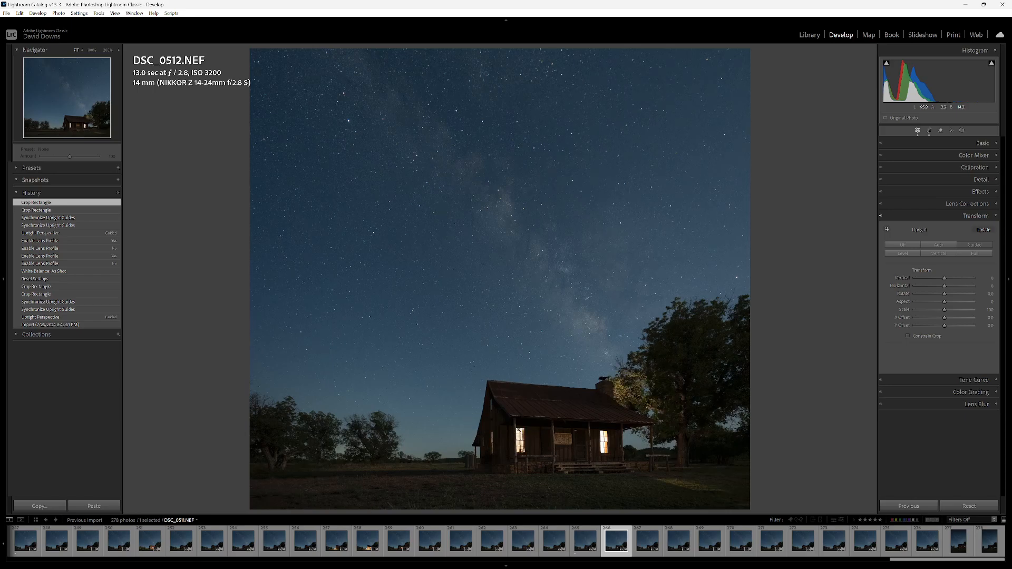
Review the cabin and tree lighting from DSC_0512 through DSC_0522, then step back to DSC_0520.
{"action": "key", "text": "Right"}
{"action": "key", "text": "Right"}
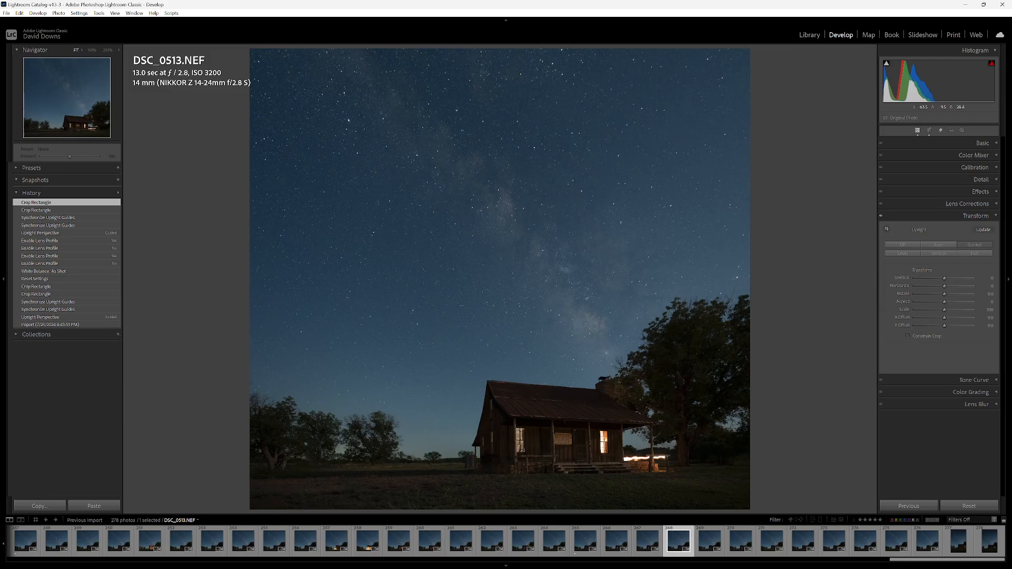
{"action": "key", "text": "Right"}
{"action": "key", "text": "Right"}
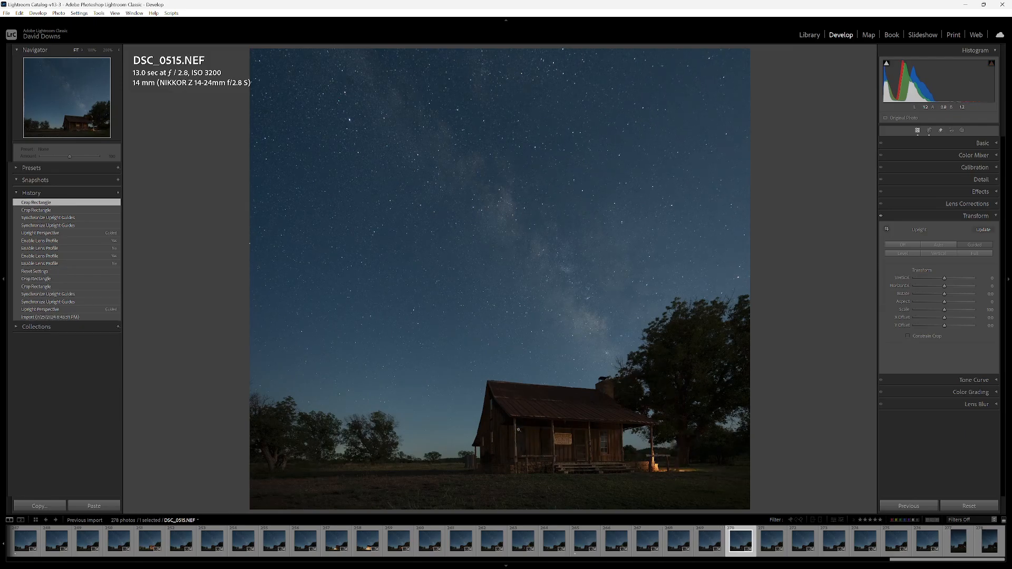
{"action": "key", "text": "Right"}
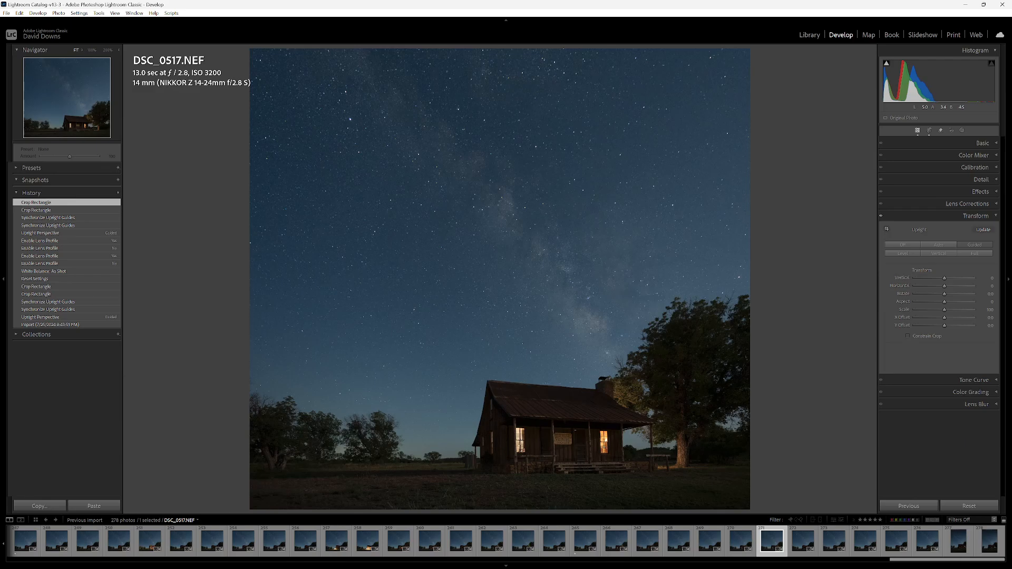
{"action": "key", "text": "Right"}
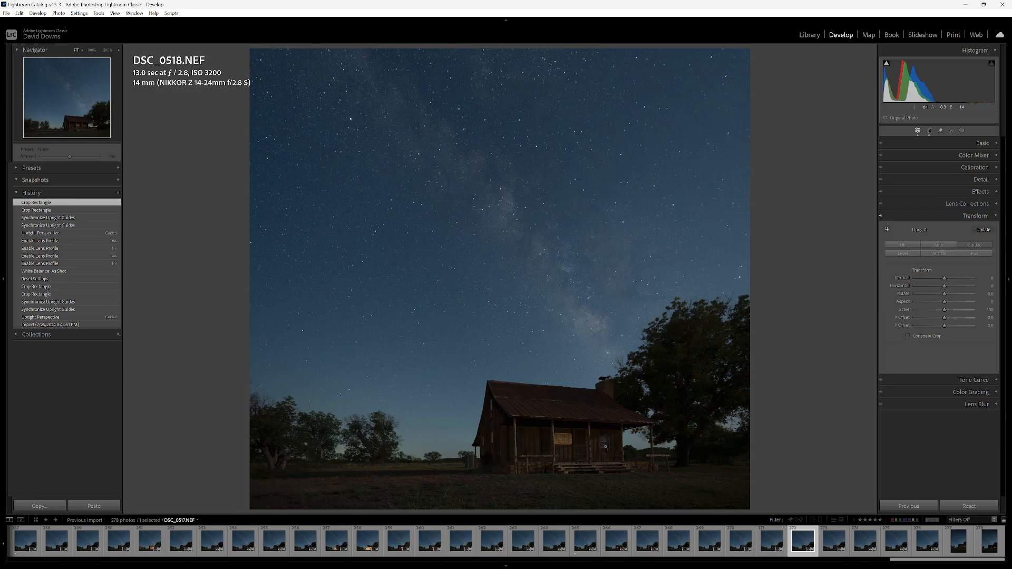
{"action": "key", "text": "Right"}
{"action": "key", "text": "Right"}
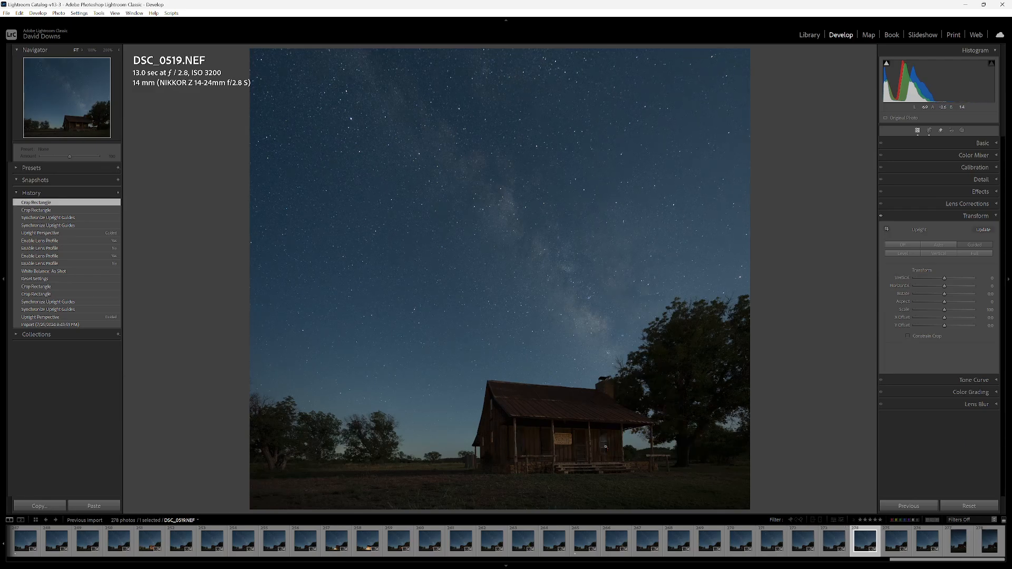
{"action": "key", "text": "Right"}
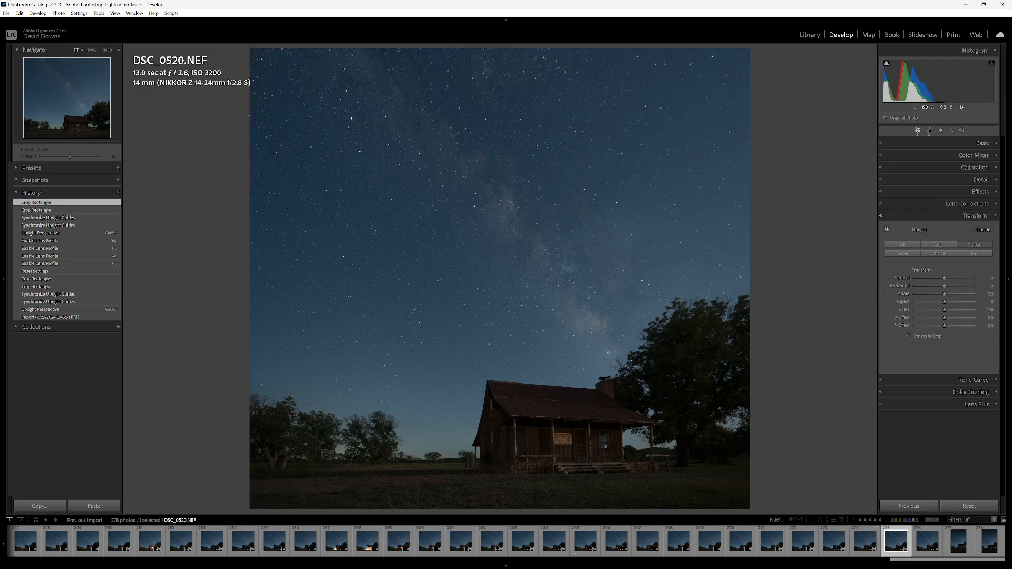
{"action": "key", "text": "Right"}
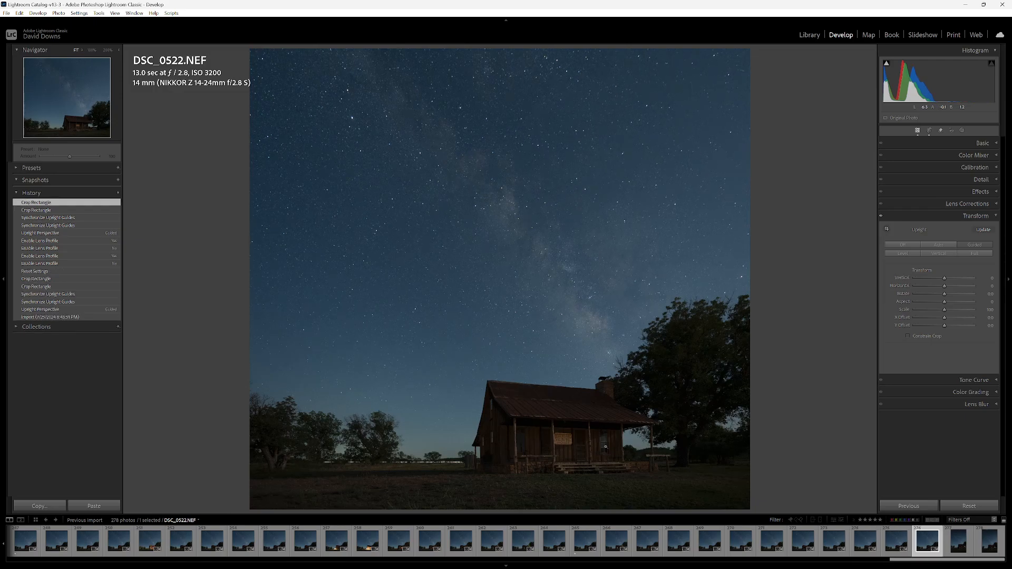
{"action": "key", "text": "Left"}
{"action": "key", "text": "Left"}
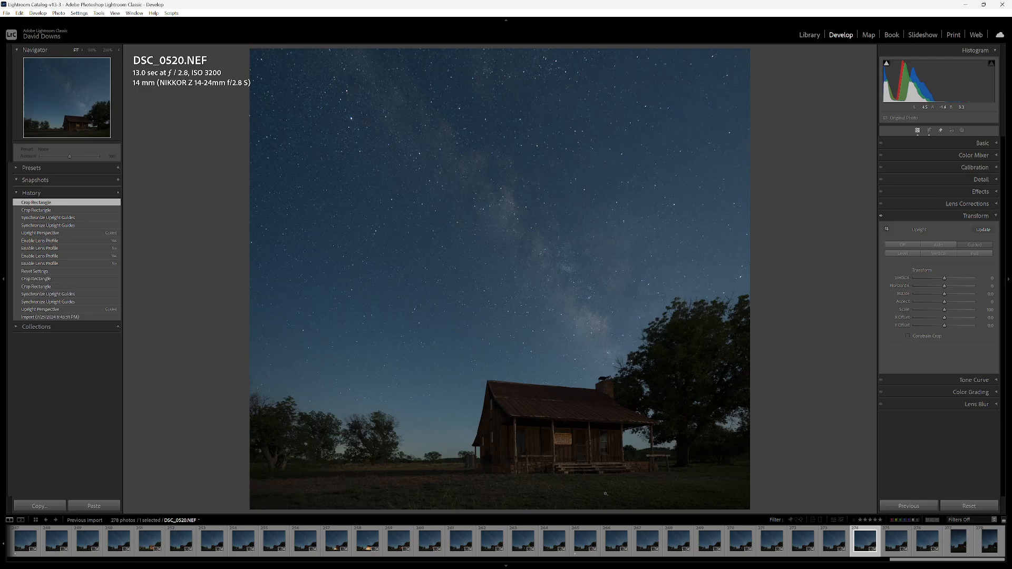
Filter the filmstrip to photos rated one star or higher and compare DSC_0471, DSC_0474 and DSC_0478.
{"action": "left_click", "coordinate": [1005, 521]}
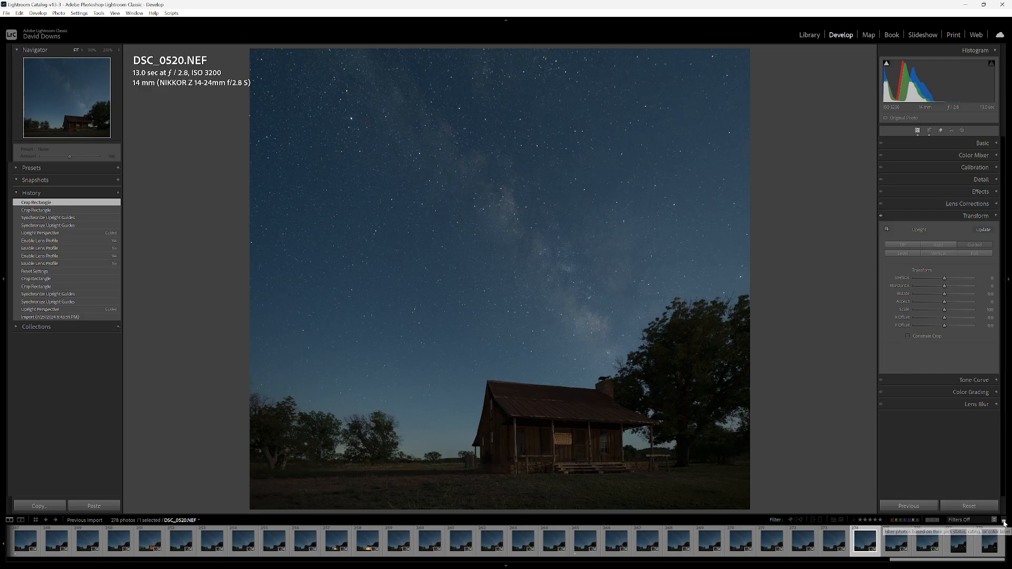
{"action": "left_click", "coordinate": [861, 521]}
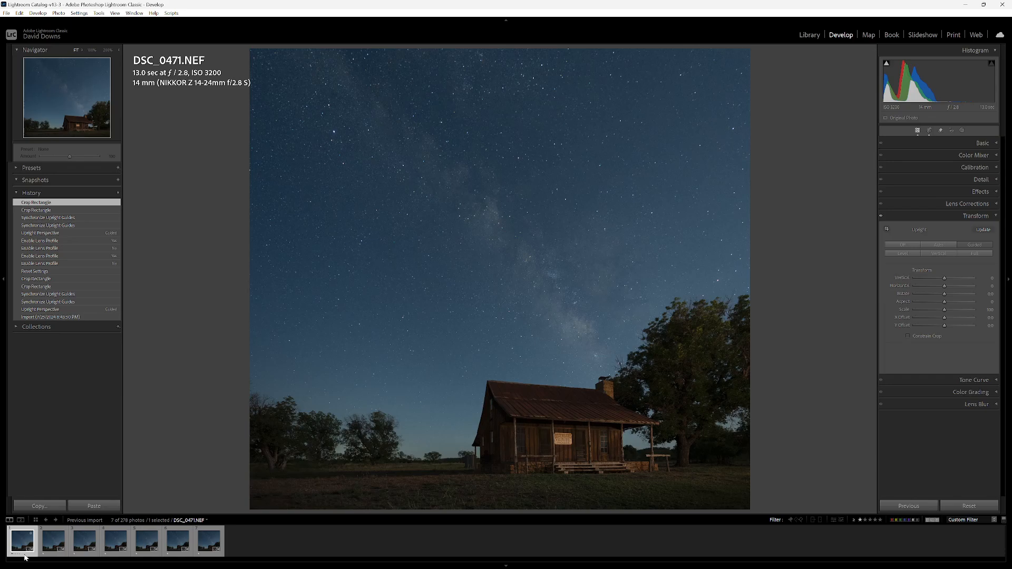
{"action": "key", "text": "Right"}
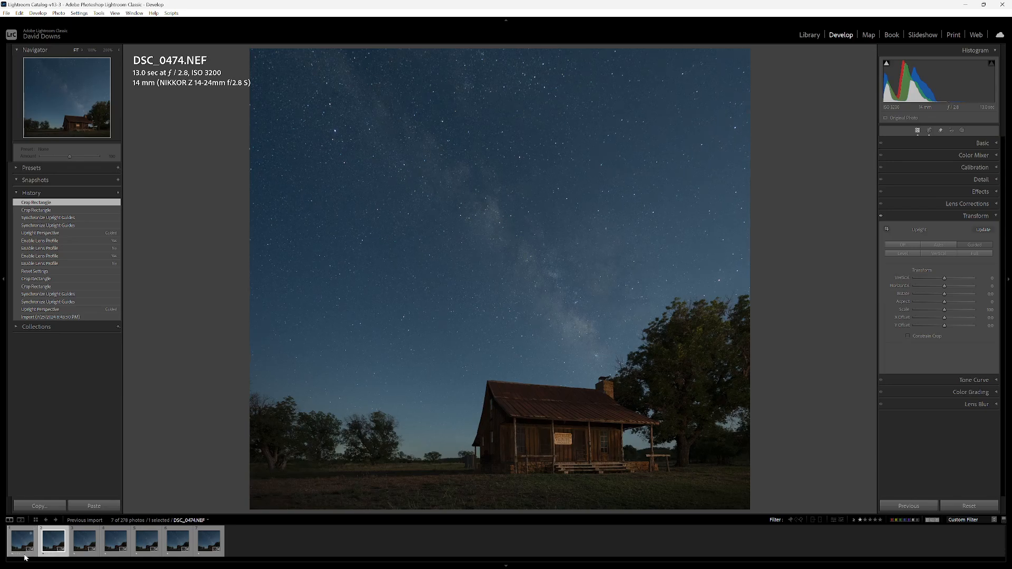
{"action": "key", "text": "Left"}
{"action": "key", "text": "Right"}
{"action": "key", "text": "Right"}
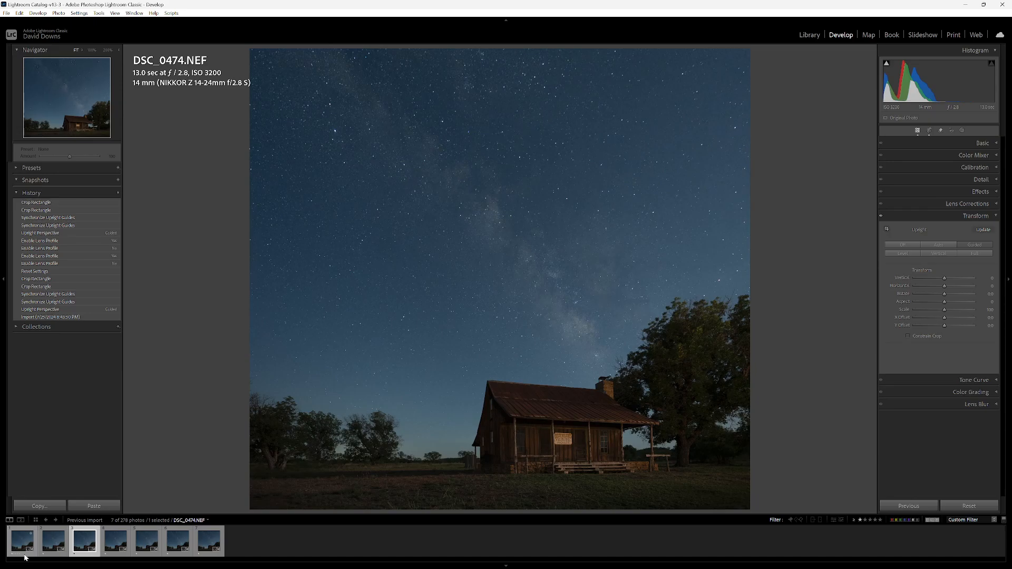
Compare DSC_0471 again with DSC_0474 and DSC_0478, then remove the star rating from DSC_0471.
{"action": "key", "text": "Left"}
{"action": "key", "text": "Left"}
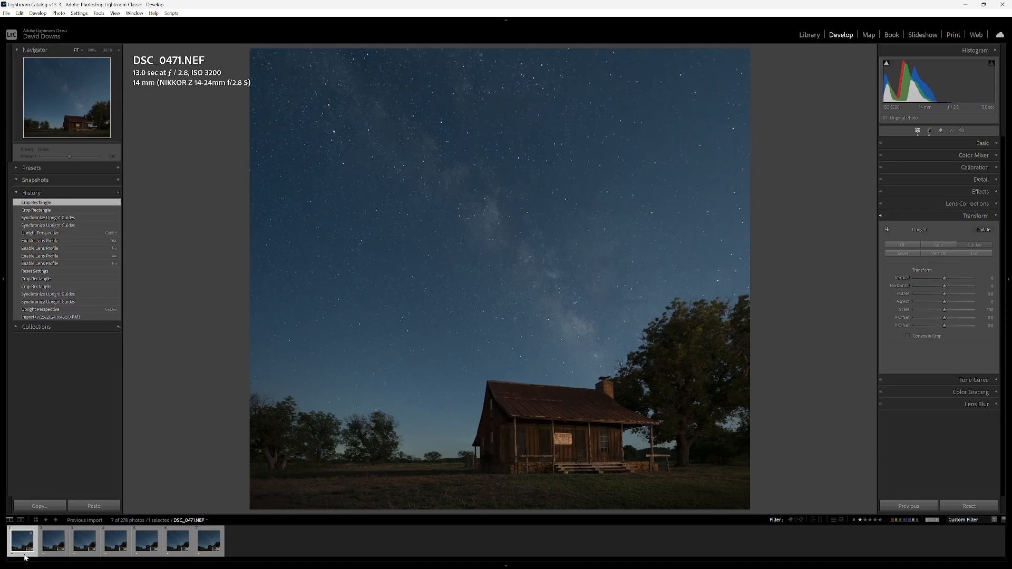
{"action": "key", "text": "Right"}
{"action": "key", "text": "Right"}
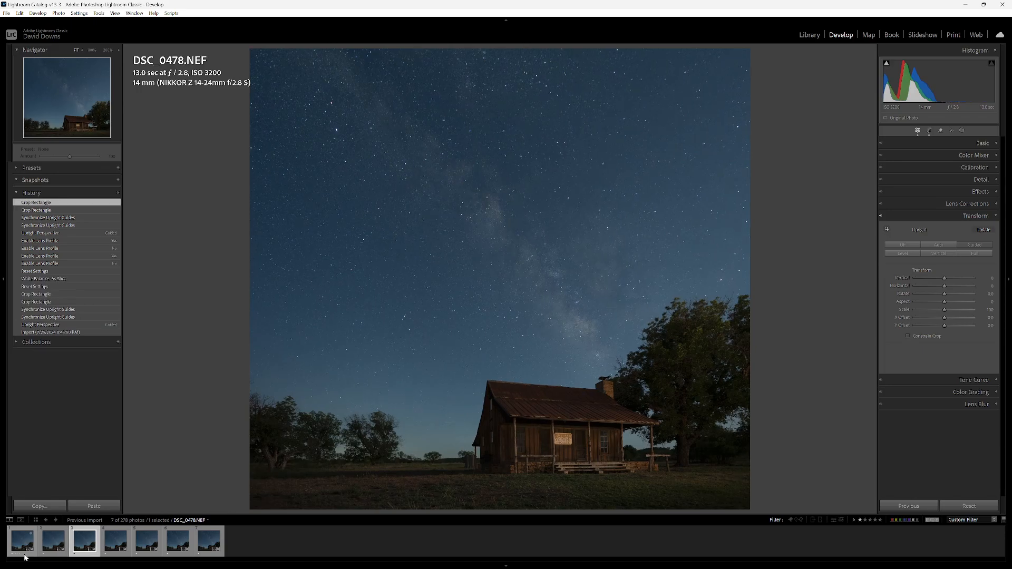
{"action": "key", "text": "Left"}
{"action": "key", "text": "Left"}
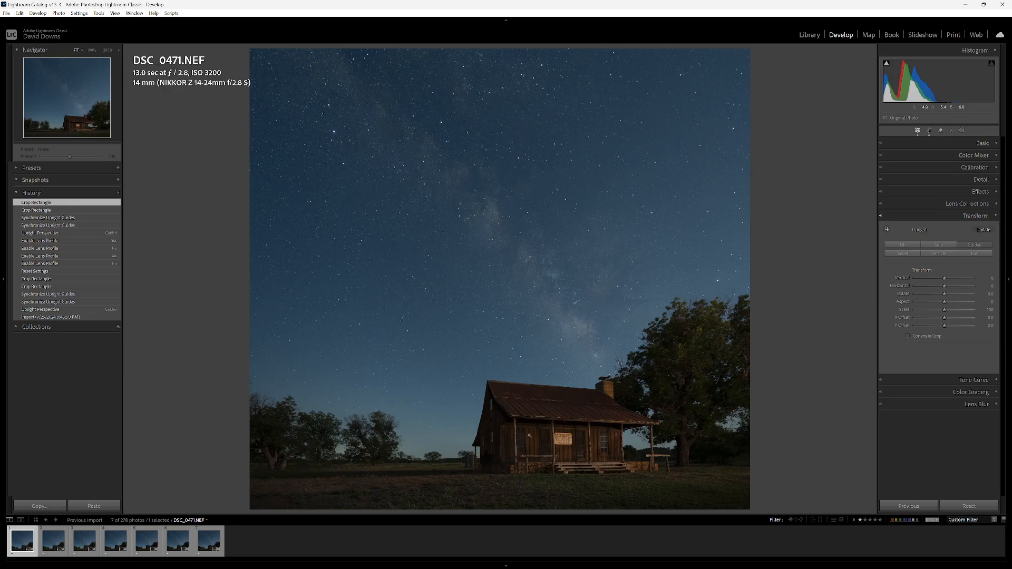
{"action": "key", "text": "Right"}
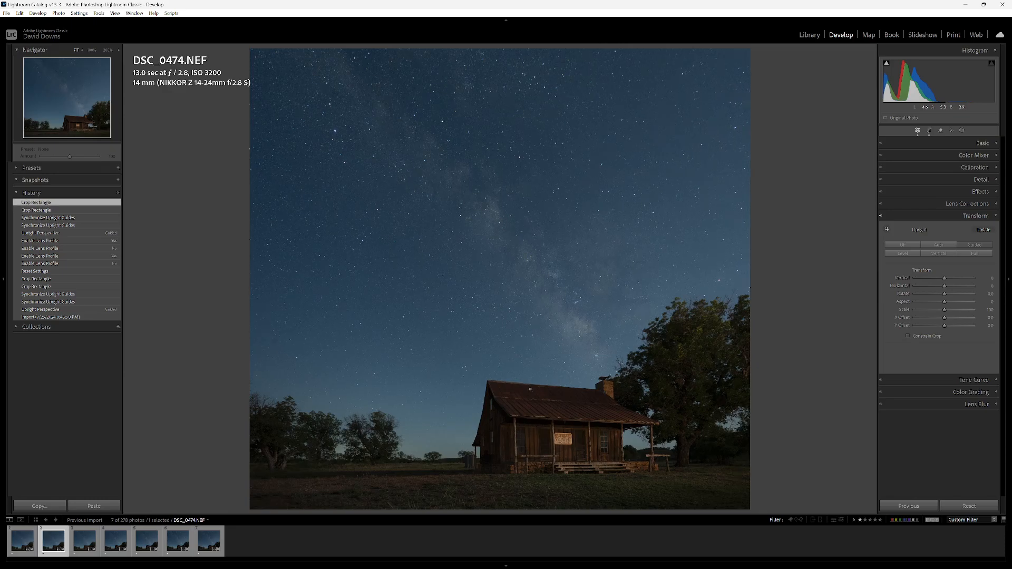
{"action": "key", "text": "Left"}
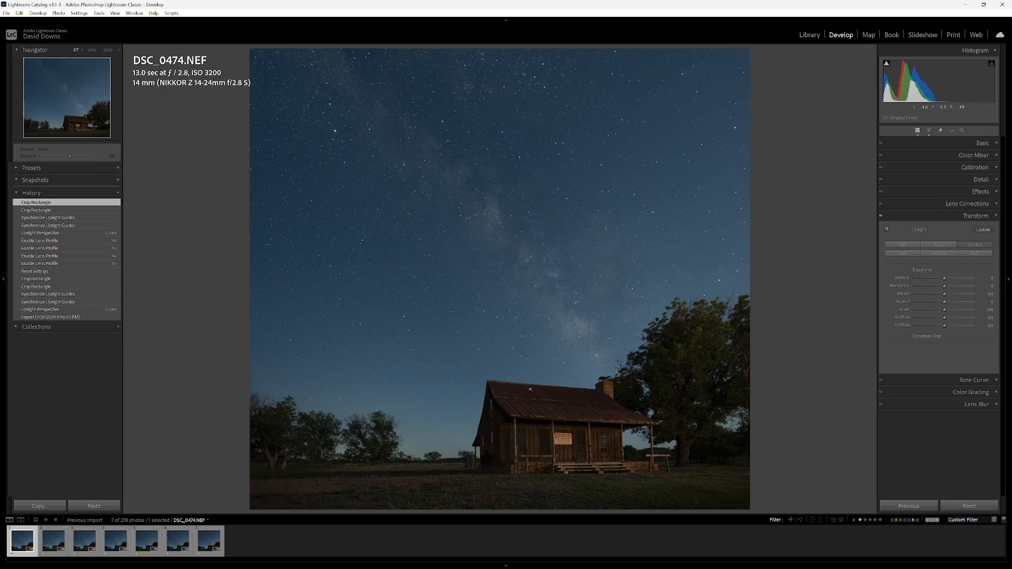
{"action": "key", "text": "0"}
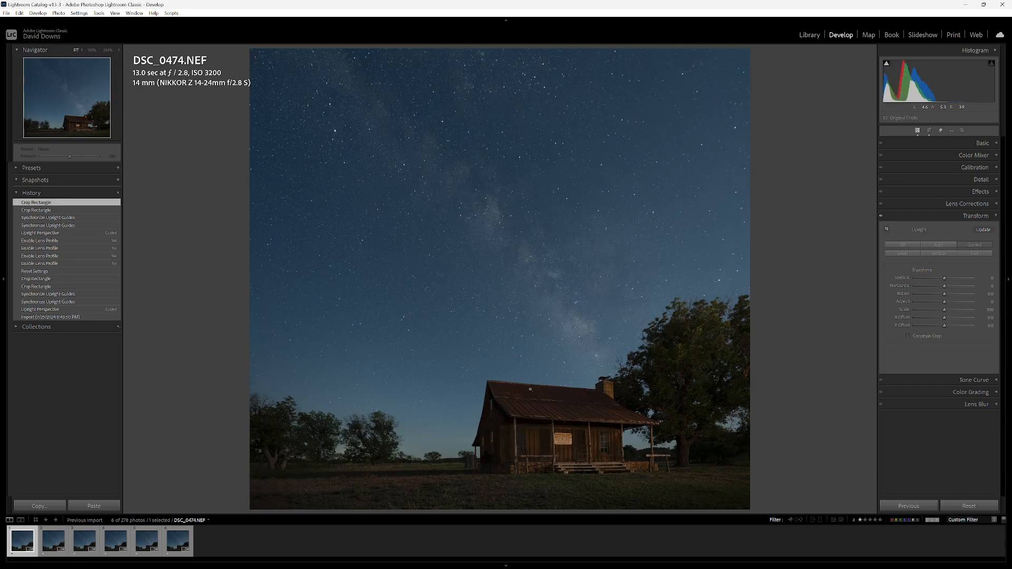
Flip back and forth between DSC_0474 and DSC_0478 to compare the light on the cabin, tree and grass.
{"action": "key", "text": "Right"}
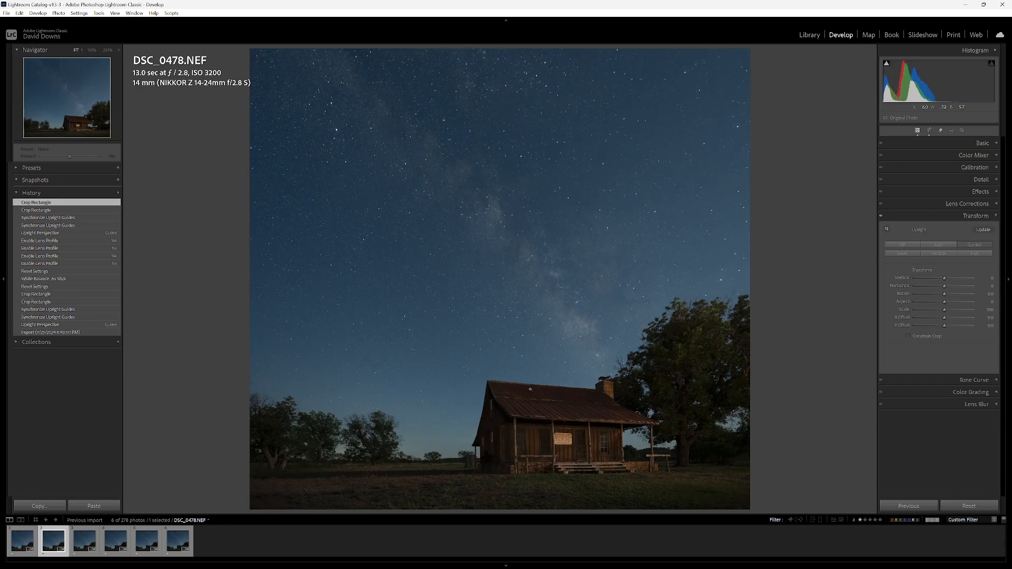
{"action": "key", "text": "Left"}
{"action": "key", "text": "Right"}
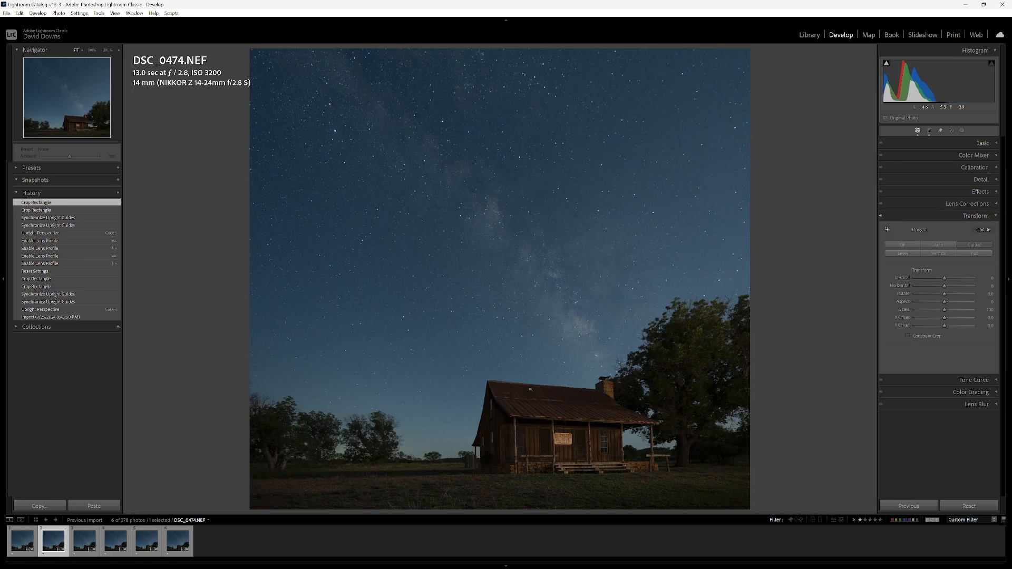
{"action": "key", "text": "Left"}
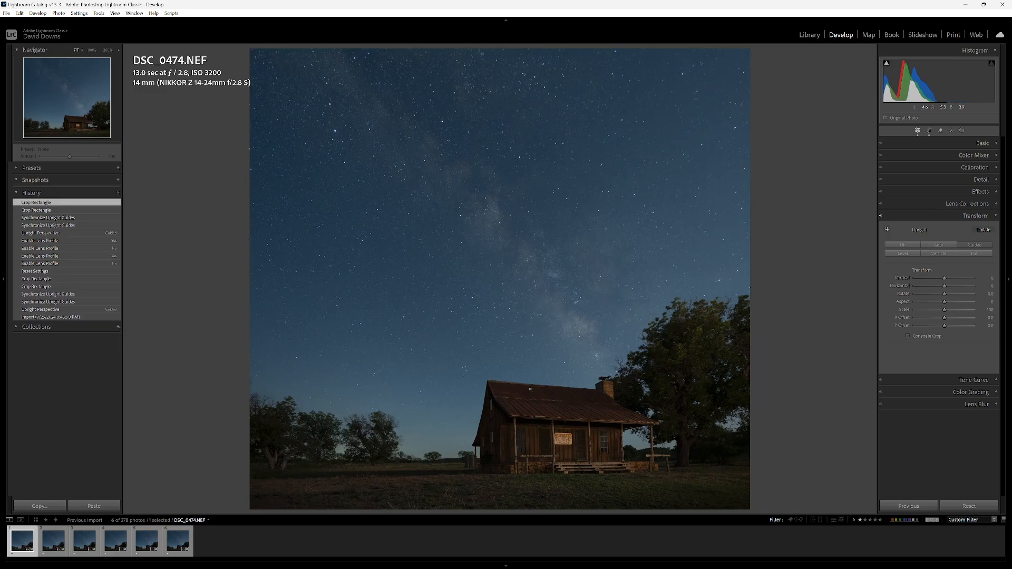
{"action": "key", "text": "Right"}
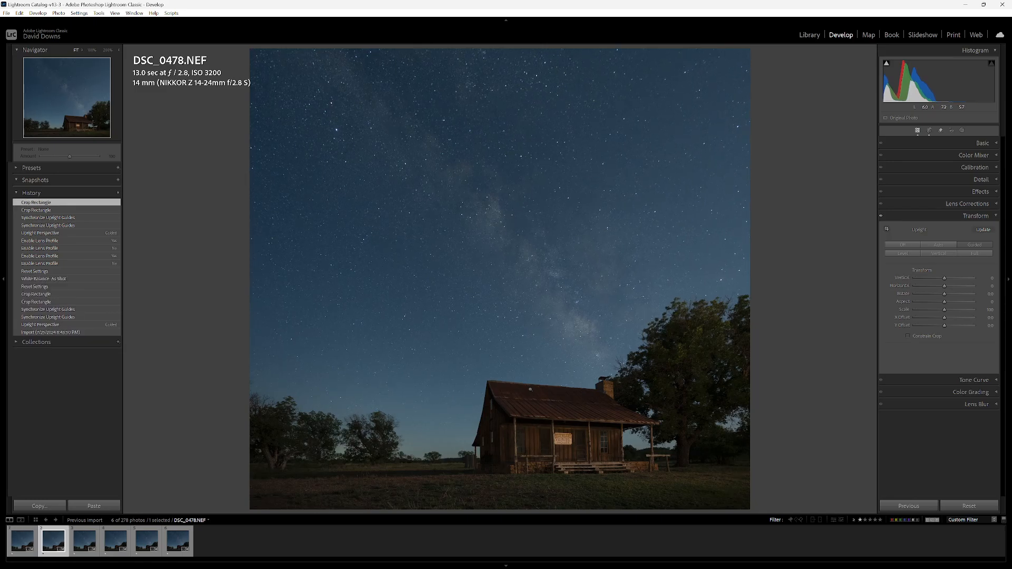
{"action": "key", "text": "Left"}
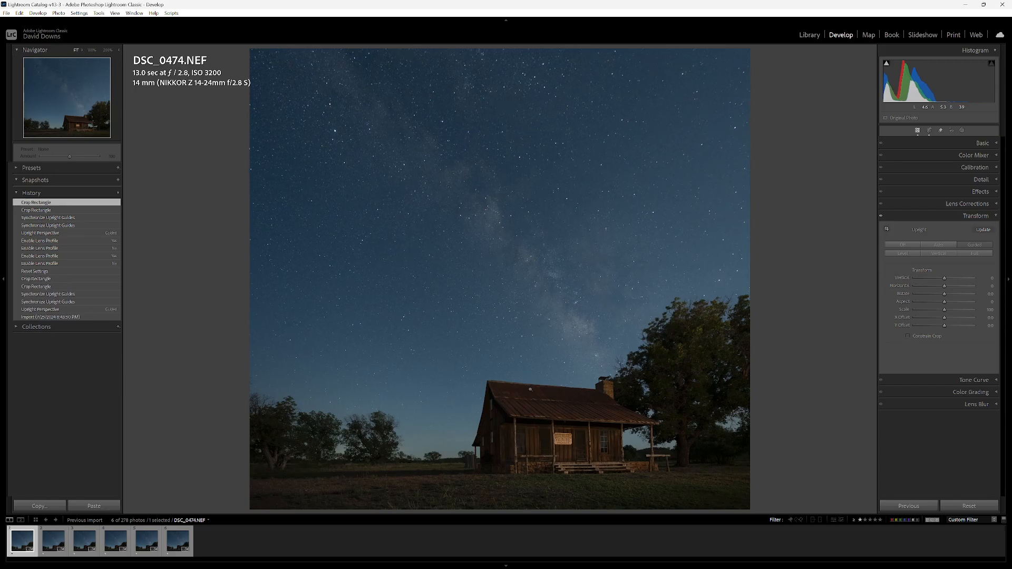
{"action": "key", "text": "Right"}
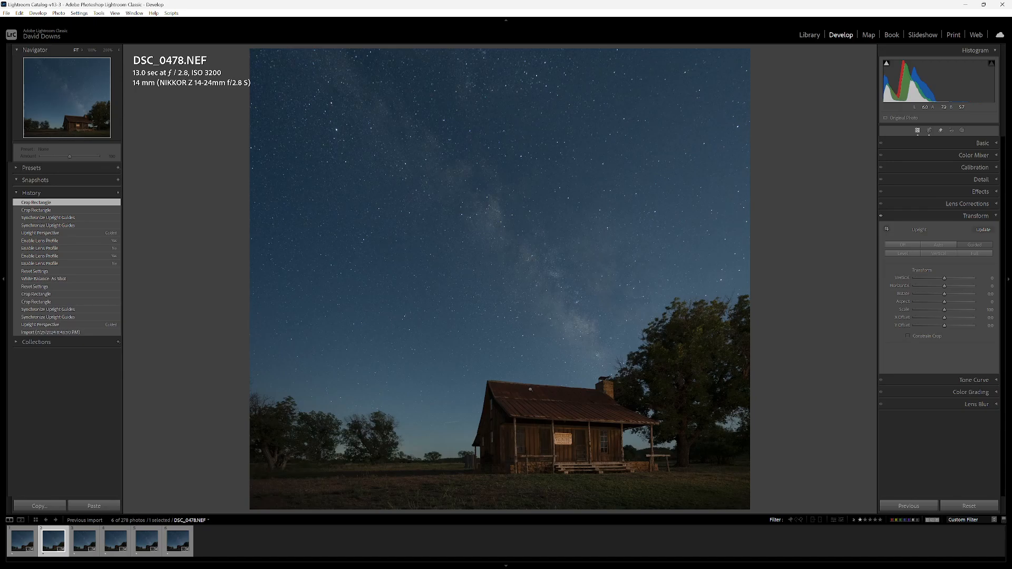
{"action": "key", "text": "Left"}
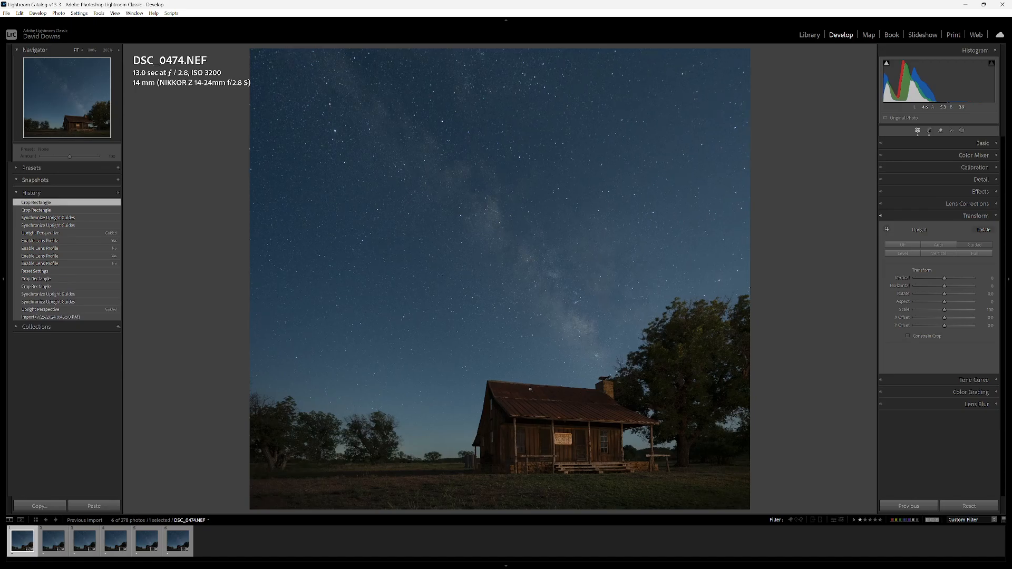
{"action": "key", "text": "Right"}
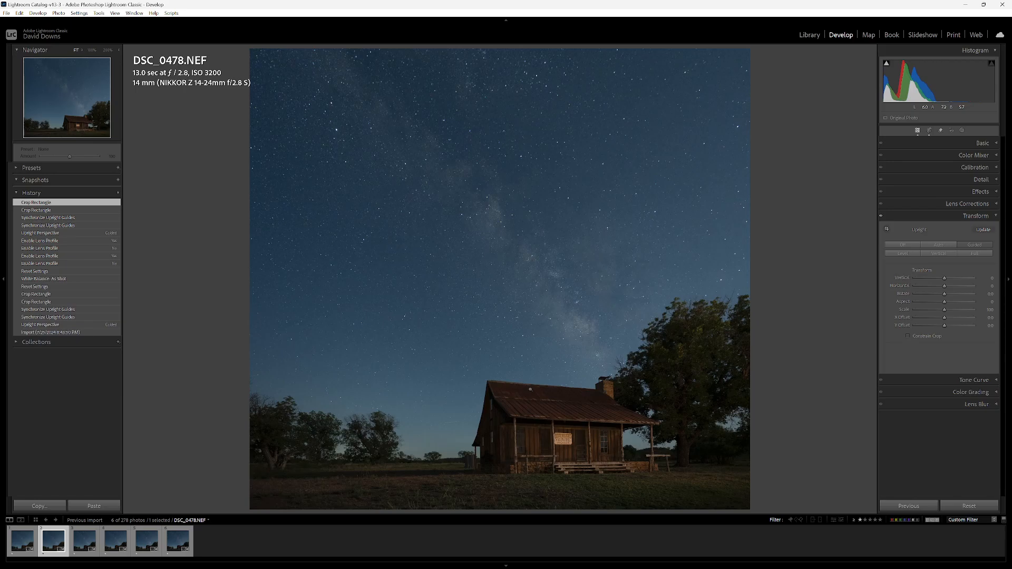
{"action": "key", "text": "Left"}
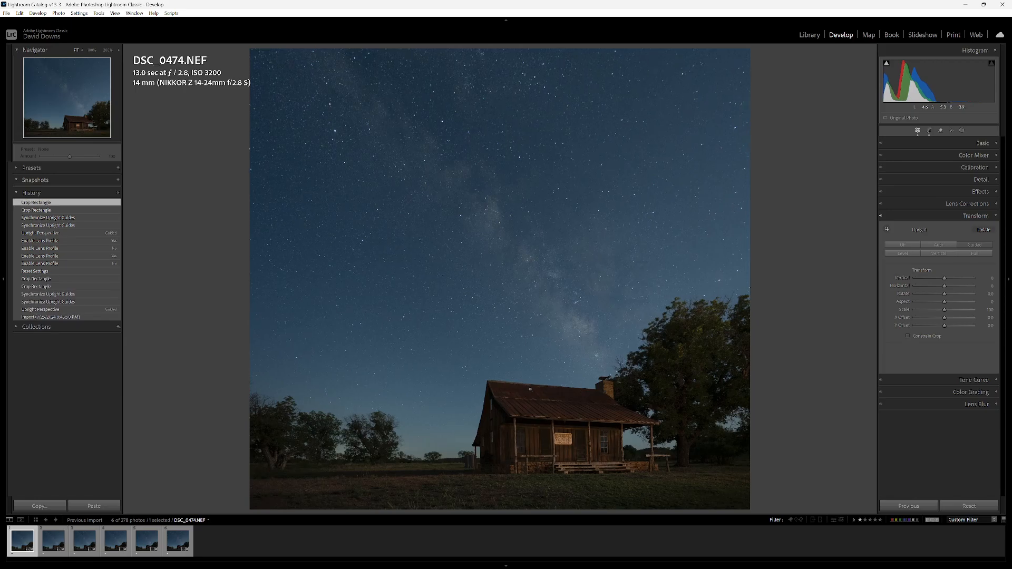
{"action": "key", "text": "Right"}
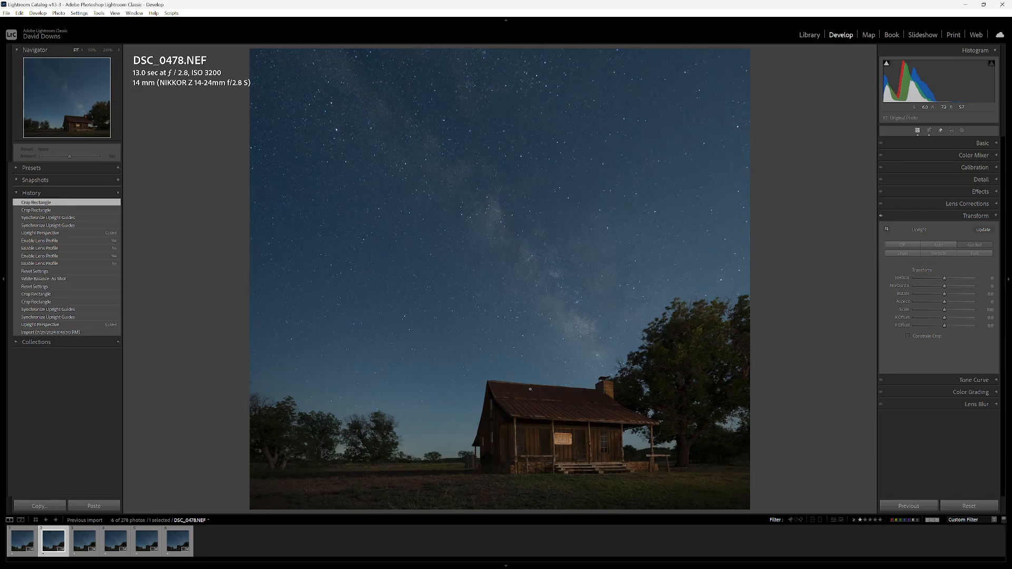
{"action": "key", "text": "Left"}
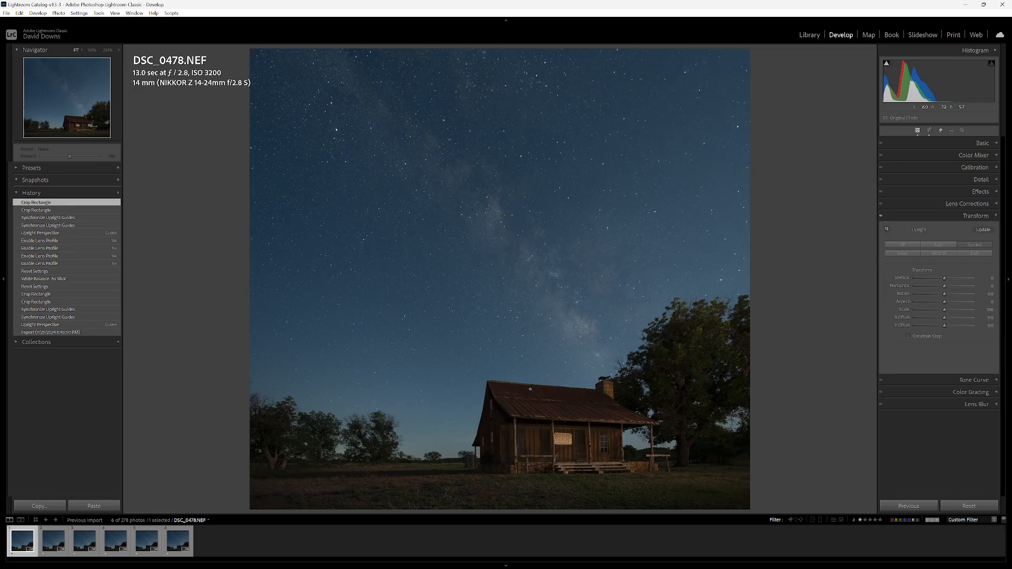
{"action": "key", "text": "Right"}
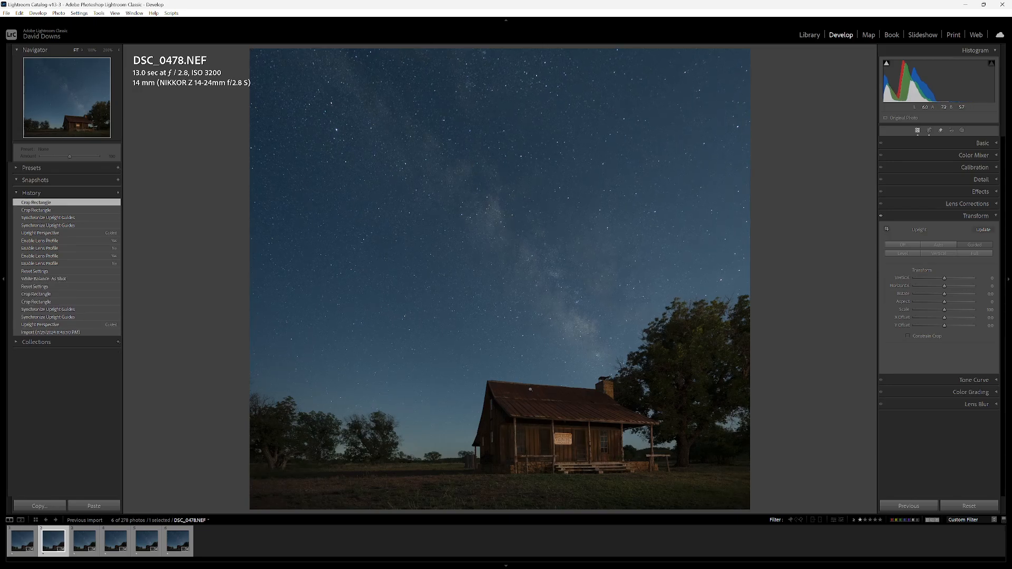
{"action": "key", "text": "Left"}
{"action": "key", "text": "Right"}
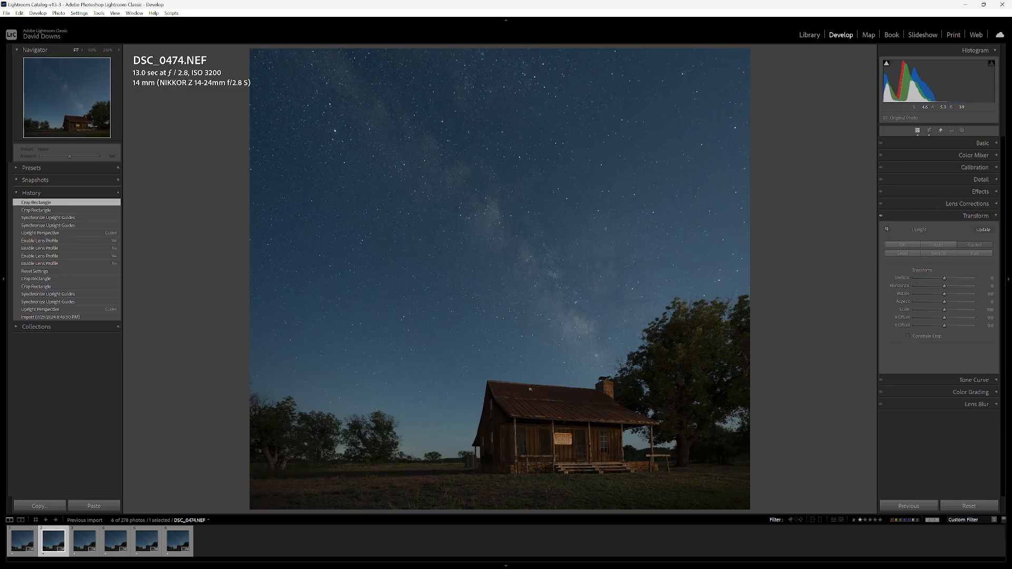
Remove the star rating from DSC_0478, then compare DSC_0484 with DSC_0487 and remove the rating from DSC_0484.
{"action": "key", "text": "0"}
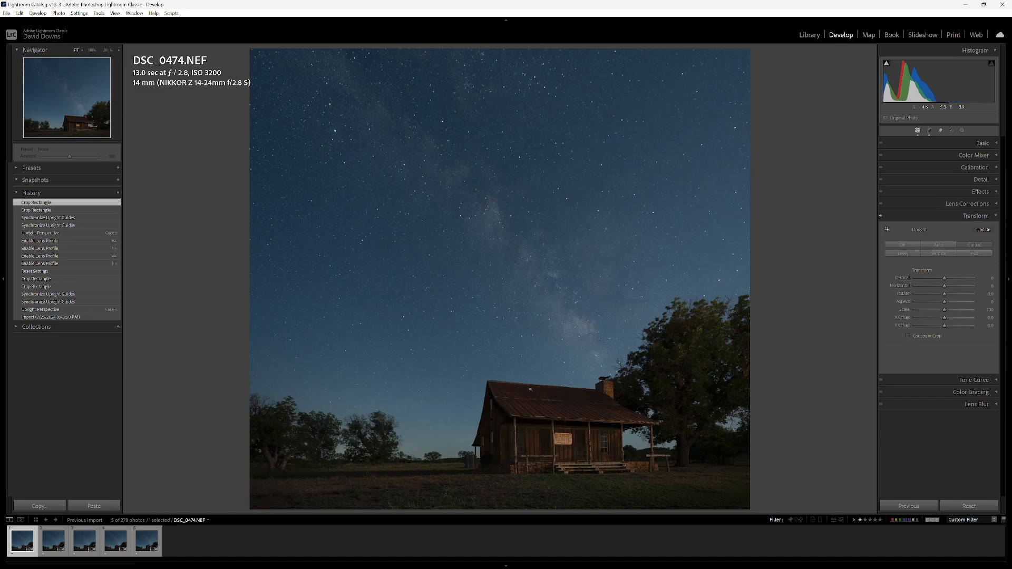
{"action": "key", "text": "Right"}
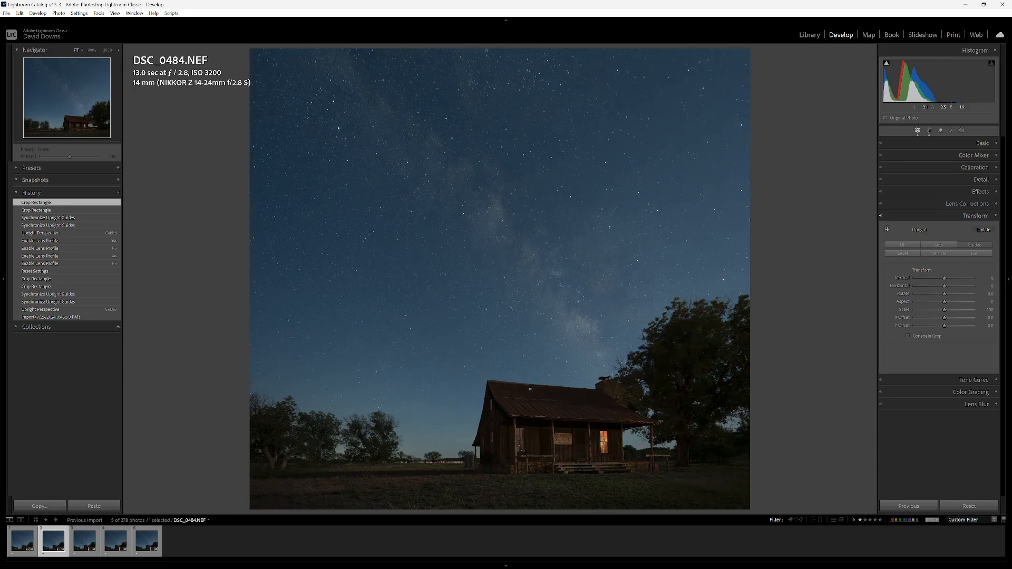
{"action": "key", "text": "Right"}
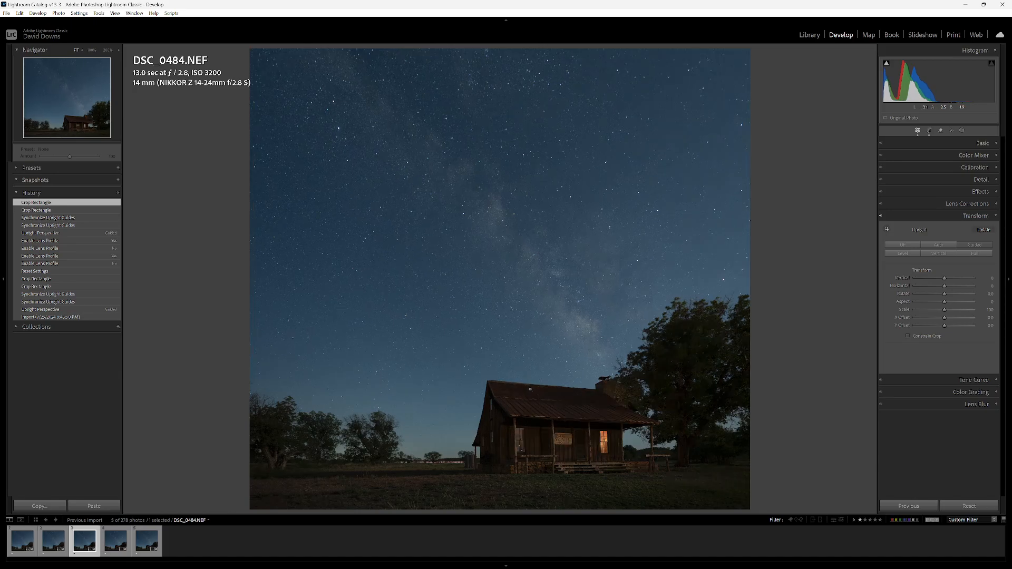
{"action": "key", "text": "Left"}
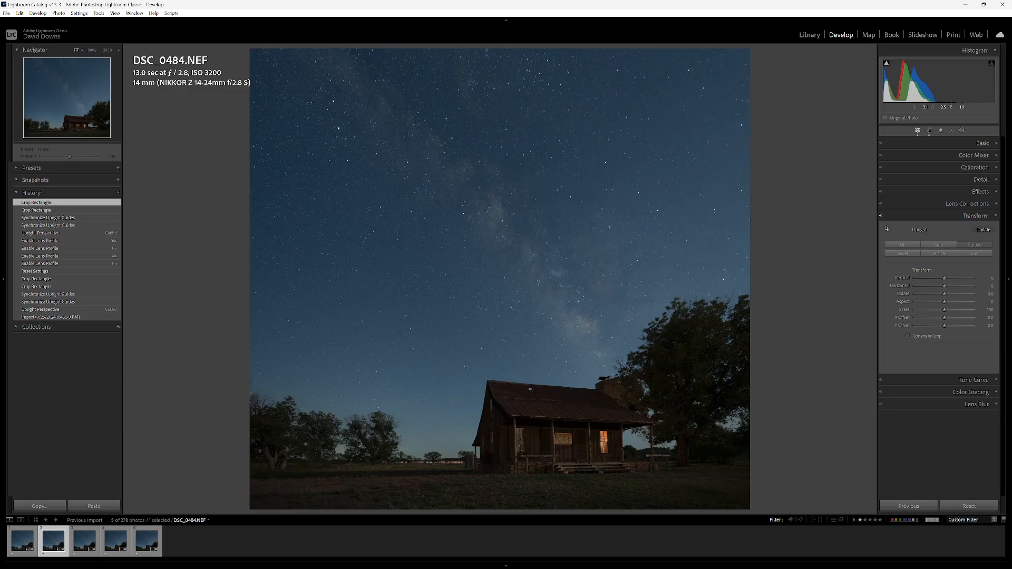
{"action": "key", "text": "Right"}
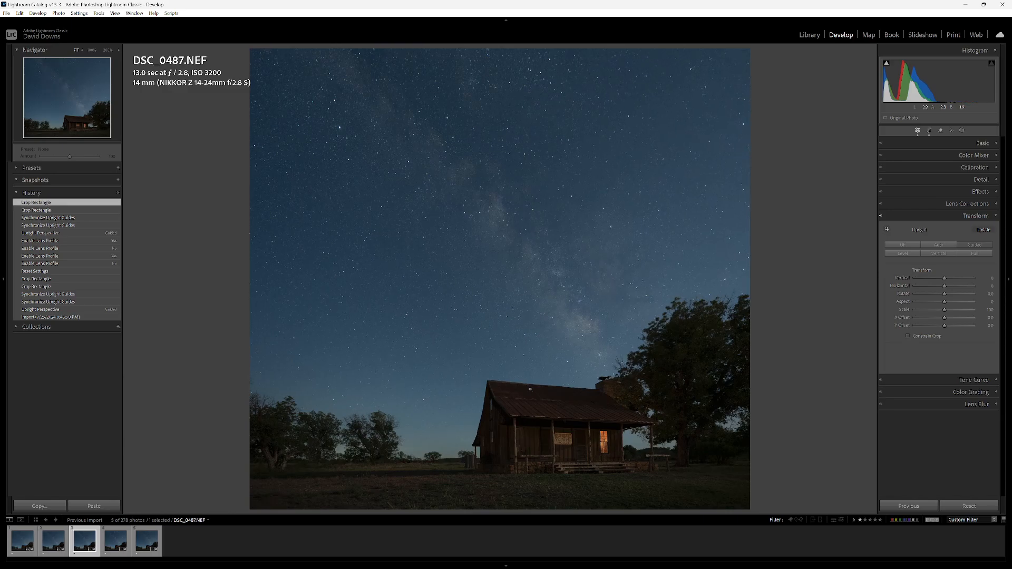
{"action": "key", "text": "Left"}
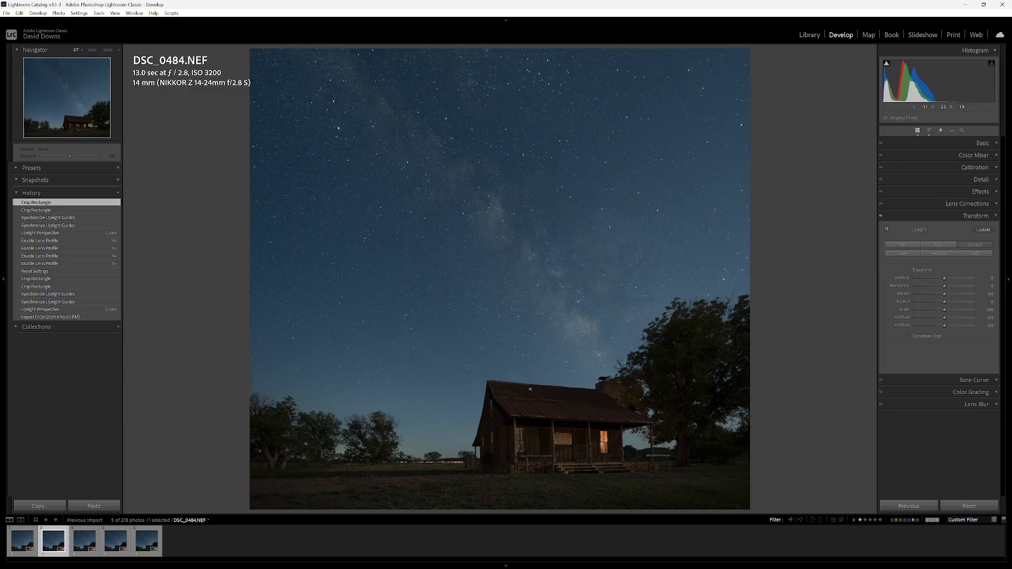
{"action": "key", "text": "0"}
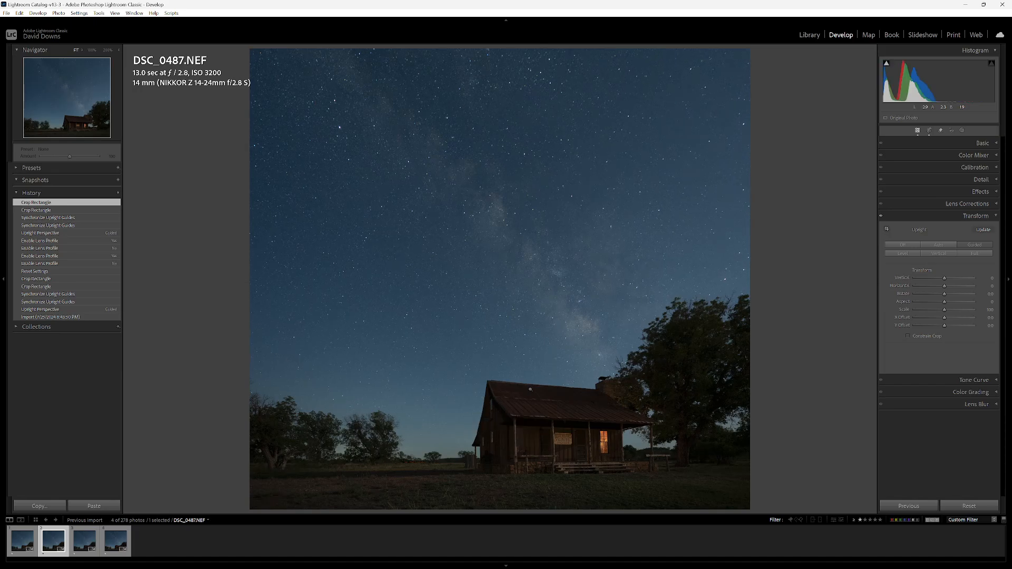
Compare DSC_0487, DSC_0493 and DSC_0511, then remove the star rating from DSC_0511.
{"action": "key", "text": "Right"}
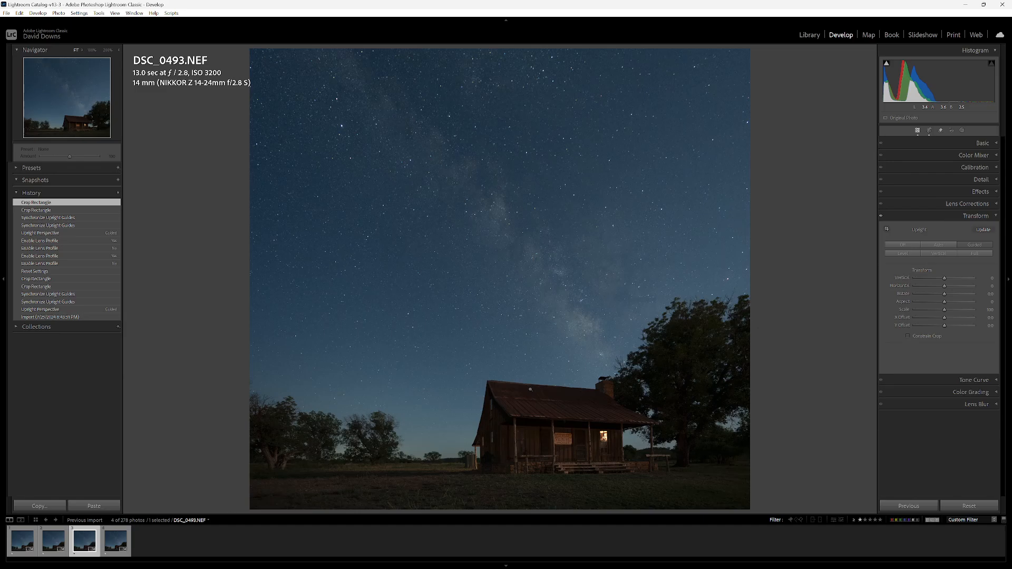
{"action": "key", "text": "Right"}
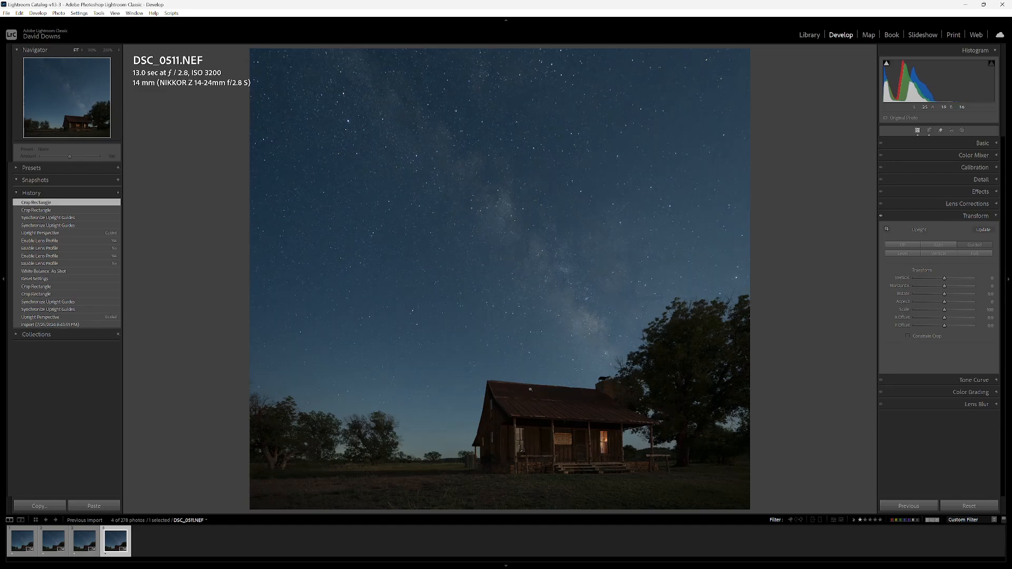
{"action": "key", "text": "Left"}
{"action": "key", "text": "Left"}
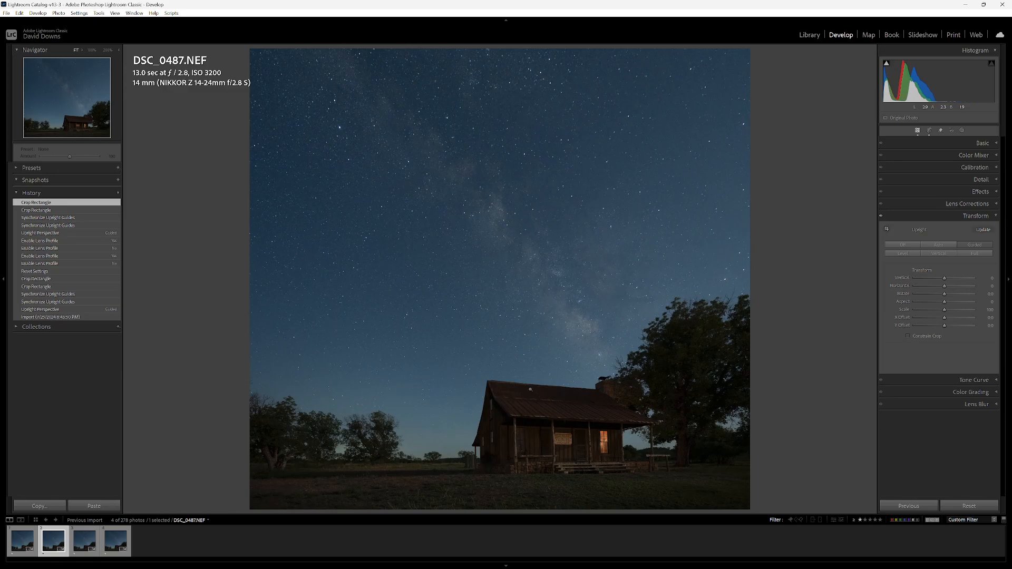
{"action": "key", "text": "Right"}
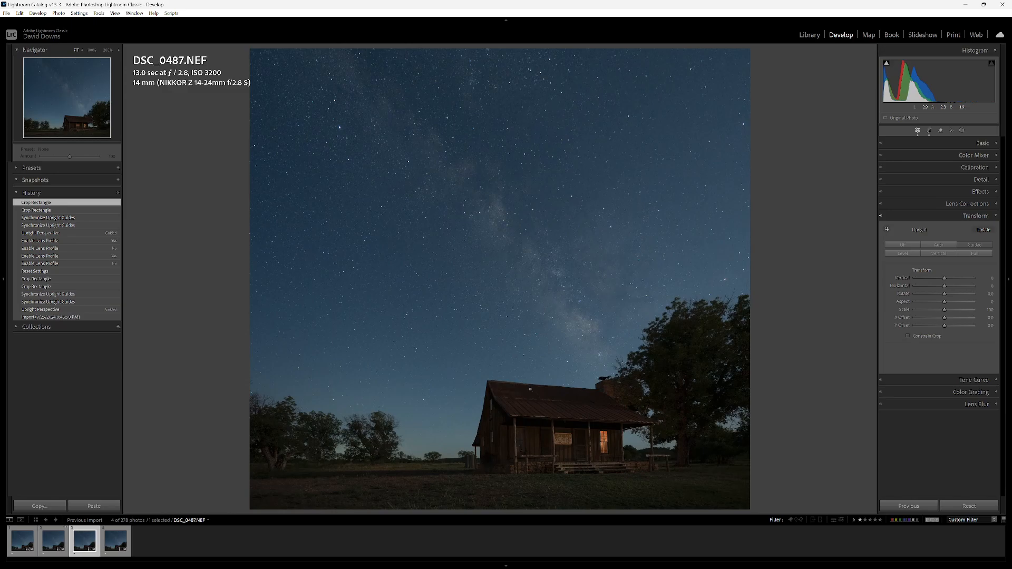
{"action": "key", "text": "Right"}
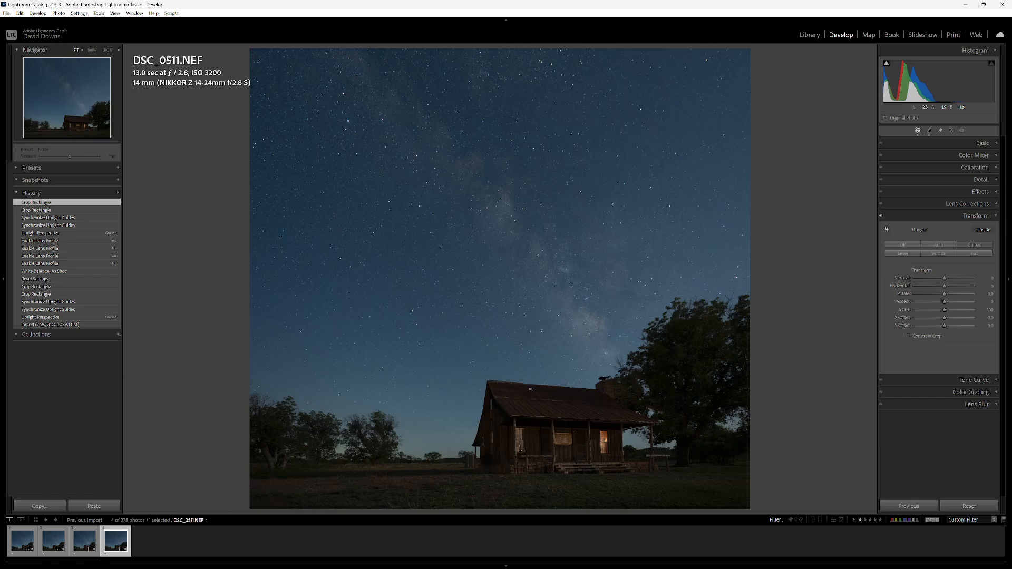
{"action": "key", "text": "0"}
Review the starred frames DSC_0474, DSC_0487 and DSC_0493 against each other for the light on cabin, tree and window.
{"action": "key", "text": "Left"}
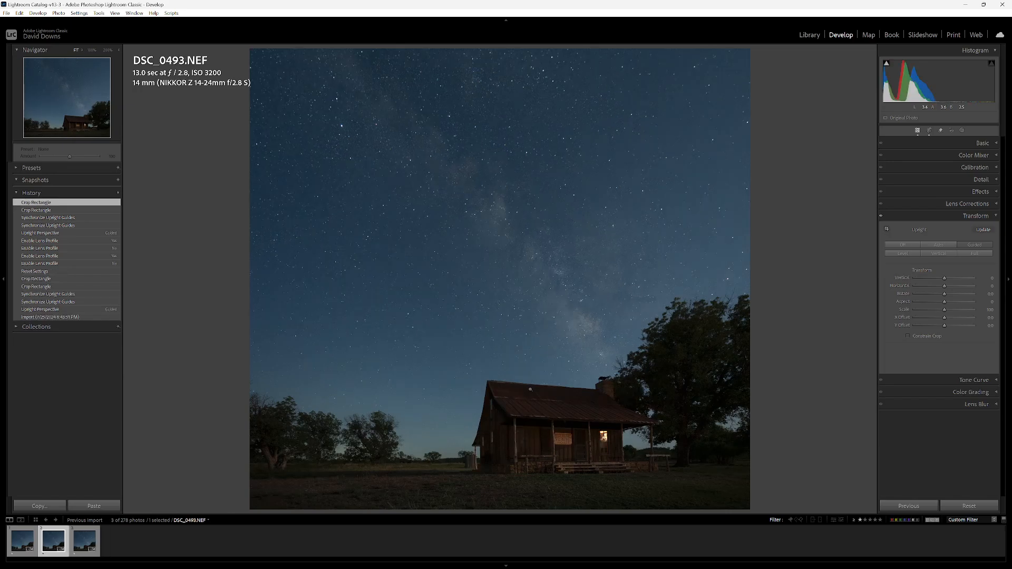
{"action": "key", "text": "Left"}
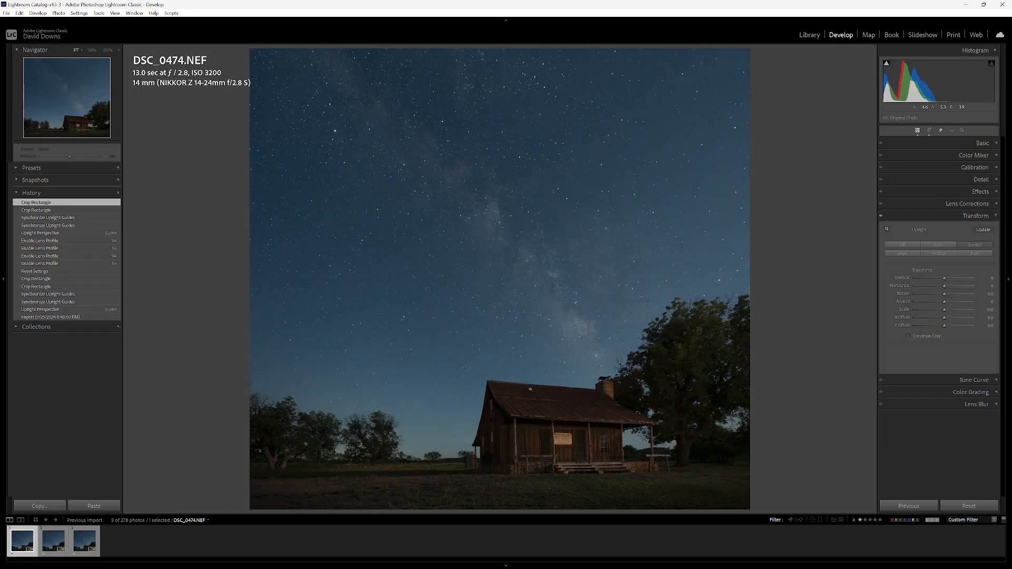
{"action": "key", "text": "Right"}
{"action": "key", "text": "Right"}
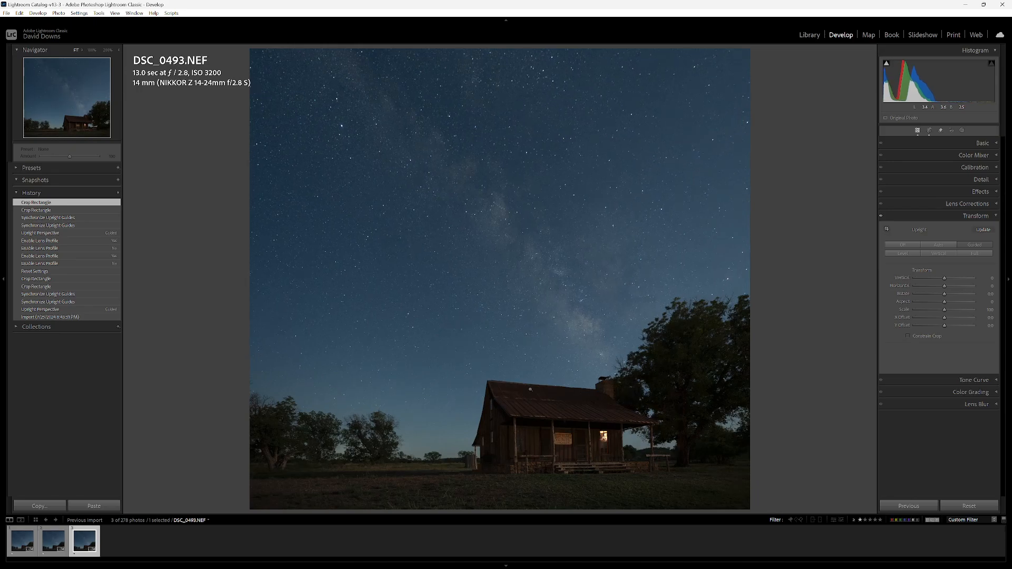
{"action": "key", "text": "Left"}
{"action": "key", "text": "Left"}
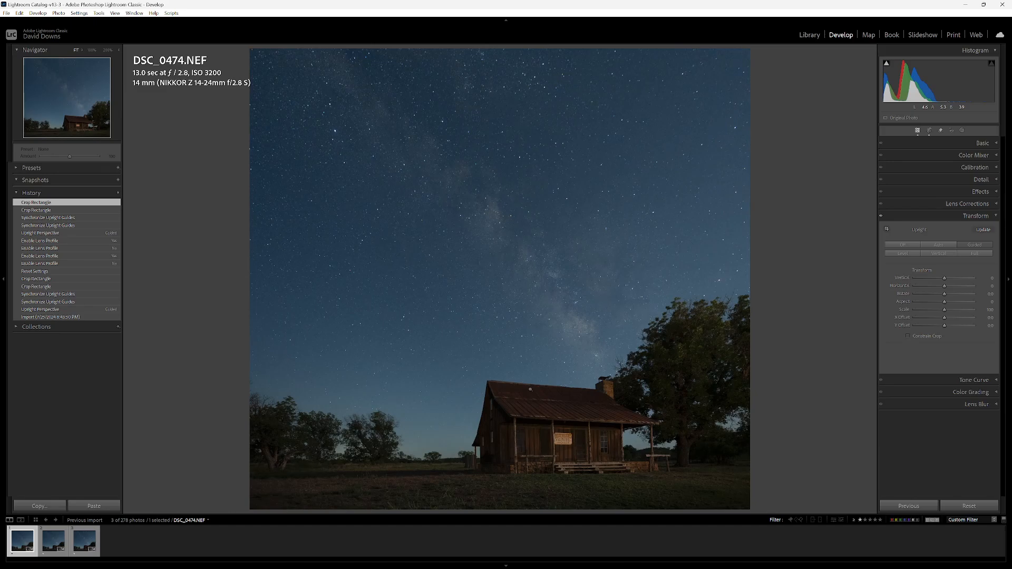
{"action": "key", "text": "Right"}
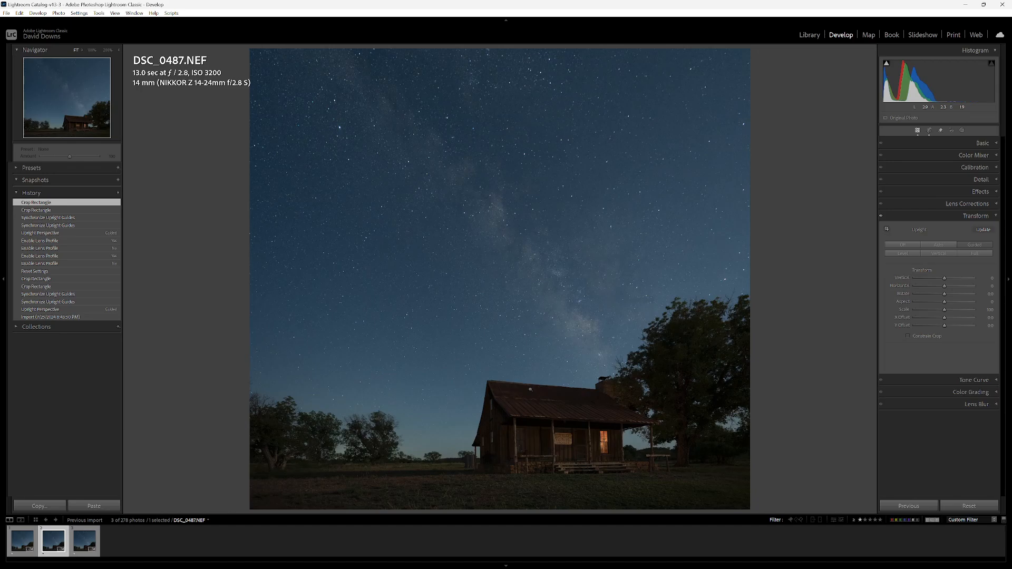
{"action": "key", "text": "Right"}
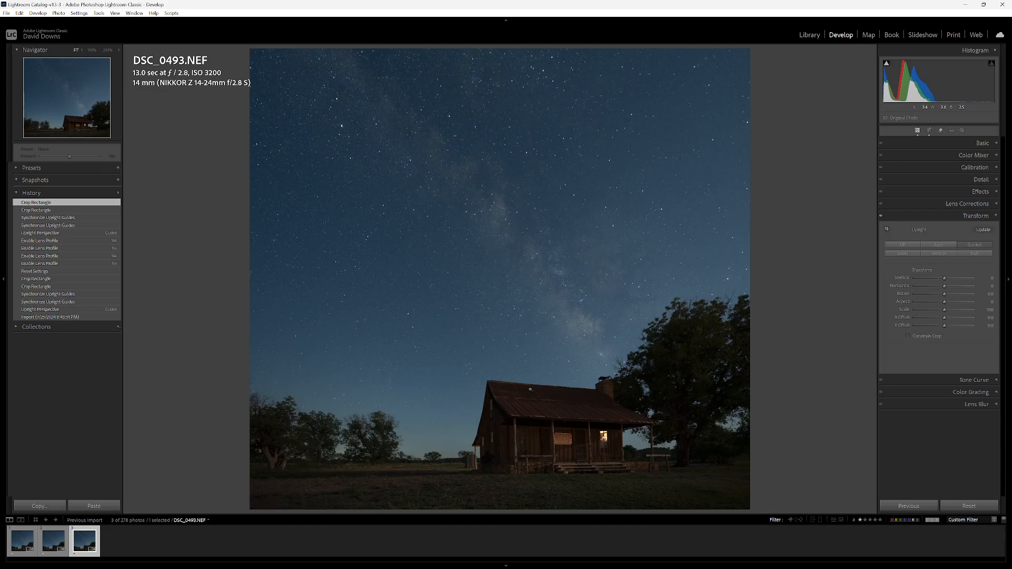
{"action": "key", "text": "Left"}
{"action": "key", "text": "Left"}
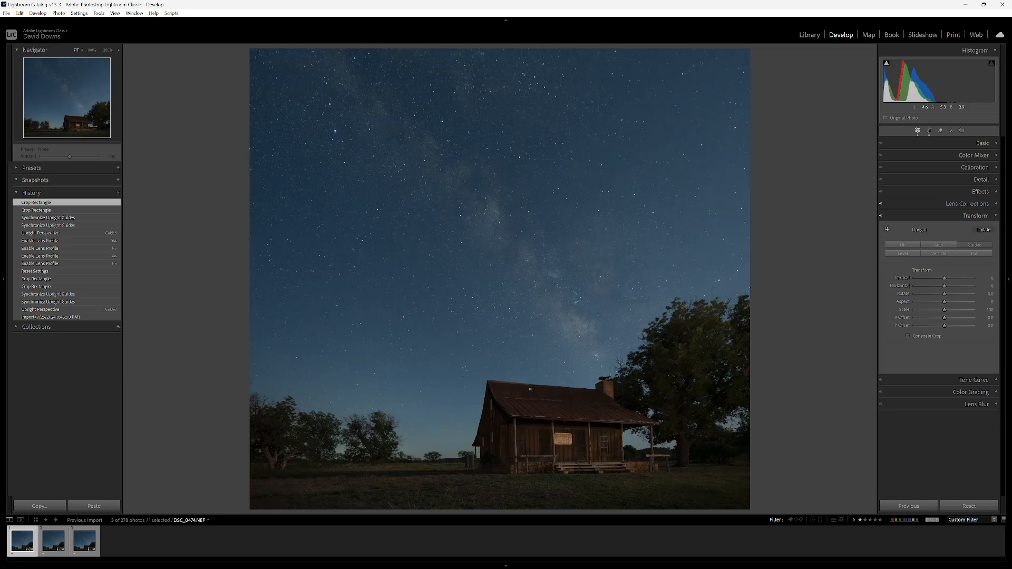
Select DSC_0474, DSC_0487 and DSC_0493 and open them together as layers in Photoshop.
{"action": "left_click", "coordinate": [91, 557], "text": "shift"}
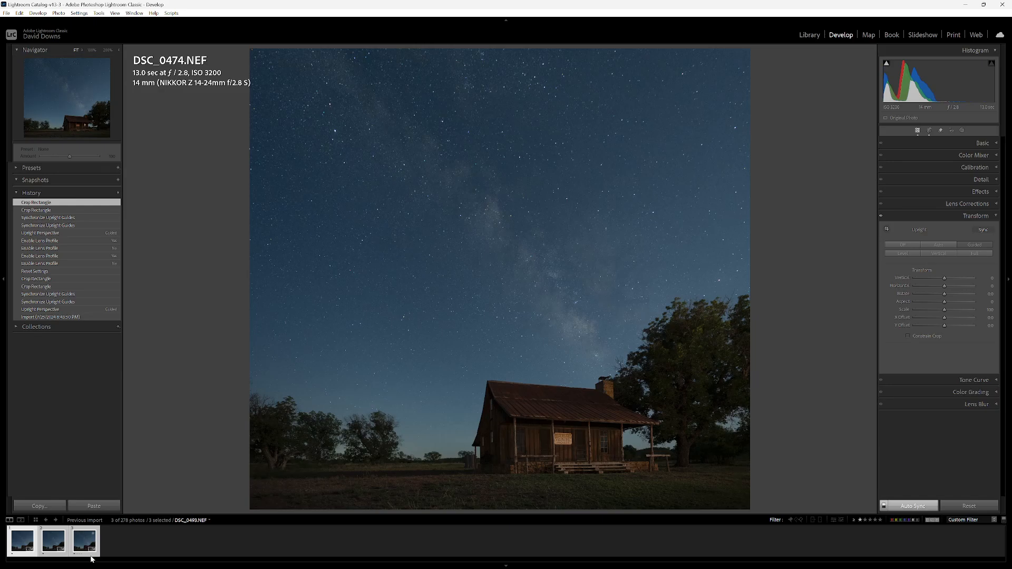
{"action": "right_click", "coordinate": [92, 558]}
{"action": "mouse_move", "coordinate": [153, 349]}
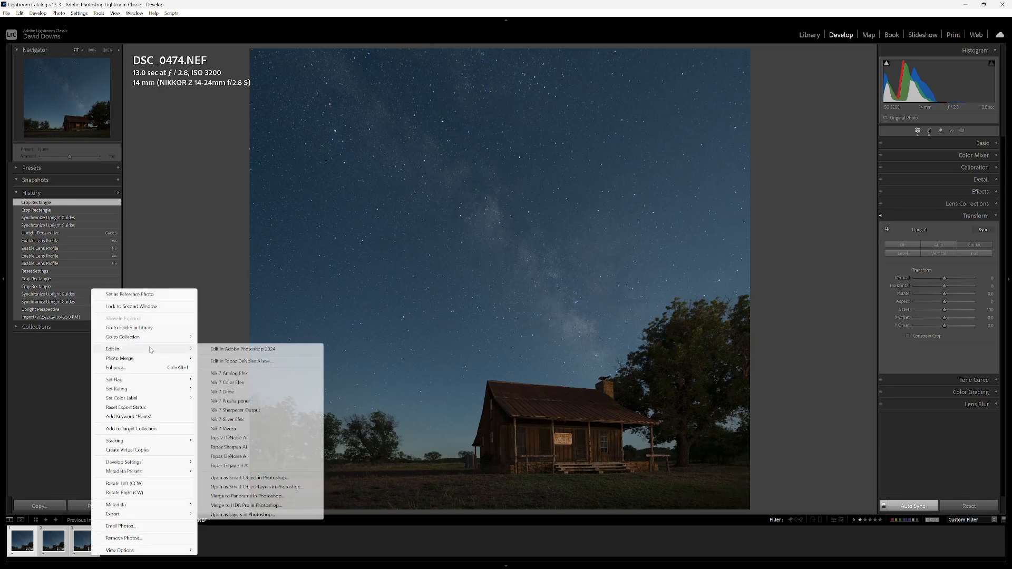
{"action": "left_click", "coordinate": [252, 515]}
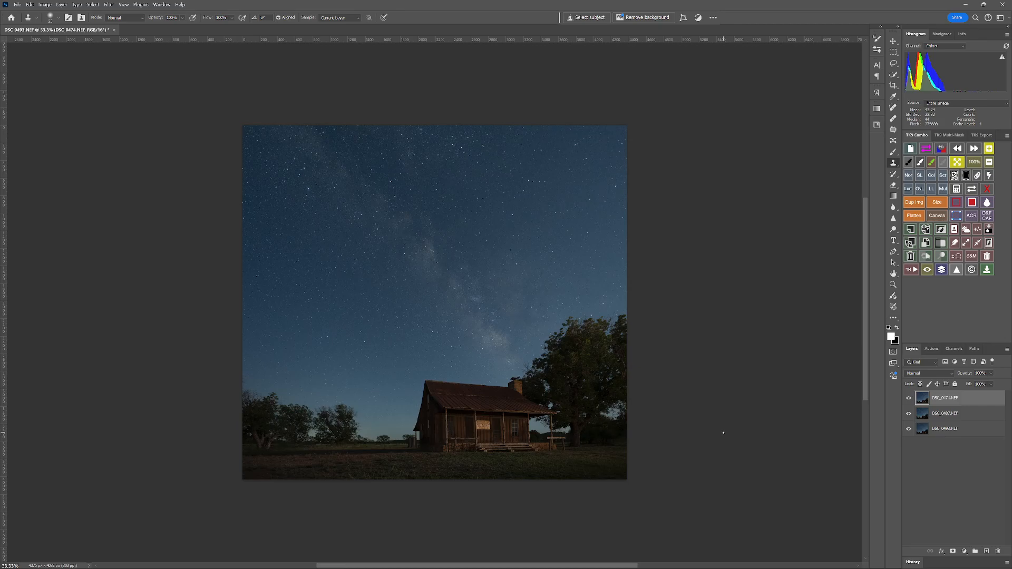
Hide the DSC_0474 layer and switch the DSC_0487 layer off and on to compare it with DSC_0493.
{"action": "left_click", "coordinate": [909, 400]}
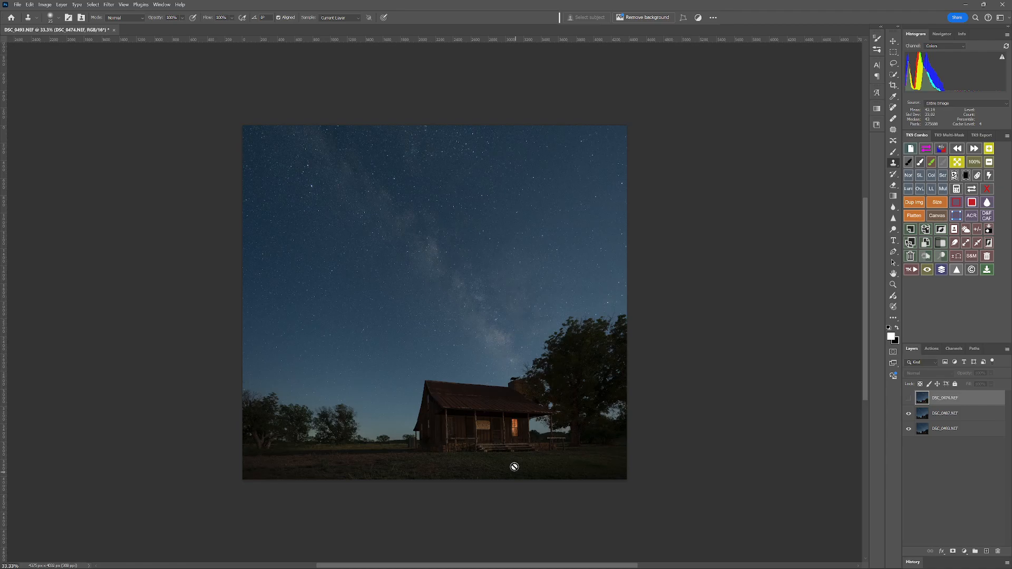
{"action": "left_click", "coordinate": [908, 414]}
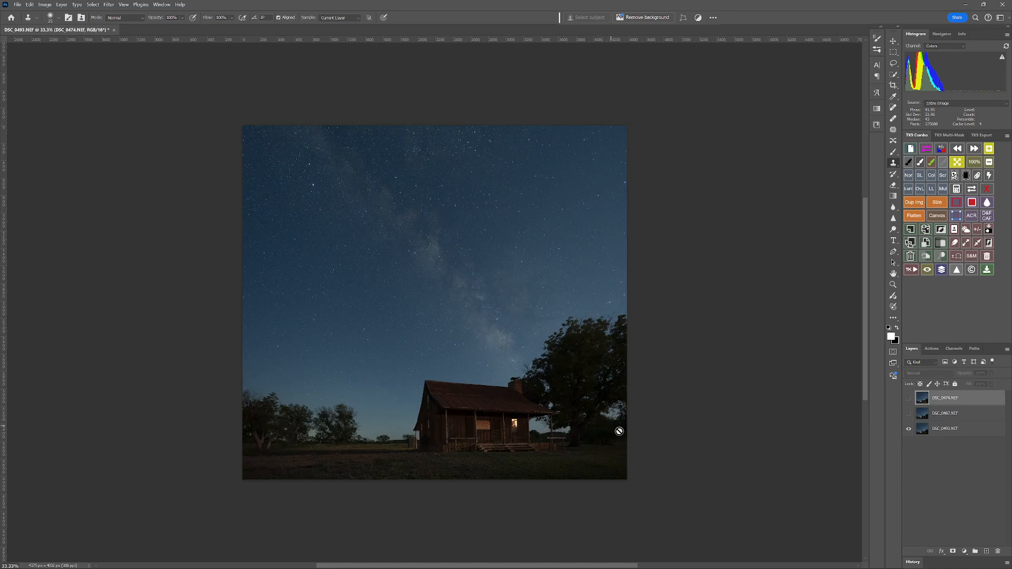
{"action": "left_click", "coordinate": [908, 414]}
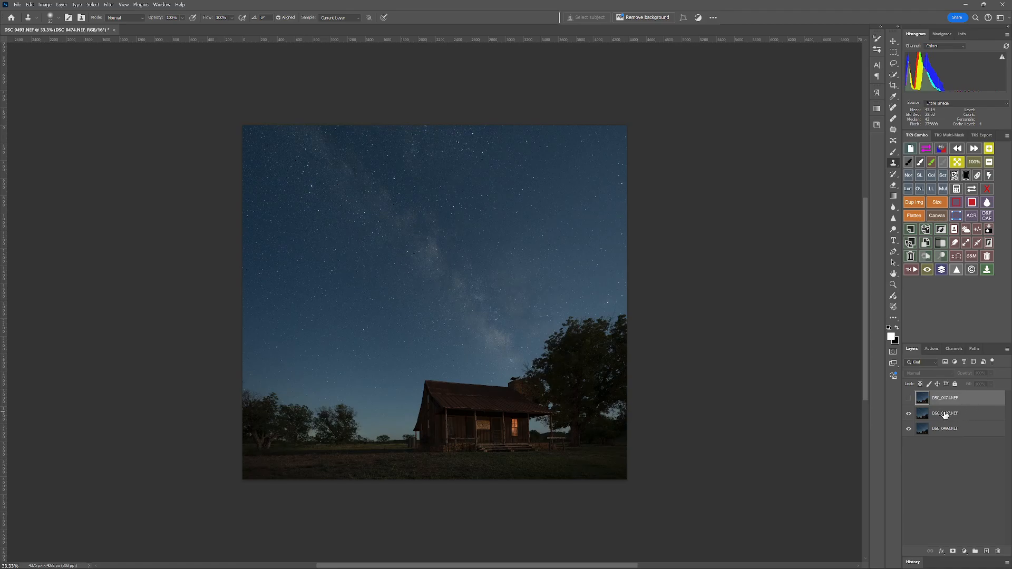
{"action": "left_click", "coordinate": [907, 414]}
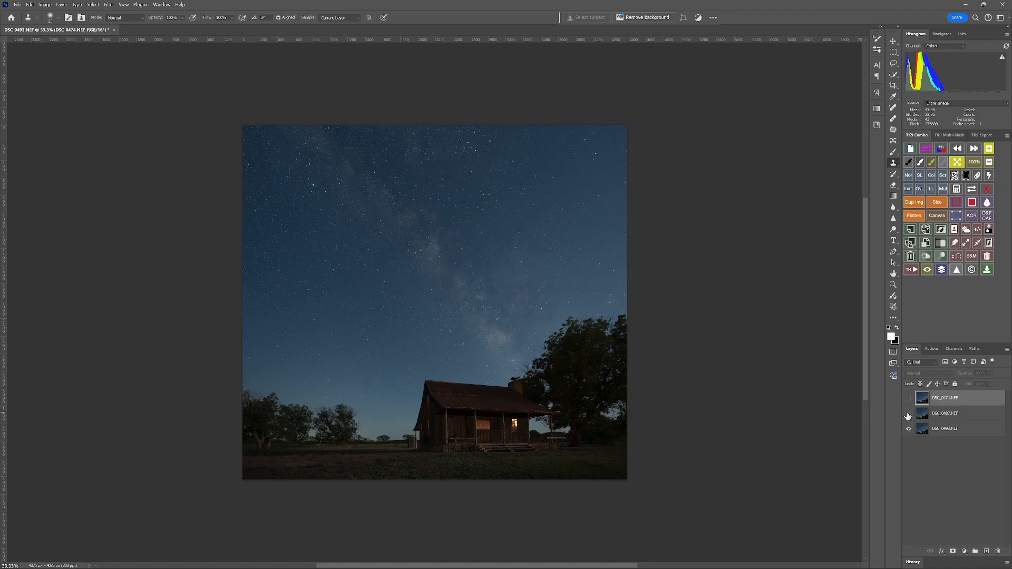
{"action": "left_click", "coordinate": [907, 415]}
{"action": "left_click", "coordinate": [908, 415]}
{"action": "left_click", "coordinate": [908, 414]}
{"action": "left_click", "coordinate": [908, 414]}
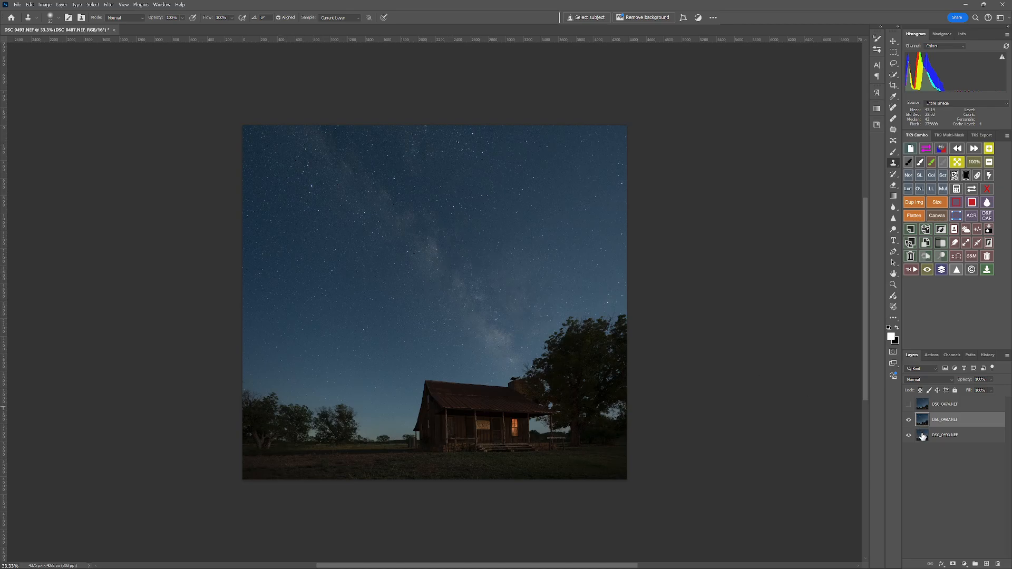
Toggle the visibility of the DSC_0487 layer repeatedly to examine how its window and cabin light differ from DSC_0493.
{"action": "left_click", "coordinate": [908, 421]}
{"action": "left_click", "coordinate": [909, 421]}
{"action": "left_click", "coordinate": [909, 420]}
{"action": "left_click", "coordinate": [909, 421]}
{"action": "left_click", "coordinate": [909, 422]}
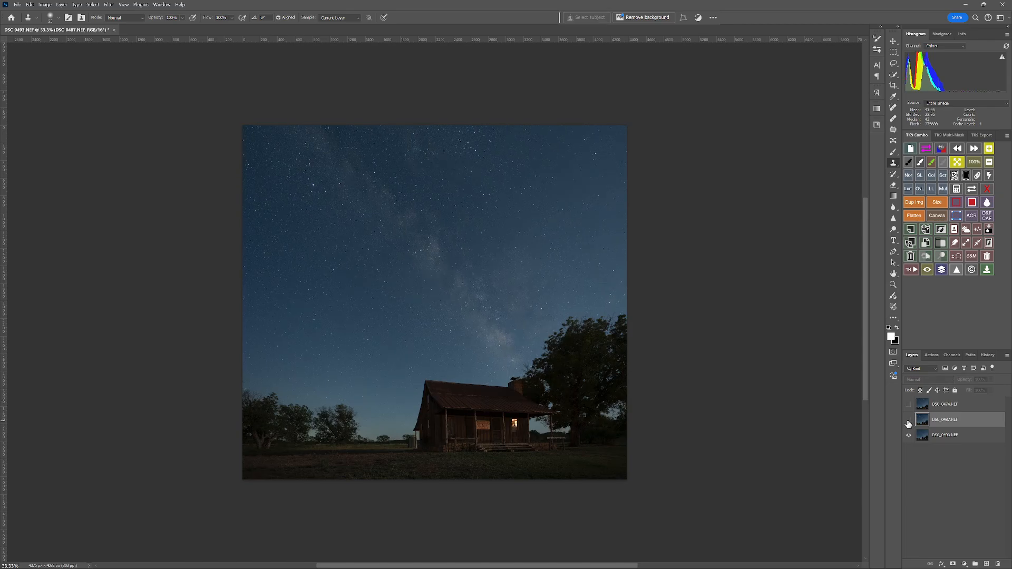
{"action": "left_click", "coordinate": [908, 421]}
{"action": "left_click", "coordinate": [909, 422]}
{"action": "left_click", "coordinate": [908, 421]}
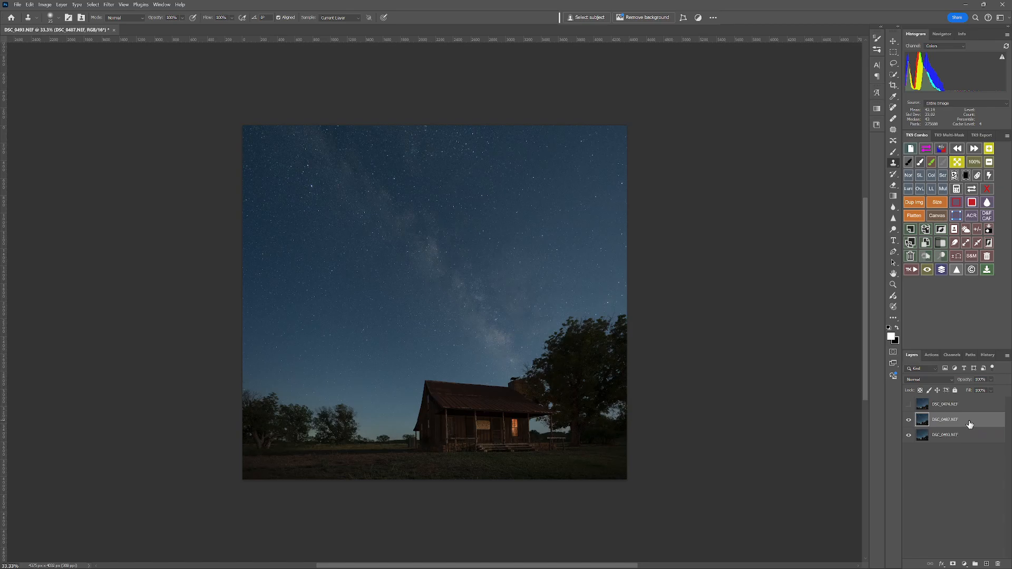
Lower the opacity of the DSC_0487 layer to blend it partially over the DSC_0493 layer.
{"action": "left_click", "coordinate": [990, 380]}
{"action": "left_click_drag", "start_coordinate": [1001, 391], "coordinate": [987, 391]}
{"action": "left_click_drag", "start_coordinate": [986, 391], "coordinate": [980, 390]}
Examine the cabin's side wall and rear porch post up close with the semi-transparent DSC_0487 layer toggled on and off.
{"action": "scroll", "coordinate": [417, 442], "scroll_direction": "up", "scroll_amount": 5}
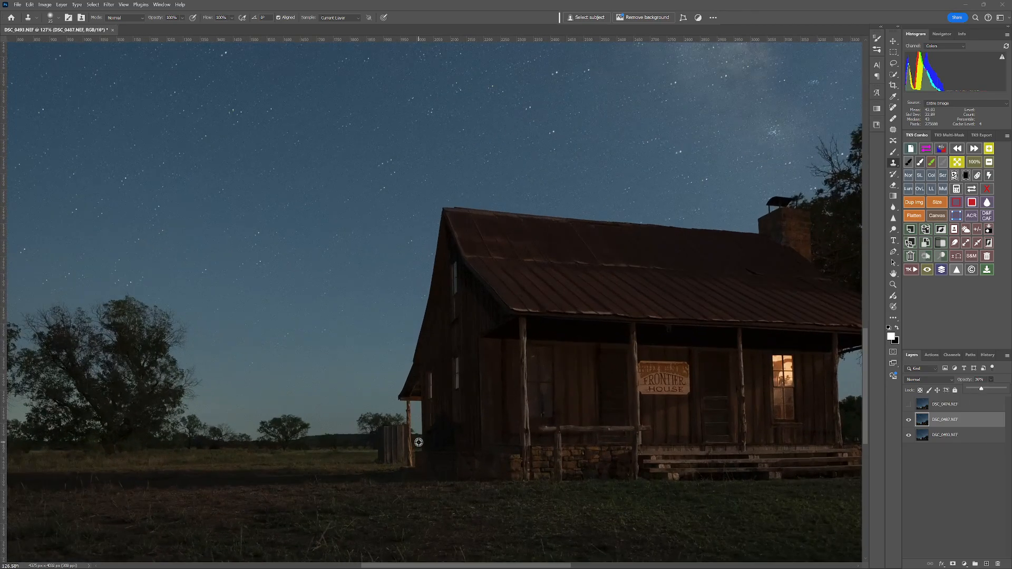
{"action": "scroll", "coordinate": [418, 442], "scroll_direction": "up", "scroll_amount": 4}
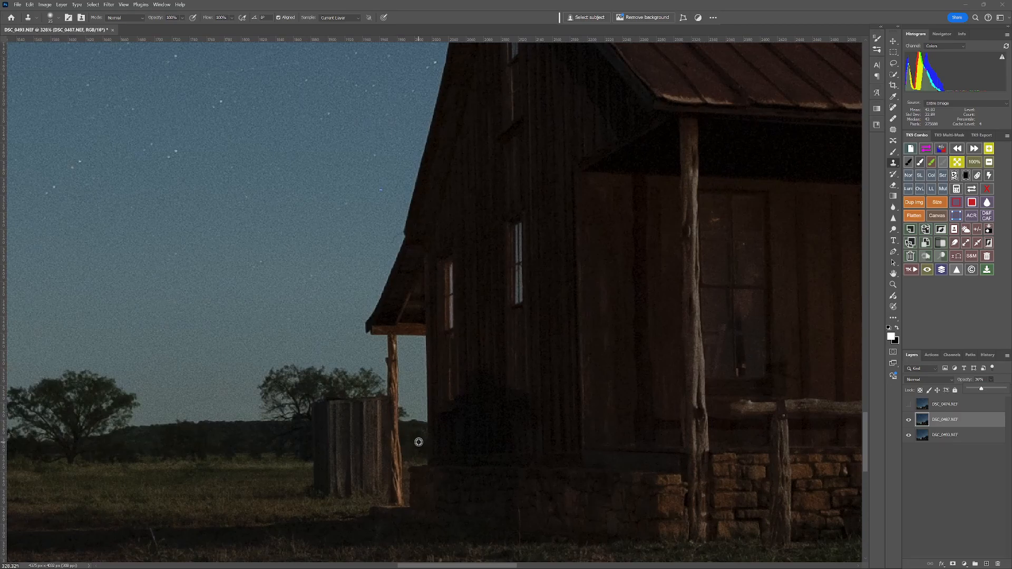
{"action": "left_click", "coordinate": [908, 421]}
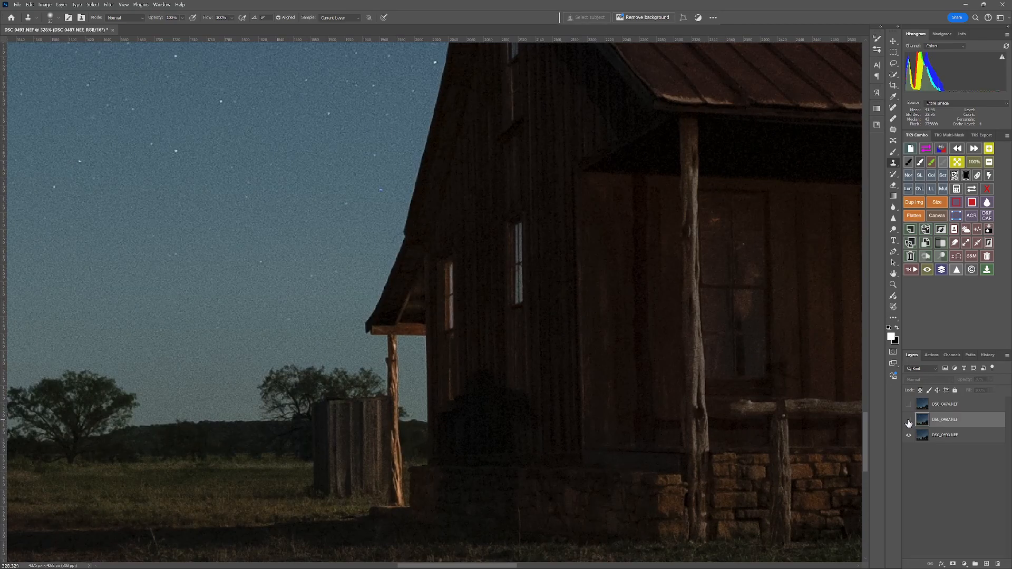
{"action": "left_click", "coordinate": [908, 421]}
{"action": "left_click", "coordinate": [908, 421]}
{"action": "left_click", "coordinate": [908, 421]}
{"action": "left_click", "coordinate": [908, 421]}
{"action": "left_click", "coordinate": [908, 421]}
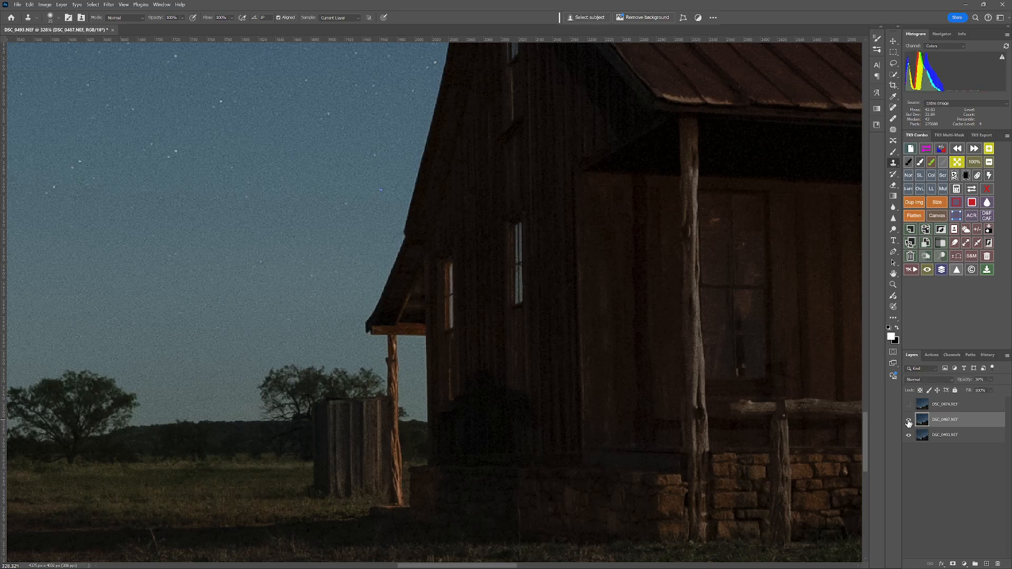
{"action": "left_click", "coordinate": [908, 421]}
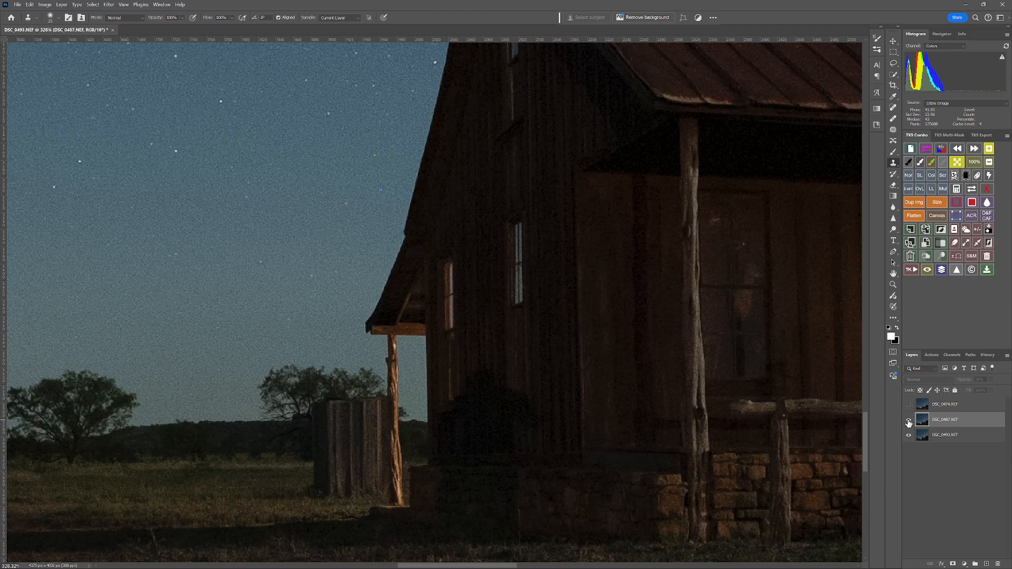
{"action": "left_click", "coordinate": [908, 421]}
{"action": "left_click", "coordinate": [908, 421]}
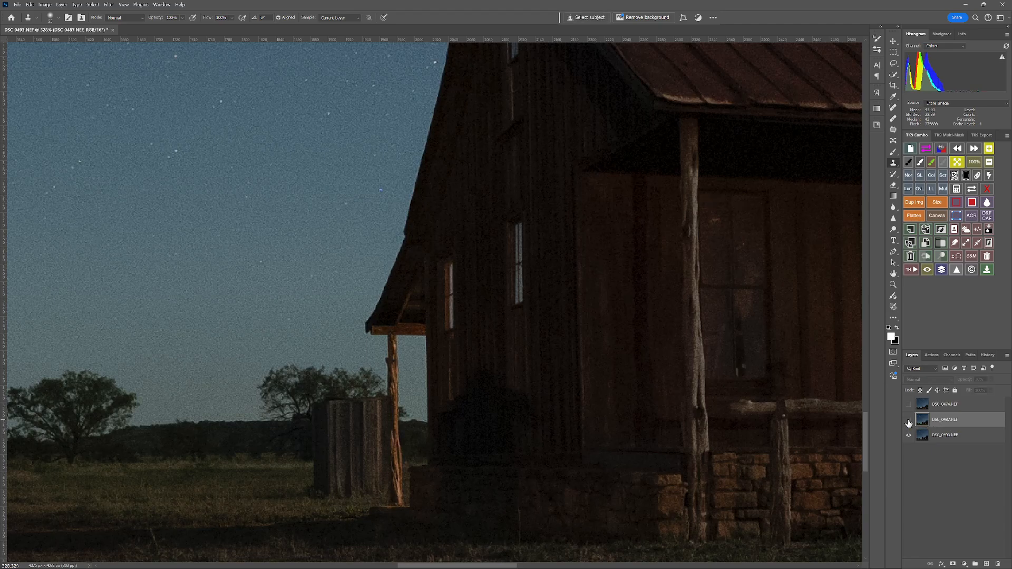
Compare the cabin's side wall and window glow with the DSC_0487 layer repeatedly hidden and shown.
{"action": "left_click", "coordinate": [908, 421]}
{"action": "left_click", "coordinate": [908, 421]}
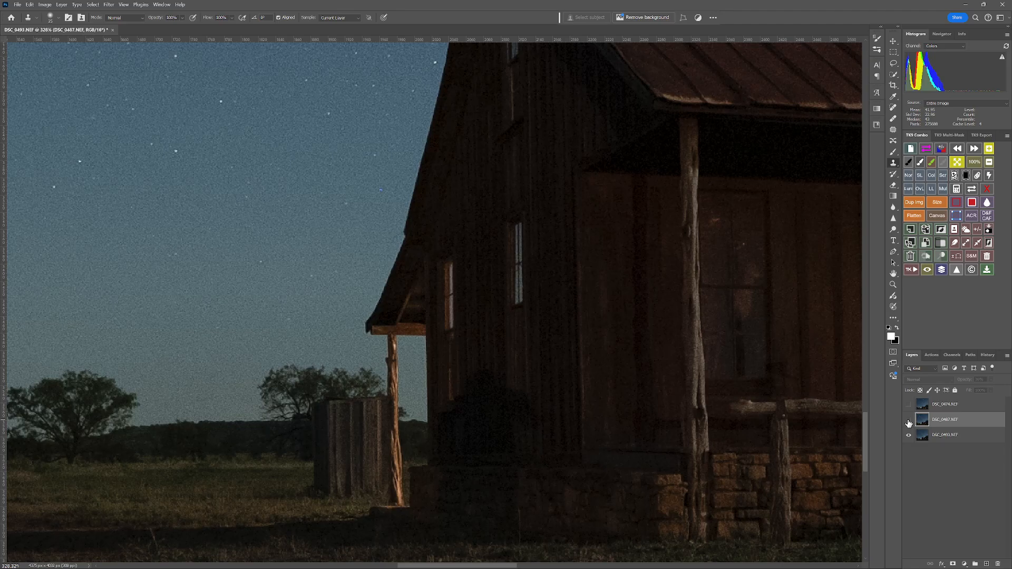
{"action": "left_click", "coordinate": [908, 421]}
{"action": "left_click", "coordinate": [908, 421]}
{"action": "left_click", "coordinate": [908, 421]}
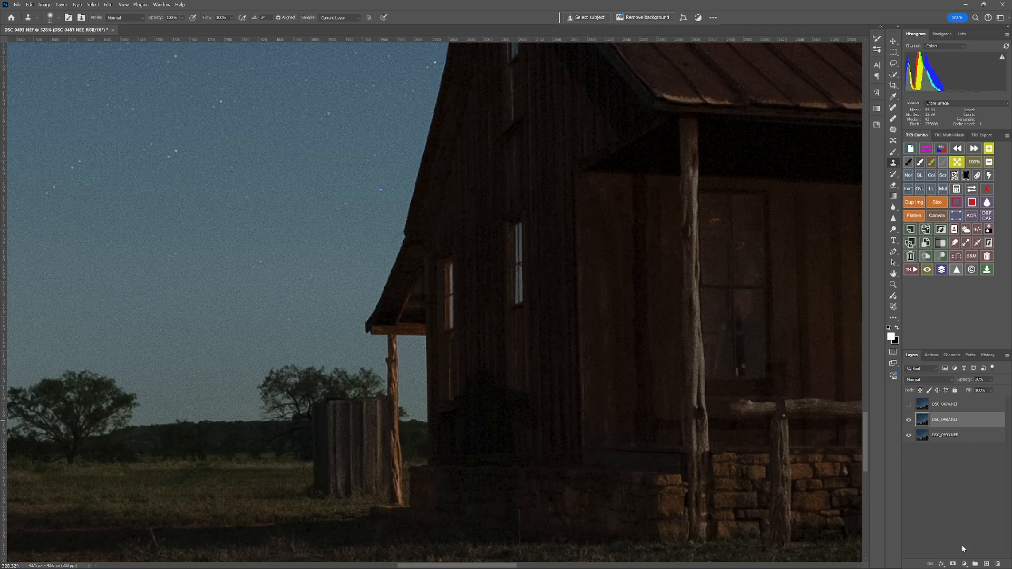
Add a layer mask to DSC_0487 and set up a soft black brush, 82 px wide with 0% hardness.
{"action": "left_click", "coordinate": [953, 564]}
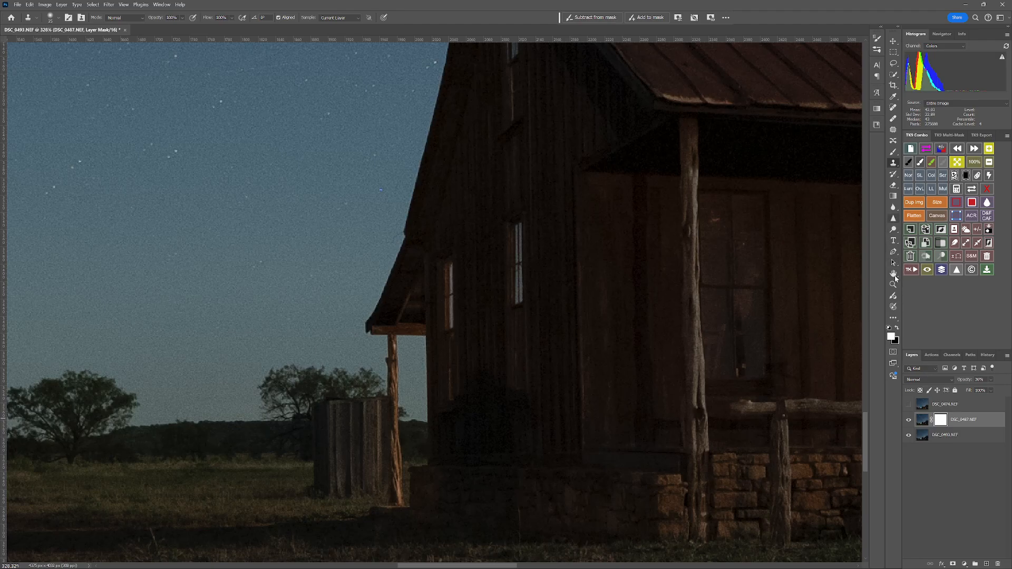
{"action": "left_click", "coordinate": [892, 151]}
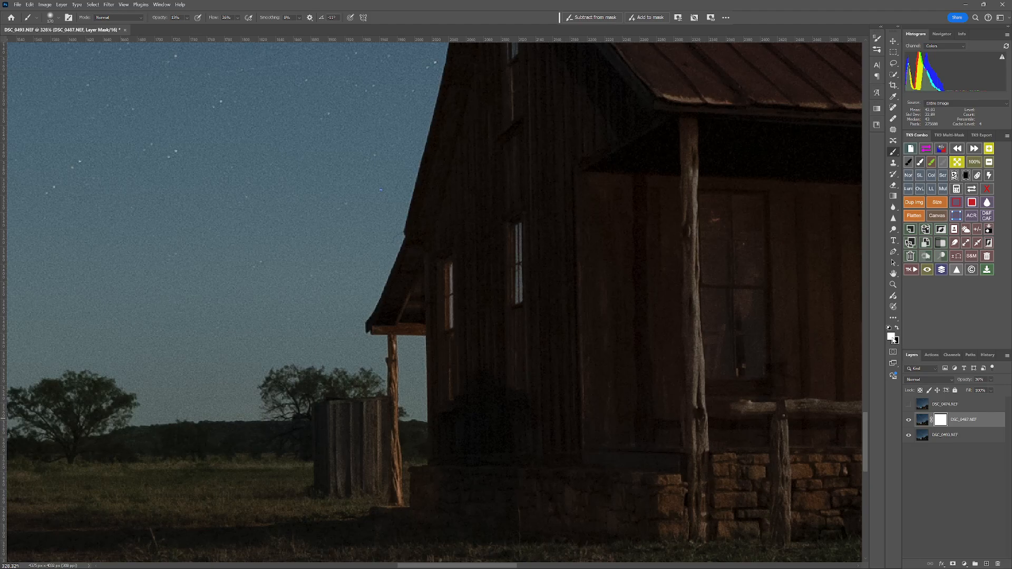
{"action": "key", "text": "x"}
{"action": "key", "text": "x"}
{"action": "key", "text": "x"}
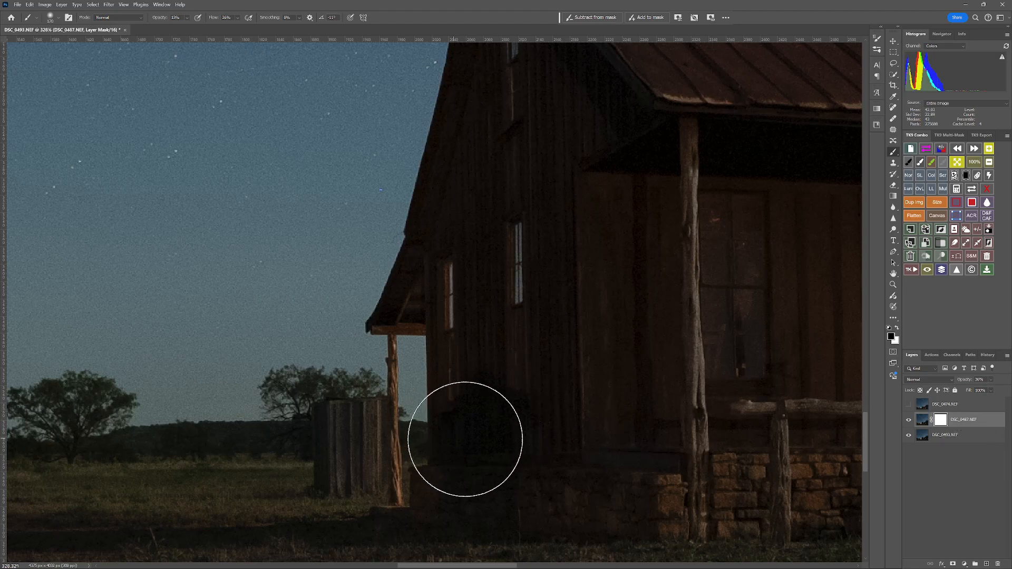
{"action": "left_click_drag", "start_coordinate": [475, 439], "coordinate": [416, 432]}
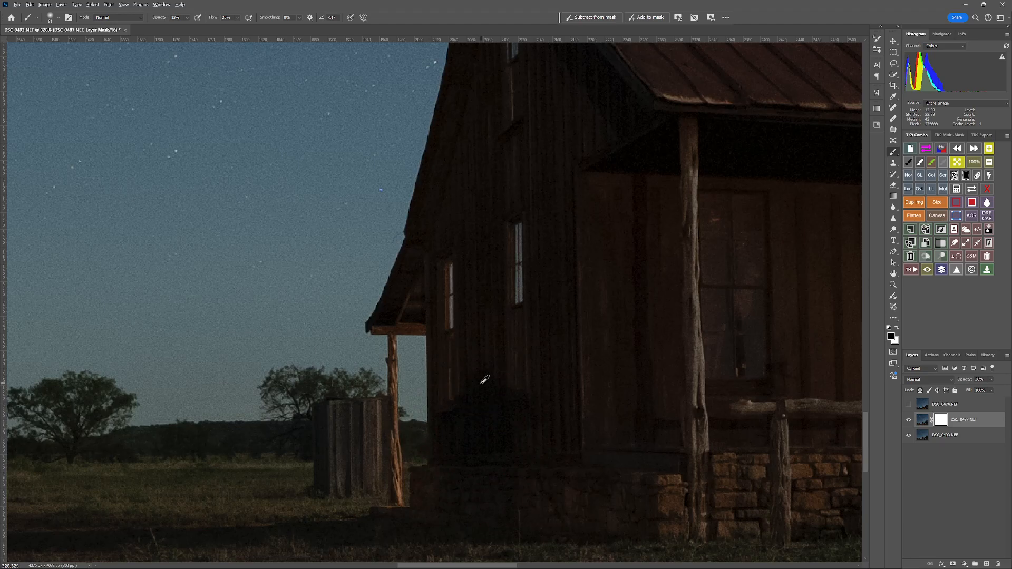
{"action": "mouse_move", "coordinate": [482, 381]}
{"action": "left_mouse_down"}
{"action": "mouse_move", "coordinate": [432, 381]}
{"action": "mouse_move", "coordinate": [482, 373]}
{"action": "left_mouse_up"}
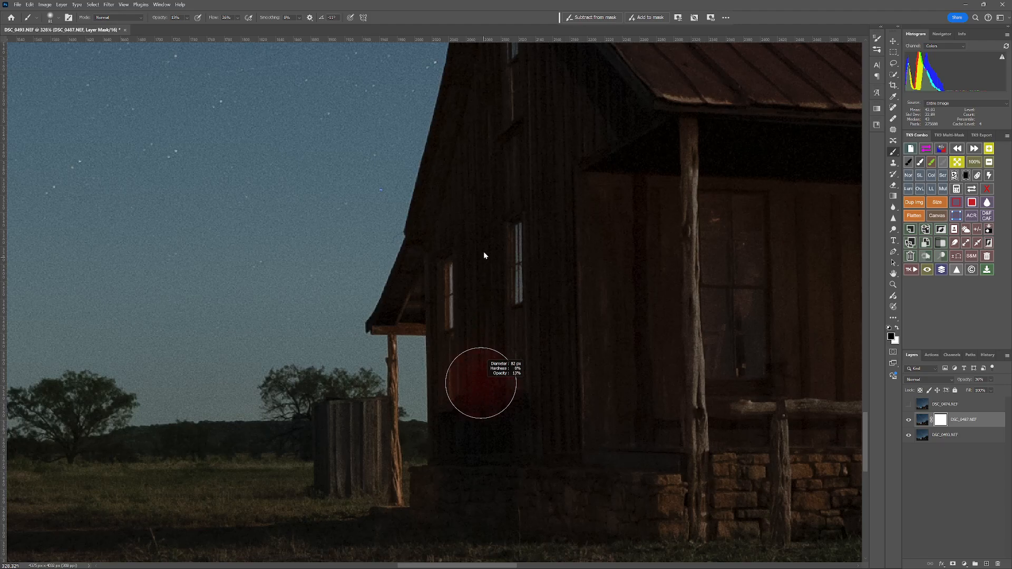
{"action": "left_click_drag", "start_coordinate": [470, 317], "coordinate": [476, 299]}
{"action": "left_click_drag", "start_coordinate": [479, 217], "coordinate": [479, 216]}
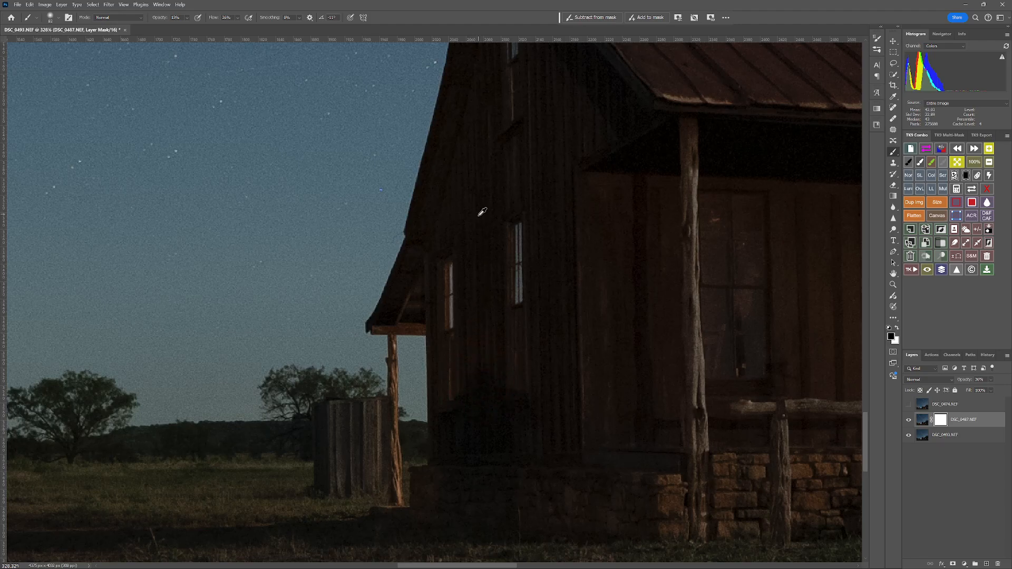
Shrink the brush, raise its opacity and flow, and paint black on the DSC_0487 mask along the rear porch post.
{"action": "left_click_drag", "start_coordinate": [399, 436], "coordinate": [353, 433]}
{"action": "left_click", "coordinate": [187, 19]}
{"action": "left_click_drag", "start_coordinate": [210, 30], "coordinate": [211, 31]}
{"action": "left_click", "coordinate": [240, 19]}
{"action": "left_click_drag", "start_coordinate": [244, 30], "coordinate": [253, 30]}
{"action": "mouse_move", "coordinate": [398, 497]}
{"action": "left_mouse_down"}
{"action": "mouse_move", "coordinate": [390, 336]}
{"action": "mouse_move", "coordinate": [393, 358]}
{"action": "mouse_move", "coordinate": [374, 328]}
{"action": "mouse_move", "coordinate": [418, 327]}
{"action": "mouse_move", "coordinate": [386, 328]}
{"action": "mouse_move", "coordinate": [398, 327]}
{"action": "mouse_move", "coordinate": [413, 277]}
{"action": "mouse_move", "coordinate": [399, 329]}
{"action": "mouse_move", "coordinate": [413, 287]}
{"action": "mouse_move", "coordinate": [413, 321]}
{"action": "mouse_move", "coordinate": [400, 305]}
{"action": "mouse_move", "coordinate": [405, 268]}
{"action": "left_mouse_up"}
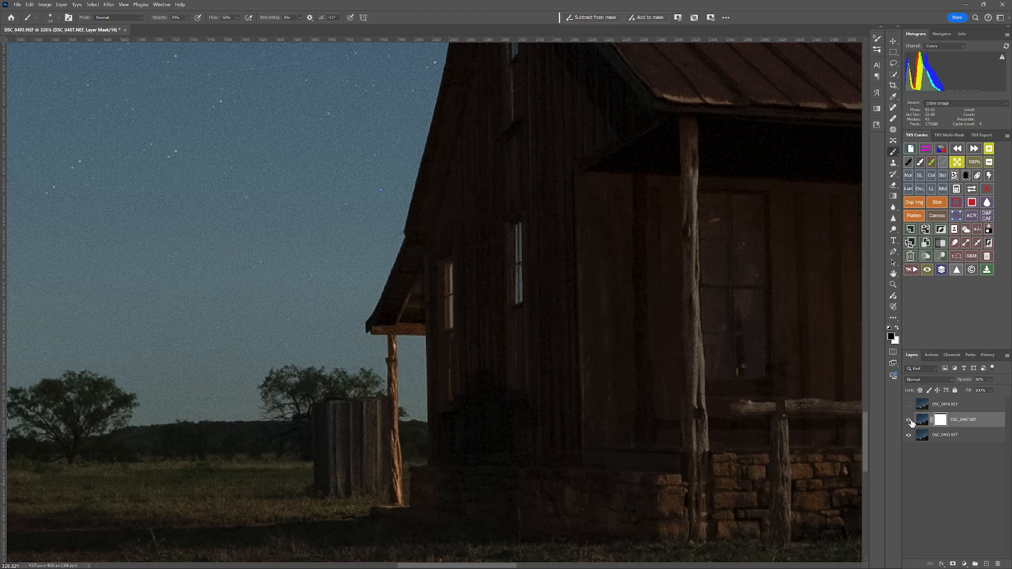
Return the DSC_0487 layer to 100% opacity and compare the full image with the layer hidden and shown.
{"action": "left_click", "coordinate": [957, 162]}
{"action": "left_click", "coordinate": [908, 421]}
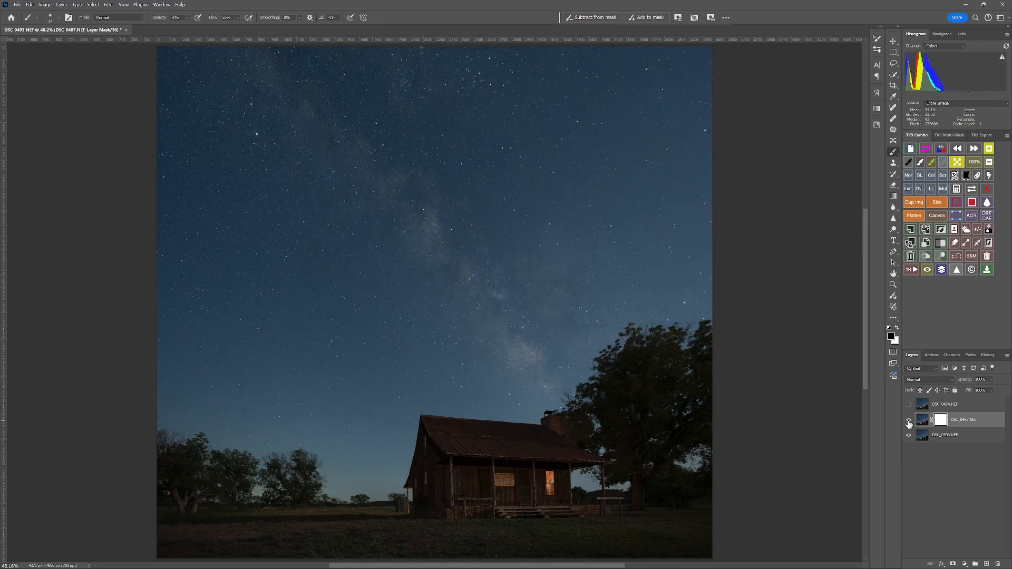
{"action": "left_click", "coordinate": [908, 422]}
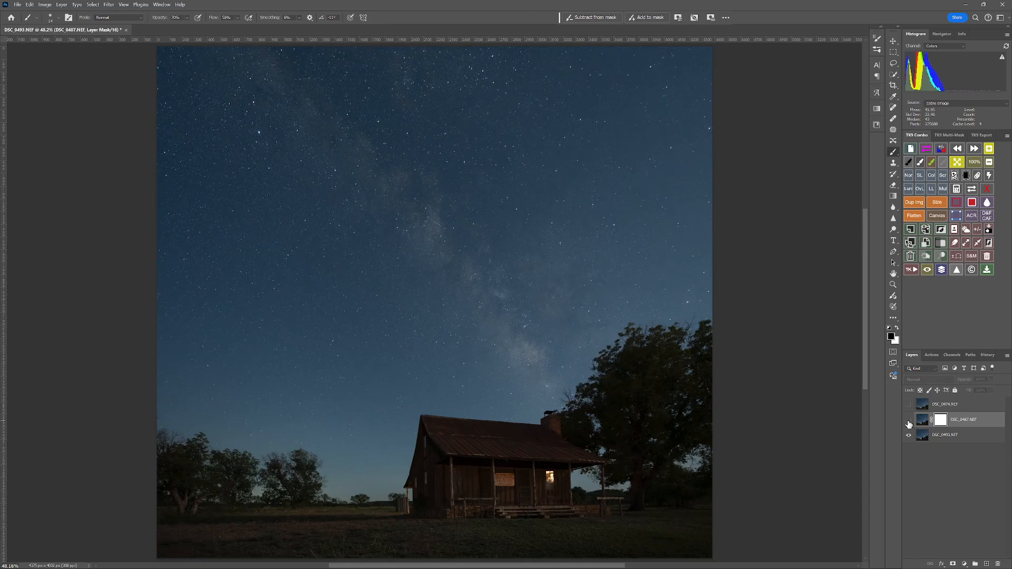
{"action": "left_click", "coordinate": [908, 421]}
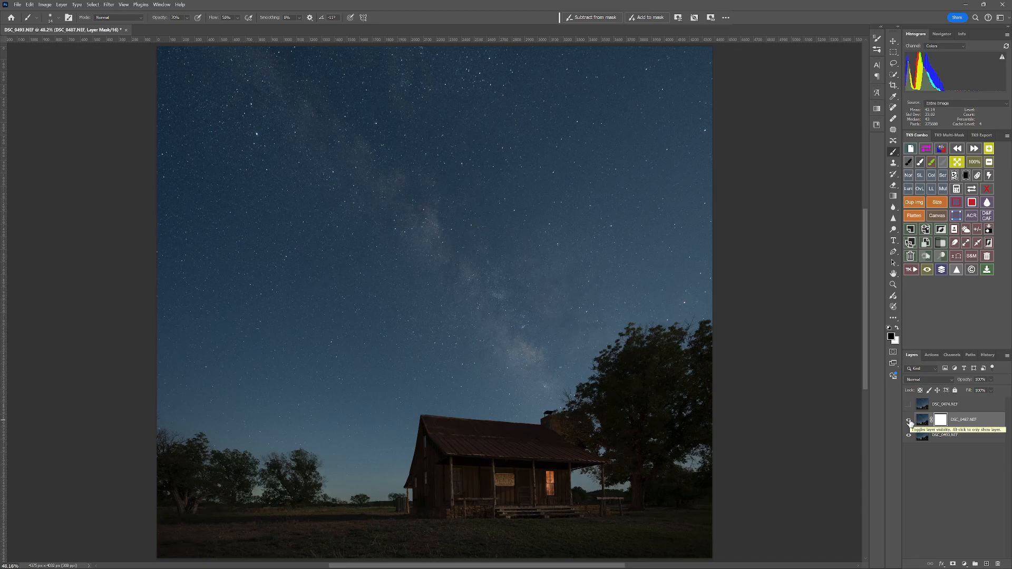
Examine the DSC_0487 layer mask on its own to check the painted strokes, returning to the normal image view.
{"action": "left_click", "coordinate": [940, 422], "text": "alt"}
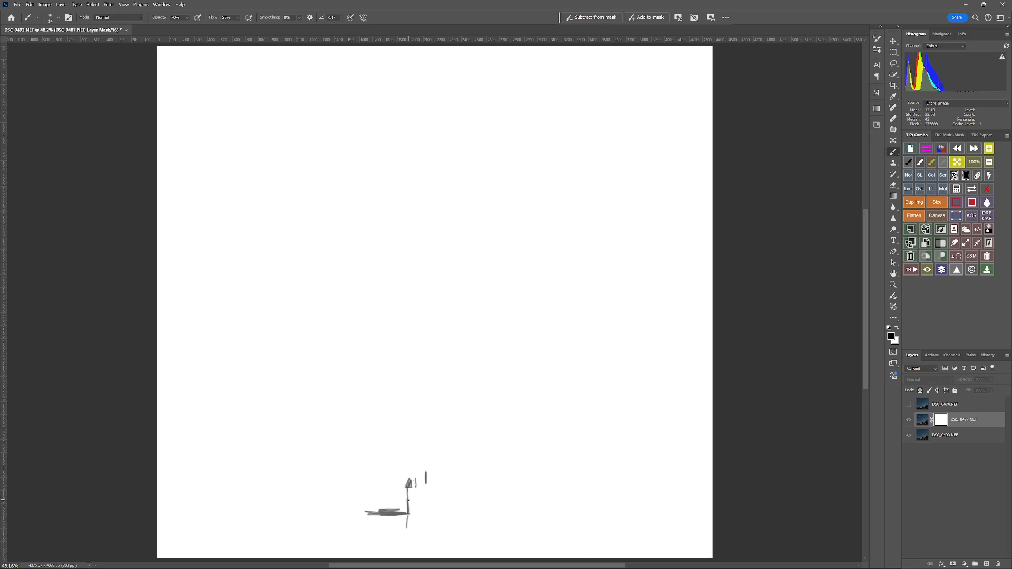
{"action": "left_click", "coordinate": [938, 422], "text": "alt"}
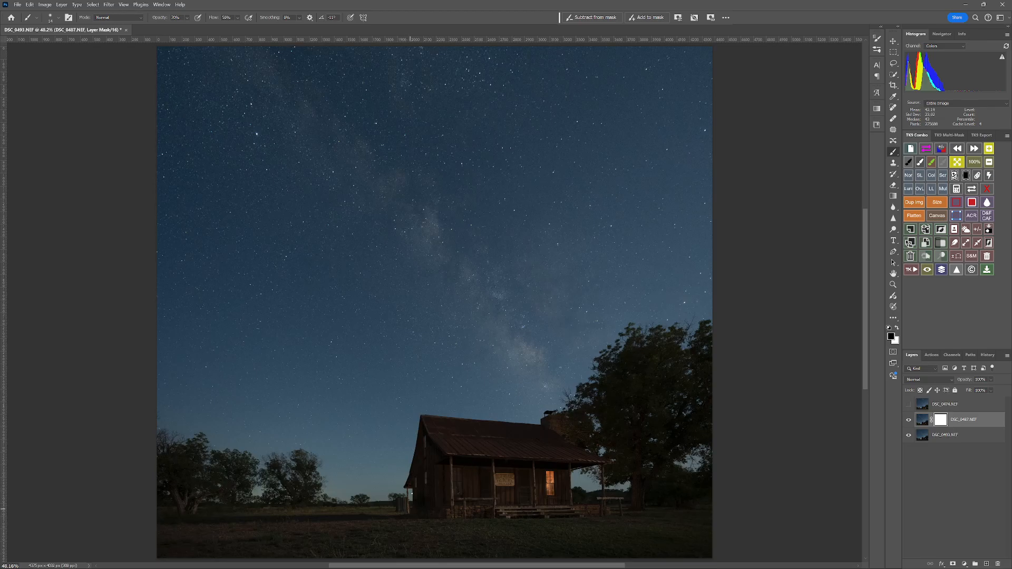
{"action": "left_click", "coordinate": [940, 423], "text": "alt"}
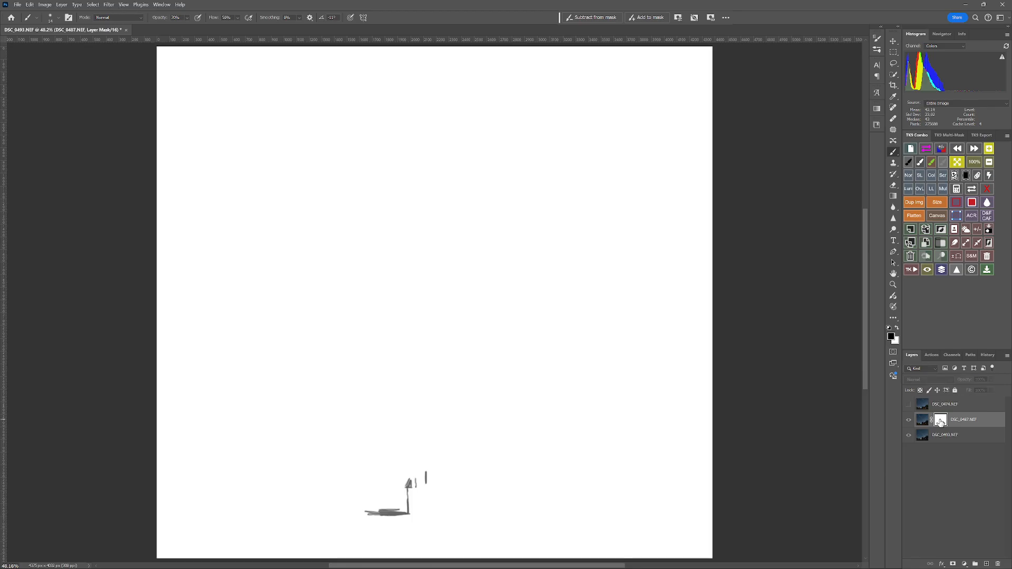
{"action": "left_click", "coordinate": [941, 423], "text": "alt"}
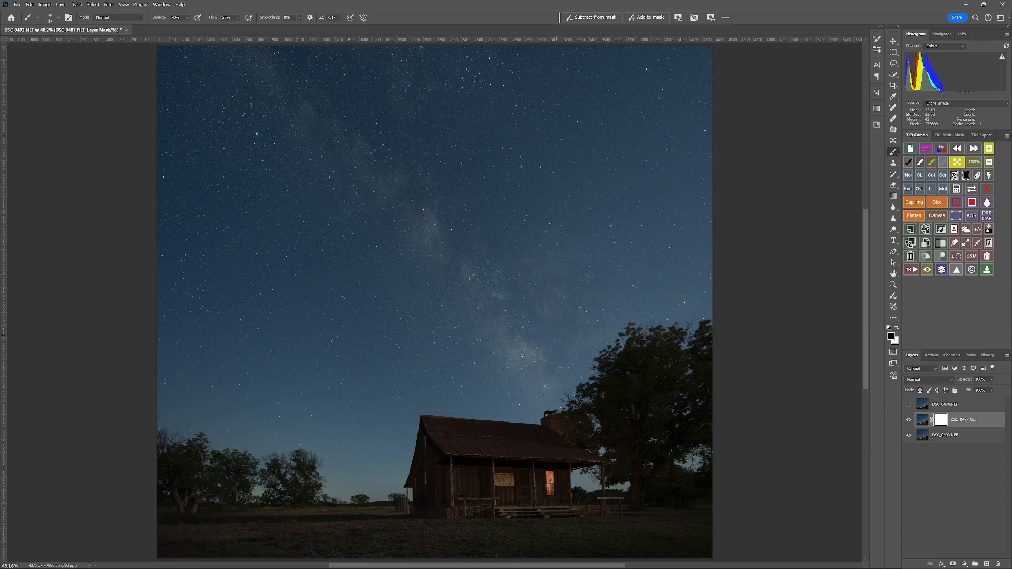
Deepen the black mask strokes over the cabin's rear porch roof, porch post and small side windows.
{"action": "scroll", "coordinate": [414, 509], "scroll_direction": "up", "scroll_amount": 5}
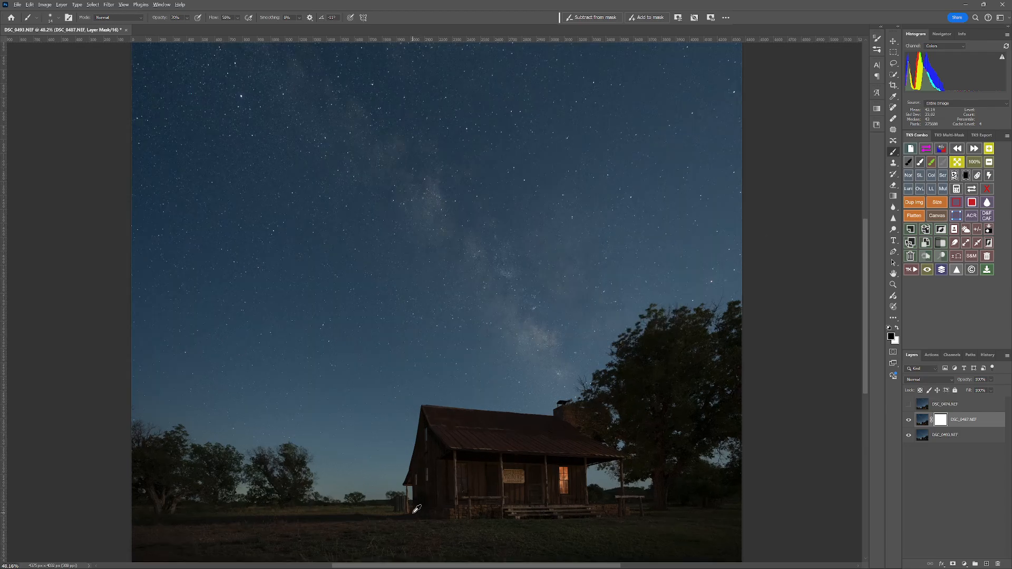
{"action": "scroll", "coordinate": [423, 499], "scroll_direction": "up", "scroll_amount": 3}
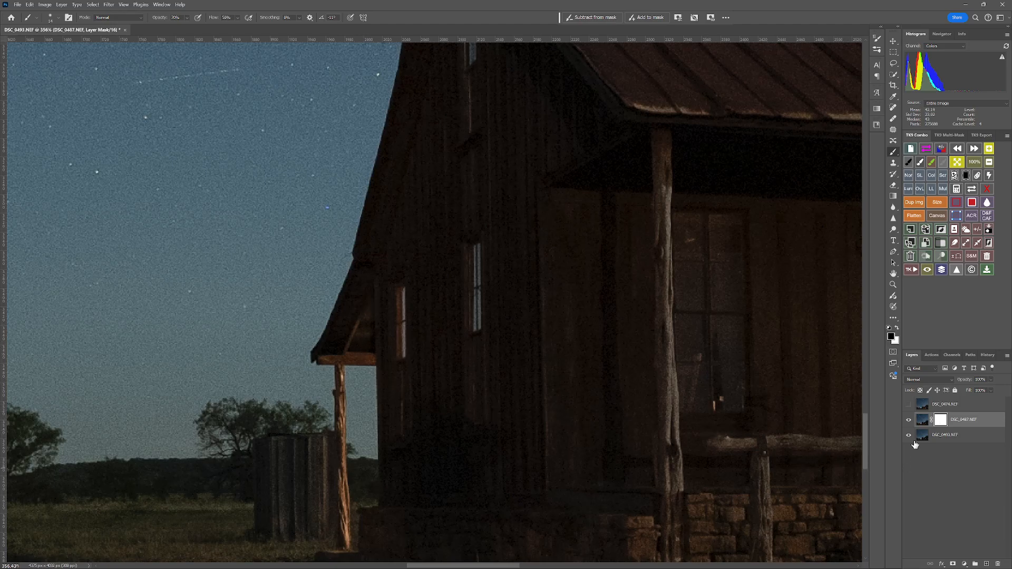
{"action": "left_click", "coordinate": [957, 162]}
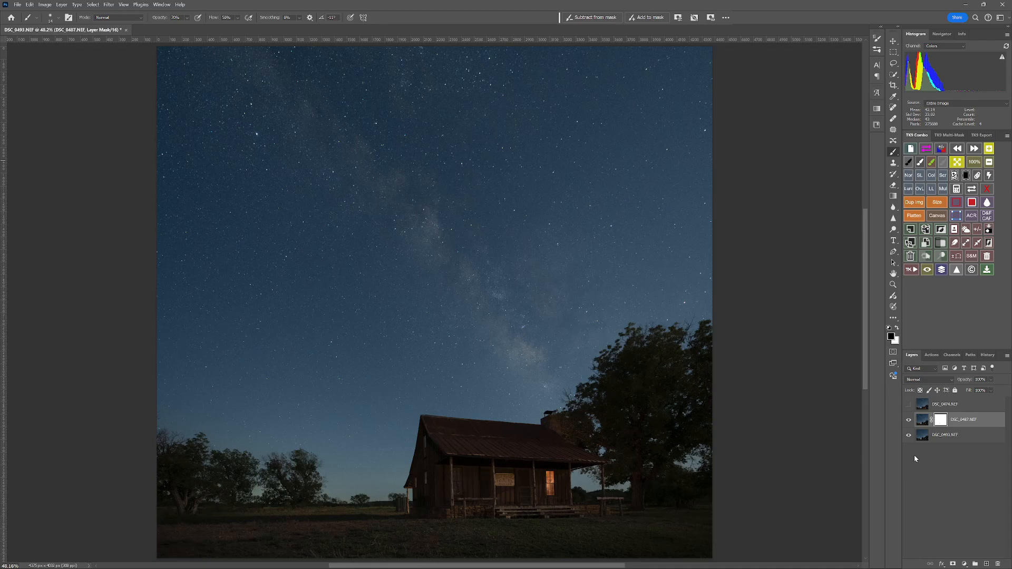
Compare the blend with DSC_0487's mask disabled and enabled and its layer hidden and shown, and inspect the mask by itself.
{"action": "left_click", "coordinate": [943, 422], "text": "shift"}
{"action": "left_click", "coordinate": [942, 422], "text": "shift"}
{"action": "left_click", "coordinate": [942, 422], "text": "shift"}
{"action": "left_click", "coordinate": [942, 422], "text": "shift"}
{"action": "left_click", "coordinate": [909, 420]}
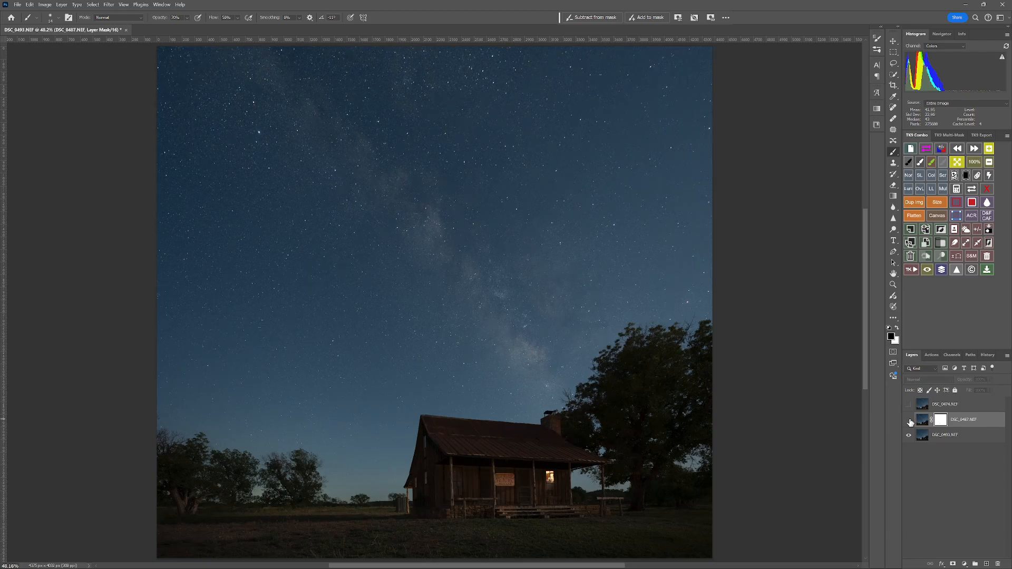
{"action": "left_click", "coordinate": [909, 421]}
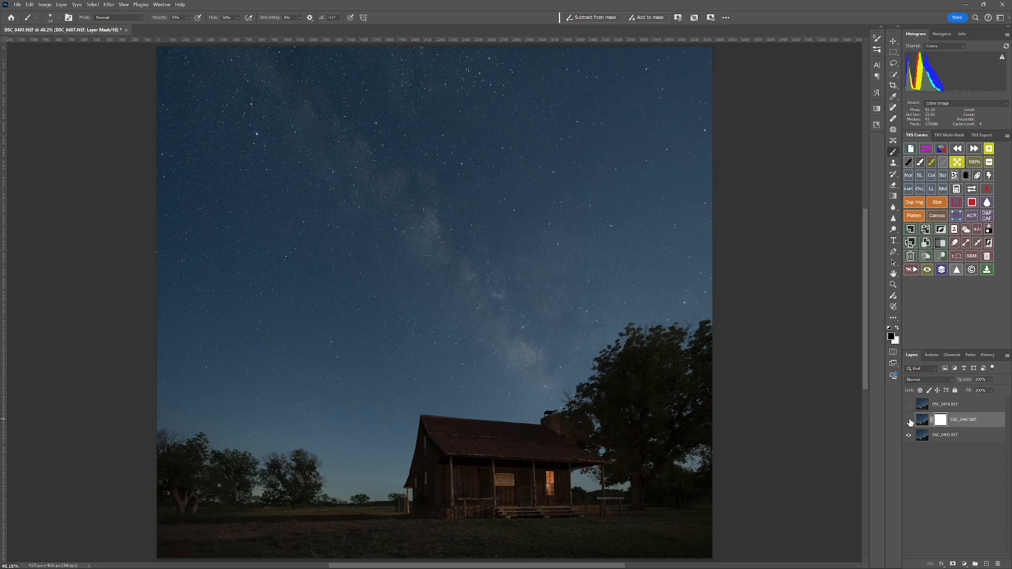
{"action": "left_click", "coordinate": [909, 420]}
{"action": "left_click", "coordinate": [909, 421]}
{"action": "left_click", "coordinate": [940, 421], "text": "alt"}
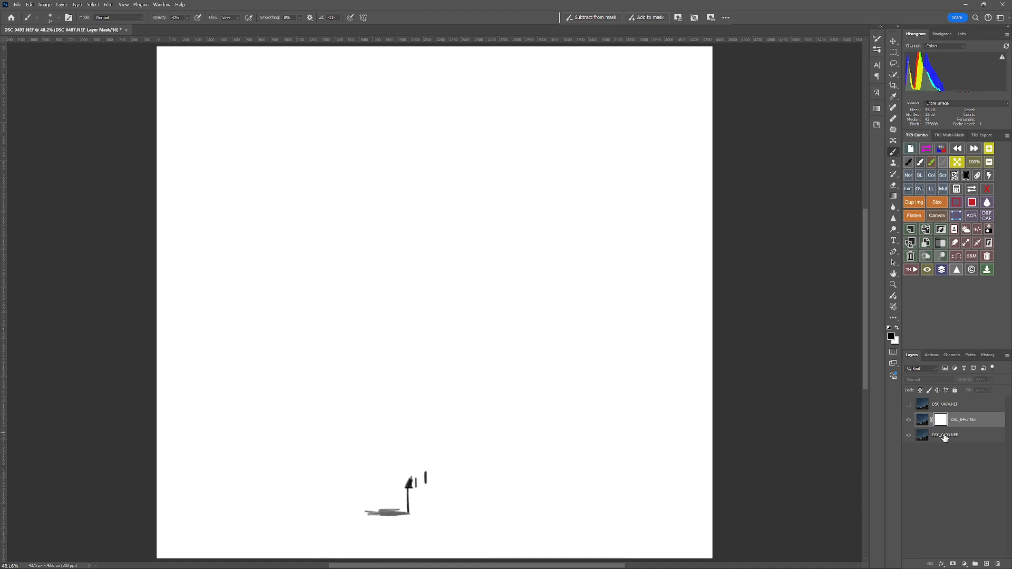
{"action": "left_click", "coordinate": [941, 422], "text": "alt"}
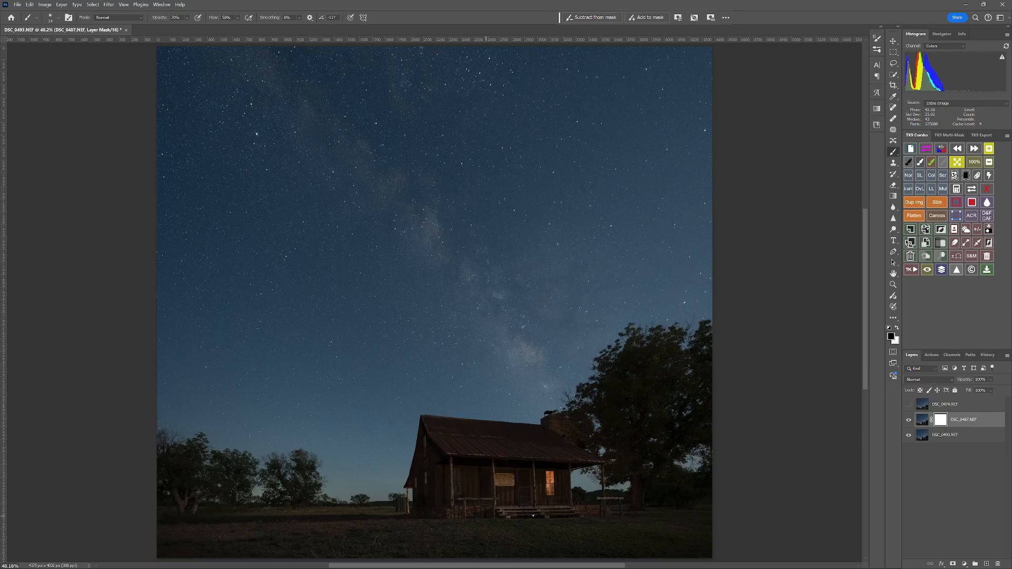
Merge the DSC_0487 and DSC_0493 layers, and briefly show DSC_0474 to compare it with the merged result.
{"action": "left_click", "coordinate": [961, 439], "text": "shift"}
{"action": "right_click", "coordinate": [960, 438]}
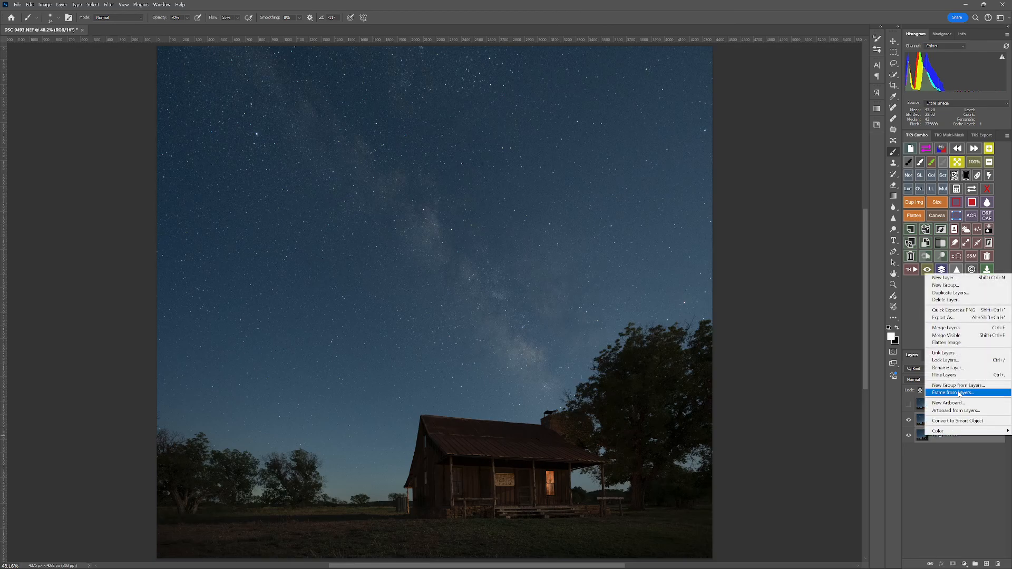
{"action": "left_click", "coordinate": [951, 328]}
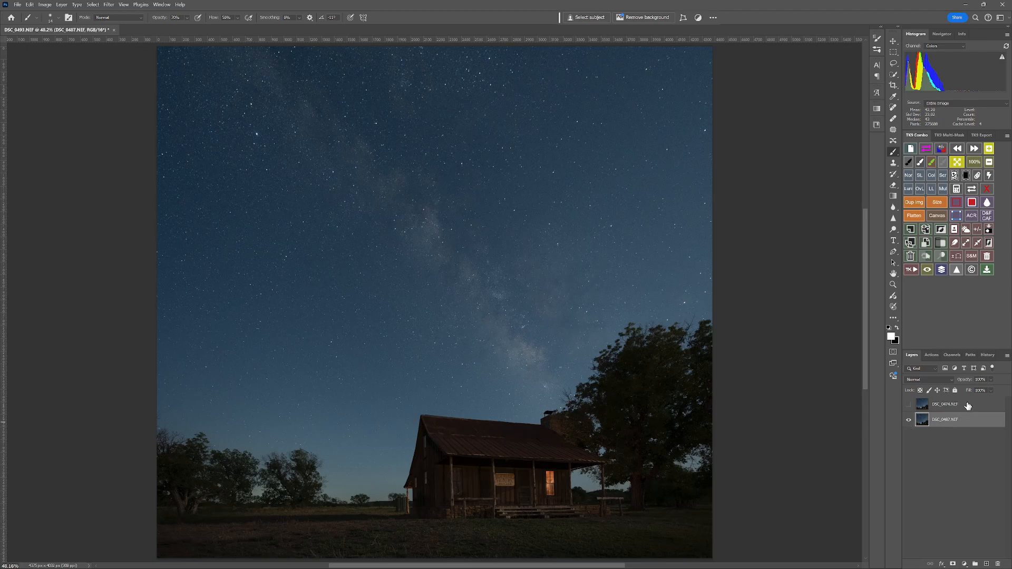
{"action": "left_click", "coordinate": [908, 406]}
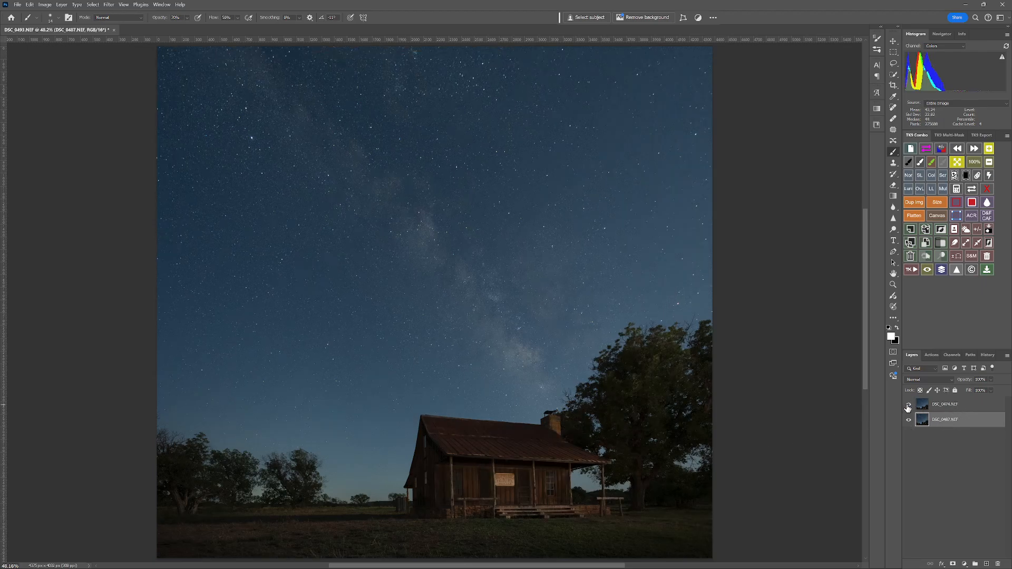
{"action": "left_click", "coordinate": [908, 406]}
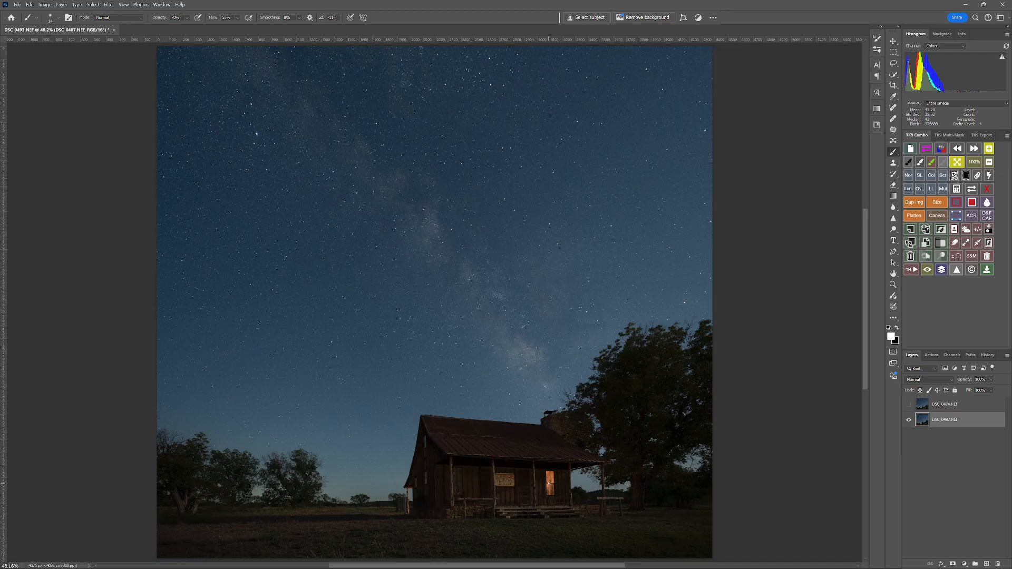
Select the glowing front window panes of the cabin on the merged layer with the Quick Selection tool.
{"action": "scroll", "coordinate": [549, 480], "scroll_direction": "up", "scroll_amount": 10}
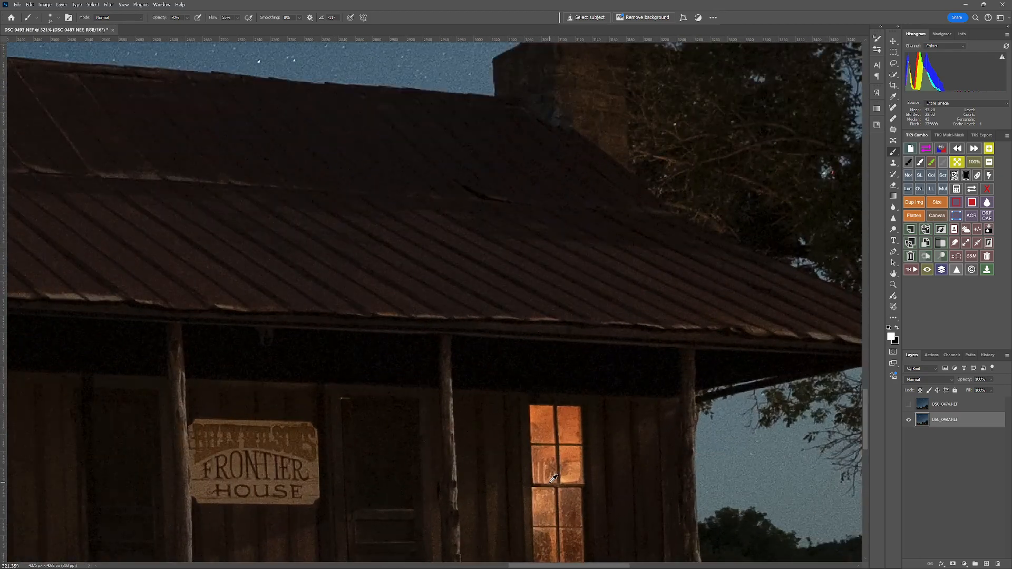
{"action": "left_click_drag", "start_coordinate": [648, 481], "coordinate": [643, 413]}
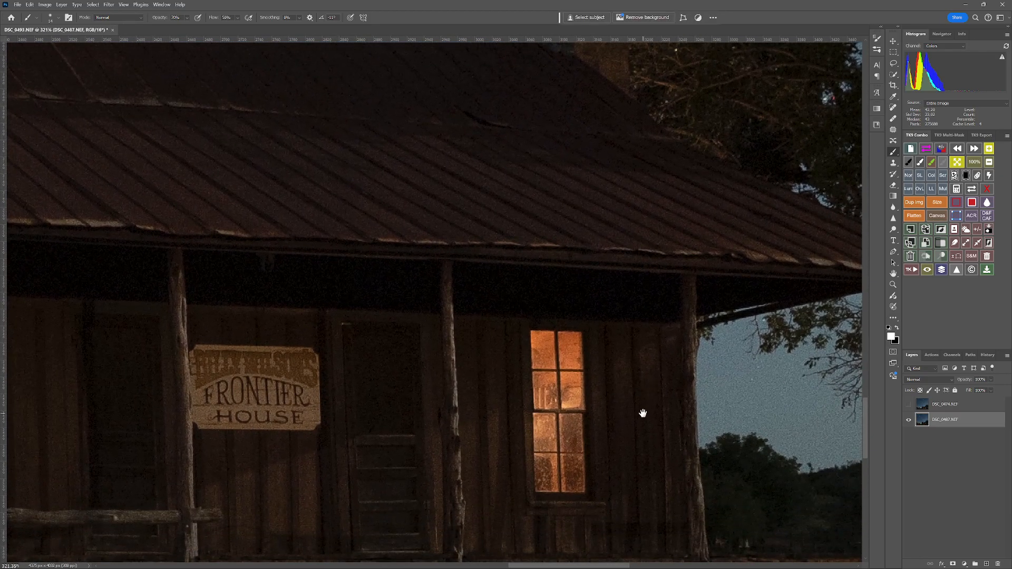
{"action": "left_click", "coordinate": [893, 75]}
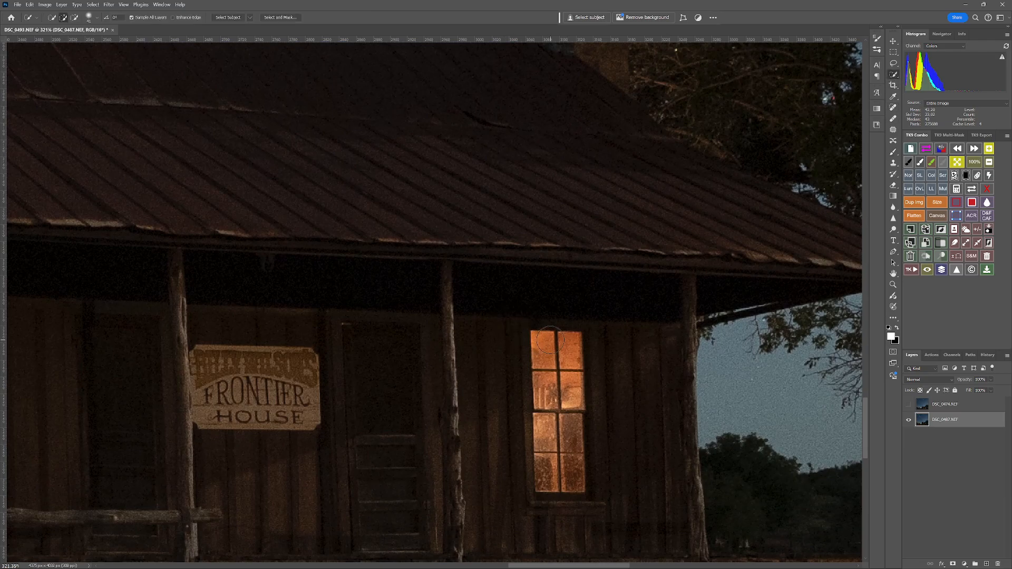
{"action": "left_click_drag", "start_coordinate": [547, 348], "coordinate": [549, 487], "text": "alt"}
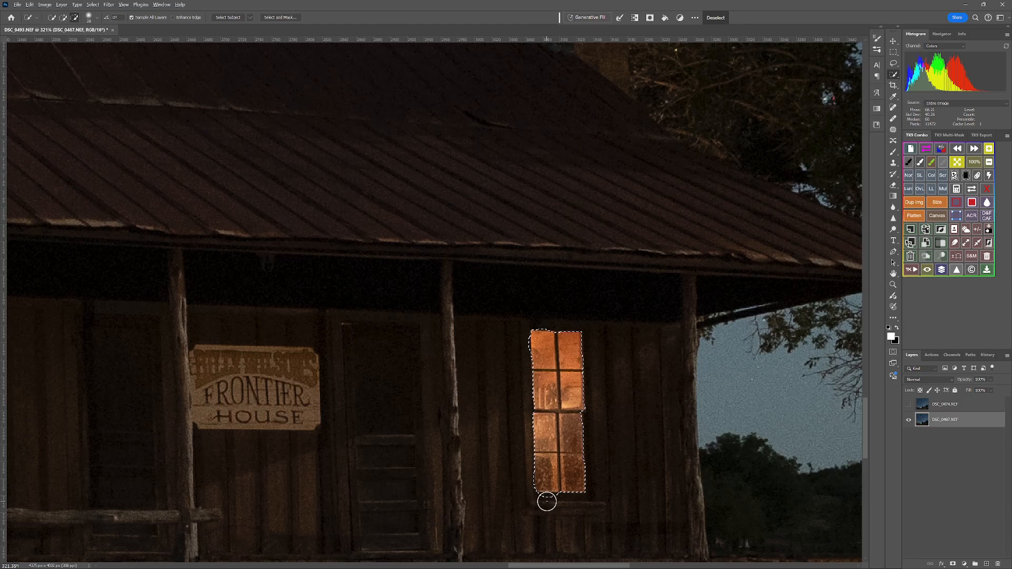
Subtract stray areas along the window's edges and corners so the selection follows only the lit panes.
{"action": "left_click_drag", "start_coordinate": [549, 501], "coordinate": [562, 498]}
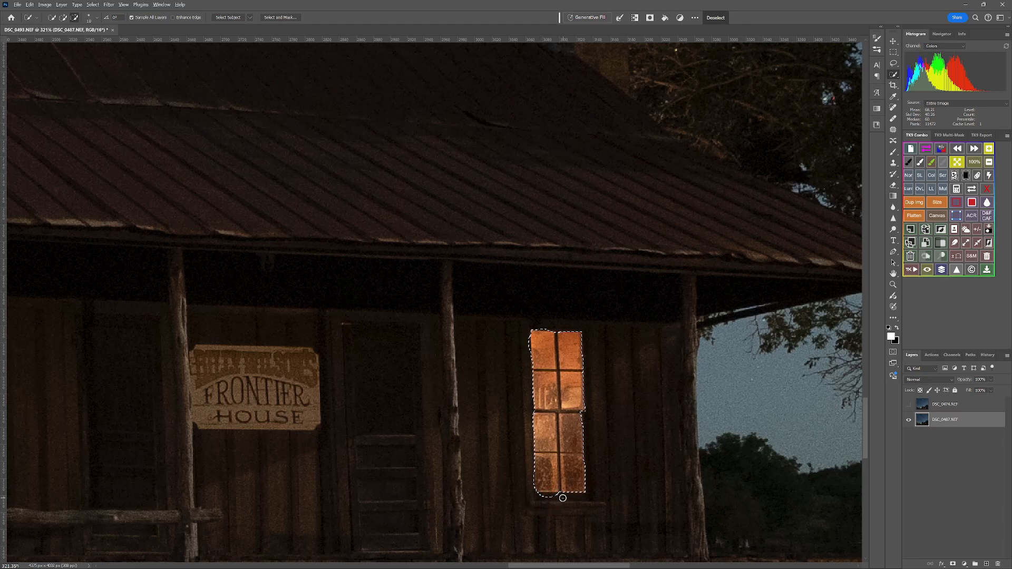
{"action": "left_click", "coordinate": [532, 497], "text": "alt"}
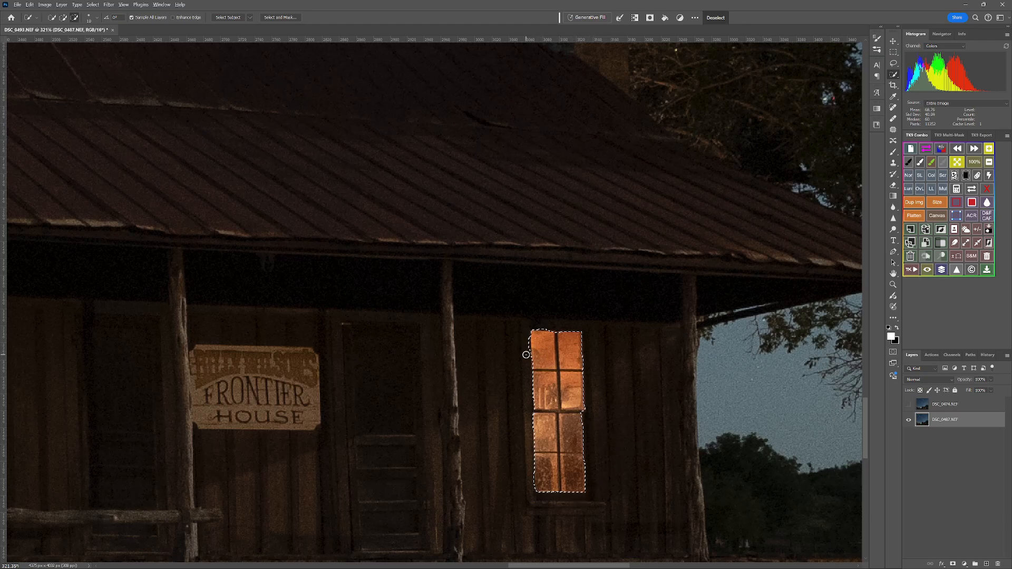
{"action": "left_click", "coordinate": [524, 330], "text": "alt"}
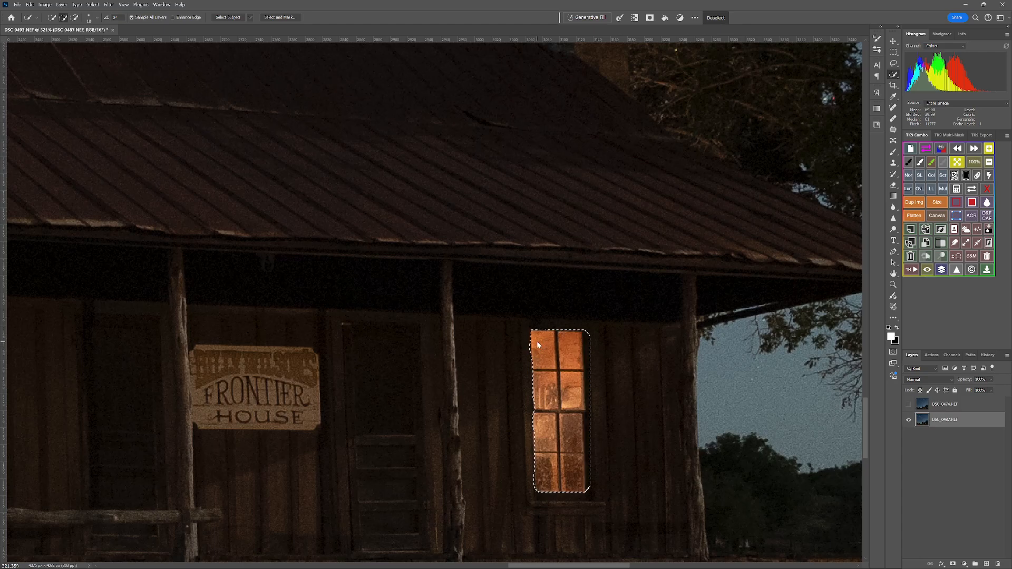
{"action": "key", "text": "alt"}
{"action": "left_click", "coordinate": [526, 347], "text": "alt"}
{"action": "key", "text": "alt"}
{"action": "left_click", "coordinate": [540, 323], "text": "alt"}
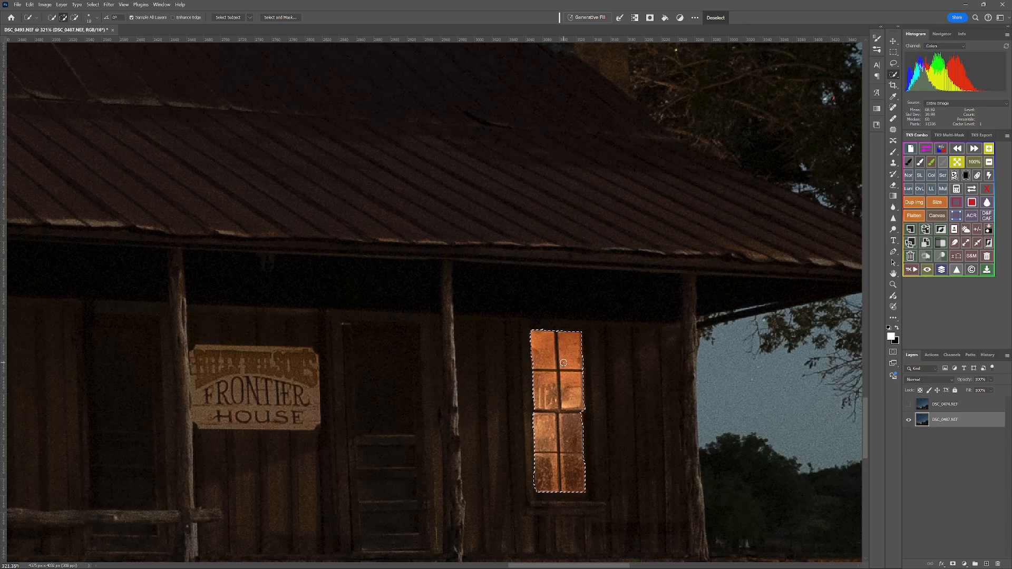
Copy the selected lit window panes of the merged layer onto a new layer.
{"action": "left_click", "coordinate": [579, 417]}
{"action": "right_click", "coordinate": [558, 440]}
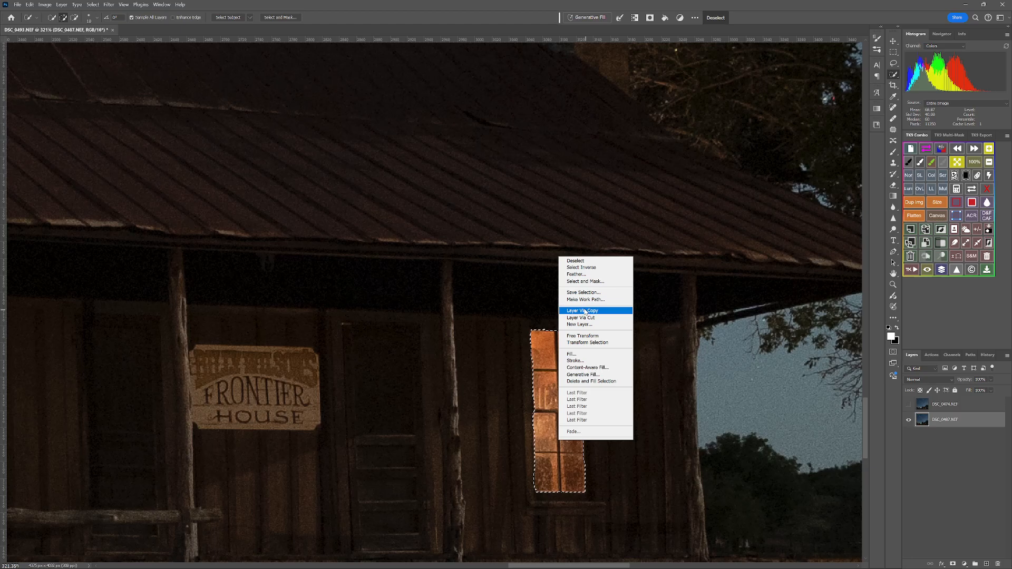
{"action": "left_click", "coordinate": [597, 374]}
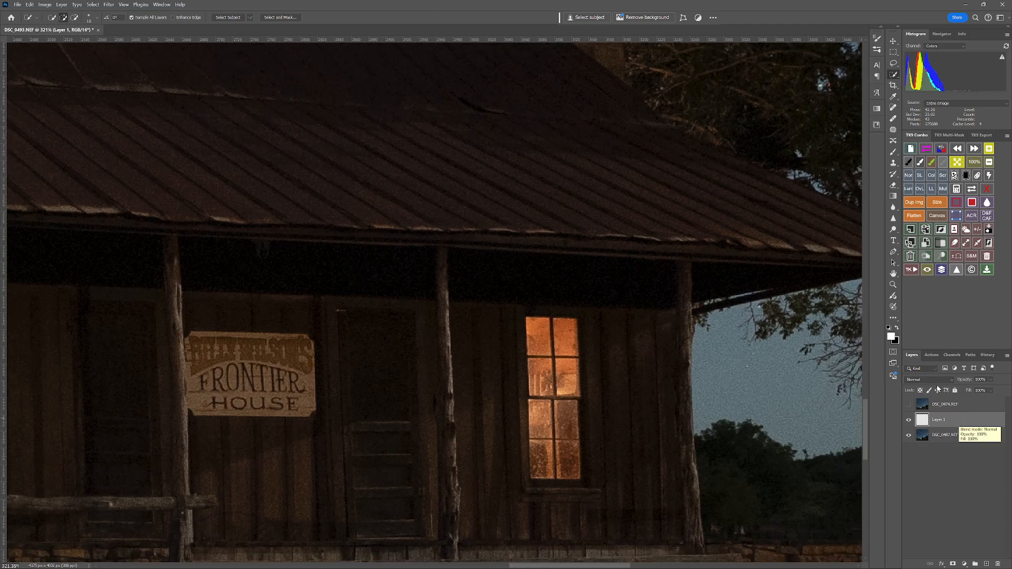
Move the copied panes across the porch onto the dark front window next to the cabin's corner post.
{"action": "left_click", "coordinate": [893, 42]}
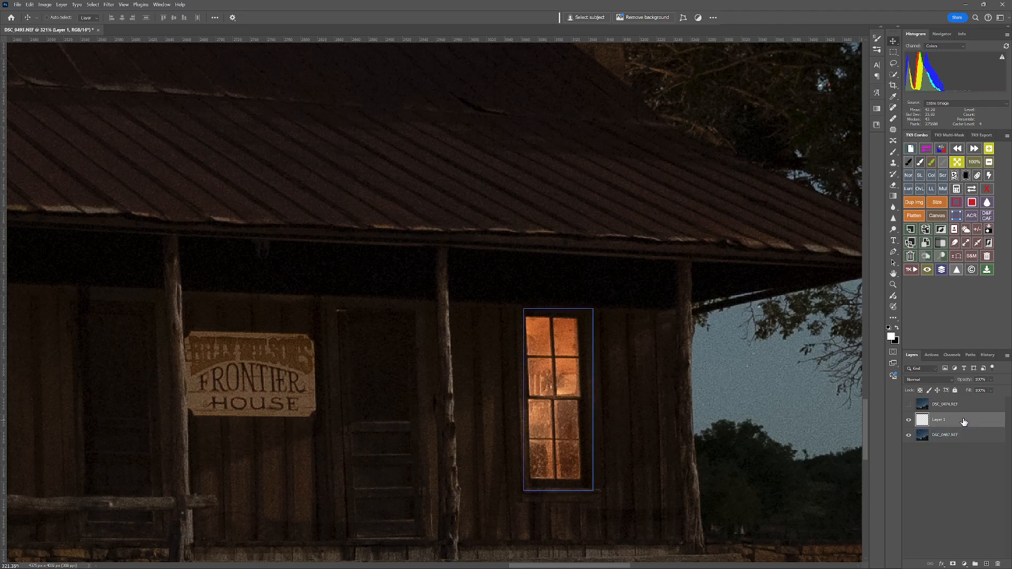
{"action": "mouse_move", "coordinate": [964, 421]}
{"action": "left_mouse_down"}
{"action": "mouse_move", "coordinate": [879, 425]}
{"action": "mouse_move", "coordinate": [954, 422]}
{"action": "left_mouse_up"}
{"action": "left_click_drag", "start_coordinate": [529, 406], "coordinate": [42, 405]}
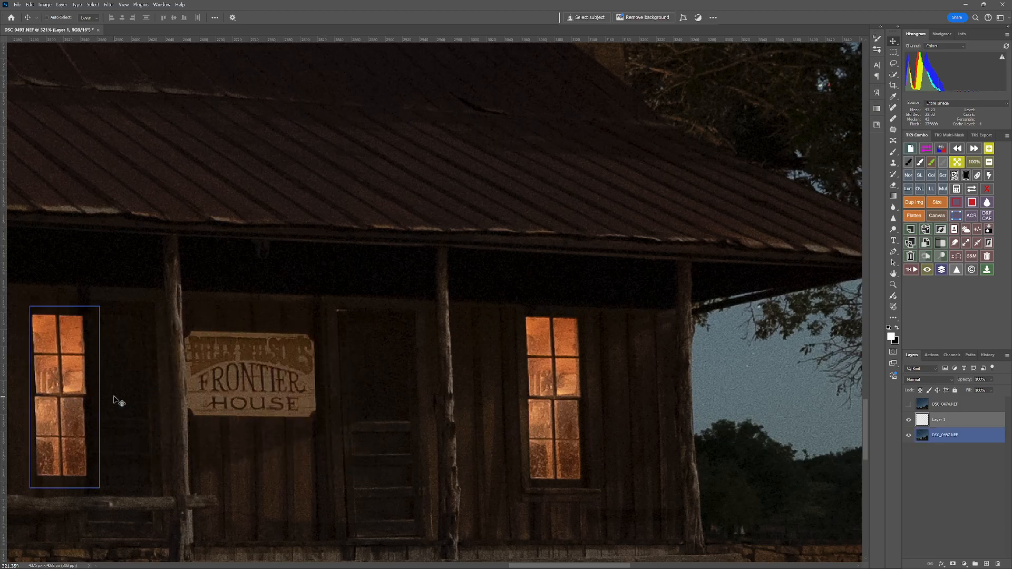
{"action": "left_click_drag", "start_coordinate": [238, 386], "coordinate": [642, 385]}
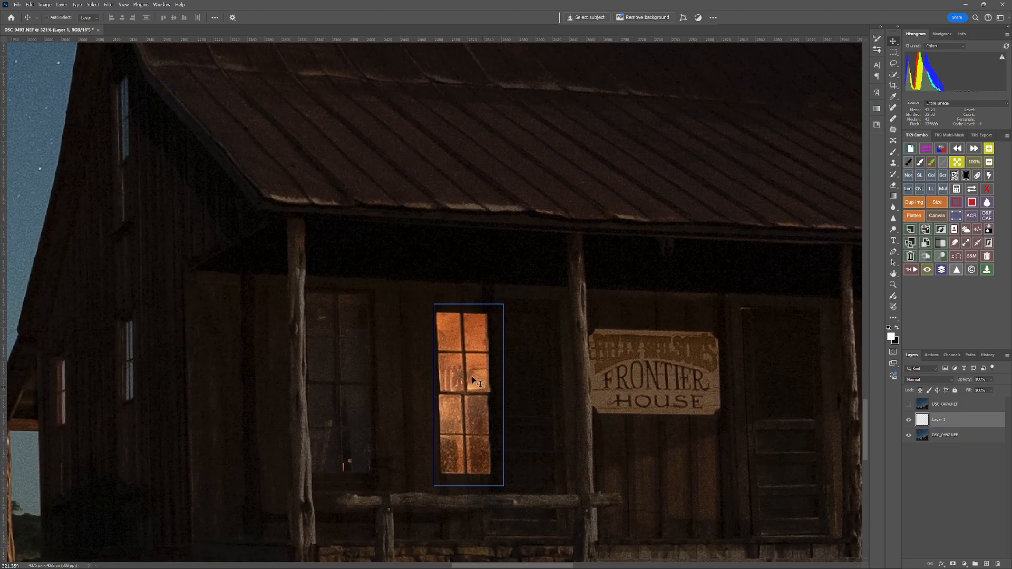
{"action": "left_click_drag", "start_coordinate": [457, 378], "coordinate": [339, 360]}
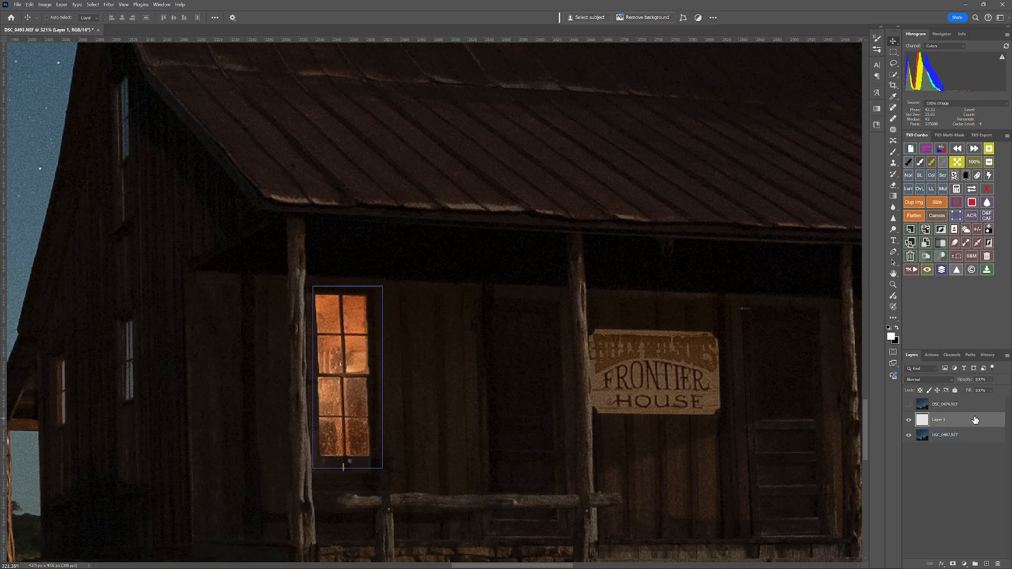
Free-transform the copied panes, stretching them wider and taller to fill the dark window's frame.
{"action": "key", "text": "ctrl+t"}
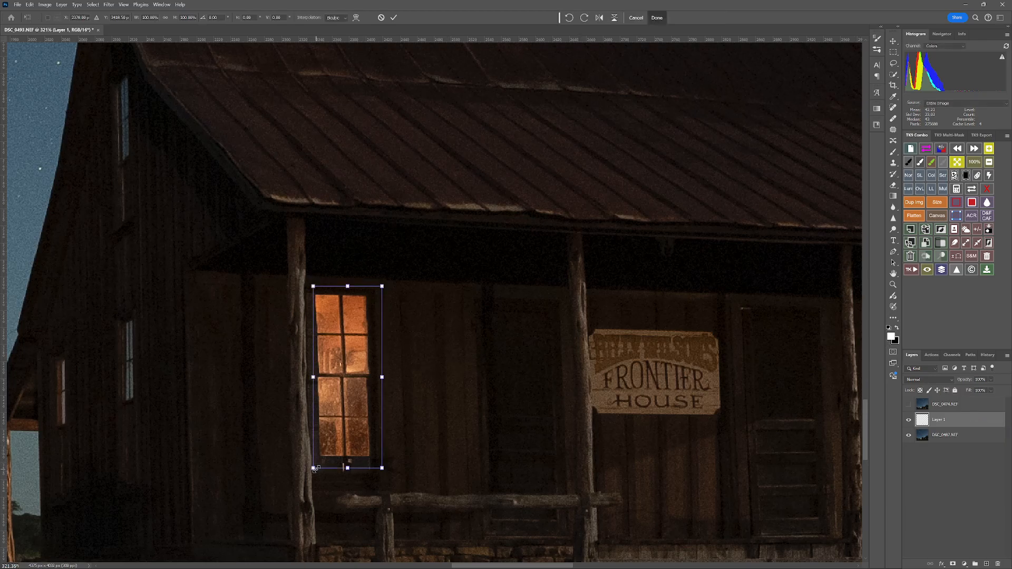
{"action": "left_click_drag", "start_coordinate": [314, 468], "coordinate": [344, 483]}
{"action": "left_click_drag", "start_coordinate": [381, 385], "coordinate": [383, 385]}
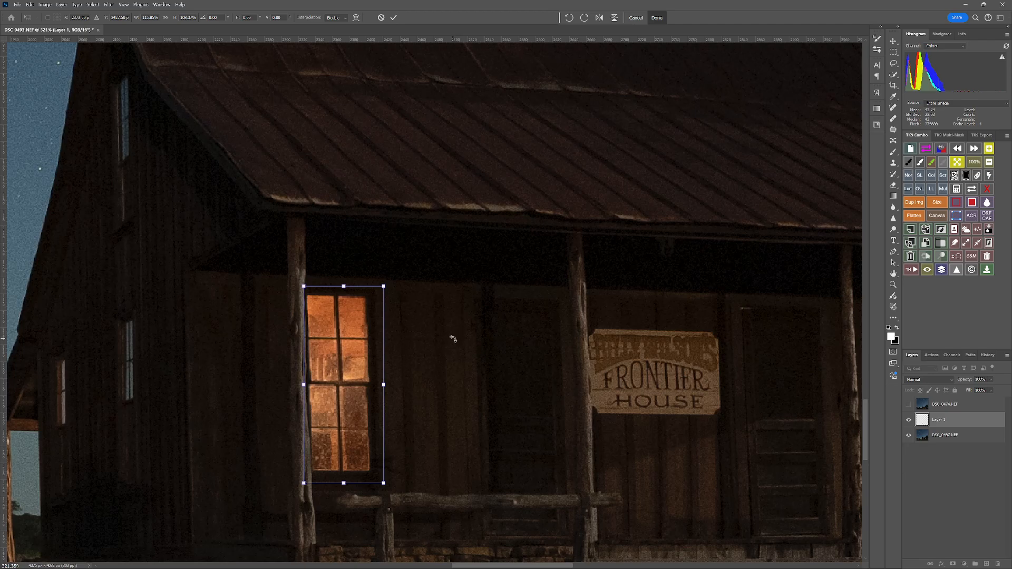
{"action": "left_click", "coordinate": [657, 18]}
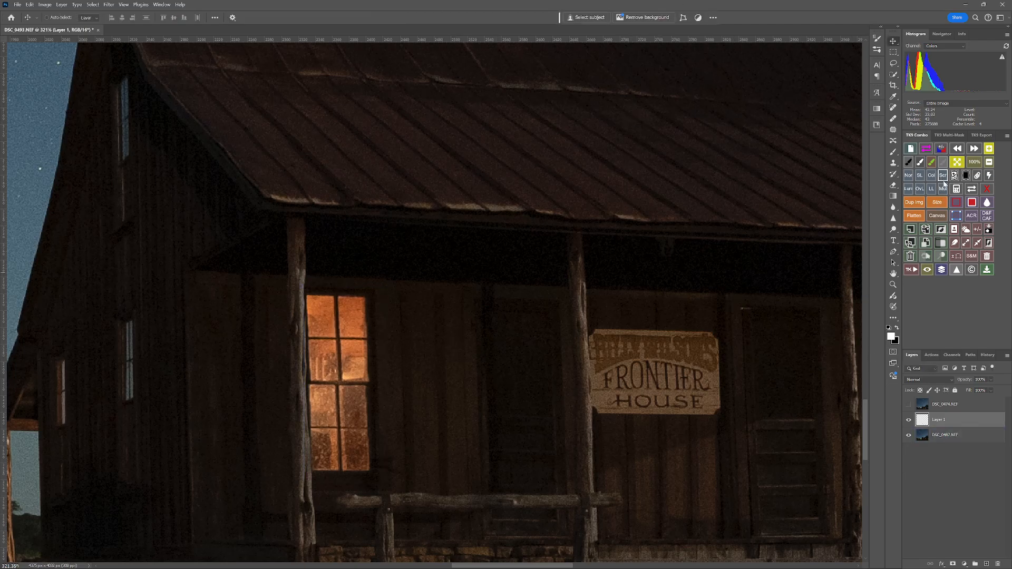
Check the copied window against the whole scene, and merge Layer 1 with the DSC_0487 layer beneath it.
{"action": "left_click", "coordinate": [956, 162]}
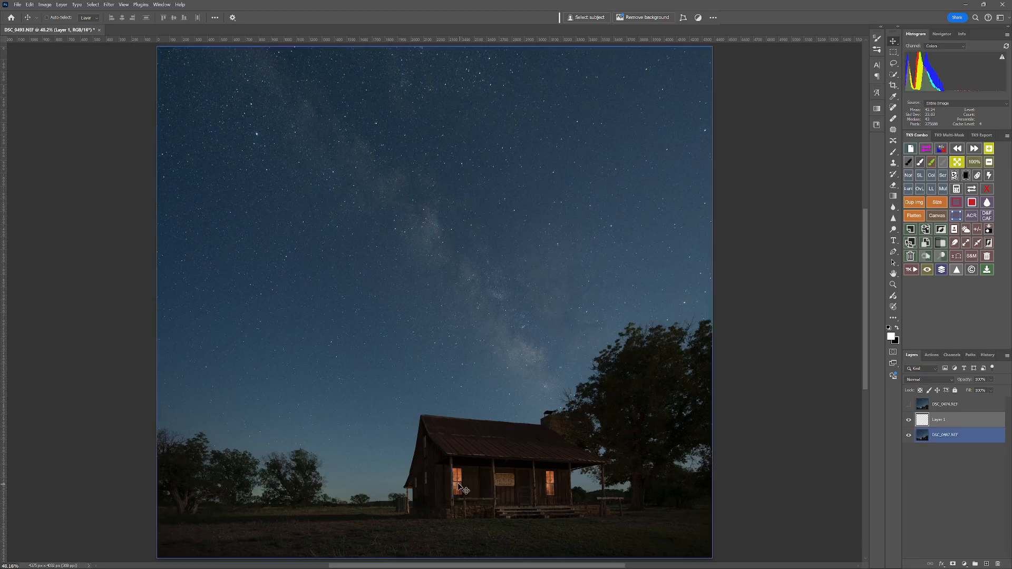
{"action": "scroll", "coordinate": [454, 484], "scroll_direction": "up", "scroll_amount": 6}
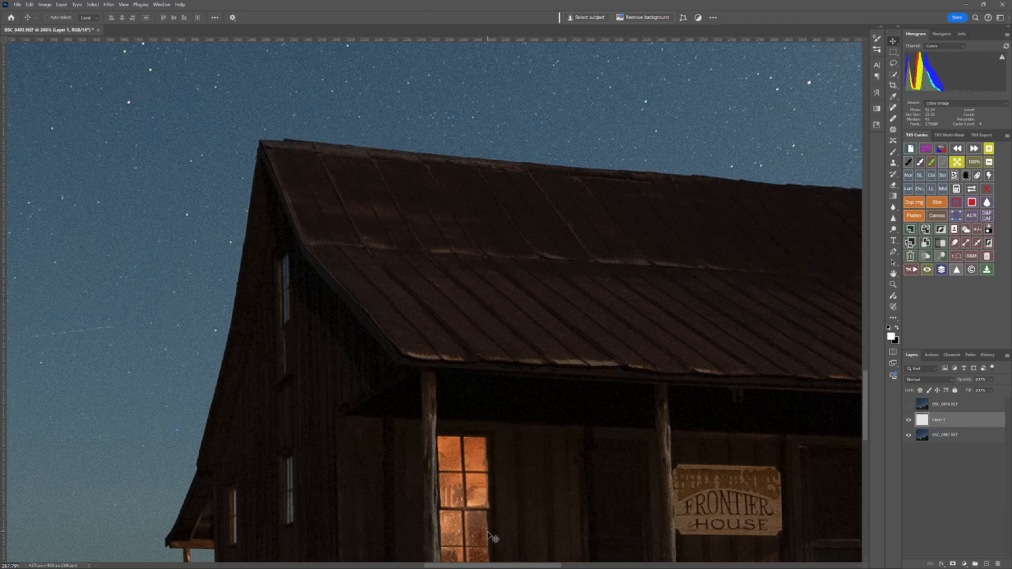
{"action": "left_click_drag", "start_coordinate": [503, 527], "coordinate": [490, 422]}
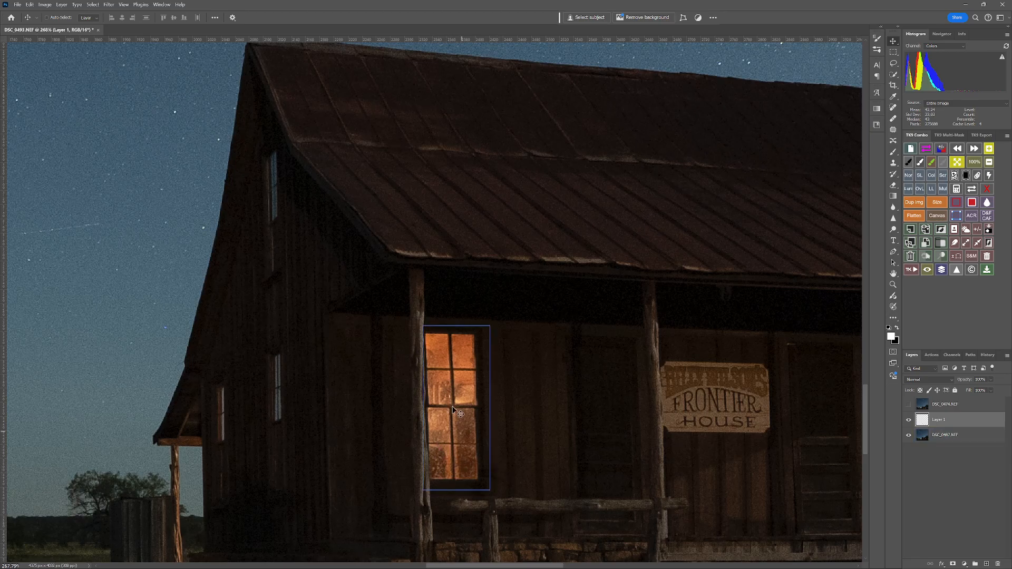
{"action": "key", "text": "alt+bracketleft"}
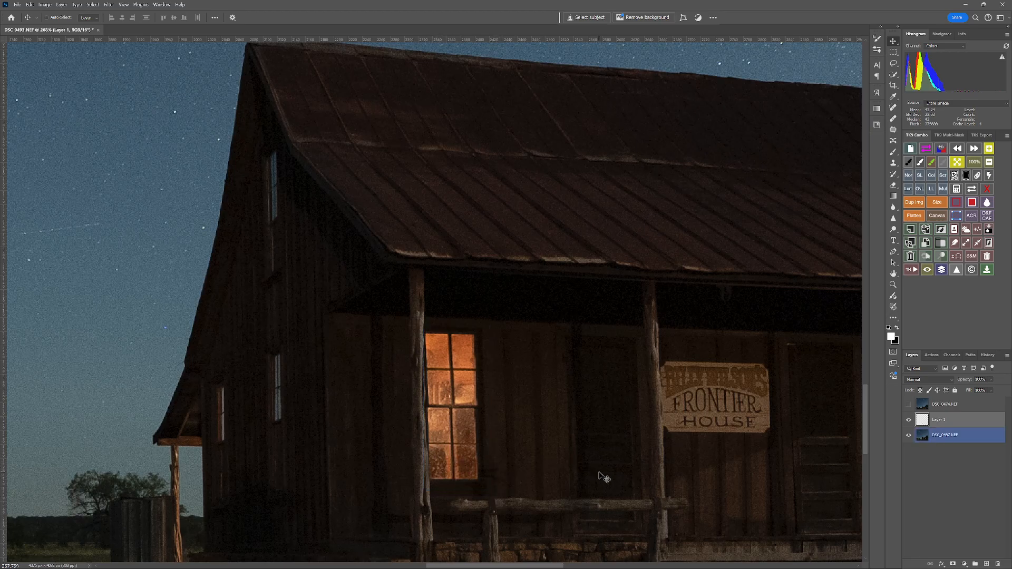
{"action": "scroll", "coordinate": [590, 480], "scroll_direction": "down", "scroll_amount": 6}
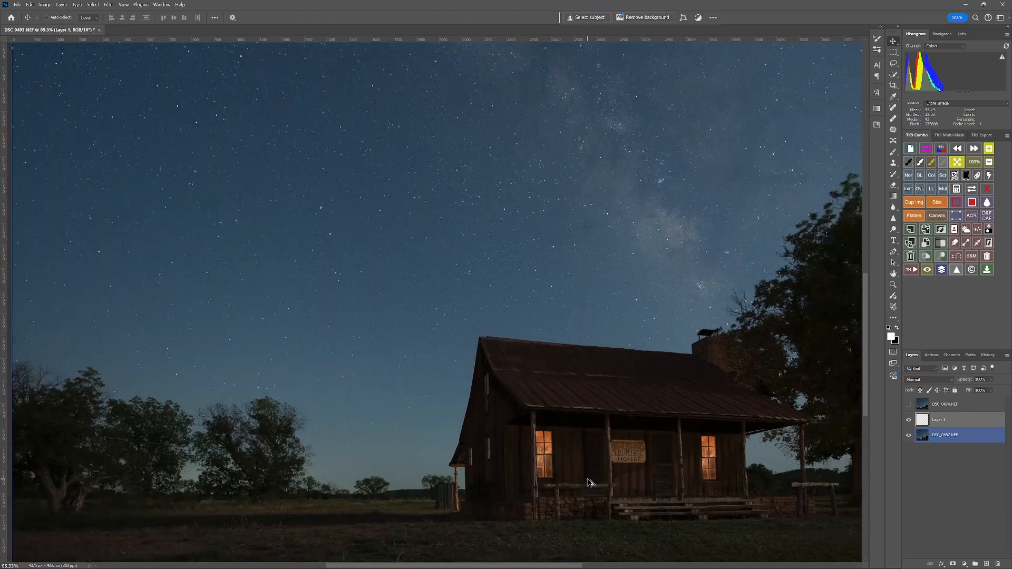
{"action": "scroll", "coordinate": [588, 480], "scroll_direction": "down", "scroll_amount": 1}
{"action": "left_click", "coordinate": [972, 422]}
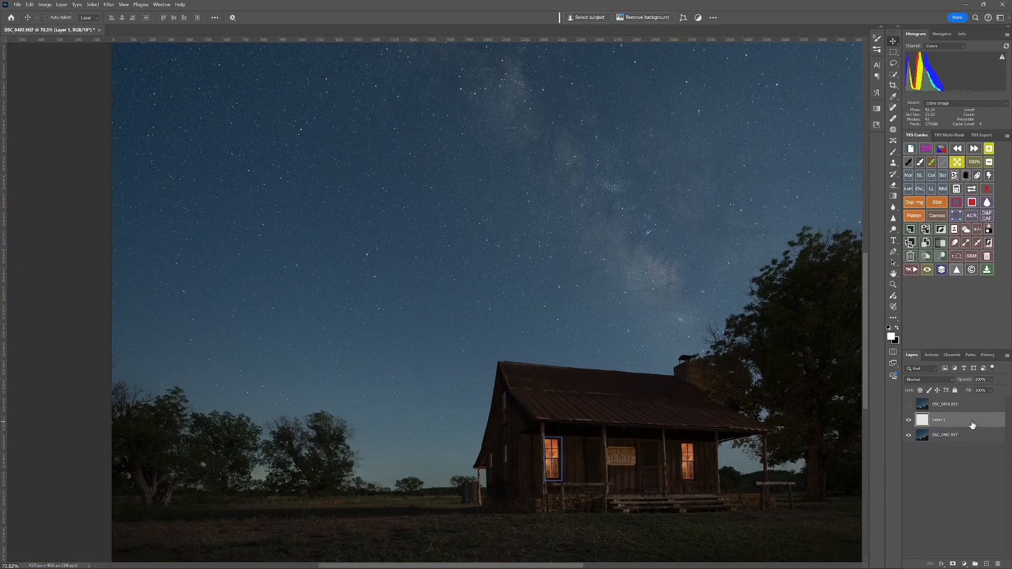
{"action": "left_click", "coordinate": [971, 436], "text": "shift"}
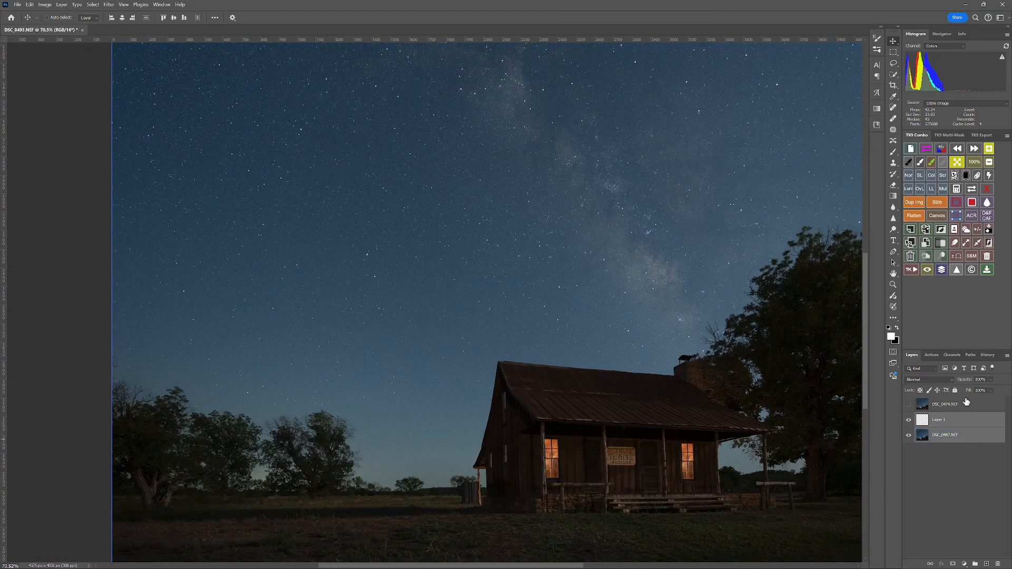
{"action": "right_click", "coordinate": [959, 434]}
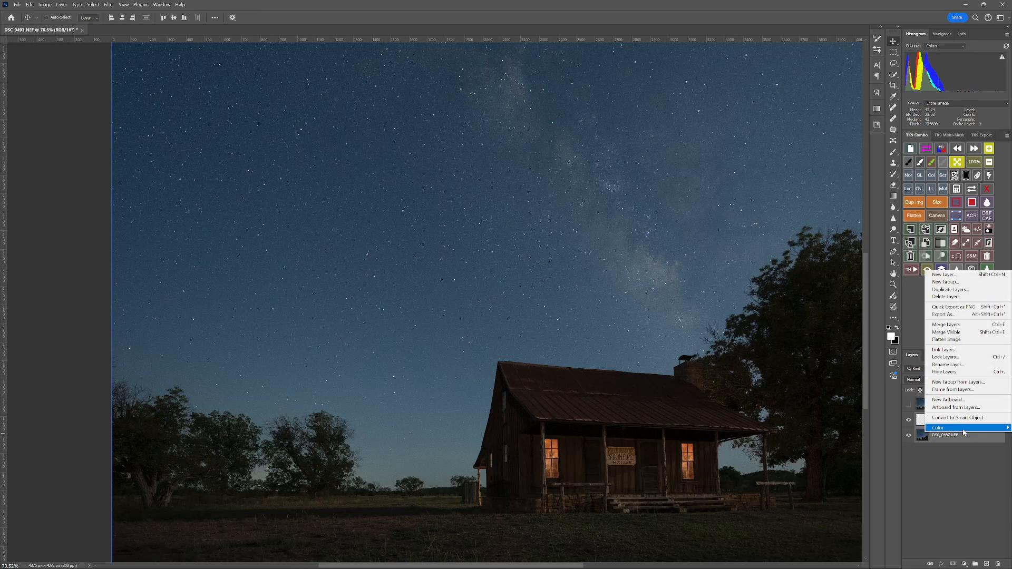
{"action": "left_click", "coordinate": [955, 325]}
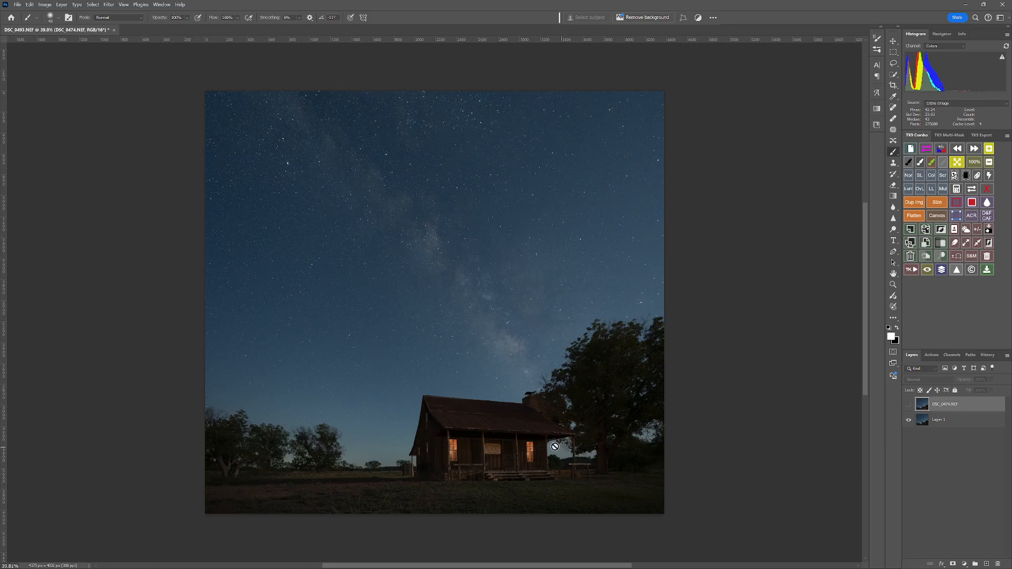
Show DSC_0474, give it a layer mask, and paint black over both front windows to reveal the lit panes beneath.
{"action": "left_click", "coordinate": [909, 404]}
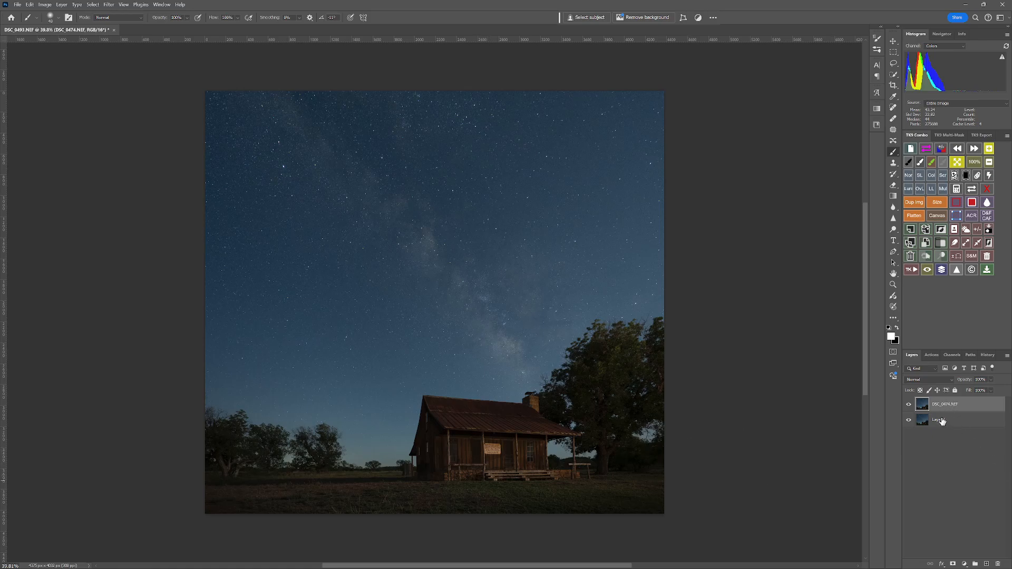
{"action": "left_click", "coordinate": [953, 564]}
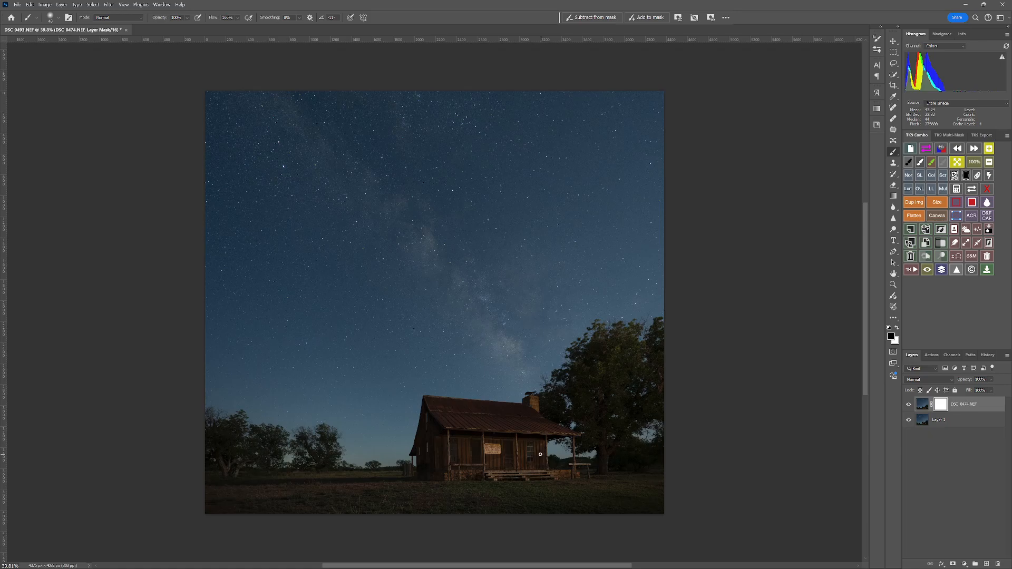
{"action": "scroll", "coordinate": [534, 459], "scroll_direction": "up", "scroll_amount": 10}
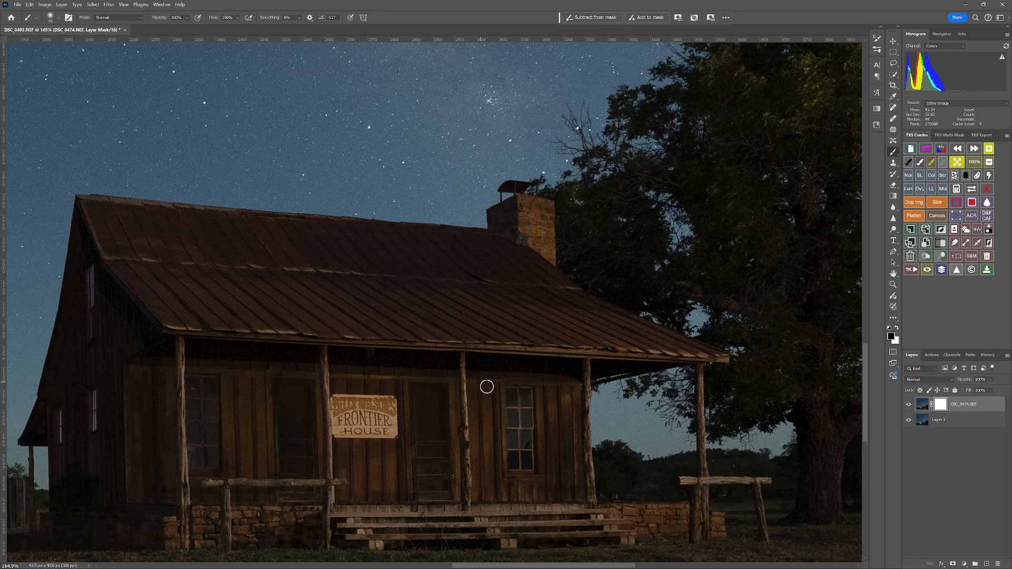
{"action": "right_click", "coordinate": [514, 464], "text": "alt"}
{"action": "mouse_move", "coordinate": [513, 464]}
{"action": "left_mouse_down"}
{"action": "mouse_move", "coordinate": [508, 389]}
{"action": "mouse_move", "coordinate": [531, 390]}
{"action": "mouse_move", "coordinate": [532, 470]}
{"action": "mouse_move", "coordinate": [513, 468]}
{"action": "mouse_move", "coordinate": [529, 463]}
{"action": "mouse_move", "coordinate": [523, 396]}
{"action": "mouse_move", "coordinate": [515, 404]}
{"action": "mouse_move", "coordinate": [521, 464]}
{"action": "left_mouse_up"}
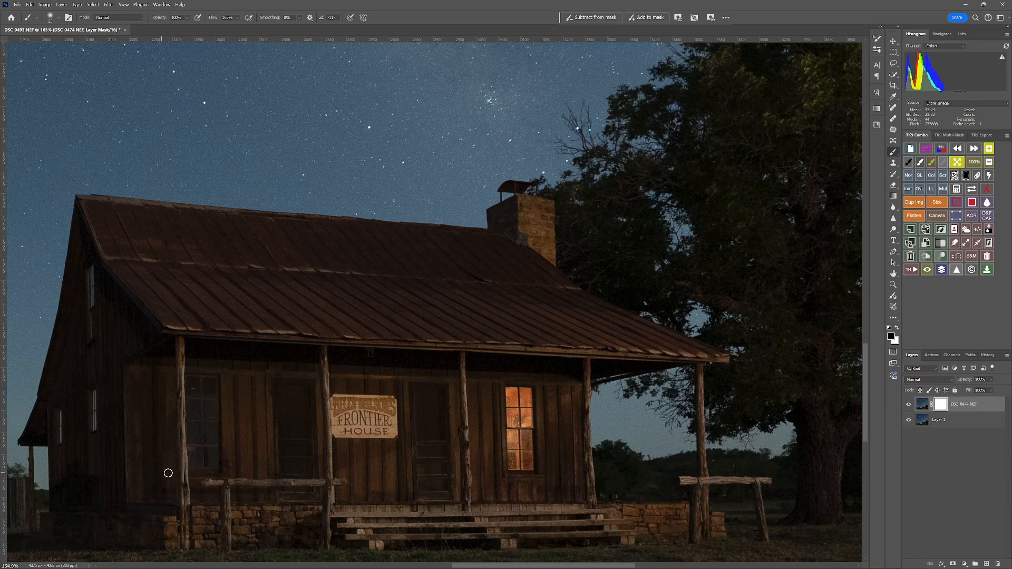
{"action": "mouse_move", "coordinate": [193, 464]}
{"action": "left_mouse_down"}
{"action": "mouse_move", "coordinate": [213, 449]}
{"action": "mouse_move", "coordinate": [212, 381]}
{"action": "mouse_move", "coordinate": [188, 382]}
{"action": "mouse_move", "coordinate": [192, 462]}
{"action": "mouse_move", "coordinate": [196, 388]}
{"action": "mouse_move", "coordinate": [199, 458]}
{"action": "mouse_move", "coordinate": [205, 435]}
{"action": "mouse_move", "coordinate": [205, 387]}
{"action": "mouse_move", "coordinate": [196, 384]}
{"action": "mouse_move", "coordinate": [206, 447]}
{"action": "left_mouse_up"}
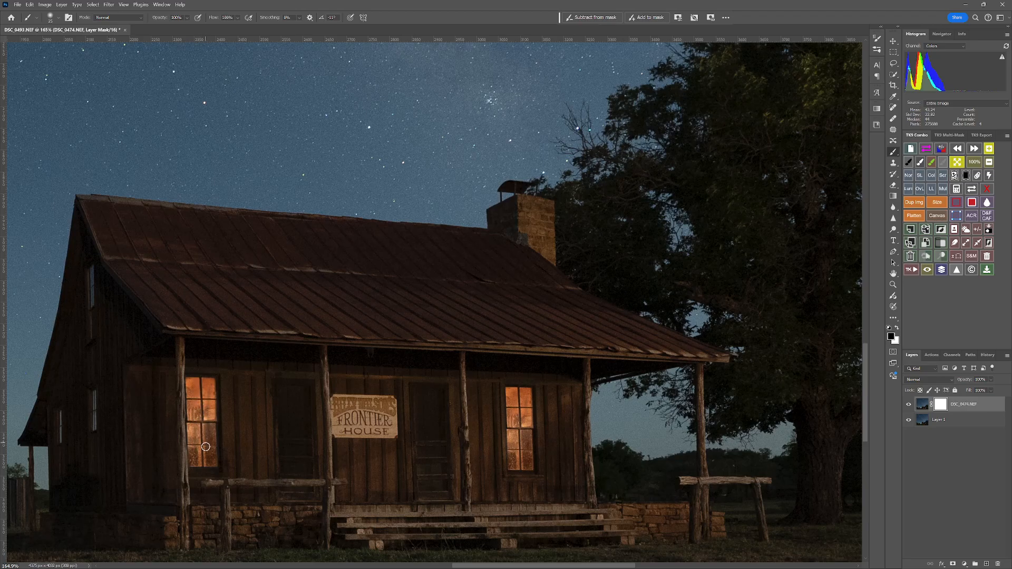
{"action": "left_click_drag", "start_coordinate": [199, 407], "coordinate": [198, 406]}
Paint black on DSC_0474's mask over the small side window and the rear porch post to reveal their warm light.
{"action": "mouse_move", "coordinate": [346, 465]}
{"action": "left_mouse_down"}
{"action": "mouse_move", "coordinate": [409, 456]}
{"action": "mouse_move", "coordinate": [637, 480]}
{"action": "left_mouse_up"}
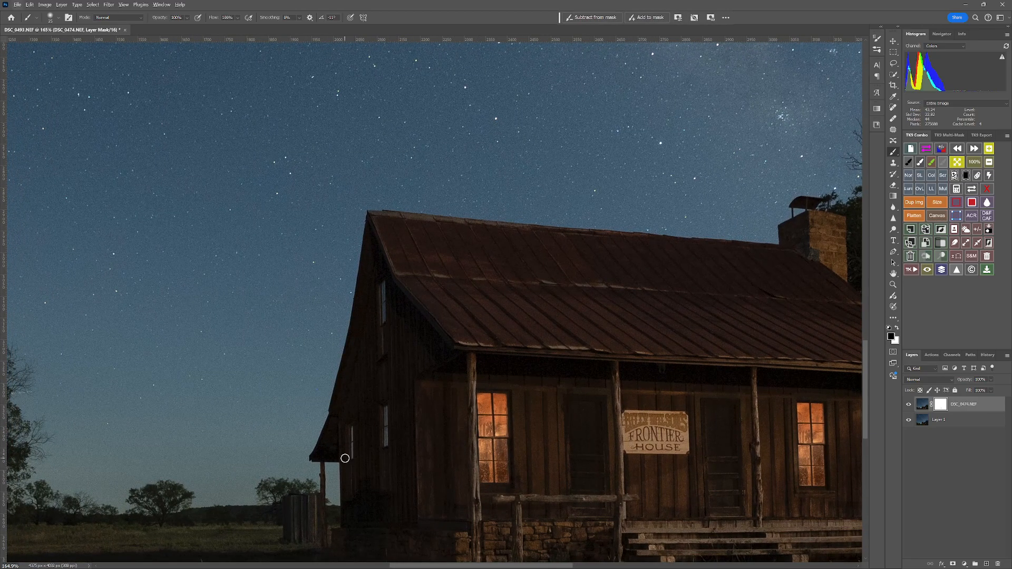
{"action": "left_click_drag", "start_coordinate": [344, 458], "coordinate": [341, 459]}
{"action": "mouse_move", "coordinate": [314, 519]}
{"action": "left_mouse_down"}
{"action": "mouse_move", "coordinate": [361, 488]}
{"action": "mouse_move", "coordinate": [392, 445]}
{"action": "left_mouse_up"}
{"action": "right_click", "coordinate": [388, 446], "text": "alt"}
{"action": "left_click_drag", "start_coordinate": [386, 403], "coordinate": [390, 496]}
{"action": "mouse_move", "coordinate": [395, 400]}
{"action": "left_mouse_down"}
{"action": "mouse_move", "coordinate": [398, 383]}
{"action": "mouse_move", "coordinate": [381, 409]}
{"action": "mouse_move", "coordinate": [388, 391]}
{"action": "left_mouse_up"}
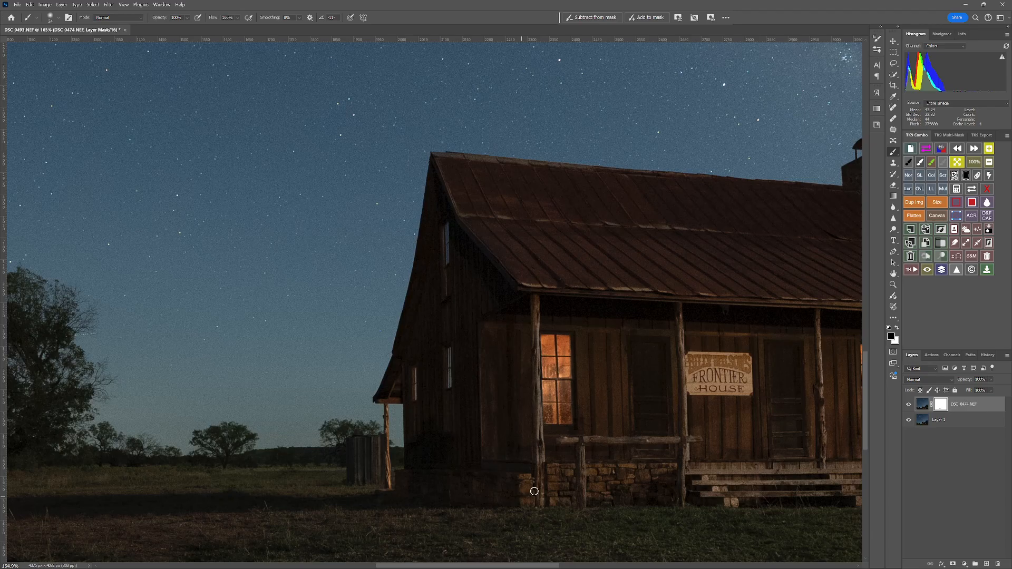
Merge the masked DSC_0474 layer with Layer 1 and save the blended image.
{"action": "left_click", "coordinate": [957, 162]}
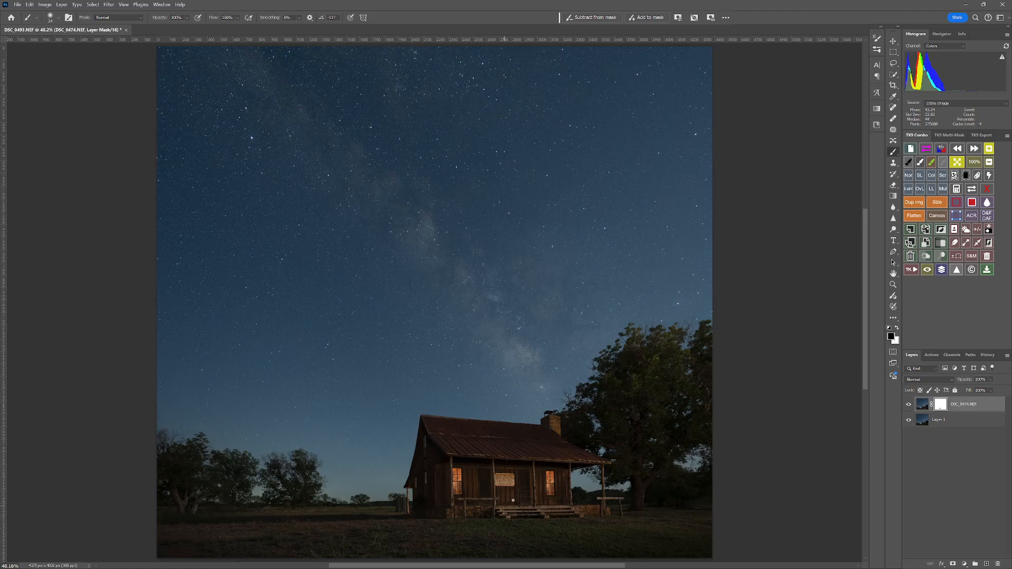
{"action": "left_click", "coordinate": [968, 420], "text": "shift"}
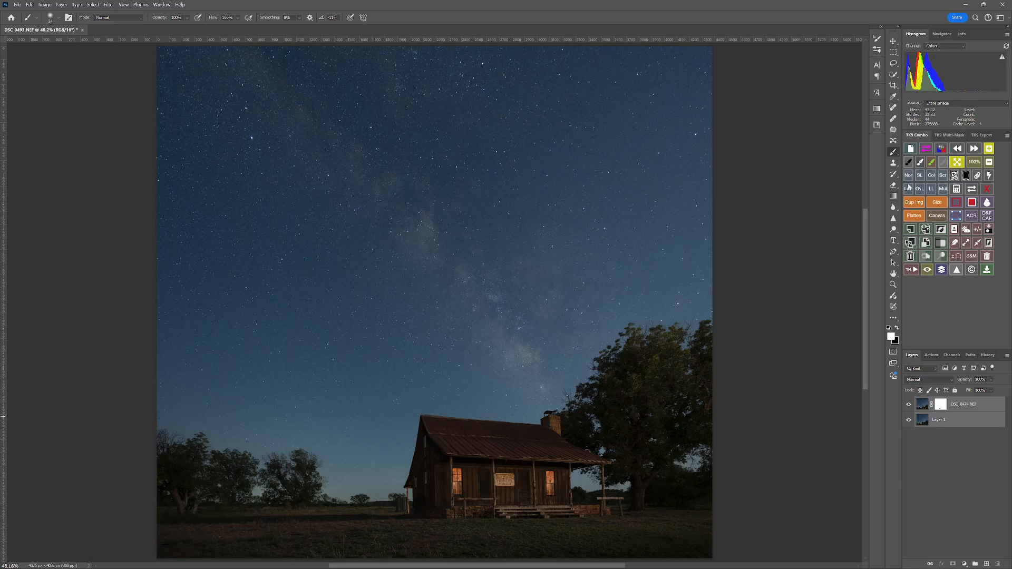
{"action": "right_click", "coordinate": [972, 415]}
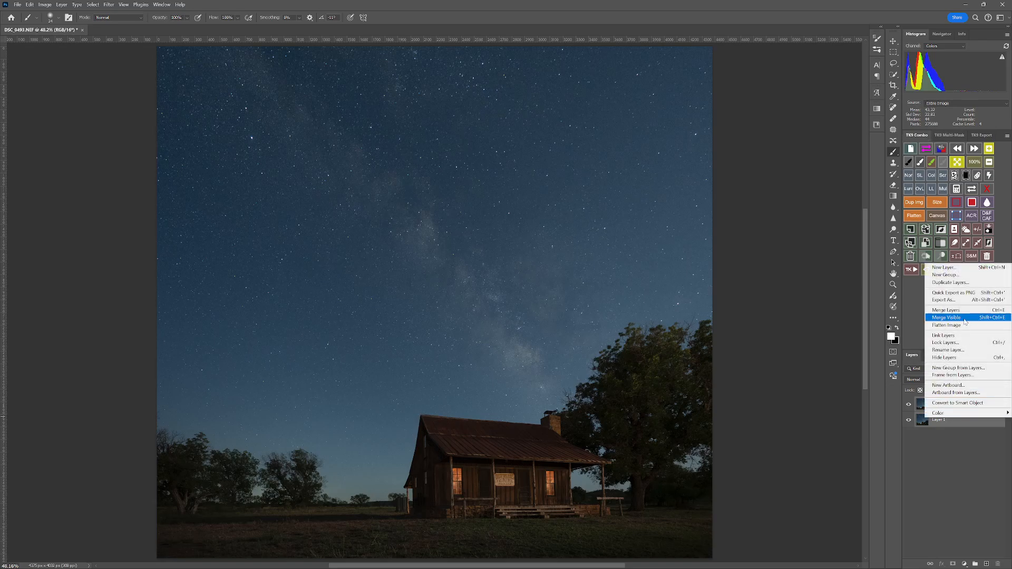
{"action": "left_click", "coordinate": [946, 310]}
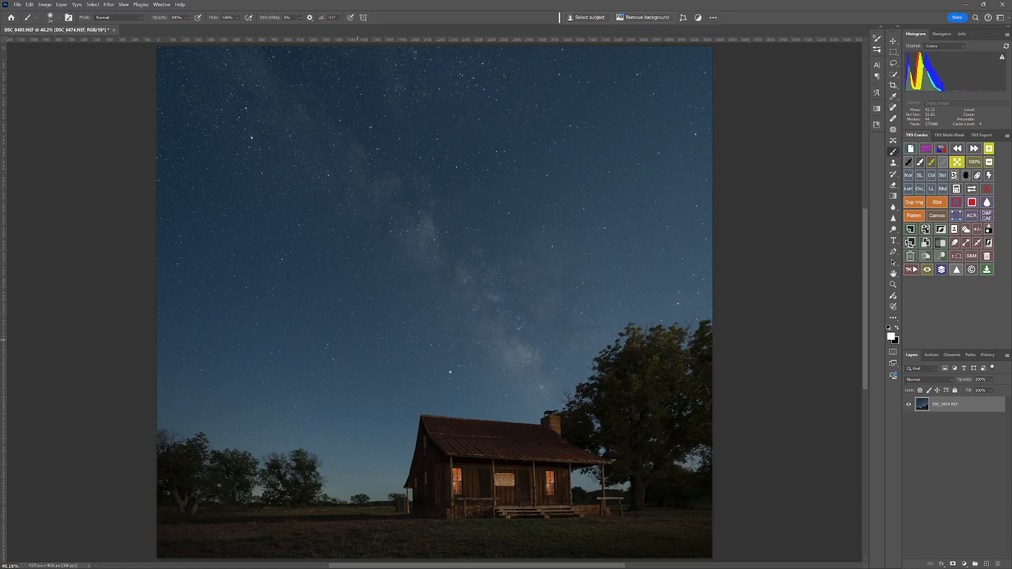
{"action": "left_click", "coordinate": [18, 4]}
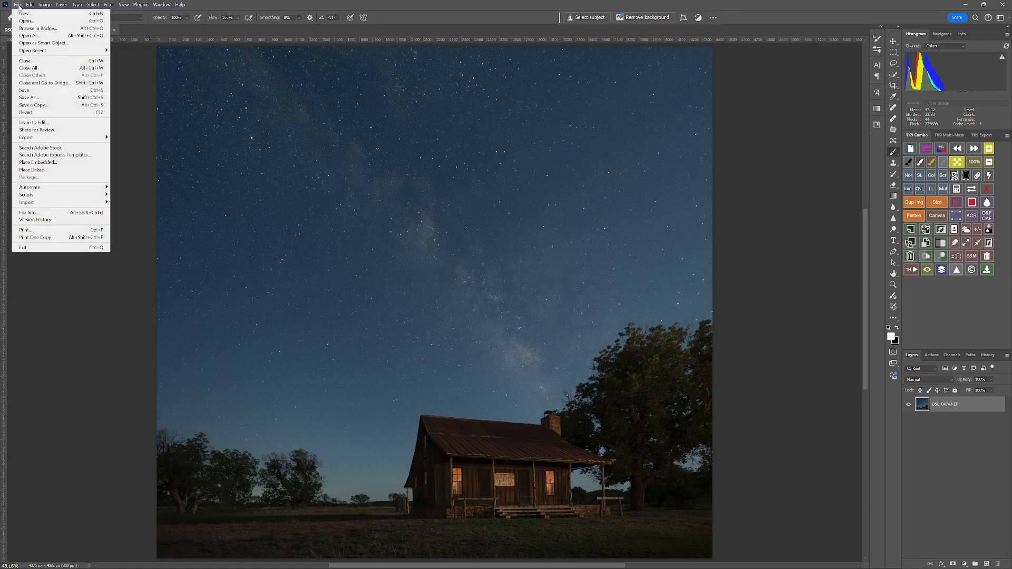
{"action": "left_click", "coordinate": [25, 91]}
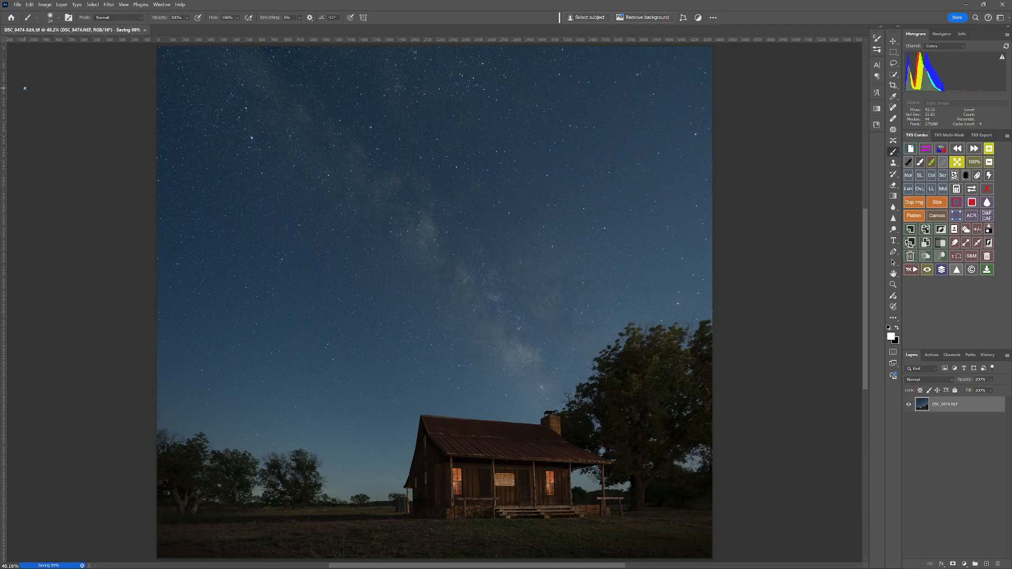
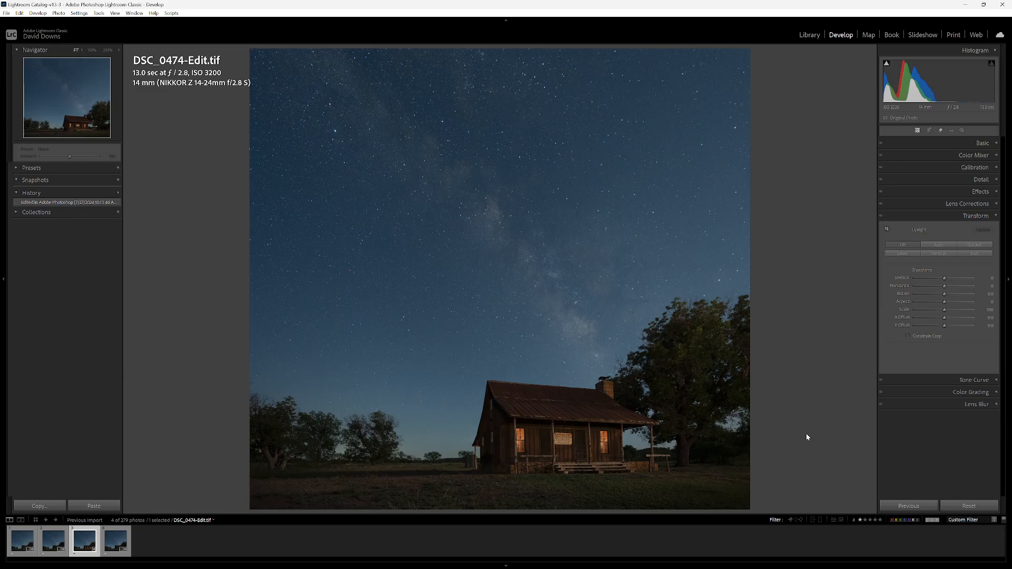
In Lightroom Classic, add a brush mask to DSC_0474-Edit.tif and set its Exposure to -0.26.
{"action": "left_click", "coordinate": [961, 130]}
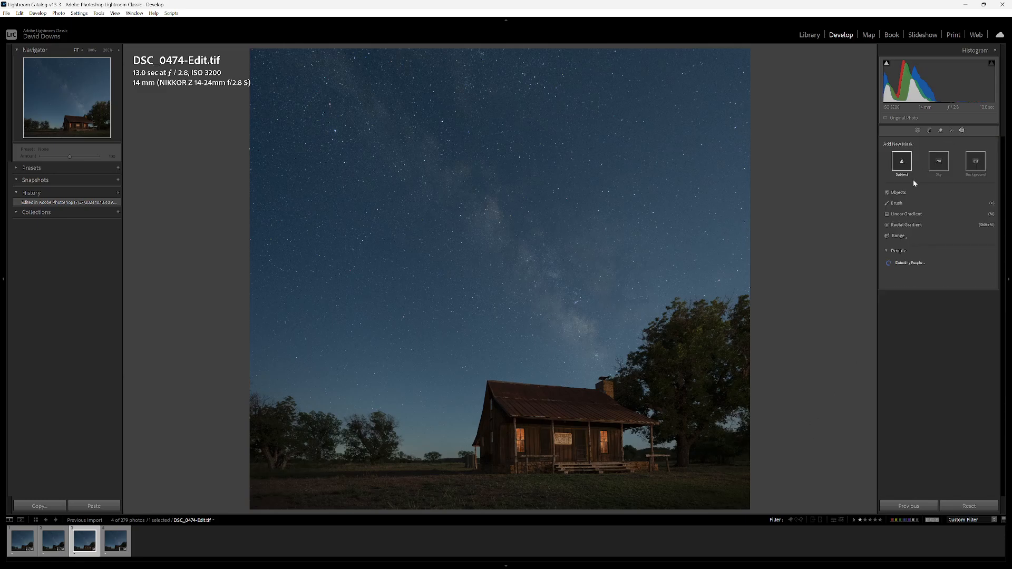
{"action": "left_click", "coordinate": [895, 203]}
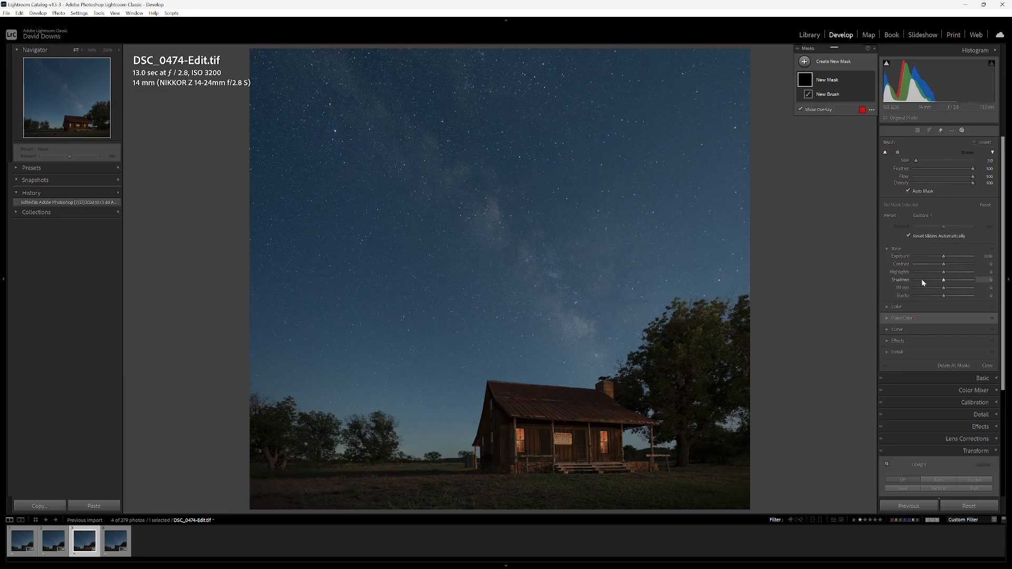
{"action": "left_click", "coordinate": [943, 260]}
{"action": "left_click_drag", "start_coordinate": [943, 260], "coordinate": [942, 260]}
Brush the darkening mask over the porch steps, stone base and front corner post, reducing the brush size to 1.0.
{"action": "mouse_move", "coordinate": [560, 467]}
{"action": "left_mouse_down"}
{"action": "mouse_move", "coordinate": [624, 467]}
{"action": "mouse_move", "coordinate": [575, 467]}
{"action": "left_mouse_up"}
{"action": "mouse_move", "coordinate": [606, 466]}
{"action": "left_mouse_down"}
{"action": "mouse_move", "coordinate": [566, 467]}
{"action": "mouse_move", "coordinate": [553, 423]}
{"action": "mouse_move", "coordinate": [569, 443]}
{"action": "mouse_move", "coordinate": [516, 464]}
{"action": "left_mouse_up"}
{"action": "scroll", "coordinate": [554, 462], "scroll_direction": "down", "scroll_amount": 2}
{"action": "left_click_drag", "start_coordinate": [515, 462], "coordinate": [514, 428]}
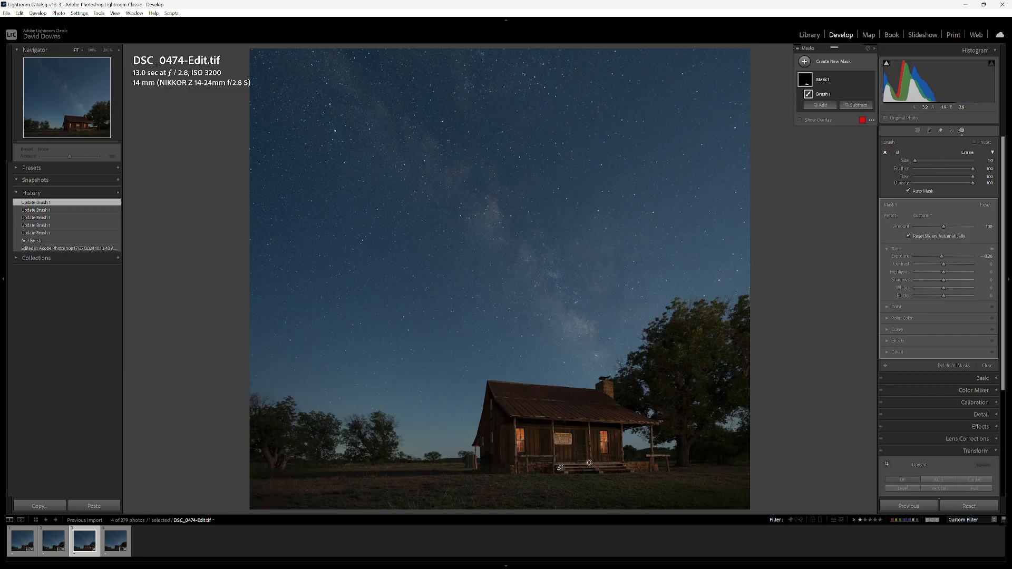
Brush the darkening mask over the rest of the porch steps, the far stone base and the hitching rail.
{"action": "mouse_move", "coordinate": [586, 467]}
{"action": "left_mouse_down"}
{"action": "mouse_move", "coordinate": [563, 468]}
{"action": "mouse_move", "coordinate": [575, 469]}
{"action": "left_mouse_up"}
{"action": "left_click_drag", "start_coordinate": [614, 469], "coordinate": [636, 468]}
{"action": "left_click_drag", "start_coordinate": [652, 459], "coordinate": [652, 449]}
{"action": "left_click_drag", "start_coordinate": [650, 456], "coordinate": [667, 457]}
{"action": "mouse_move", "coordinate": [592, 458]}
{"action": "left_mouse_down"}
{"action": "mouse_move", "coordinate": [589, 425]}
{"action": "mouse_move", "coordinate": [590, 458]}
{"action": "mouse_move", "coordinate": [589, 425]}
{"action": "mouse_move", "coordinate": [591, 458]}
{"action": "left_mouse_up"}
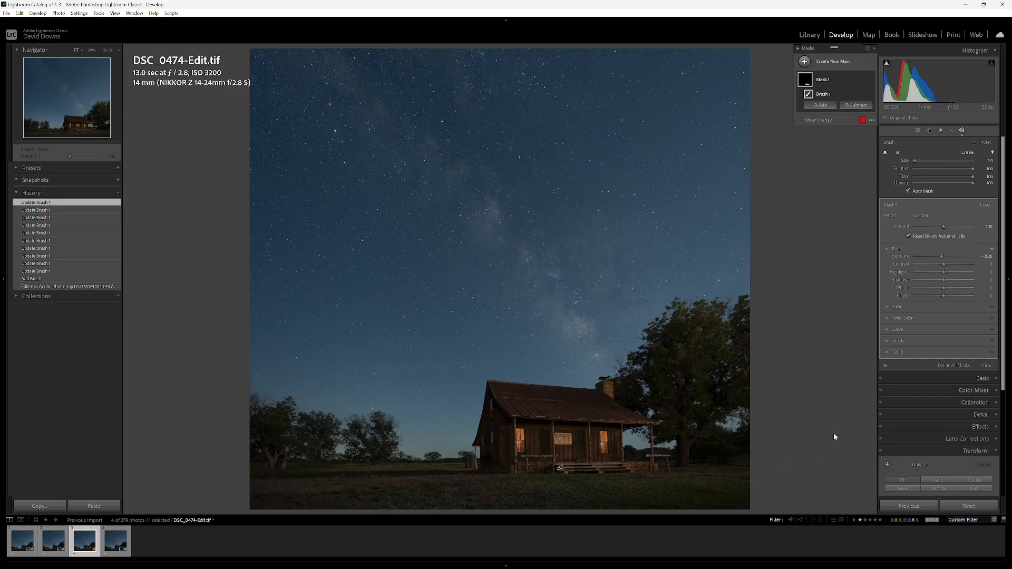
Toggle the Brush 1 mask off and on repeatedly to compare the foreground with and without the darkening.
{"action": "left_click", "coordinate": [871, 94]}
{"action": "left_click", "coordinate": [871, 94]}
{"action": "left_click", "coordinate": [871, 94]}
{"action": "left_click", "coordinate": [871, 95]}
{"action": "left_click", "coordinate": [871, 94]}
{"action": "left_click", "coordinate": [871, 94]}
{"action": "left_click", "coordinate": [871, 95]}
{"action": "left_click", "coordinate": [871, 94]}
{"action": "left_click", "coordinate": [871, 95]}
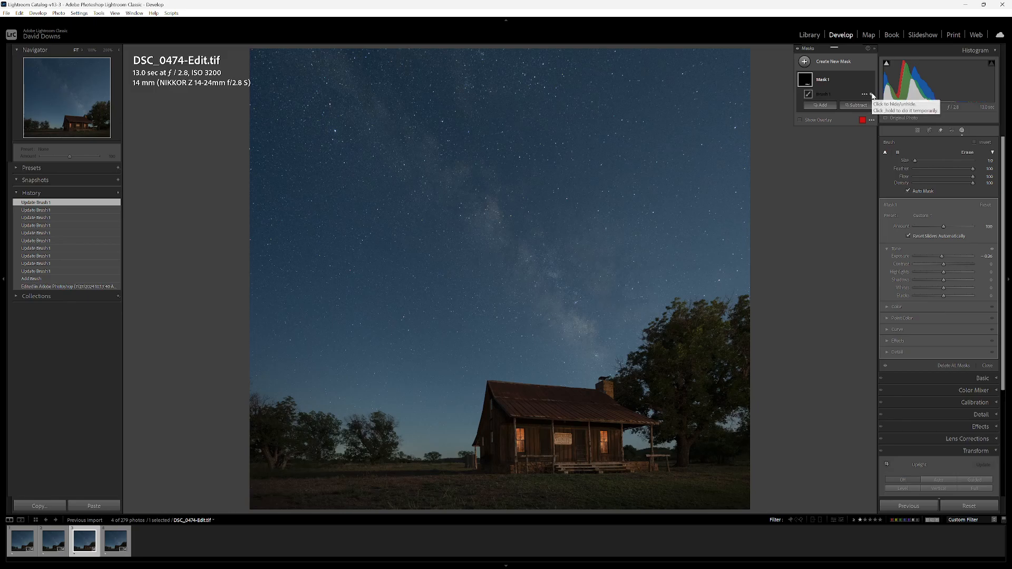
{"action": "left_click", "coordinate": [872, 95]}
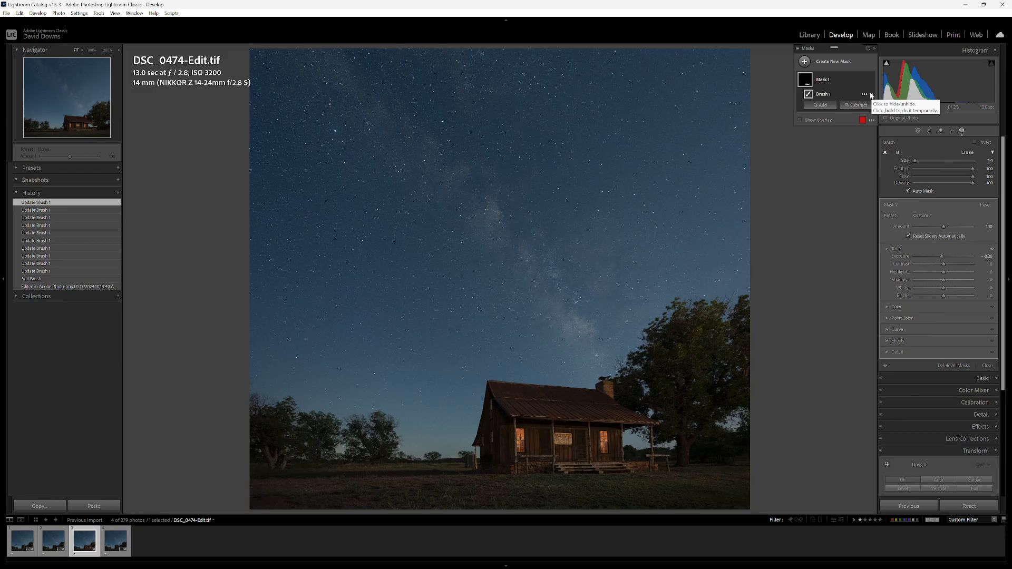
{"action": "left_click", "coordinate": [871, 94]}
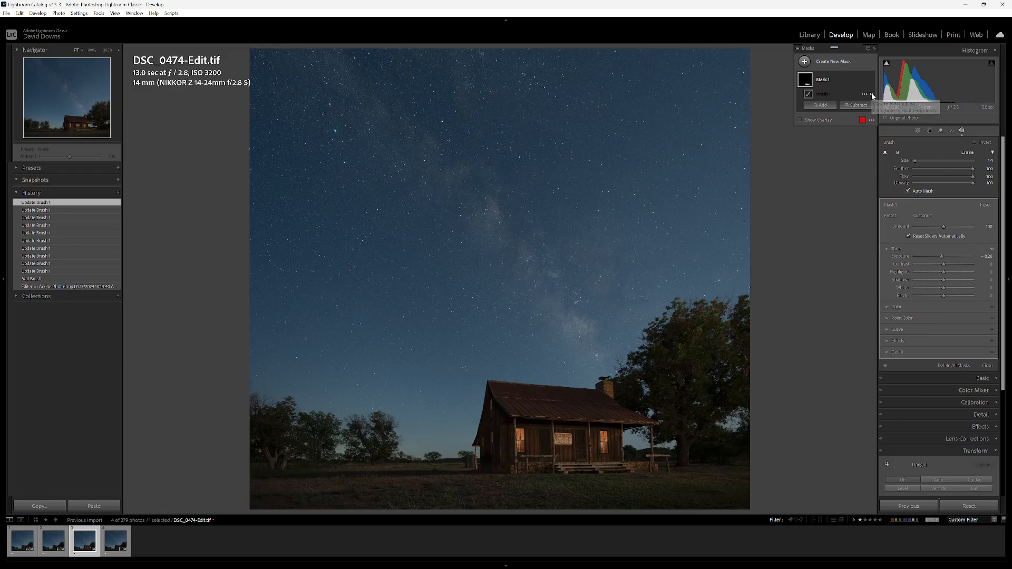
{"action": "left_click", "coordinate": [872, 94]}
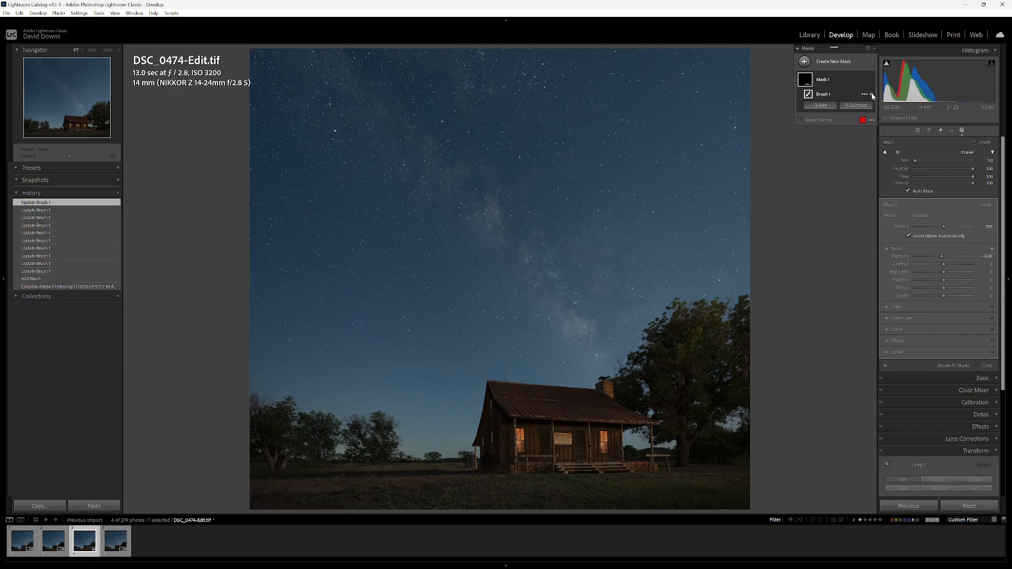
{"action": "left_click", "coordinate": [872, 95]}
{"action": "left_click", "coordinate": [872, 95]}
Undo the stray brush dab in the sky and finish editing the mask.
{"action": "left_click", "coordinate": [475, 355]}
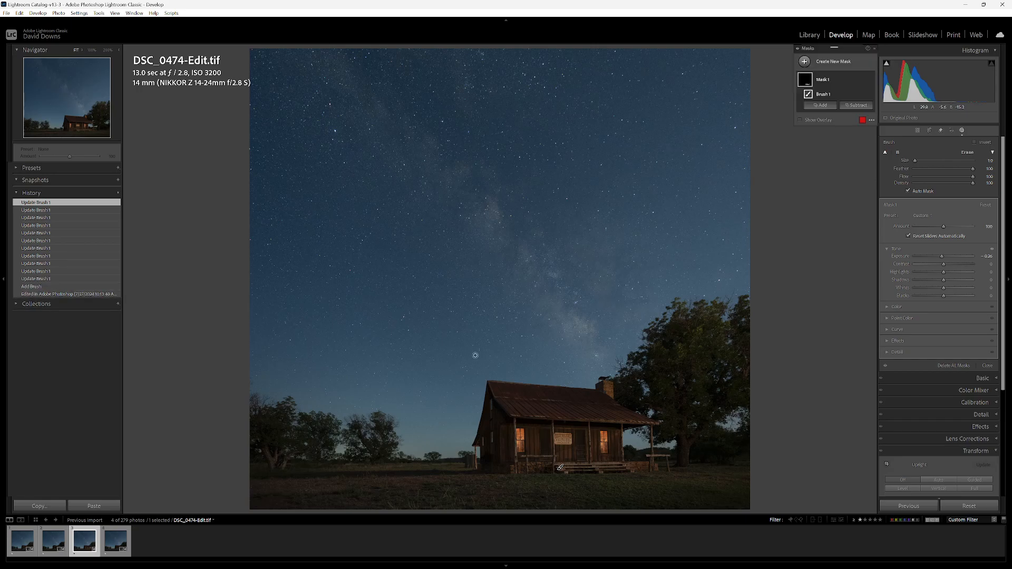
{"action": "key", "text": "ctrl+z"}
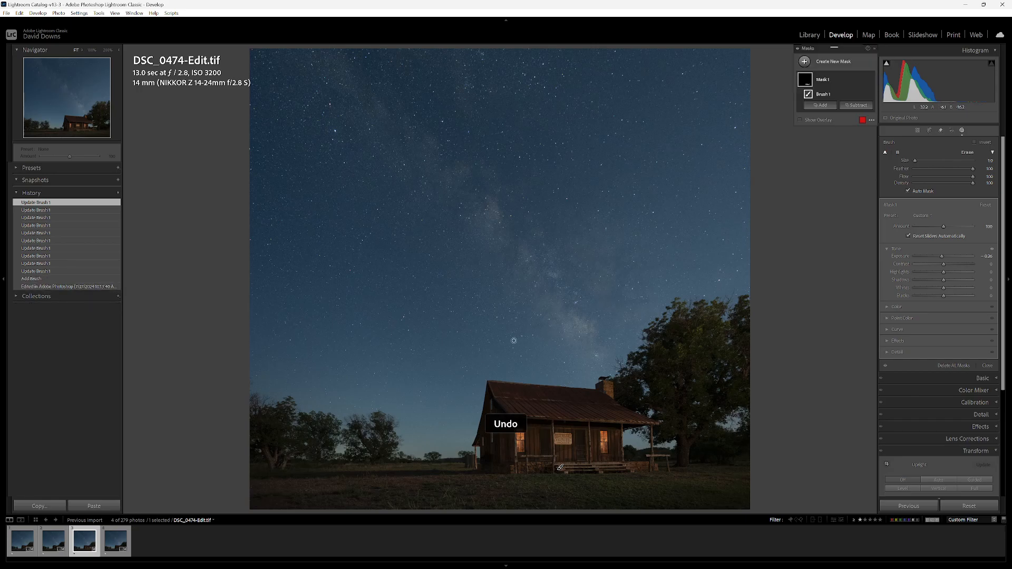
{"action": "left_click", "coordinate": [962, 130]}
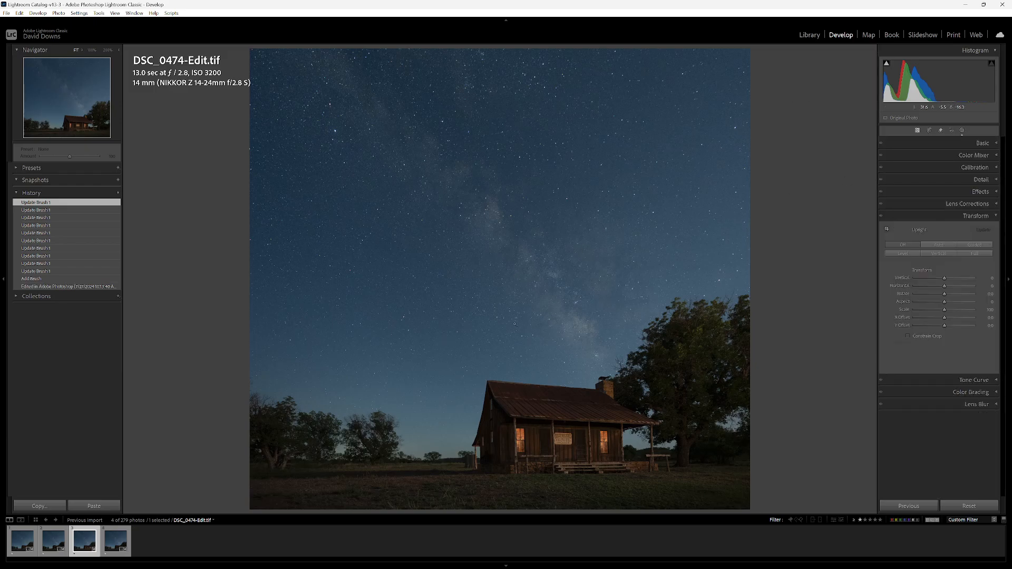
Check the sky and cabin at 100%, and send a copy of DSC_0474-Edit.tif with Lightroom adjustments to Topaz DeNoise AI.
{"action": "left_click", "coordinate": [91, 50]}
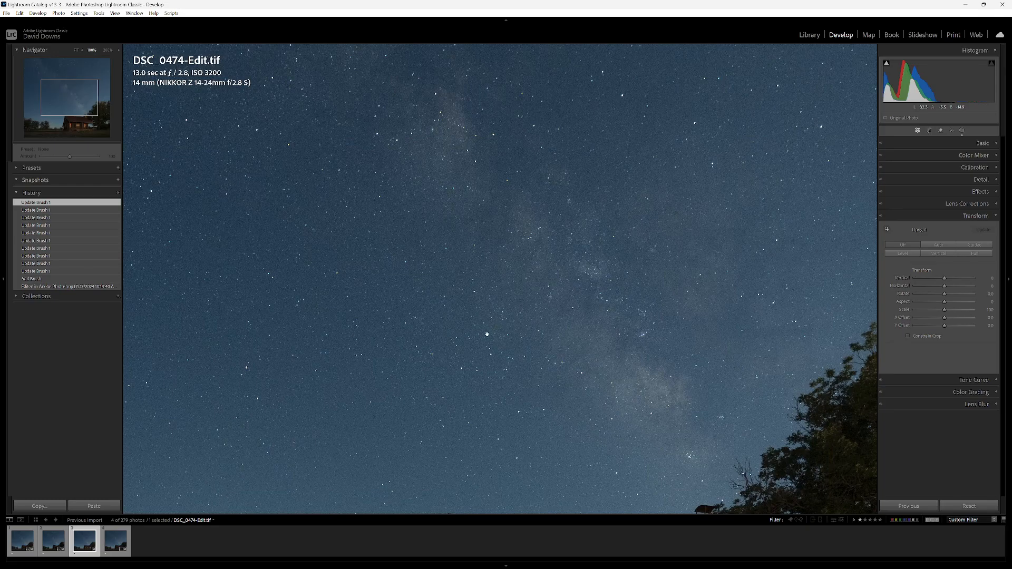
{"action": "left_click_drag", "start_coordinate": [452, 456], "coordinate": [710, 123]}
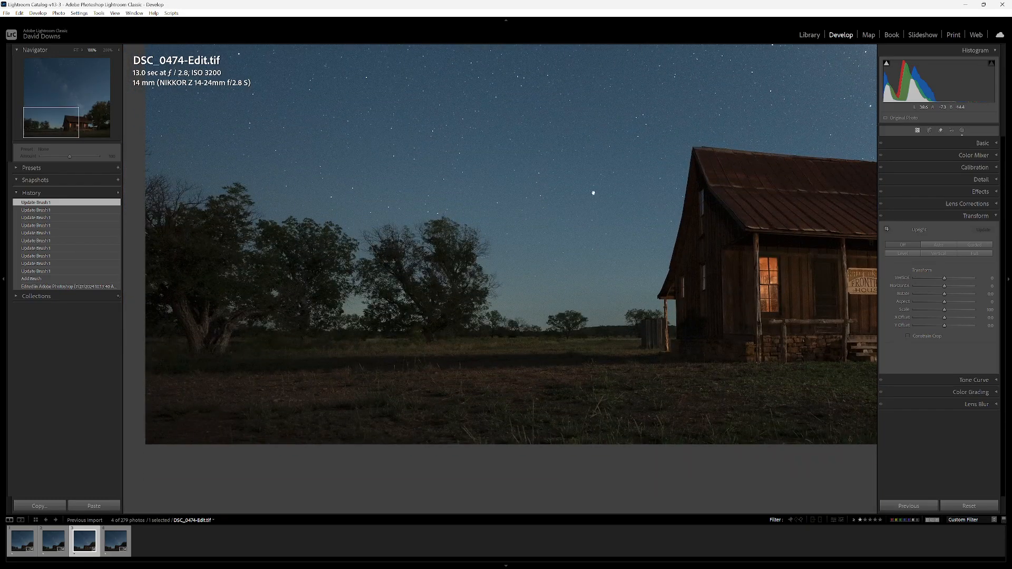
{"action": "left_click_drag", "start_coordinate": [583, 211], "coordinate": [390, 458]}
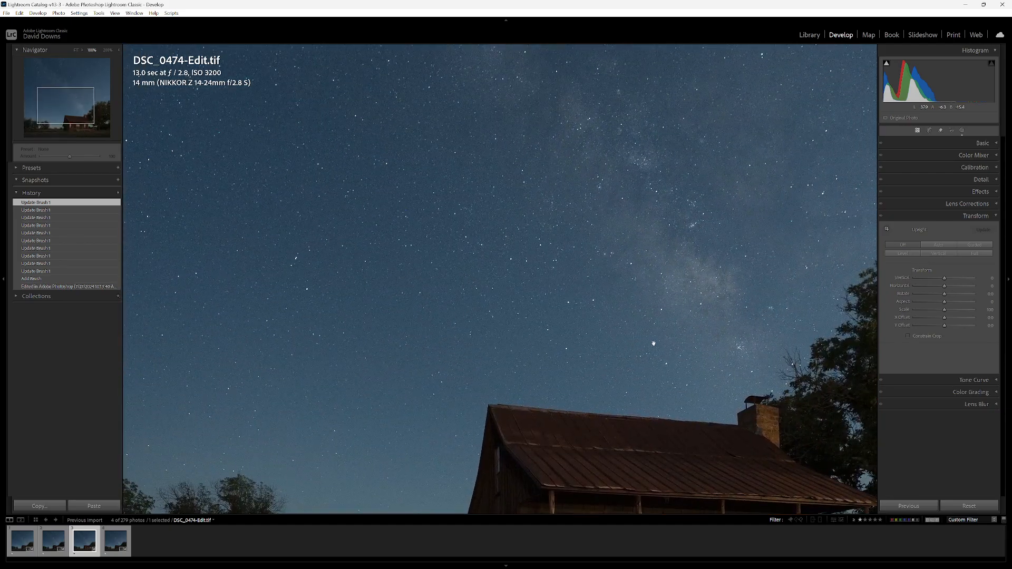
{"action": "left_click_drag", "start_coordinate": [655, 346], "coordinate": [567, 110]}
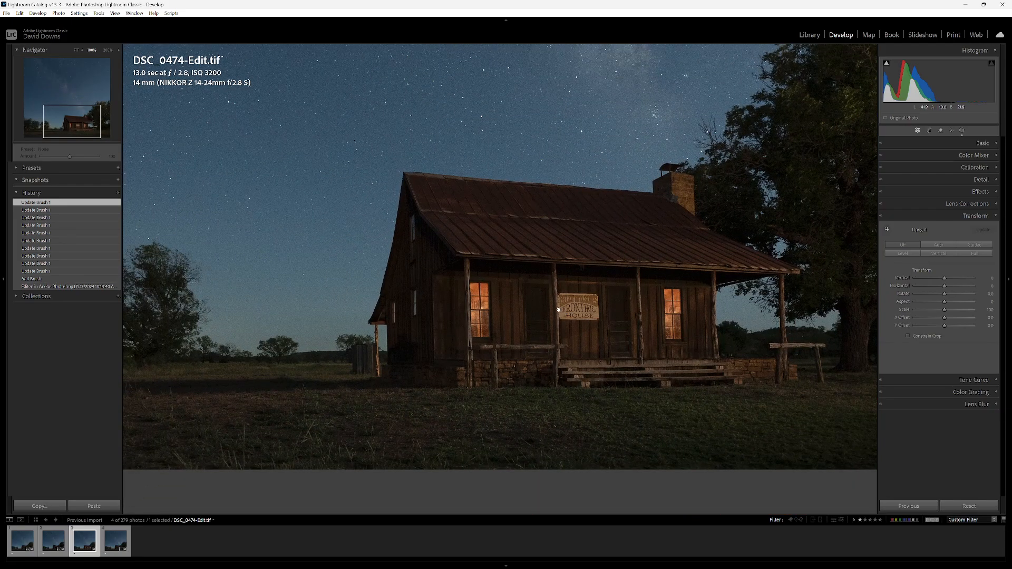
{"action": "right_click", "coordinate": [88, 555]}
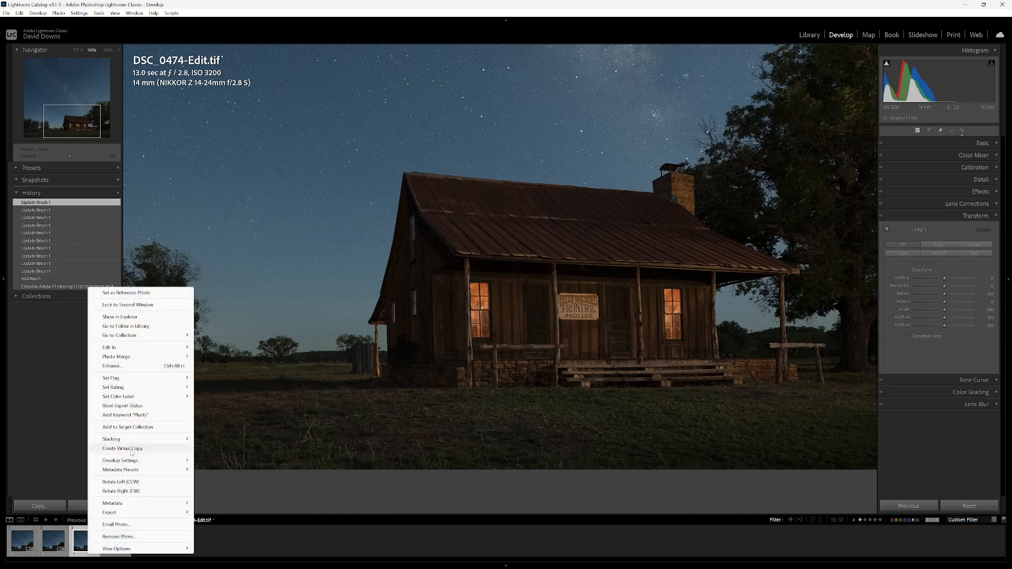
{"action": "mouse_move", "coordinate": [142, 350]}
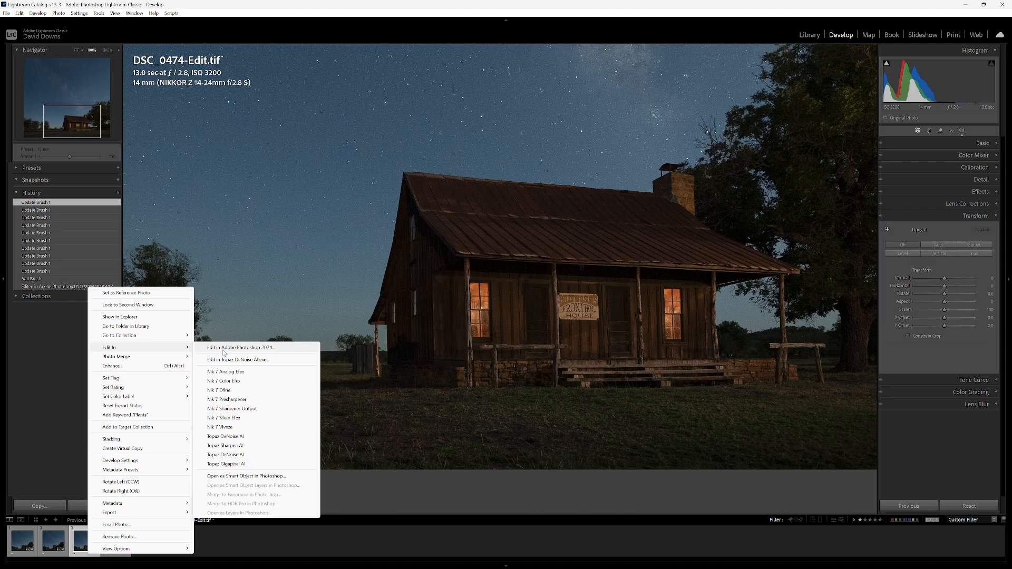
{"action": "left_click", "coordinate": [235, 361]}
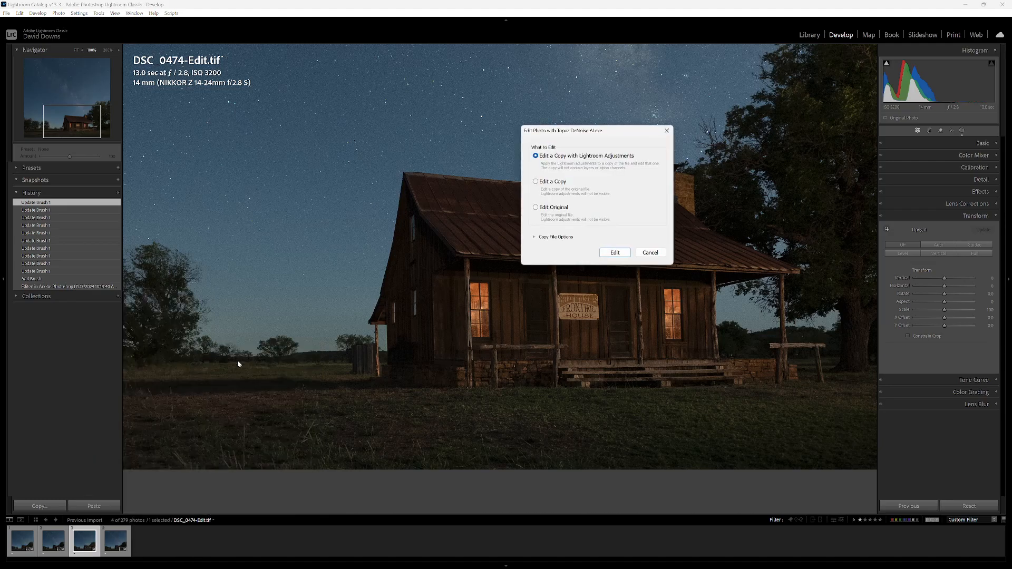
{"action": "left_click", "coordinate": [613, 253]}
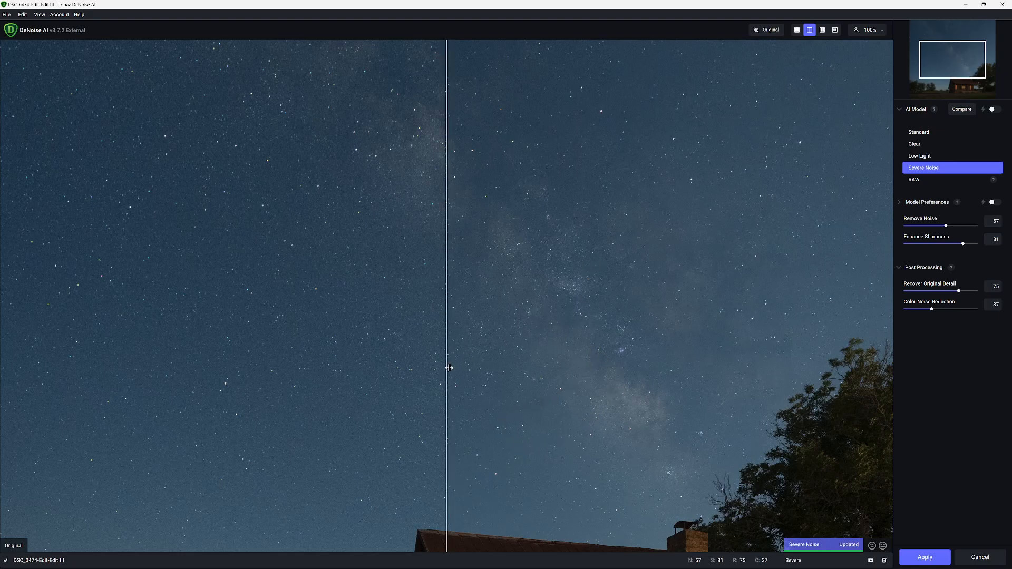
Compare the original with the Severe Noise preview across the sky, cabin roof and porch at 100% and 200% zoom.
{"action": "left_click_drag", "start_coordinate": [446, 367], "coordinate": [242, 332]}
{"action": "left_click_drag", "start_coordinate": [958, 69], "coordinate": [963, 86]}
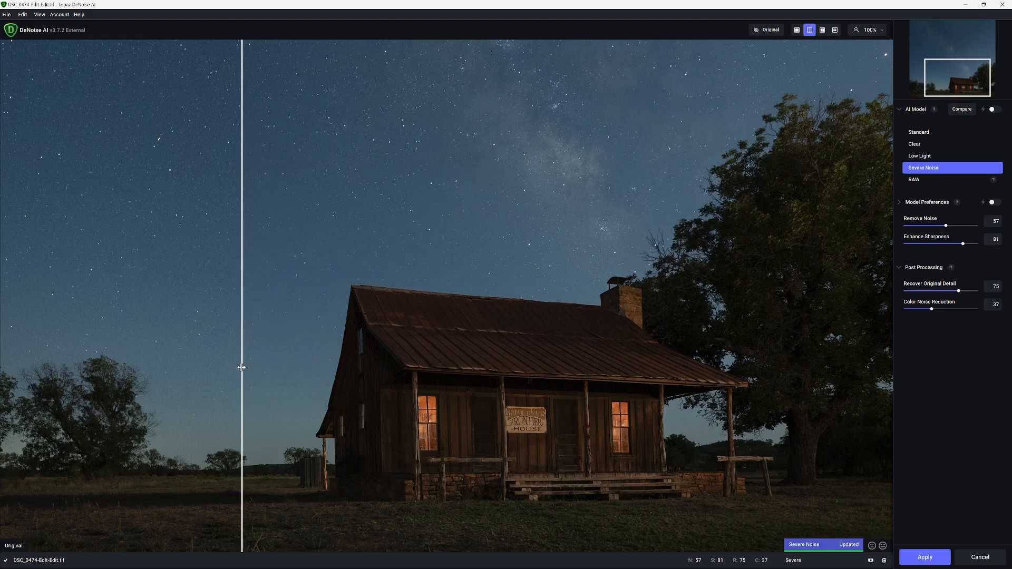
{"action": "left_click_drag", "start_coordinate": [242, 366], "coordinate": [239, 365]}
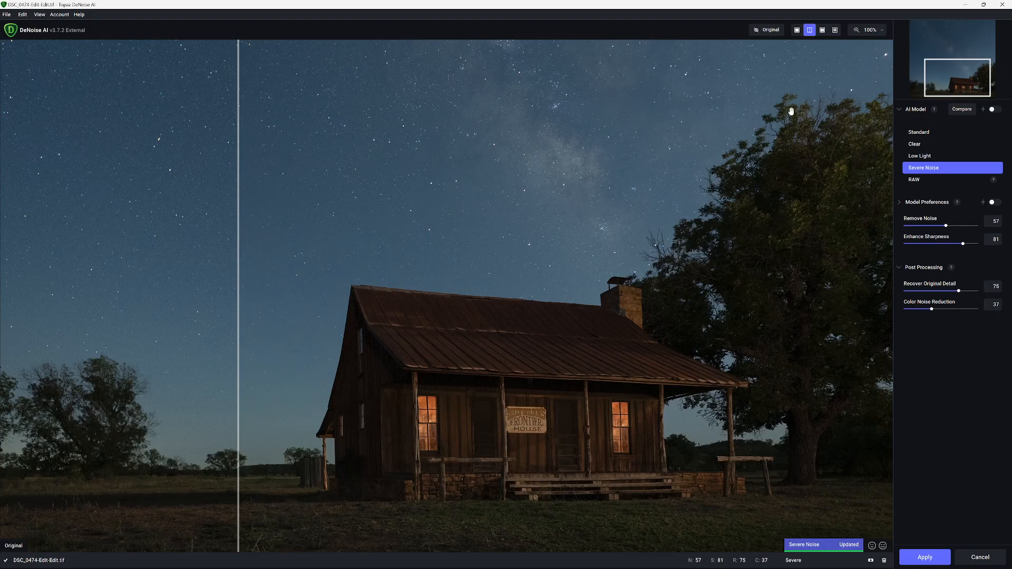
{"action": "left_click", "coordinate": [884, 32]}
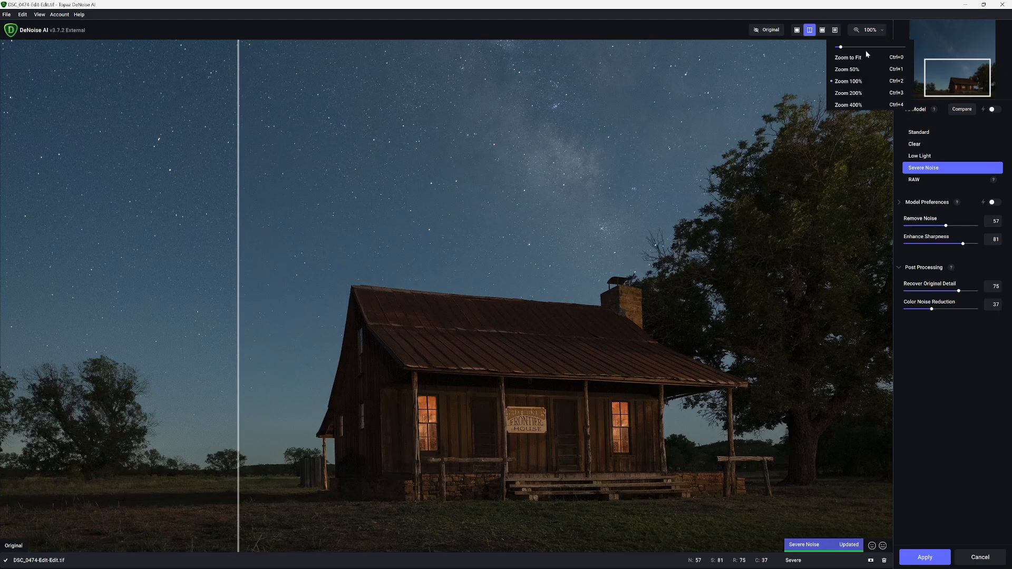
{"action": "left_click", "coordinate": [847, 93]}
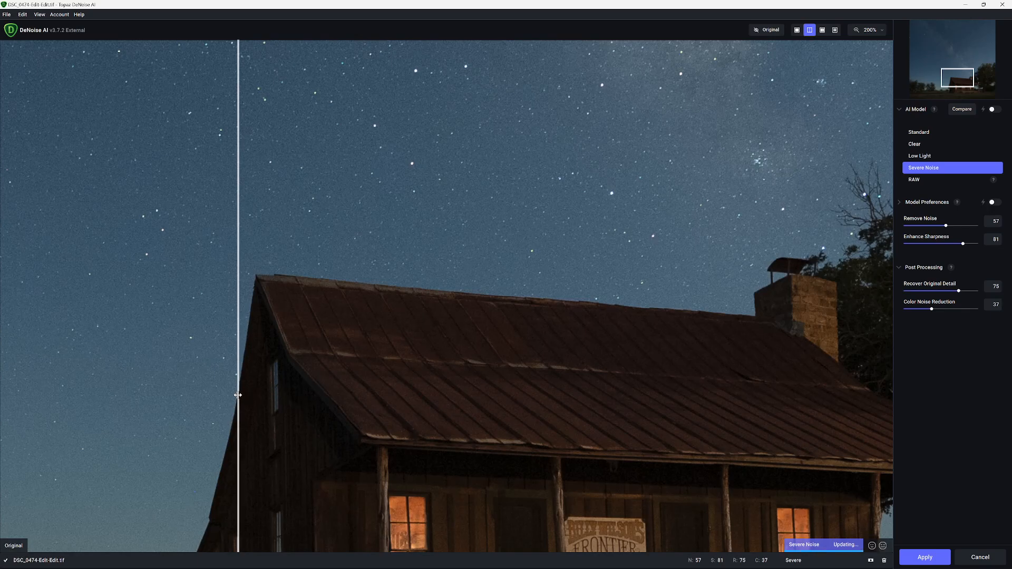
{"action": "left_click_drag", "start_coordinate": [238, 395], "coordinate": [60, 404]}
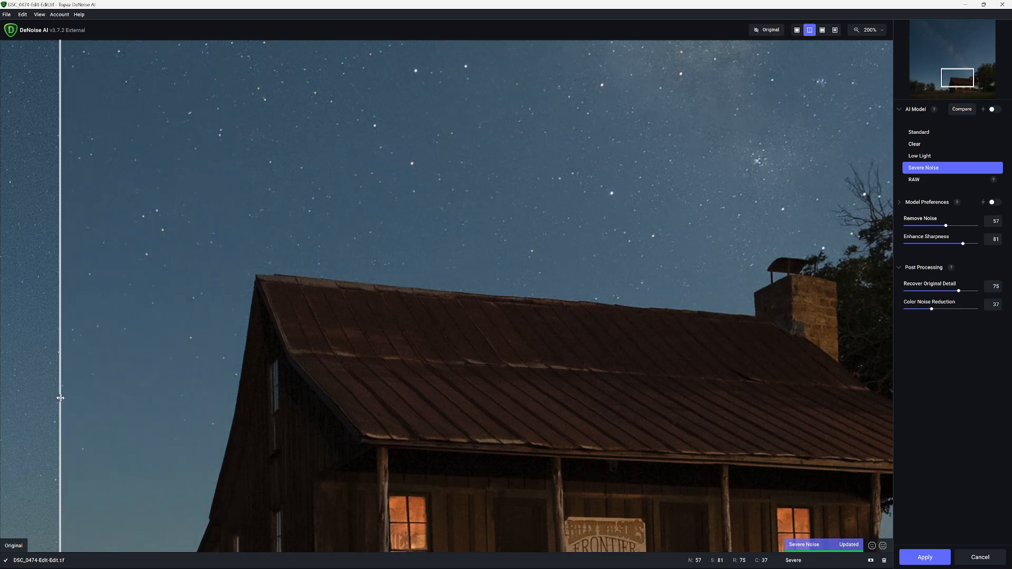
{"action": "left_click_drag", "start_coordinate": [60, 398], "coordinate": [272, 383]}
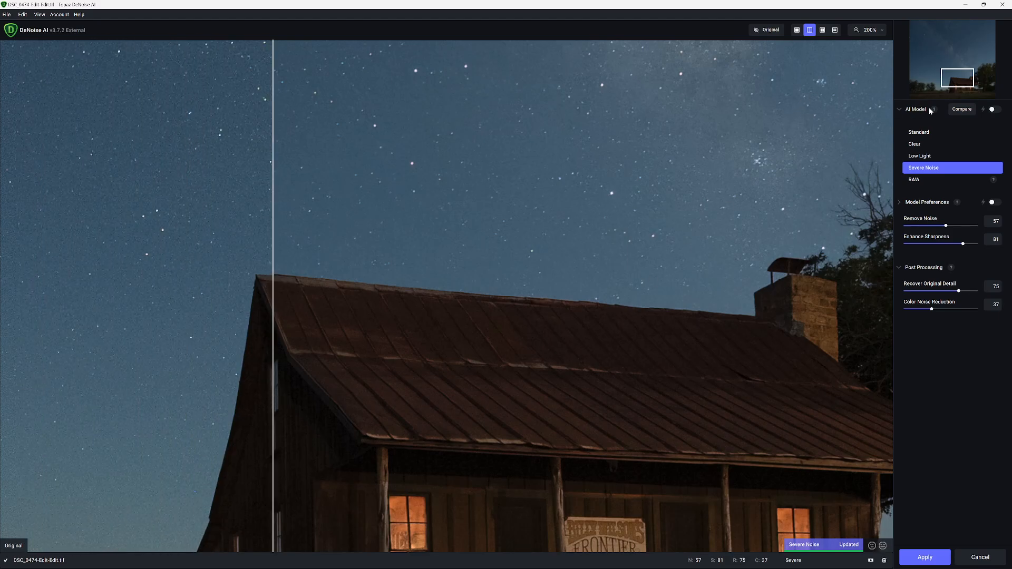
{"action": "left_click_drag", "start_coordinate": [965, 78], "coordinate": [966, 90]}
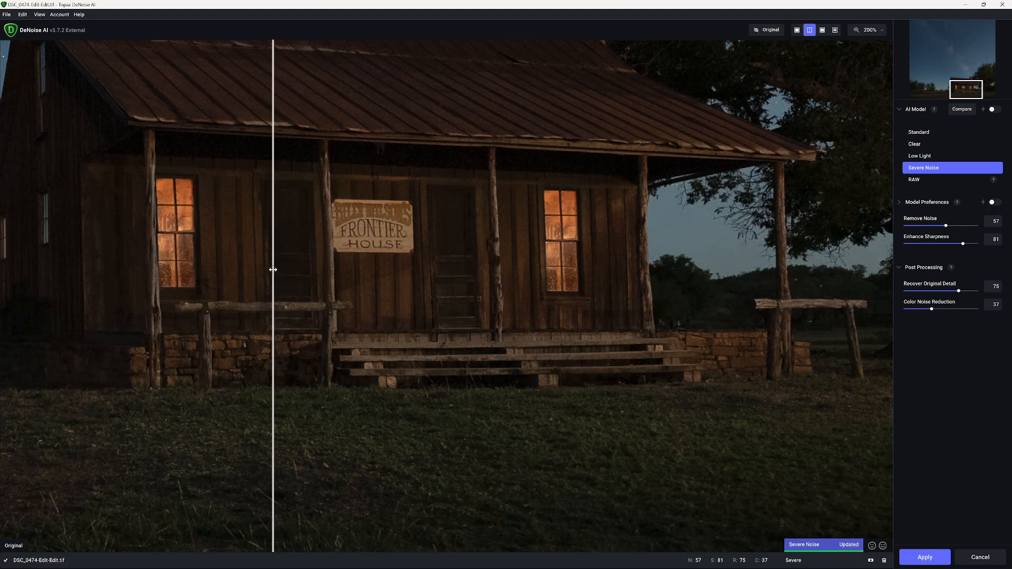
{"action": "left_click_drag", "start_coordinate": [272, 269], "coordinate": [450, 255]}
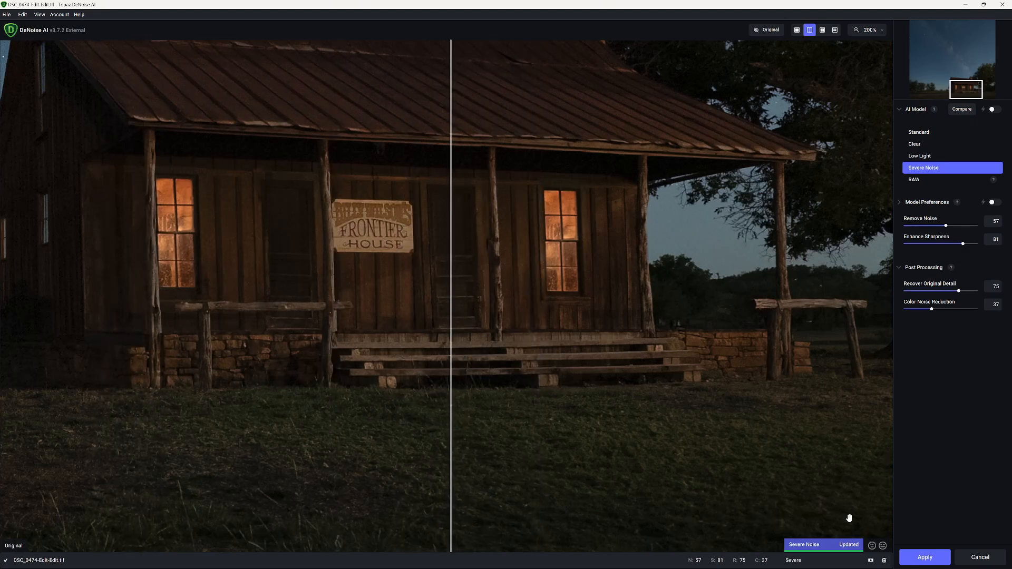
Apply the Severe Noise reduction and compare the returned DSC_0474-Edit-Edit.tif with DSC_0474.NEF in Lightroom Classic.
{"action": "left_click", "coordinate": [941, 559]}
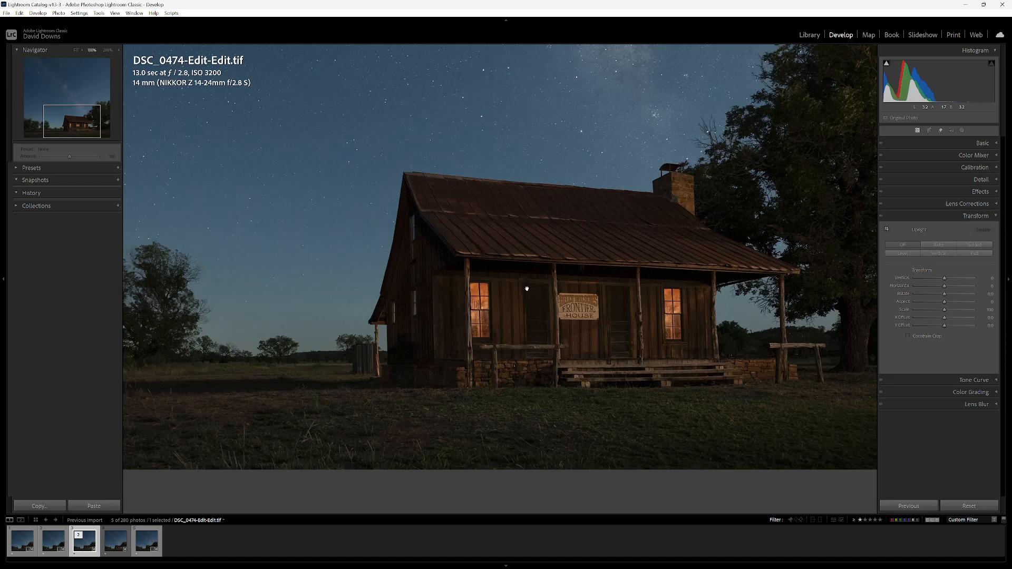
{"action": "left_click", "coordinate": [77, 49]}
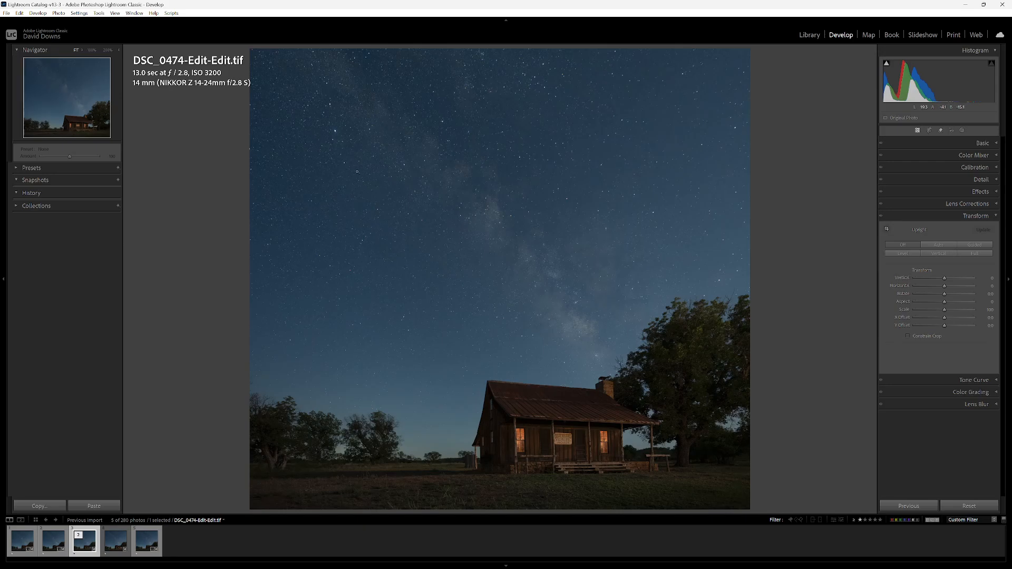
{"action": "left_click", "coordinate": [25, 557]}
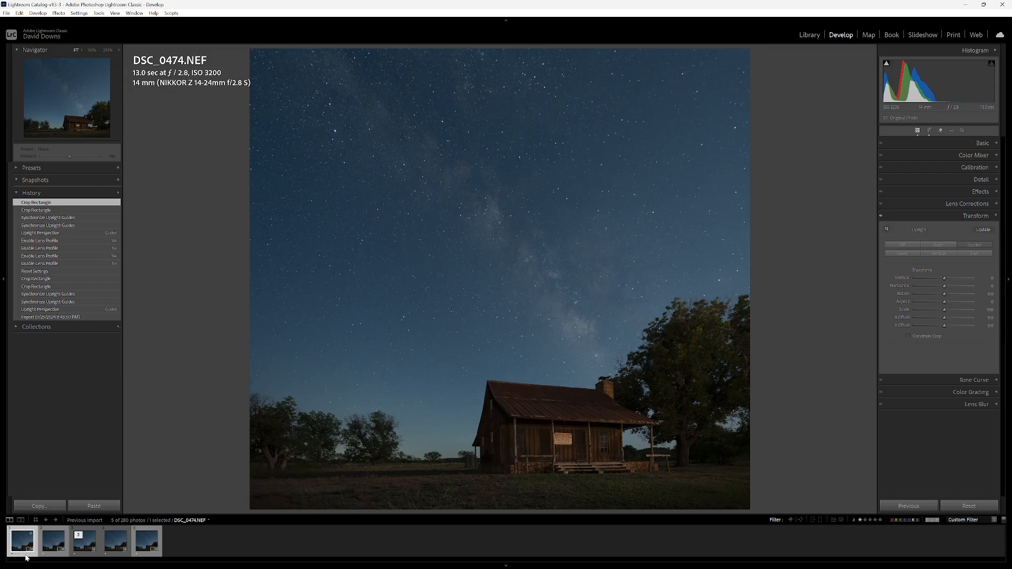
{"action": "left_click", "coordinate": [88, 558]}
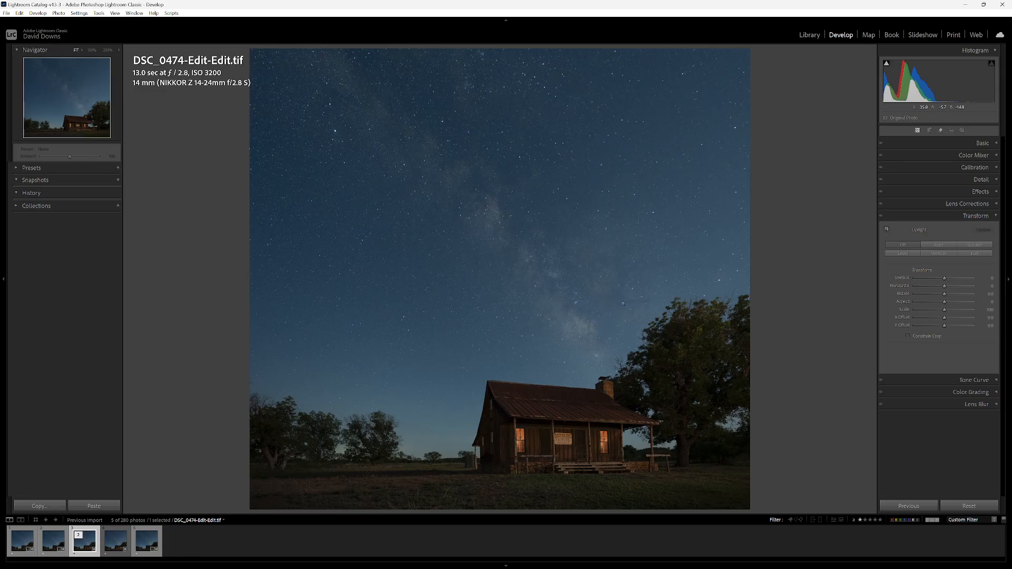
Set Clarity to +27 and raise Texture slightly on DSC_0474-Edit-Edit.tif.
{"action": "left_click", "coordinate": [930, 142]}
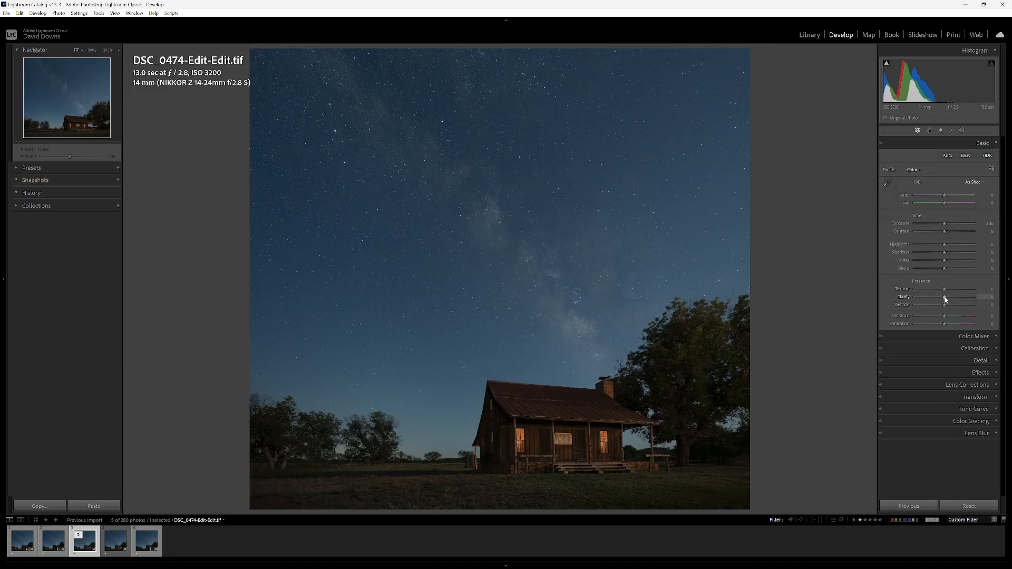
{"action": "left_click_drag", "start_coordinate": [945, 299], "coordinate": [983, 299]}
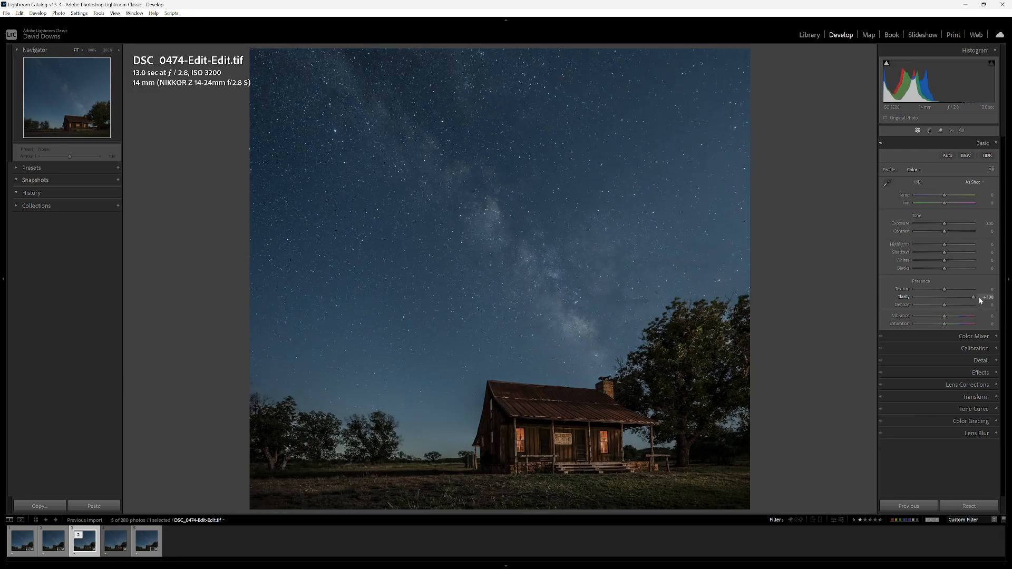
{"action": "mouse_move", "coordinate": [951, 299]}
{"action": "left_mouse_down"}
{"action": "mouse_move", "coordinate": [903, 296]}
{"action": "mouse_move", "coordinate": [1003, 294]}
{"action": "mouse_move", "coordinate": [886, 295]}
{"action": "mouse_move", "coordinate": [1011, 297]}
{"action": "mouse_move", "coordinate": [900, 294]}
{"action": "mouse_move", "coordinate": [987, 294]}
{"action": "mouse_move", "coordinate": [947, 290]}
{"action": "left_mouse_up"}
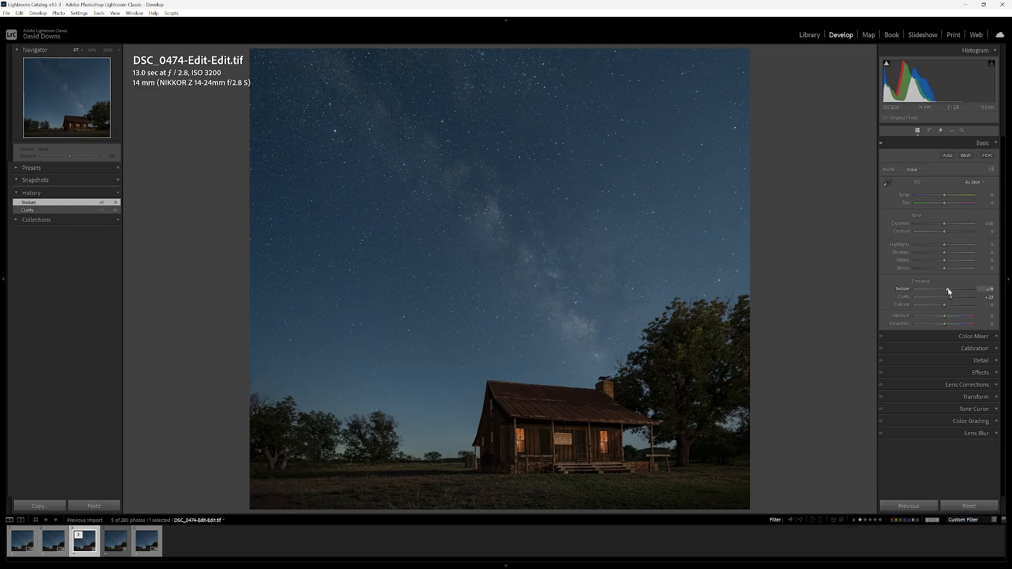
Try a Dehaze adjustment and a warmer Temp on the image, resetting both to 0.
{"action": "mouse_move", "coordinate": [944, 306]}
{"action": "left_mouse_down"}
{"action": "mouse_move", "coordinate": [952, 306]}
{"action": "mouse_move", "coordinate": [944, 307]}
{"action": "left_mouse_up"}
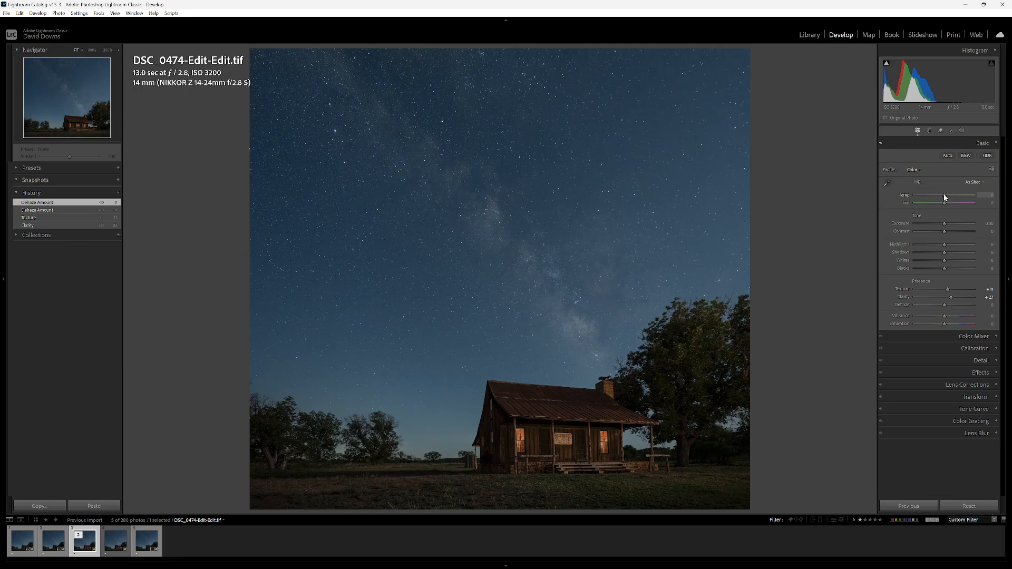
{"action": "left_click_drag", "start_coordinate": [944, 194], "coordinate": [948, 199]}
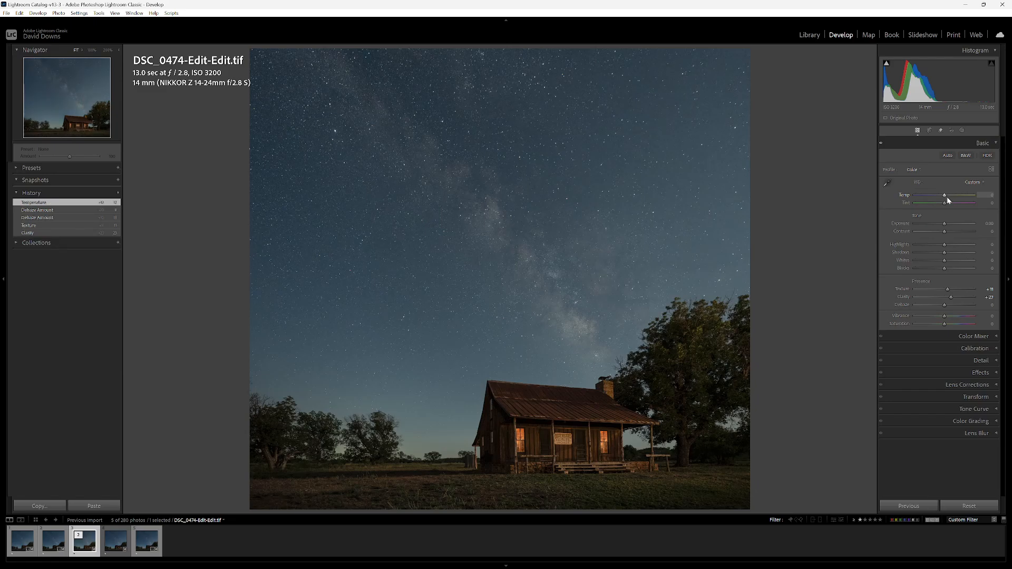
{"action": "double_click", "coordinate": [946, 197]}
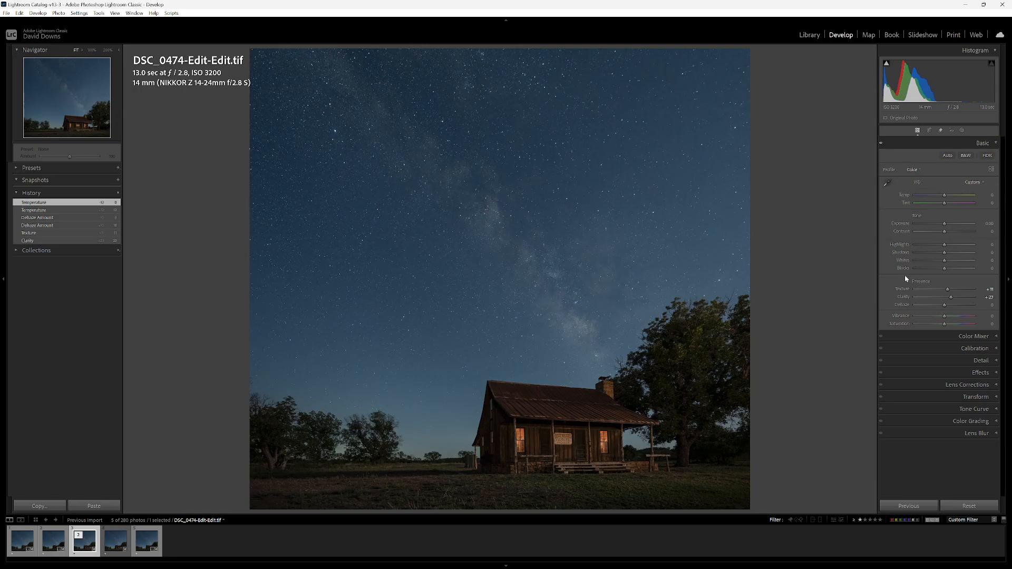
Create a sky mask on DSC_0474-Edit-Edit.tif and subtract the cabin and the tree beside it with a brush.
{"action": "left_click", "coordinate": [962, 131]}
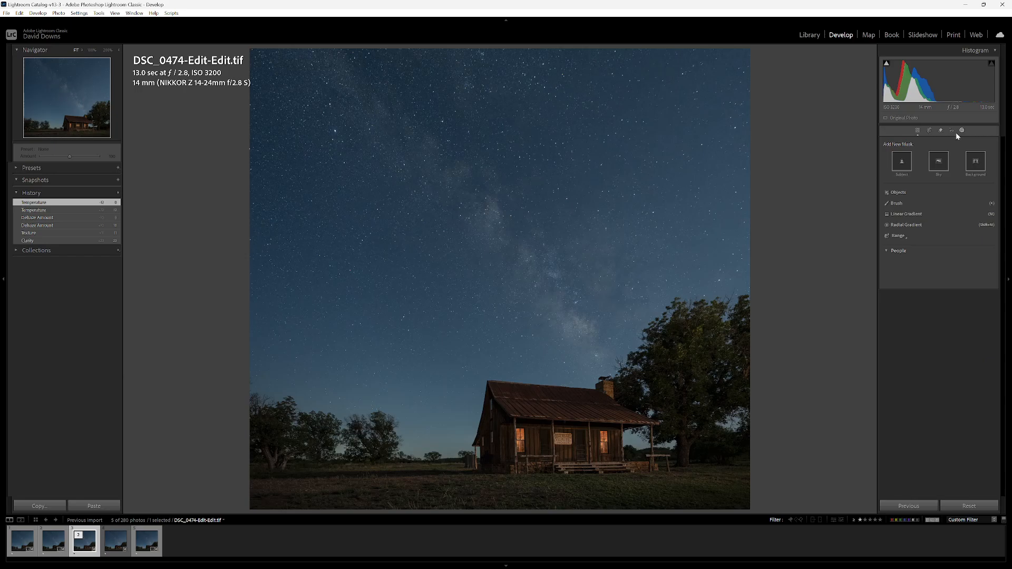
{"action": "left_click", "coordinate": [937, 162]}
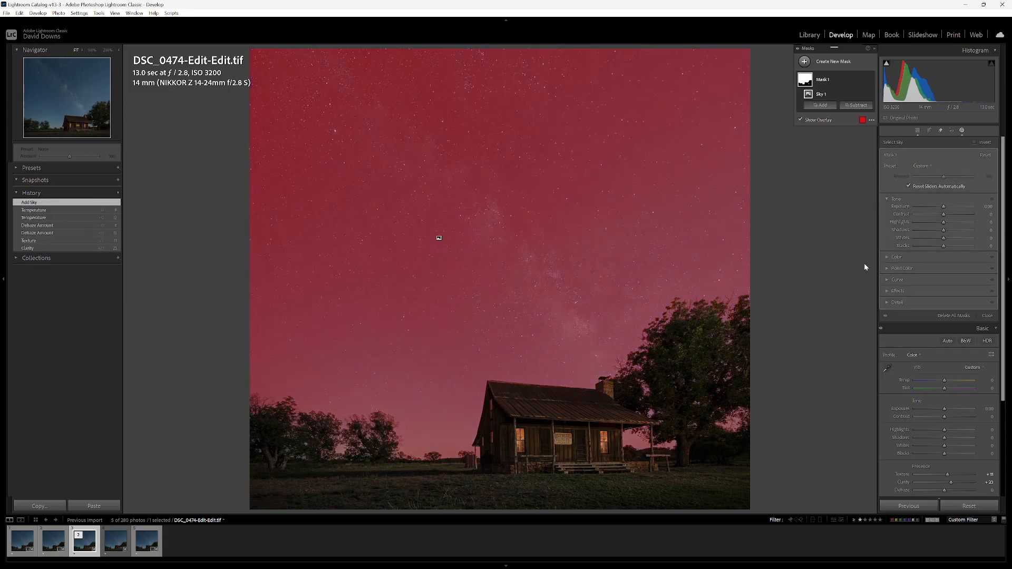
{"action": "mouse_move", "coordinate": [849, 95]}
{"action": "left_click", "coordinate": [857, 106]}
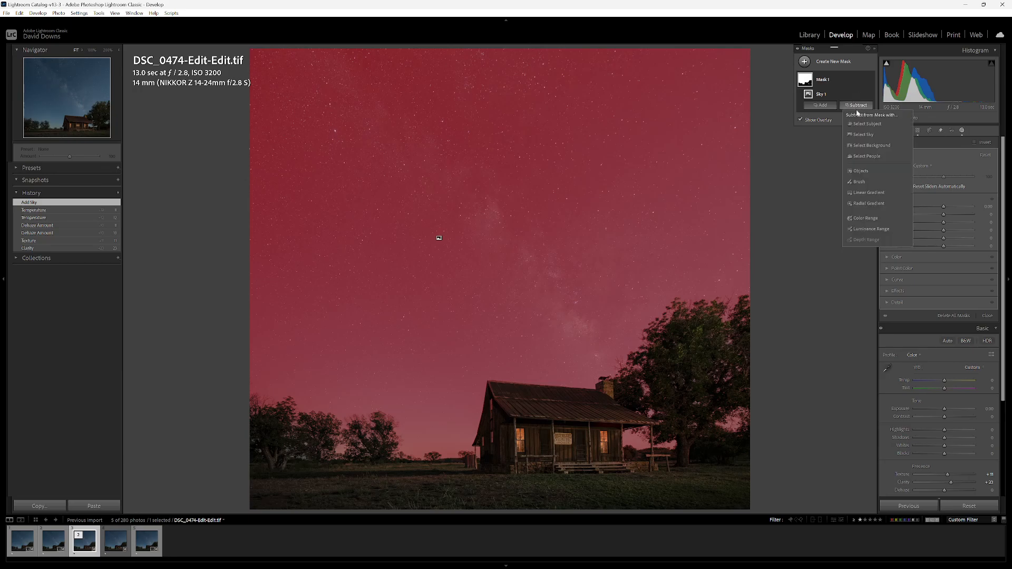
{"action": "left_click", "coordinate": [858, 181]}
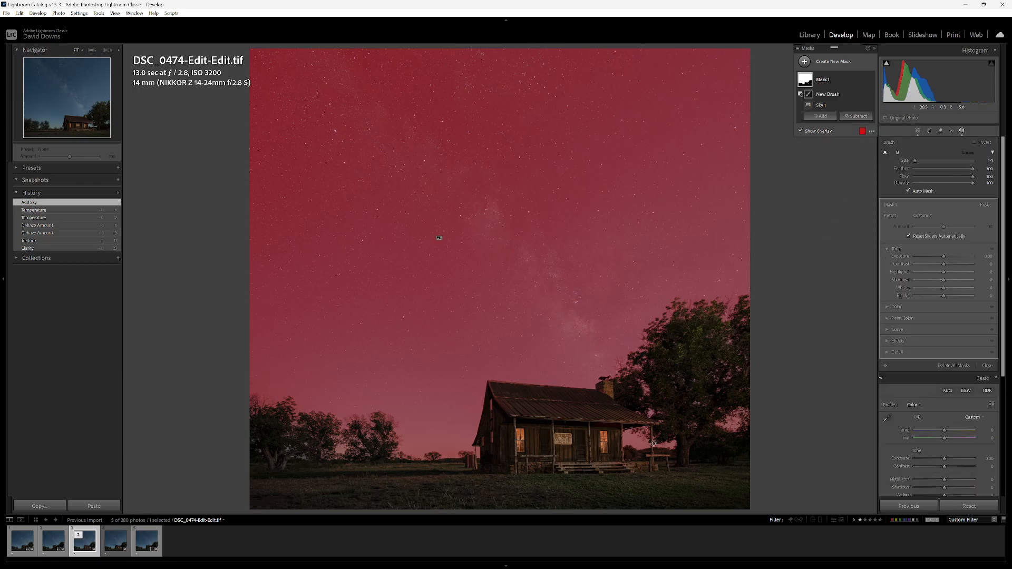
{"action": "scroll", "coordinate": [663, 369], "scroll_direction": "up", "scroll_amount": 6}
{"action": "mouse_move", "coordinate": [614, 455]}
{"action": "left_mouse_down"}
{"action": "mouse_move", "coordinate": [614, 418]}
{"action": "mouse_move", "coordinate": [598, 444]}
{"action": "mouse_move", "coordinate": [601, 404]}
{"action": "mouse_move", "coordinate": [492, 390]}
{"action": "mouse_move", "coordinate": [494, 439]}
{"action": "mouse_move", "coordinate": [497, 397]}
{"action": "mouse_move", "coordinate": [478, 470]}
{"action": "mouse_move", "coordinate": [359, 479]}
{"action": "mouse_move", "coordinate": [468, 482]}
{"action": "mouse_move", "coordinate": [252, 471]}
{"action": "mouse_move", "coordinate": [331, 471]}
{"action": "mouse_move", "coordinate": [308, 452]}
{"action": "mouse_move", "coordinate": [337, 479]}
{"action": "mouse_move", "coordinate": [375, 469]}
{"action": "mouse_move", "coordinate": [374, 437]}
{"action": "mouse_move", "coordinate": [370, 450]}
{"action": "mouse_move", "coordinate": [365, 442]}
{"action": "mouse_move", "coordinate": [374, 455]}
{"action": "mouse_move", "coordinate": [354, 473]}
{"action": "mouse_move", "coordinate": [281, 451]}
{"action": "mouse_move", "coordinate": [283, 434]}
{"action": "mouse_move", "coordinate": [255, 441]}
{"action": "mouse_move", "coordinate": [305, 432]}
{"action": "mouse_move", "coordinate": [313, 483]}
{"action": "mouse_move", "coordinate": [602, 491]}
{"action": "mouse_move", "coordinate": [704, 481]}
{"action": "mouse_move", "coordinate": [714, 458]}
{"action": "mouse_move", "coordinate": [694, 445]}
{"action": "mouse_move", "coordinate": [682, 388]}
{"action": "mouse_move", "coordinate": [668, 422]}
{"action": "mouse_move", "coordinate": [676, 396]}
{"action": "mouse_move", "coordinate": [663, 393]}
{"action": "mouse_move", "coordinate": [666, 368]}
{"action": "mouse_move", "coordinate": [674, 351]}
{"action": "mouse_move", "coordinate": [733, 344]}
{"action": "left_mouse_up"}
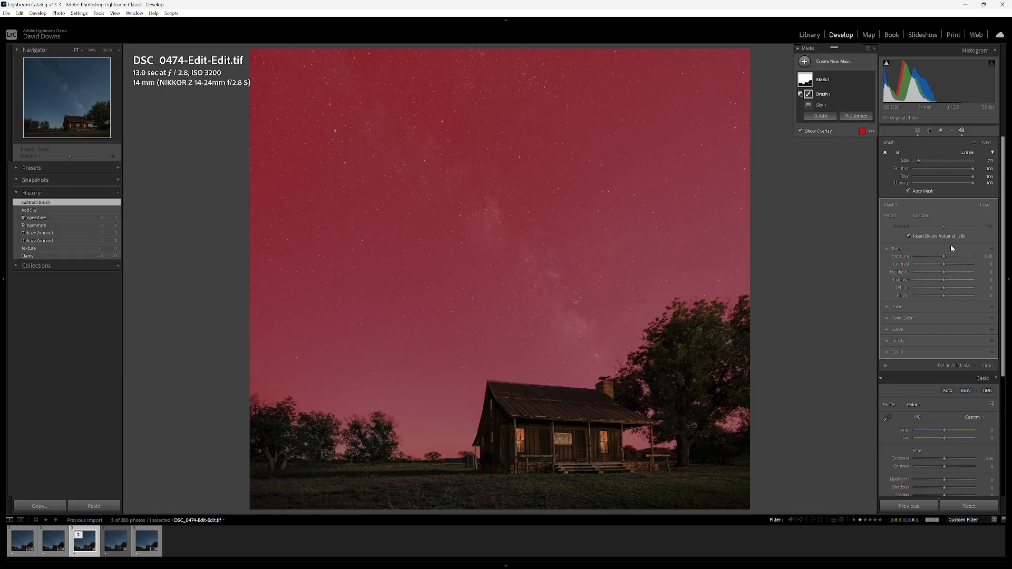
Set the sky mask's Dehaze to 27 and Highlights to 14, raise its Whites and lower its Blacks slightly.
{"action": "left_click", "coordinate": [913, 340]}
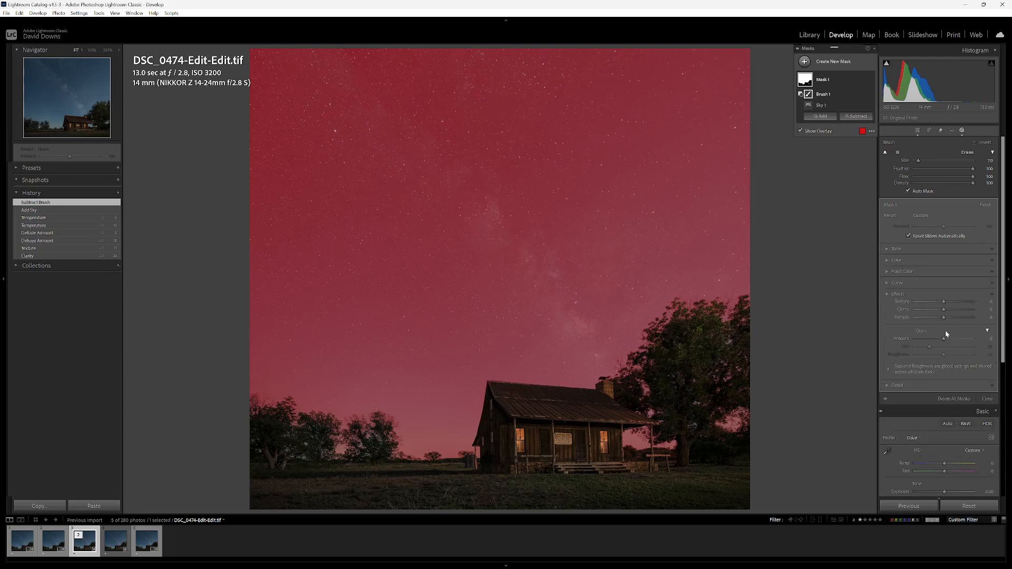
{"action": "left_click_drag", "start_coordinate": [945, 319], "coordinate": [952, 317]}
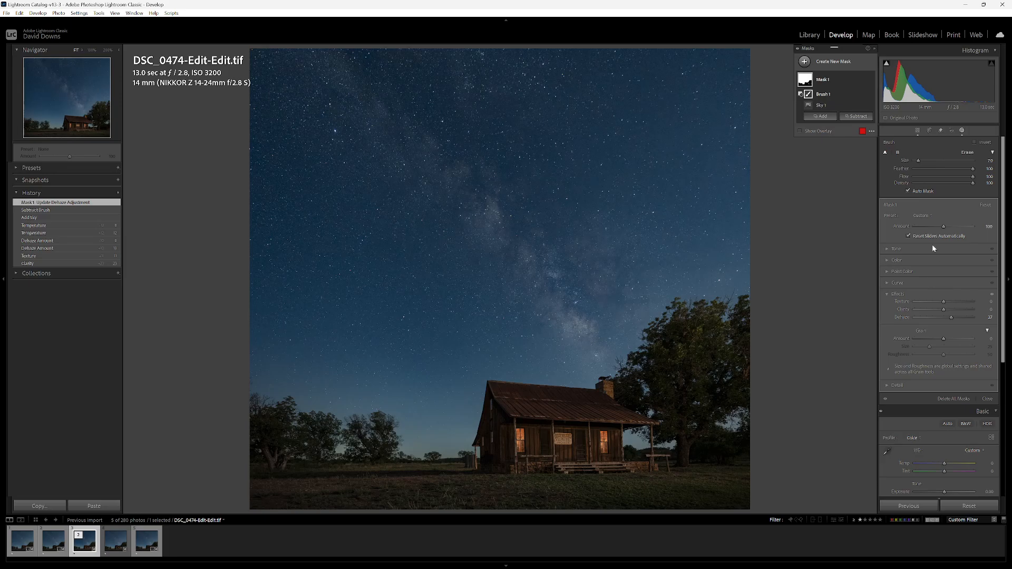
{"action": "left_click", "coordinate": [896, 249]}
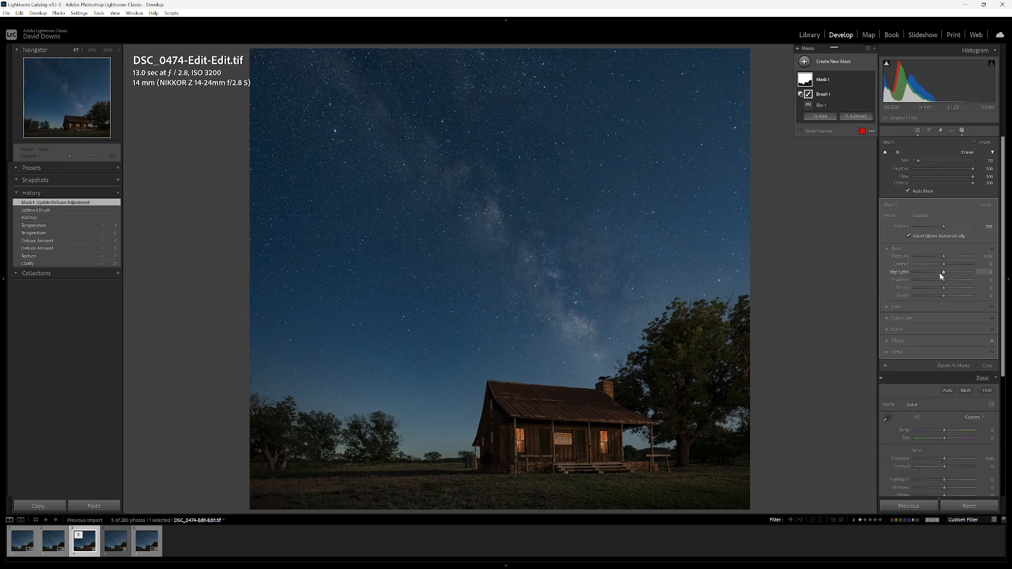
{"action": "left_click_drag", "start_coordinate": [944, 272], "coordinate": [951, 275]}
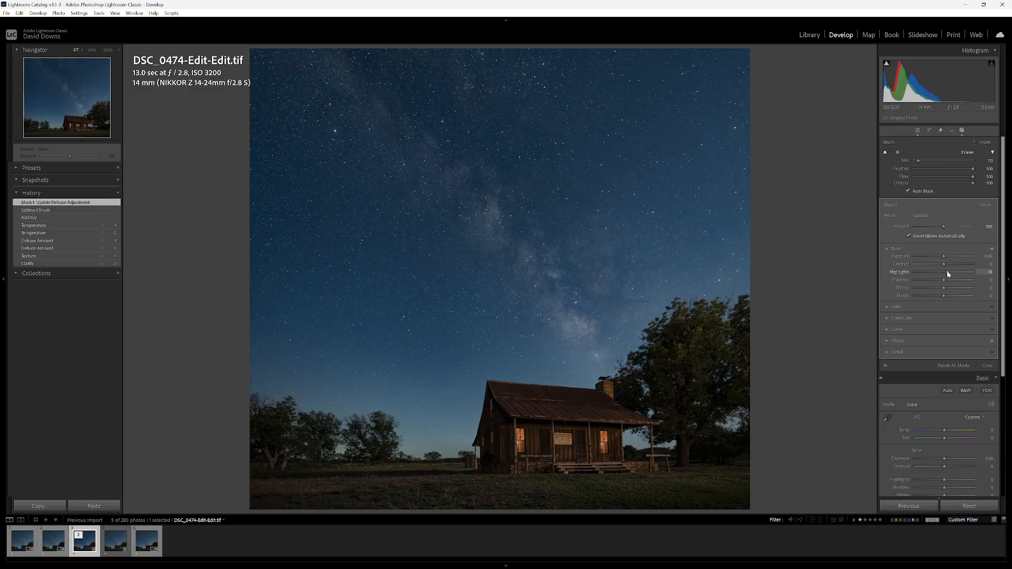
{"action": "left_click_drag", "start_coordinate": [947, 274], "coordinate": [948, 274]}
{"action": "left_click_drag", "start_coordinate": [948, 273], "coordinate": [940, 292]}
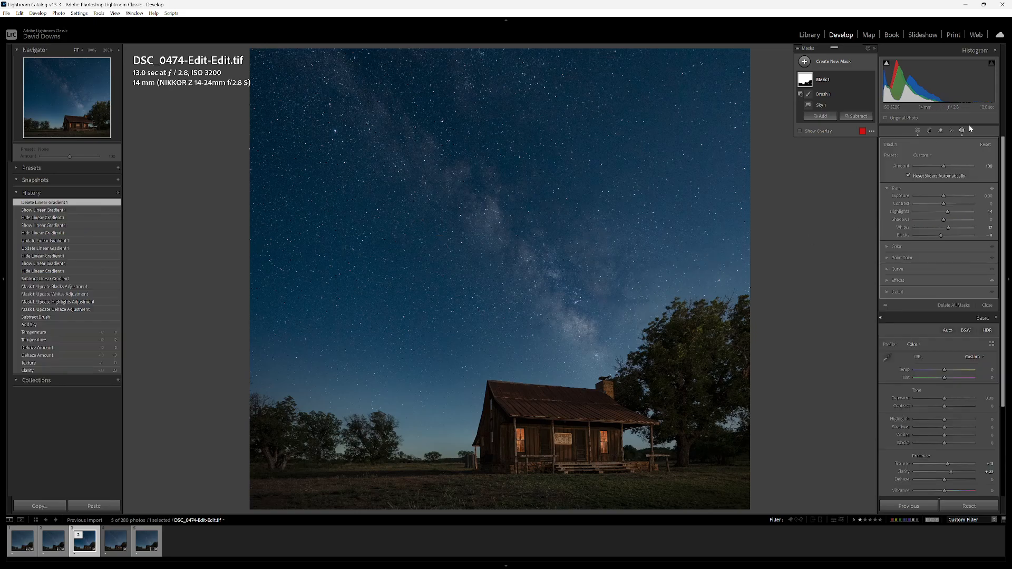
Add a radial gradient mask, rotate it diagonally along the Milky Way and center it on the galactic band.
{"action": "left_click", "coordinate": [806, 63]}
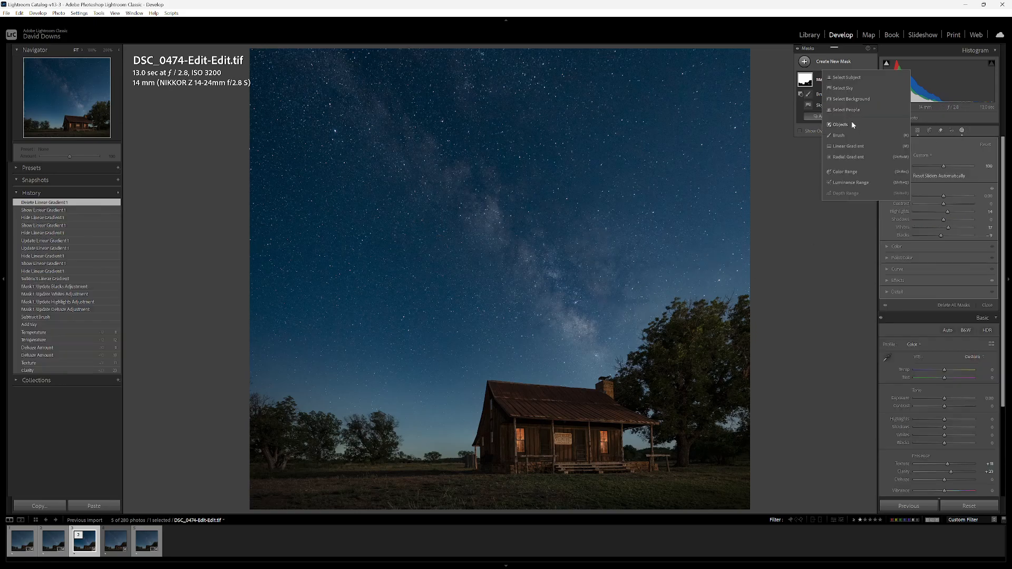
{"action": "left_click", "coordinate": [850, 158]}
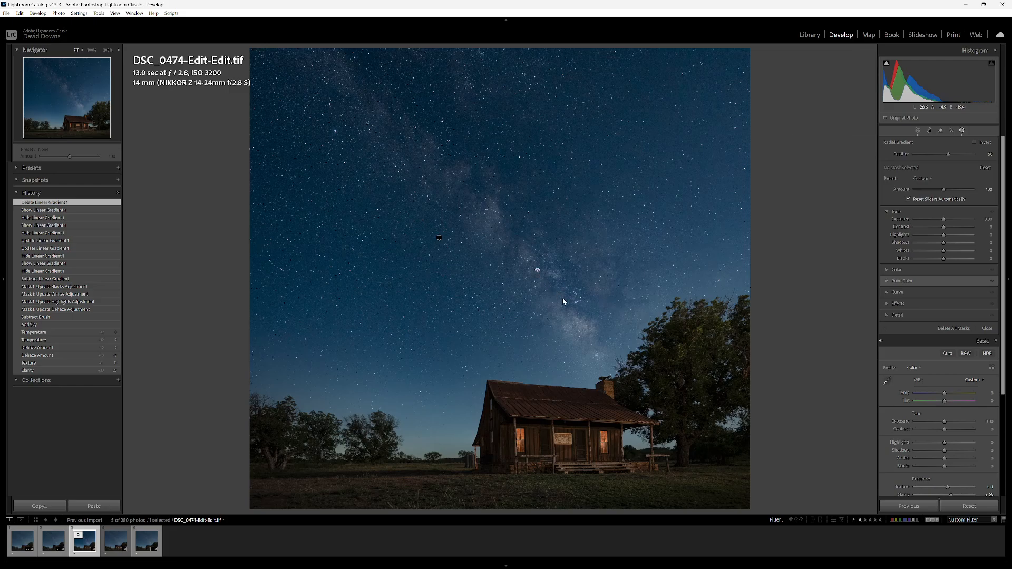
{"action": "left_click_drag", "start_coordinate": [537, 270], "coordinate": [923, 380]}
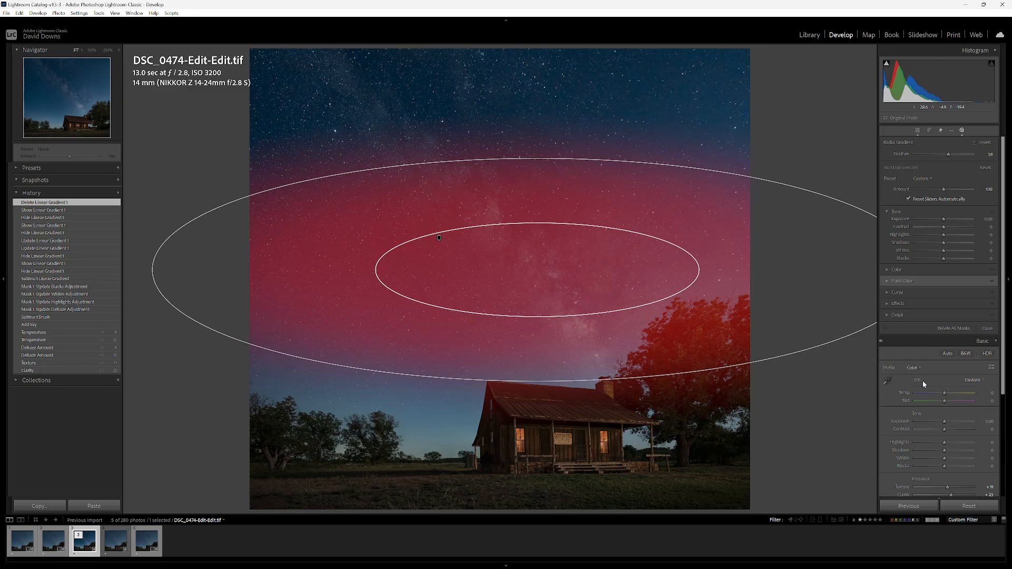
{"action": "left_click_drag", "start_coordinate": [826, 351], "coordinate": [591, 483]}
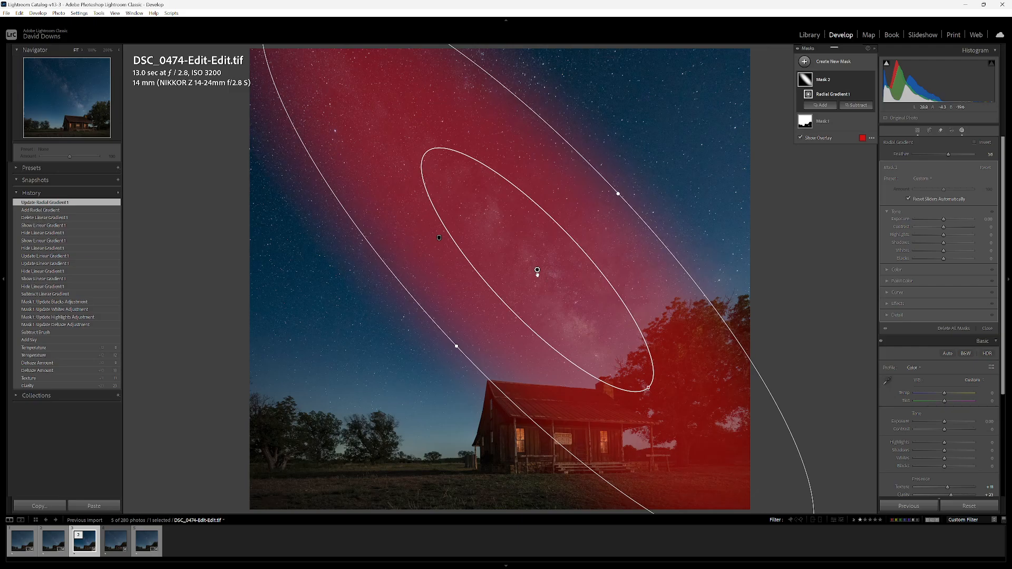
{"action": "left_click_drag", "start_coordinate": [537, 269], "coordinate": [507, 241]}
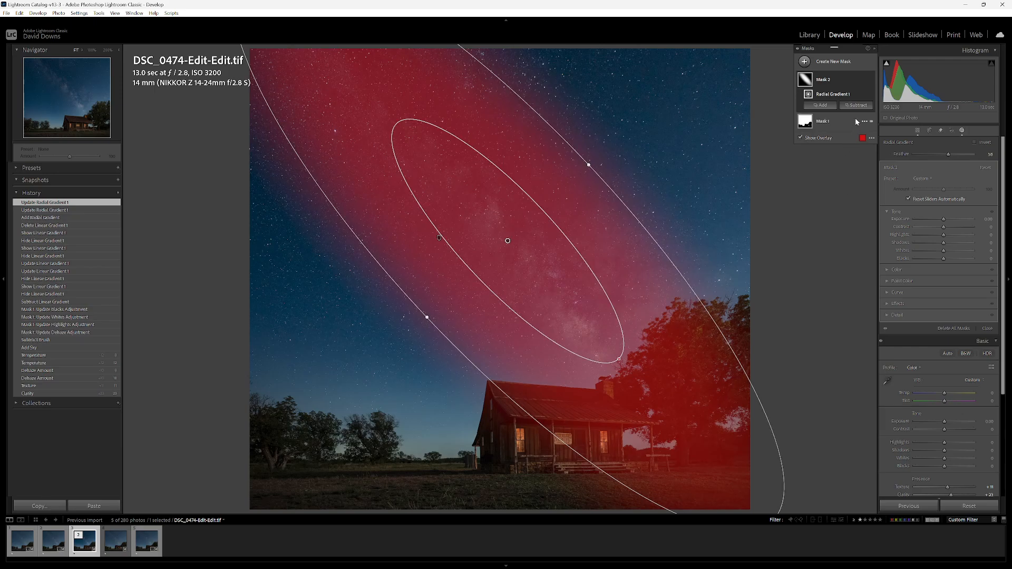
Intersect the radial gradient mask with the sky and widen the gradient on both sides of the Milky Way.
{"action": "mouse_move", "coordinate": [866, 96]}
{"action": "left_click", "coordinate": [865, 95]}
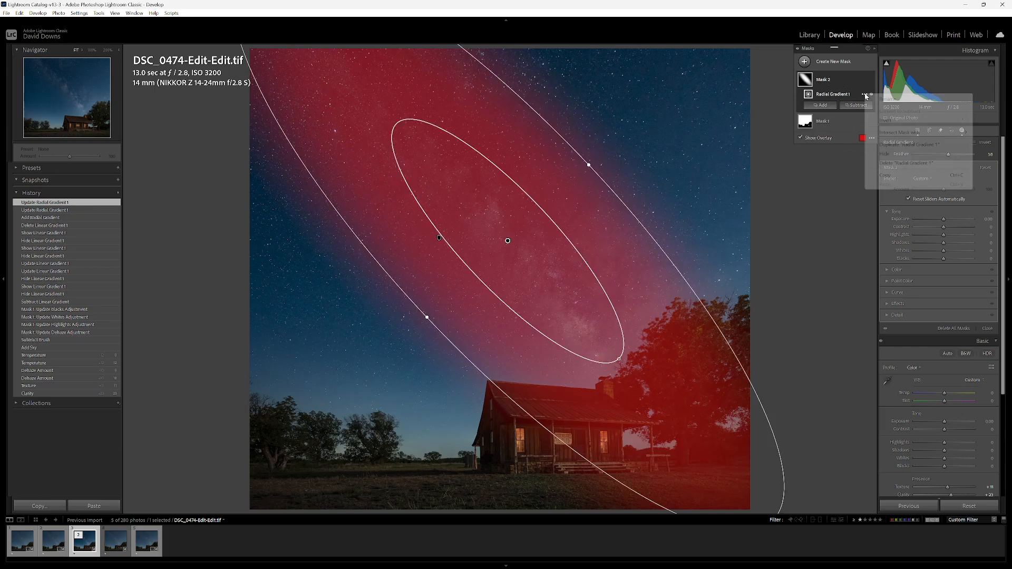
{"action": "mouse_move", "coordinate": [894, 133]}
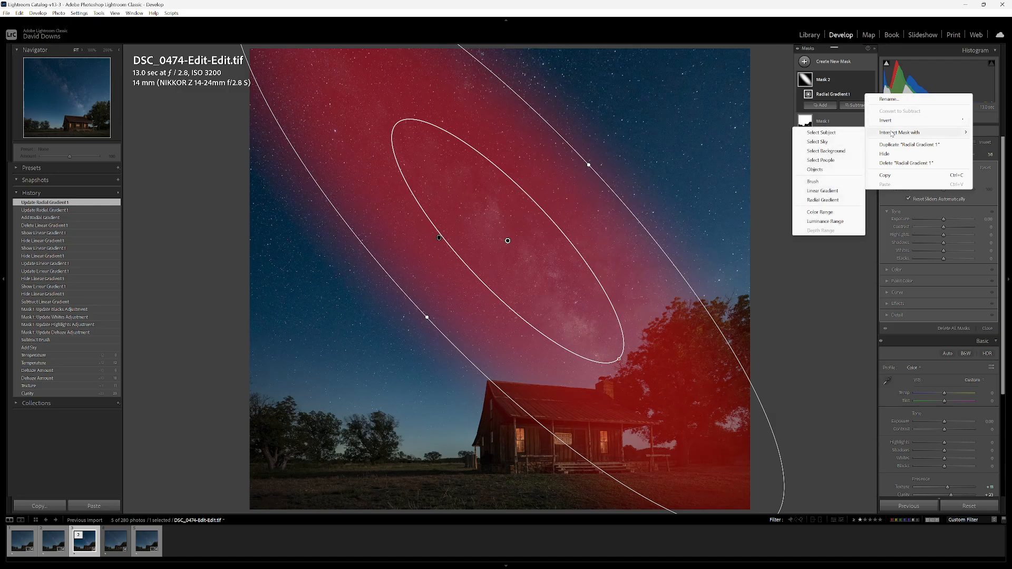
{"action": "left_click", "coordinate": [822, 143]}
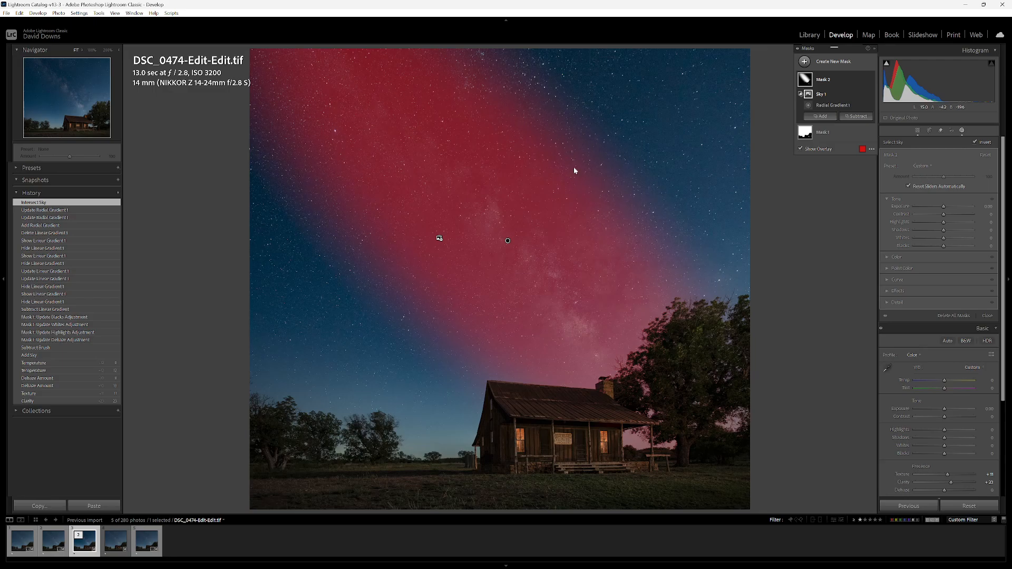
{"action": "left_click", "coordinate": [508, 241]}
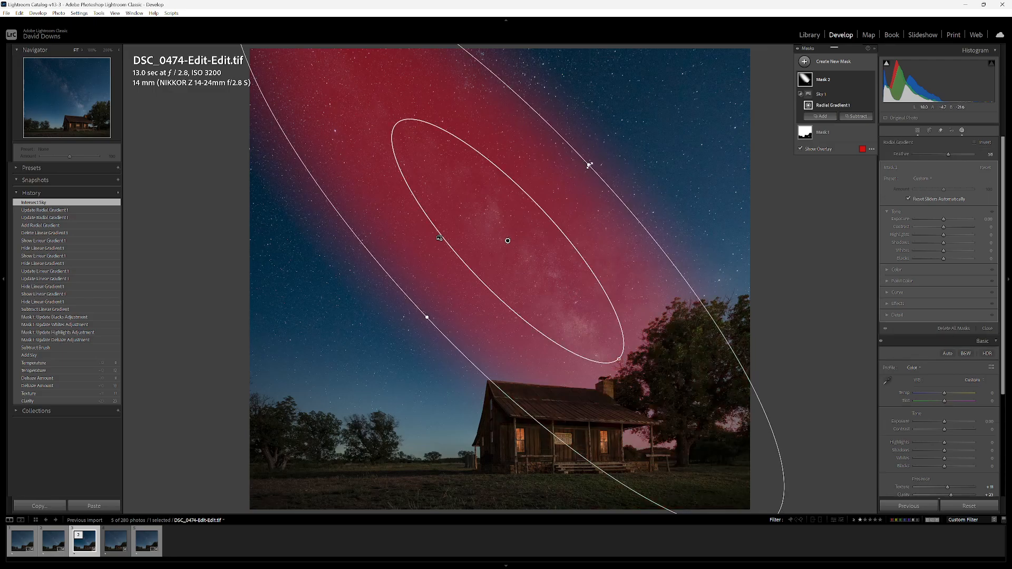
{"action": "left_click_drag", "start_coordinate": [590, 165], "coordinate": [640, 115]}
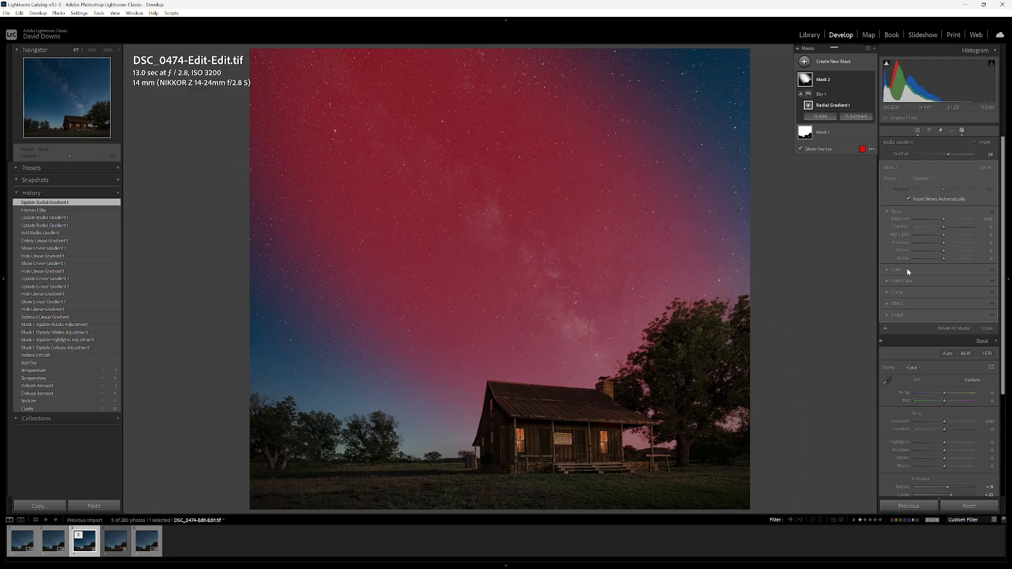
Raise the Milky Way mask's Clarity and set its Blacks to -14, Whites to 40 and Highlights to 17.
{"action": "left_click", "coordinate": [895, 304]}
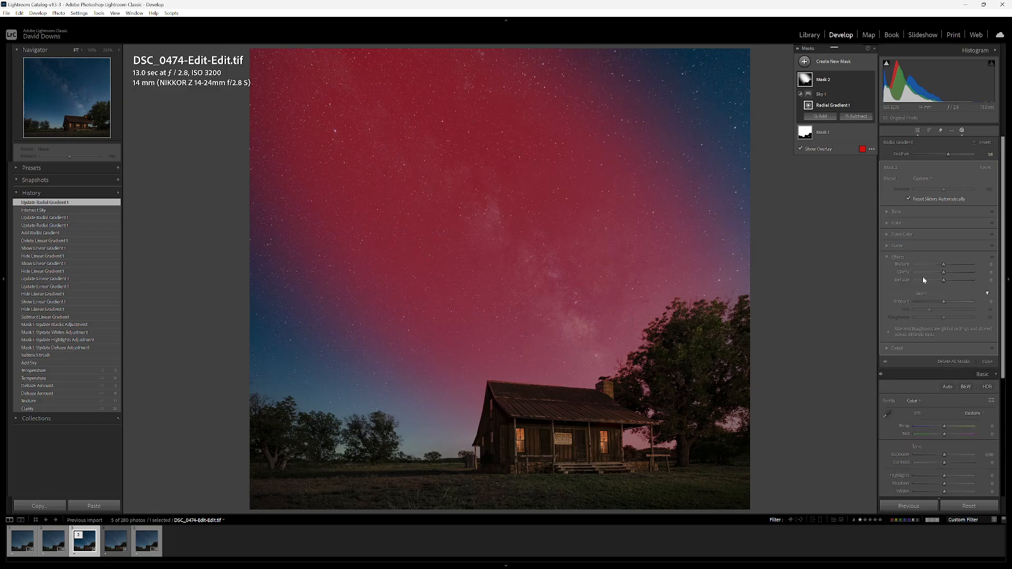
{"action": "left_click", "coordinate": [944, 273]}
{"action": "left_click_drag", "start_coordinate": [948, 271], "coordinate": [948, 271]}
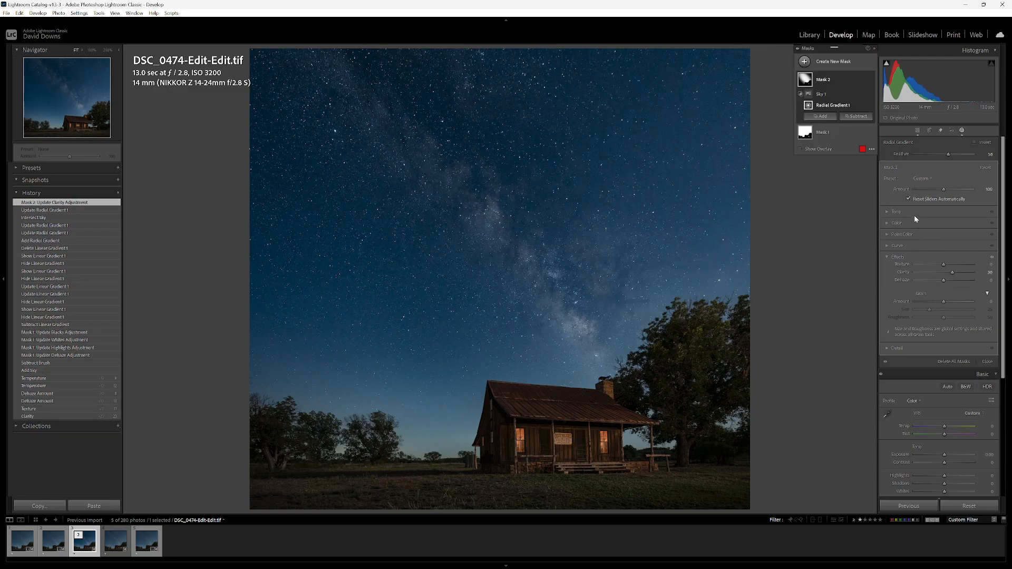
{"action": "left_click", "coordinate": [898, 212]}
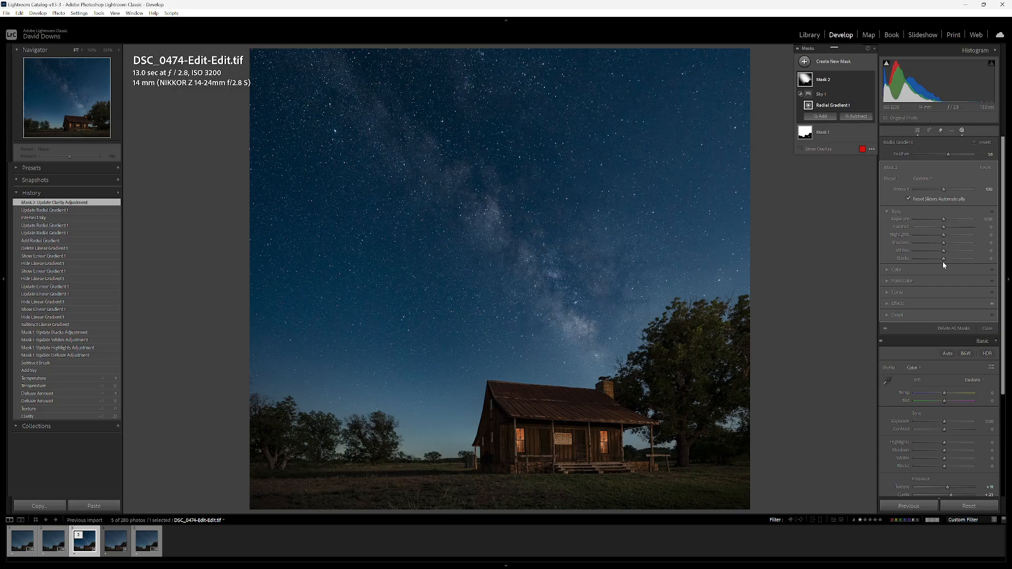
{"action": "left_click_drag", "start_coordinate": [942, 260], "coordinate": [947, 235]}
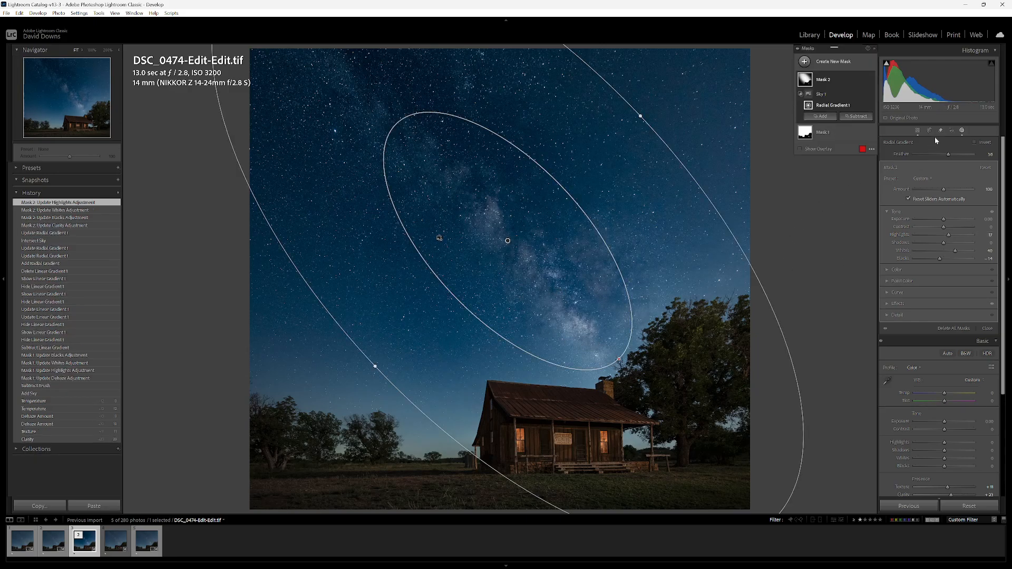
Try a lower Saturation on the sky mask (Mask 1), reset it to 0, and warm the mask's Temp to 17.
{"action": "left_click", "coordinate": [962, 131]}
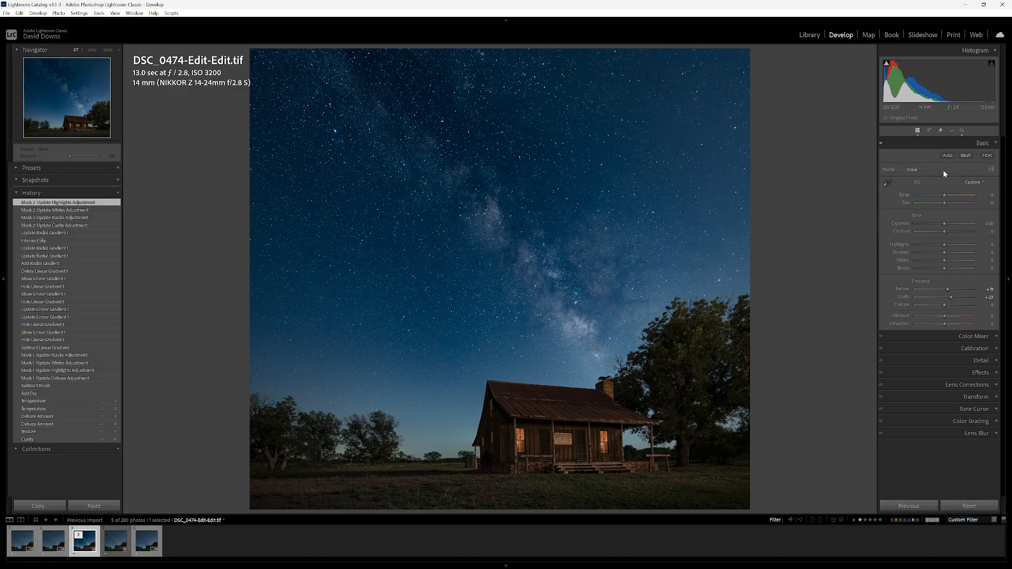
{"action": "left_click", "coordinate": [962, 130]}
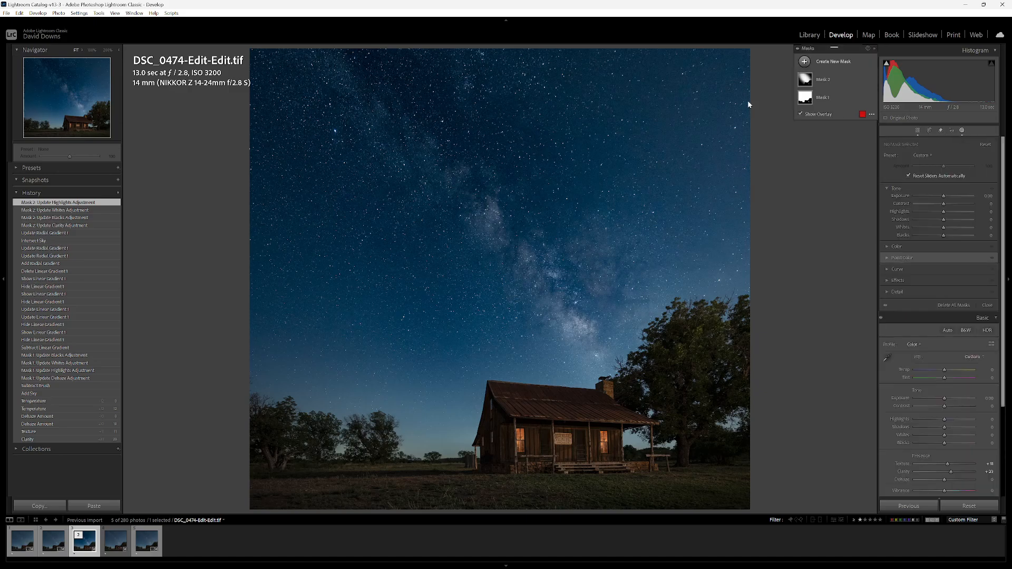
{"action": "left_click", "coordinate": [807, 98]}
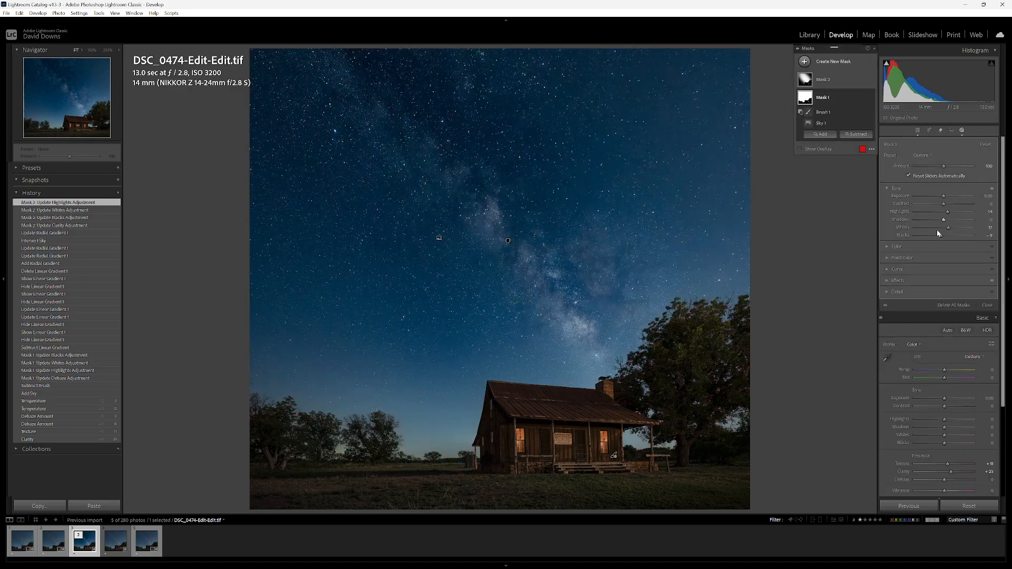
{"action": "left_click", "coordinate": [903, 247]}
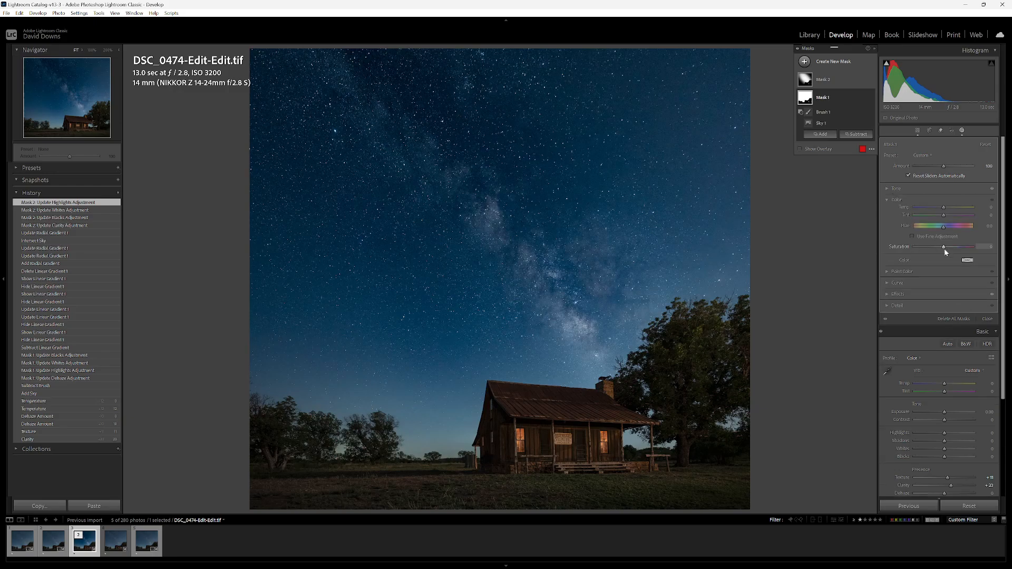
{"action": "left_click_drag", "start_coordinate": [943, 248], "coordinate": [936, 248]}
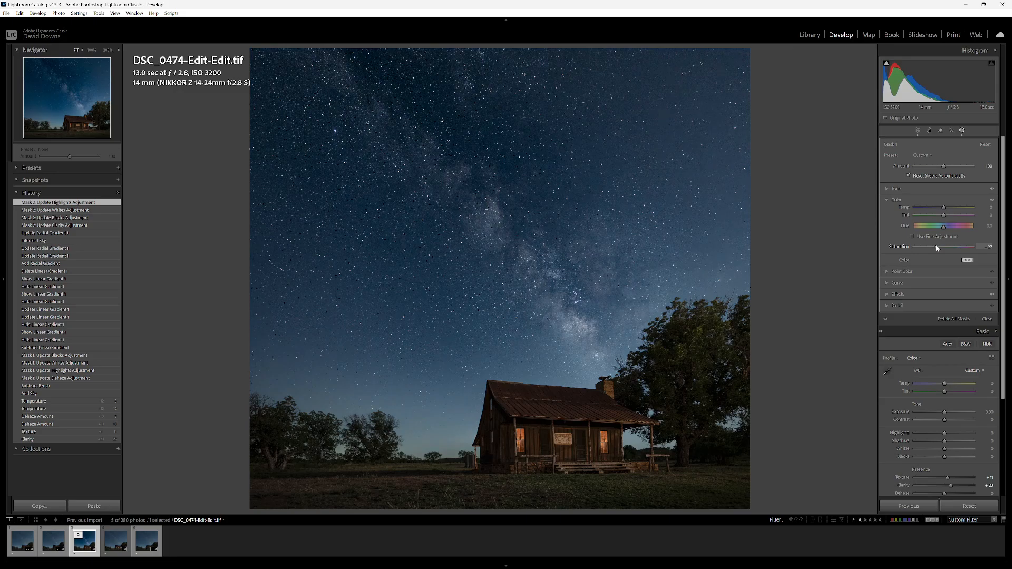
{"action": "double_click", "coordinate": [936, 247]}
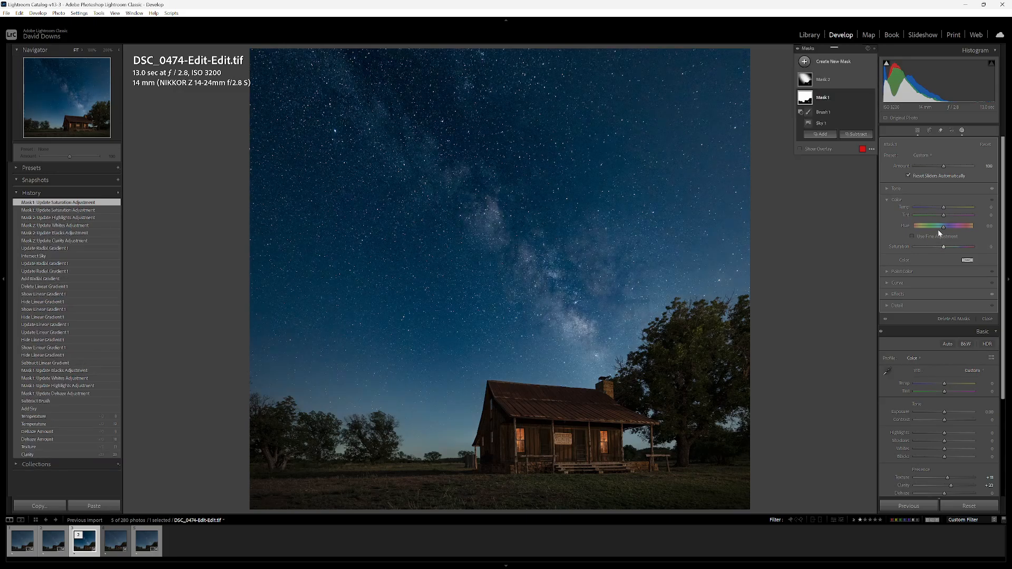
{"action": "left_click_drag", "start_coordinate": [945, 210], "coordinate": [947, 207]}
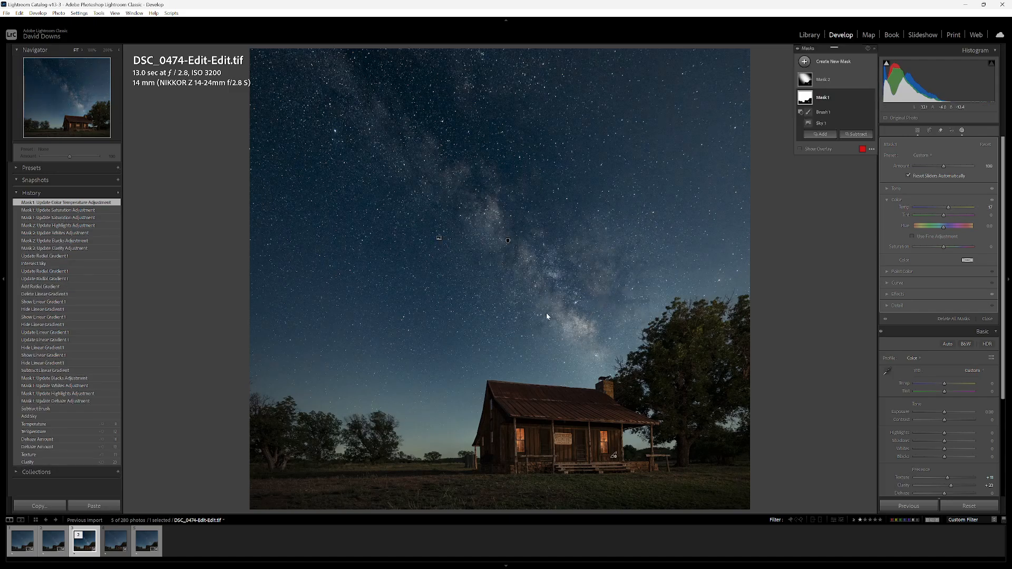
Raise the whole image's Vibrance slightly and sharpen it with Amount 43, Radius 0.5, Detail 62 and Masking 86.
{"action": "left_click", "coordinate": [961, 132]}
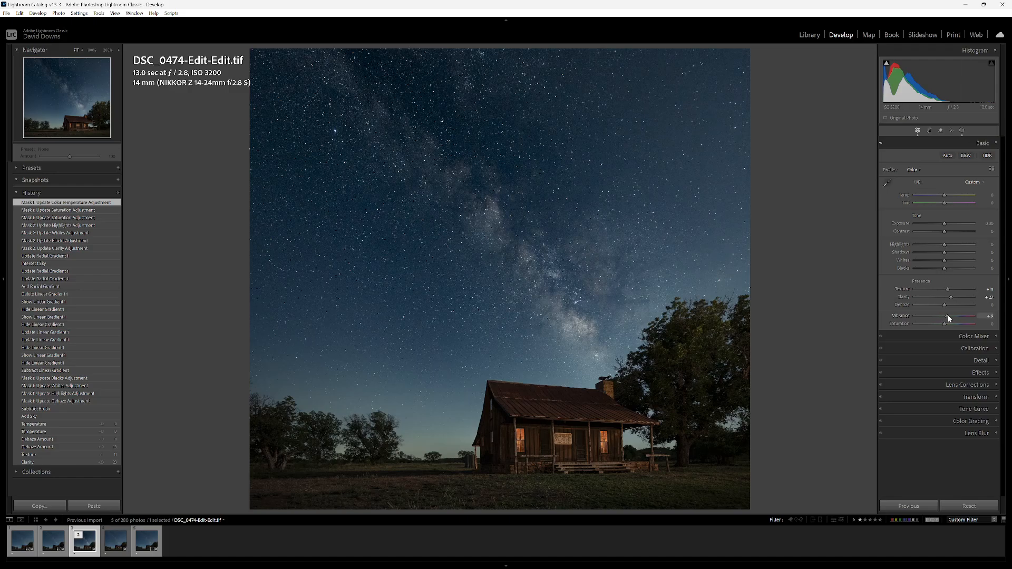
{"action": "left_click_drag", "start_coordinate": [947, 316], "coordinate": [947, 318]}
{"action": "left_click", "coordinate": [937, 362]}
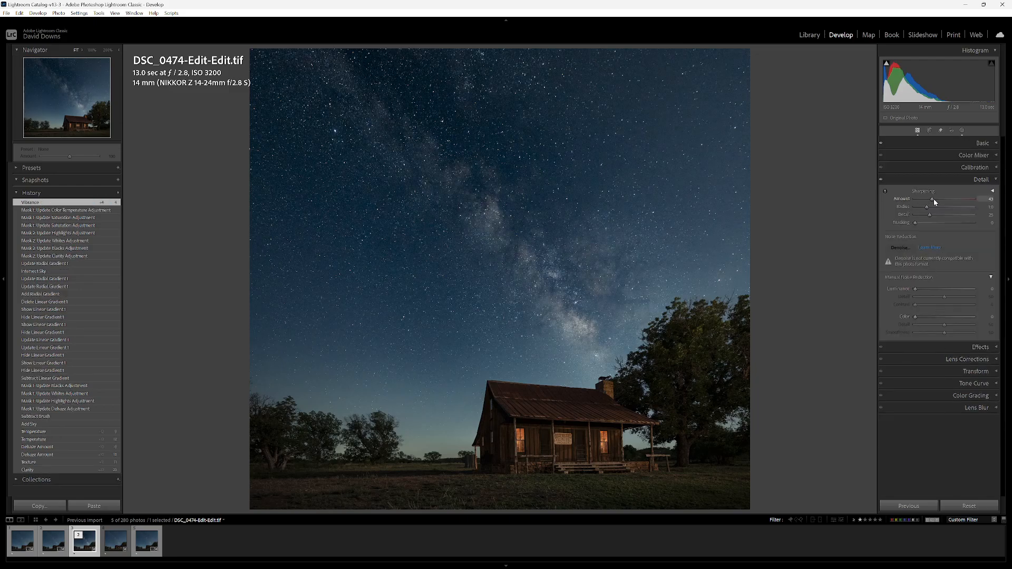
{"action": "left_click_drag", "start_coordinate": [933, 201], "coordinate": [934, 200]}
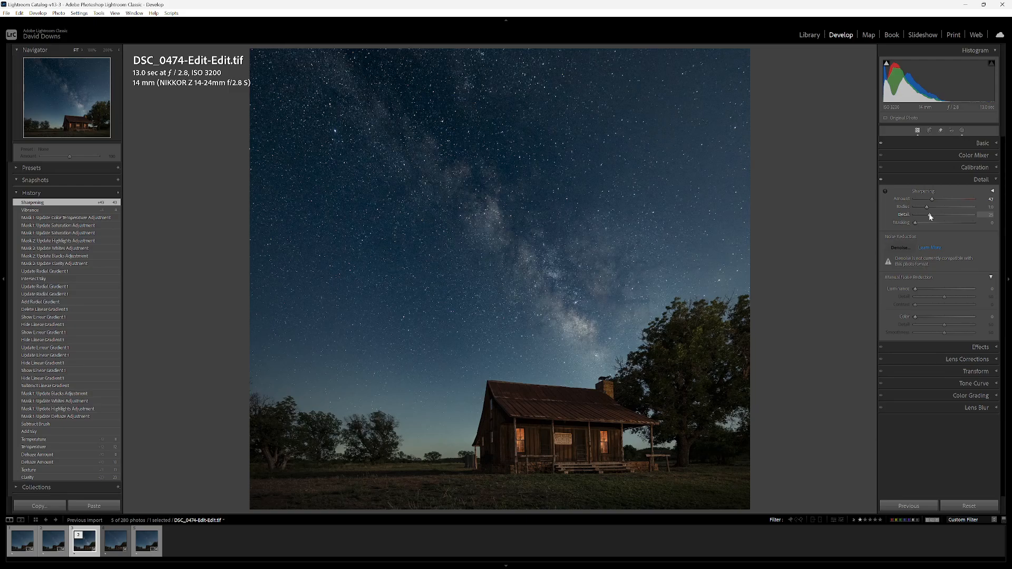
{"action": "key", "text": "alt"}
{"action": "left_click_drag", "start_coordinate": [932, 199], "coordinate": [932, 199]}
{"action": "left_click_drag", "start_coordinate": [915, 223], "coordinate": [951, 216]}
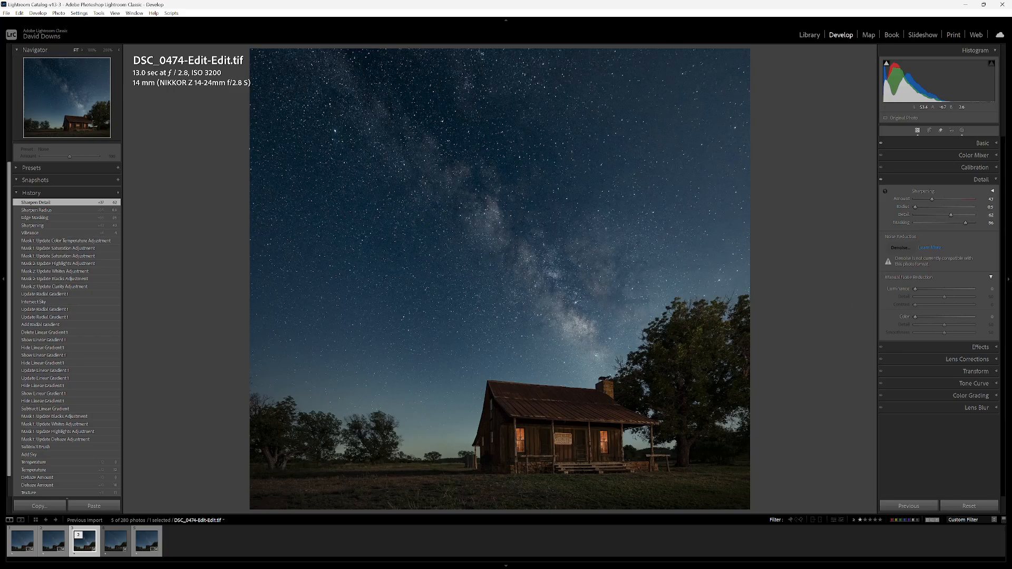
Heal the blemish in the tree foliage at the photo's right edge and move its sample source up to nearby foliage.
{"action": "left_click", "coordinate": [584, 466]}
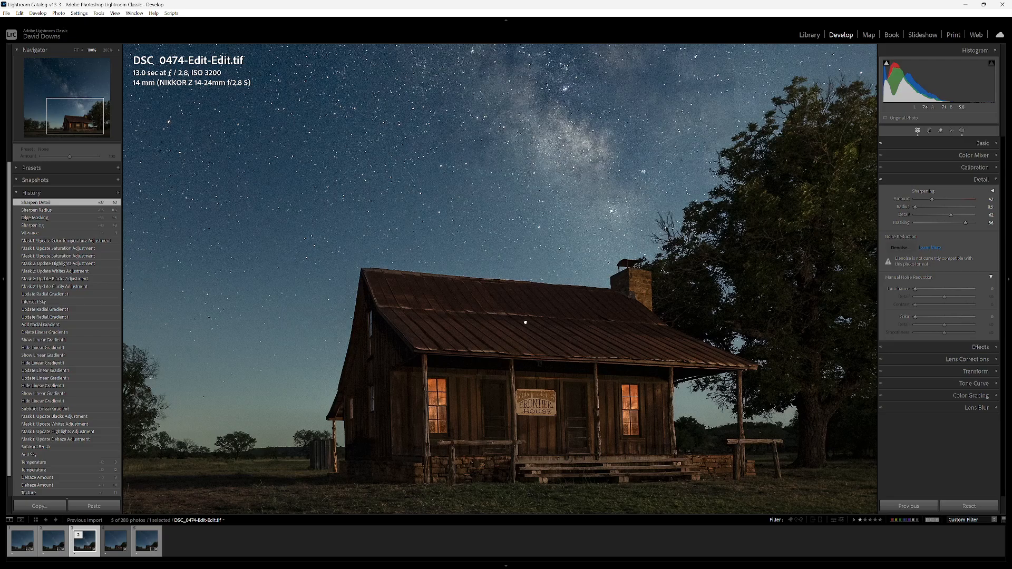
{"action": "left_click", "coordinate": [526, 325]}
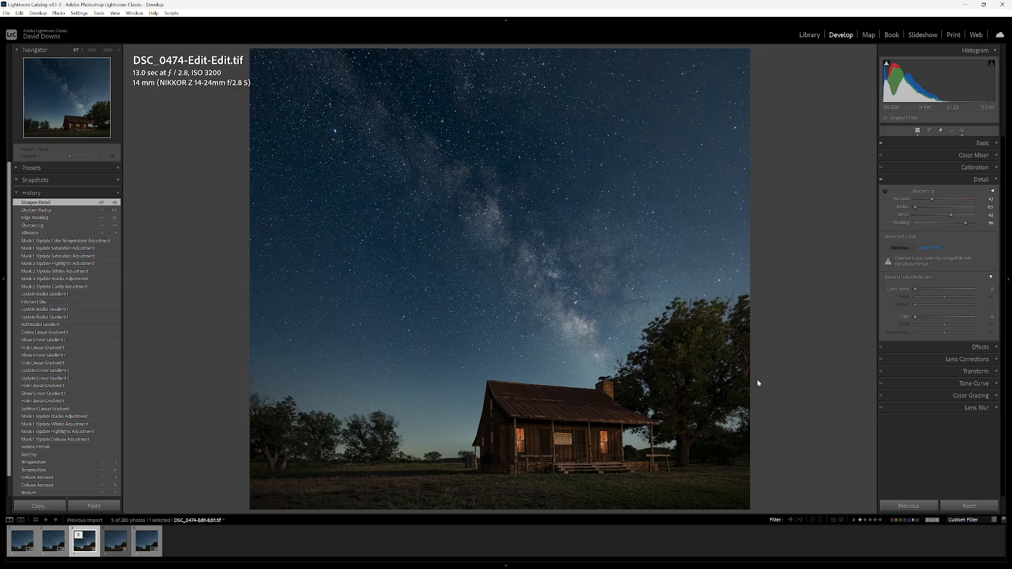
{"action": "left_click", "coordinate": [940, 131]}
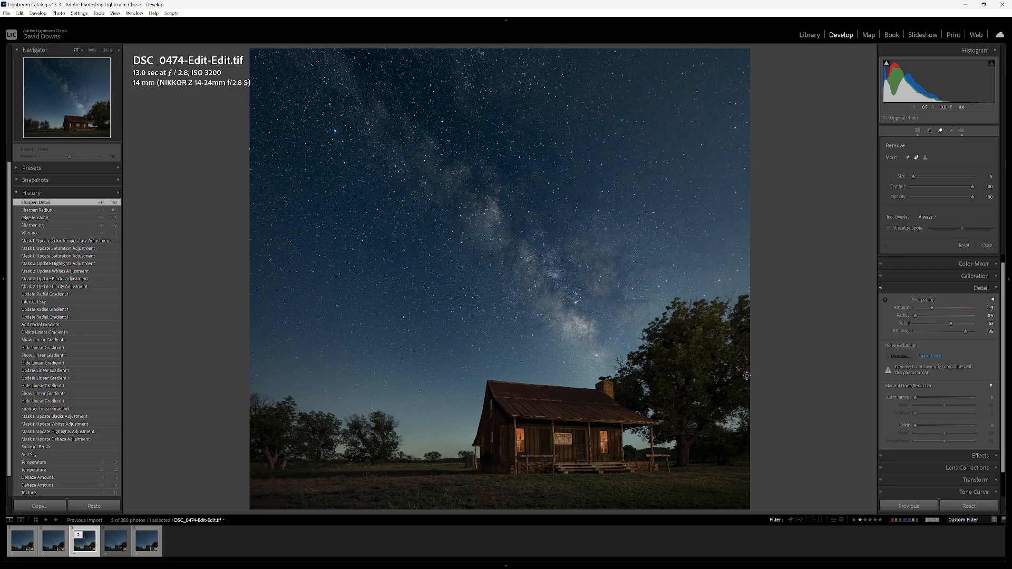
{"action": "scroll", "coordinate": [746, 376], "scroll_direction": "up", "scroll_amount": 5}
{"action": "left_click_drag", "start_coordinate": [744, 377], "coordinate": [741, 392]}
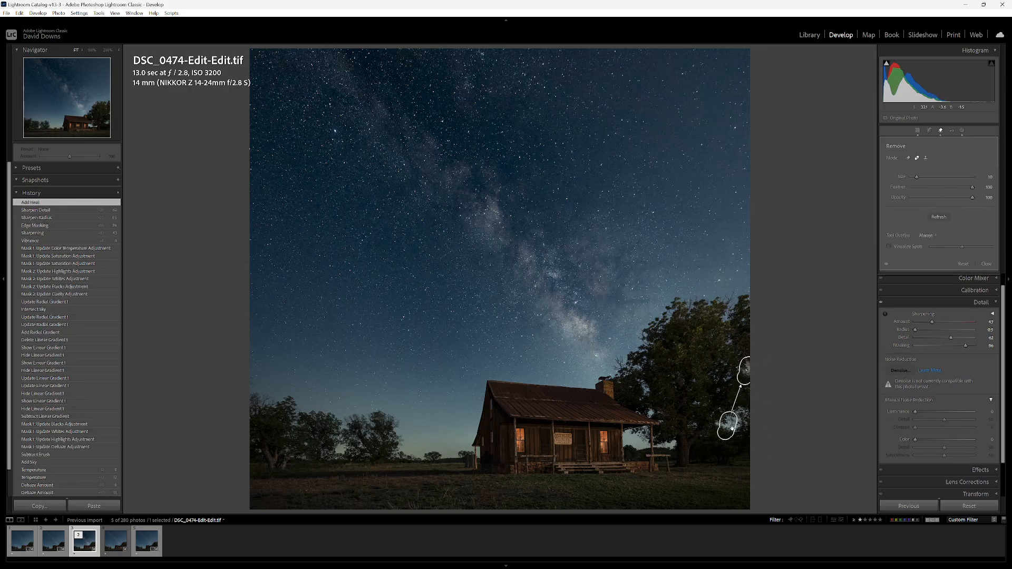
{"action": "left_click_drag", "start_coordinate": [733, 392], "coordinate": [730, 392]}
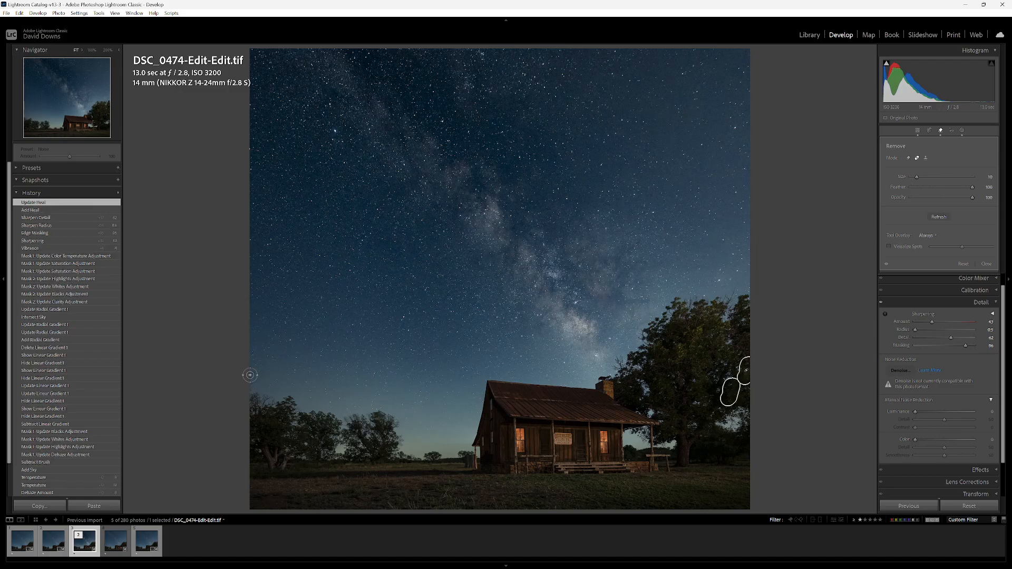
Heal the blemish at the photo's left edge just above the small trees and shift its sample source slightly upward.
{"action": "left_click_drag", "start_coordinate": [250, 389], "coordinate": [250, 371]}
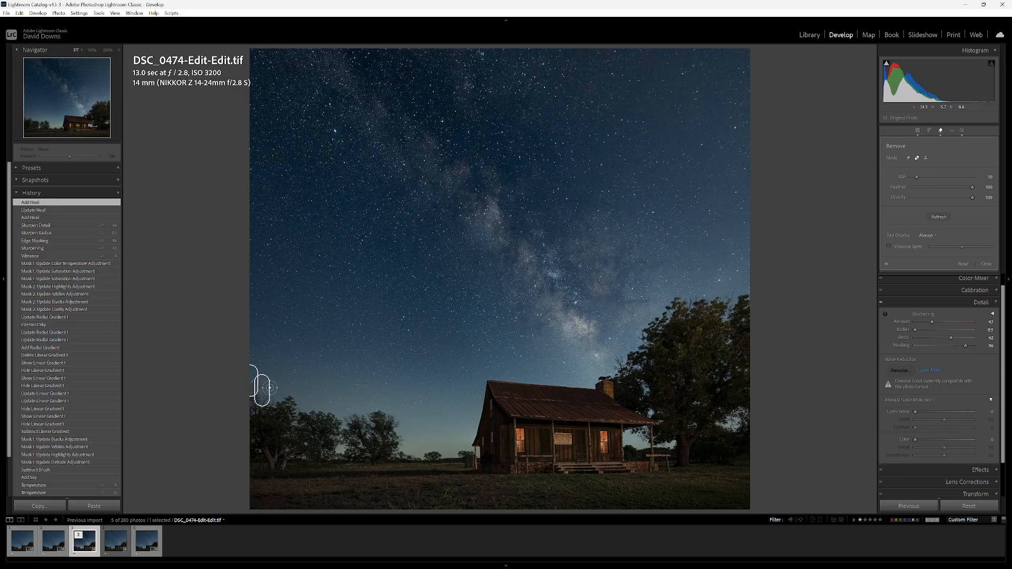
{"action": "mouse_move", "coordinate": [270, 376]}
{"action": "left_mouse_down"}
{"action": "mouse_move", "coordinate": [273, 364]}
{"action": "mouse_move", "coordinate": [287, 392]}
{"action": "left_mouse_up"}
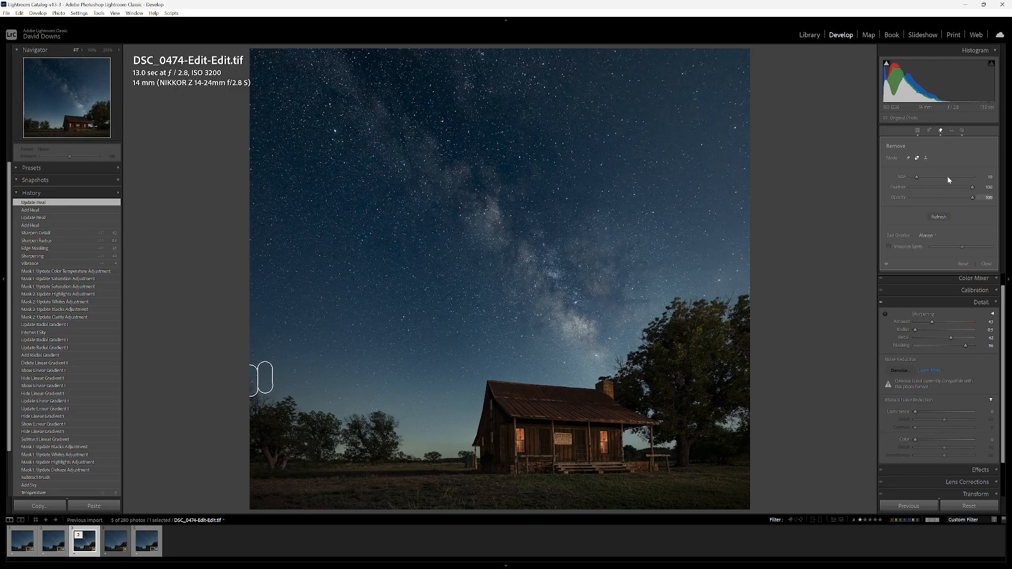
{"action": "left_click", "coordinate": [939, 132]}
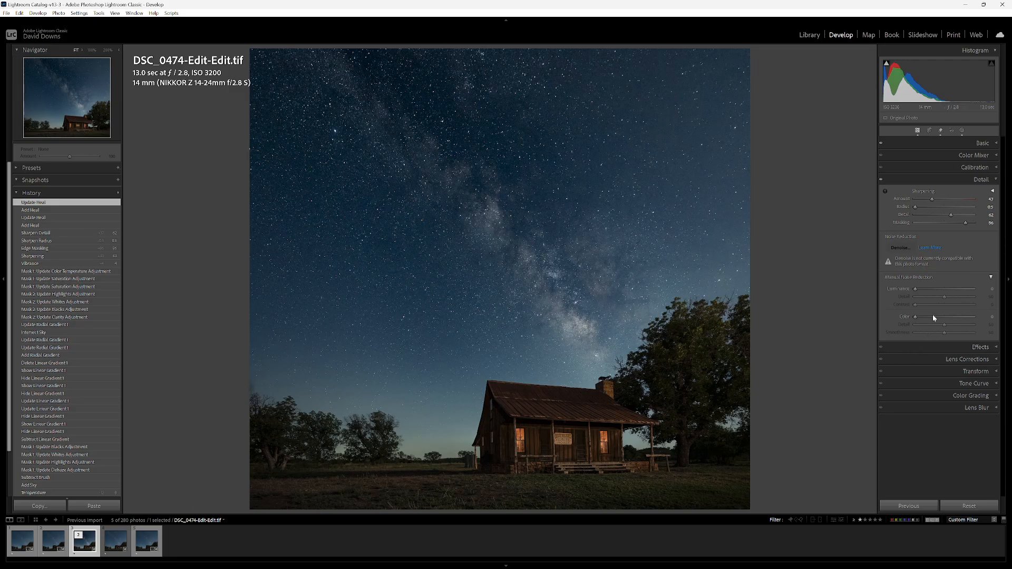
Raise the whole image's Shadows to about +60.
{"action": "left_click", "coordinate": [931, 144]}
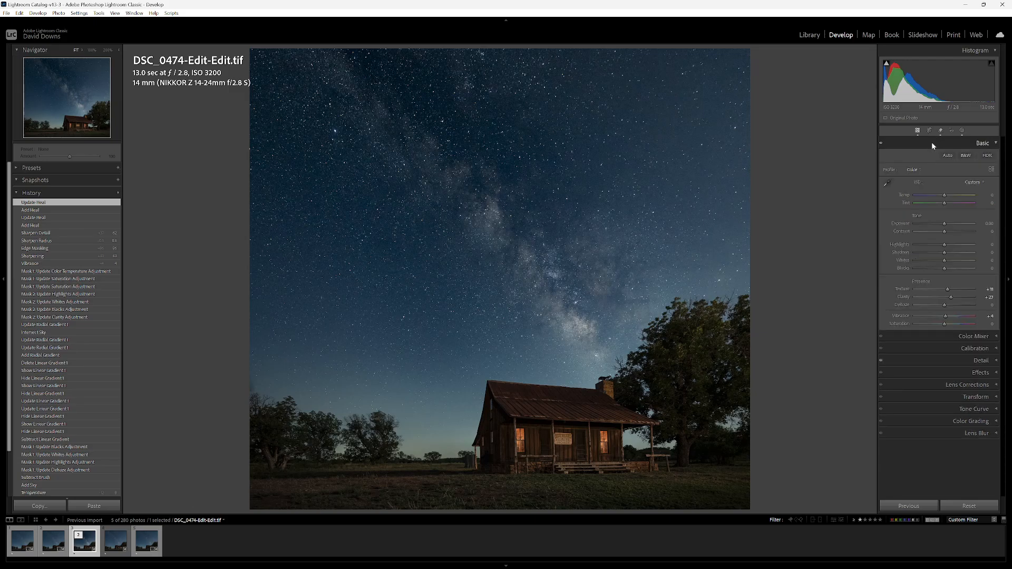
{"action": "left_click_drag", "start_coordinate": [944, 253], "coordinate": [963, 253]}
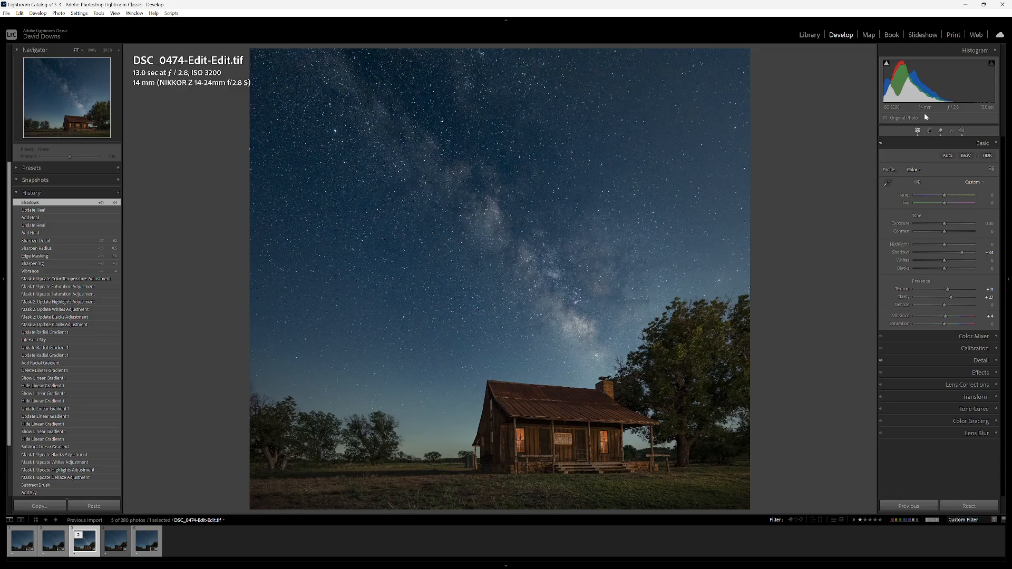
Duplicate and invert the sky mask (Mask 1) to cover the foreground, and cool the inverted mask's Temp to about -20.
{"action": "left_click", "coordinate": [962, 131]}
{"action": "left_click", "coordinate": [807, 100]}
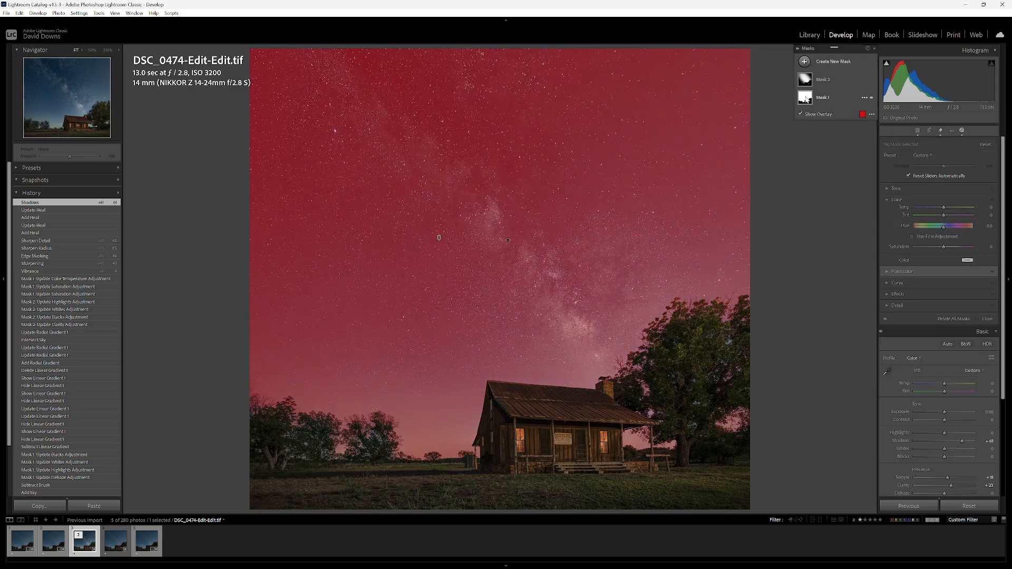
{"action": "left_click", "coordinate": [864, 98]}
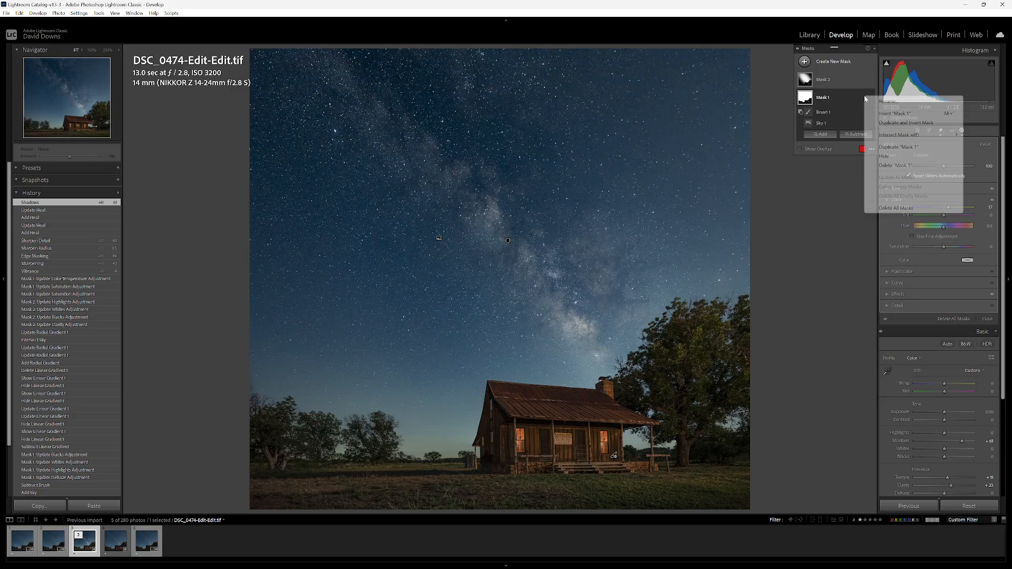
{"action": "left_click", "coordinate": [893, 123]}
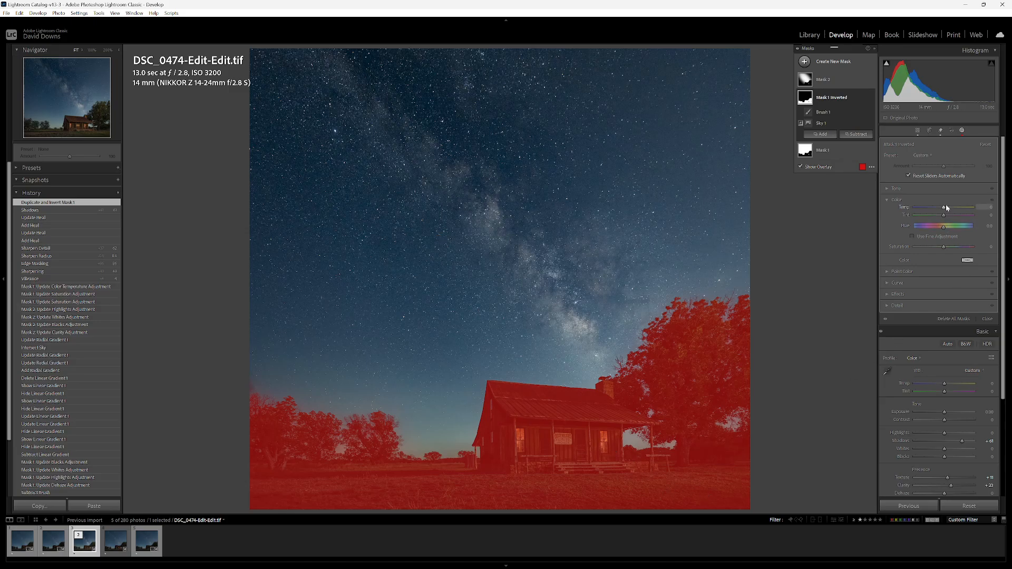
{"action": "left_click_drag", "start_coordinate": [945, 207], "coordinate": [941, 209]}
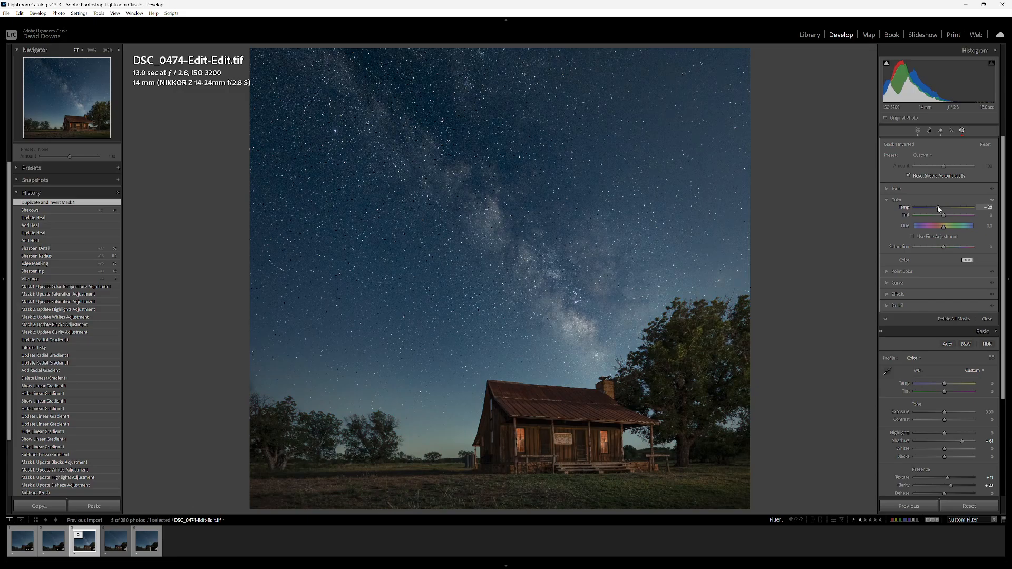
{"action": "left_click_drag", "start_coordinate": [937, 205], "coordinate": [937, 205]}
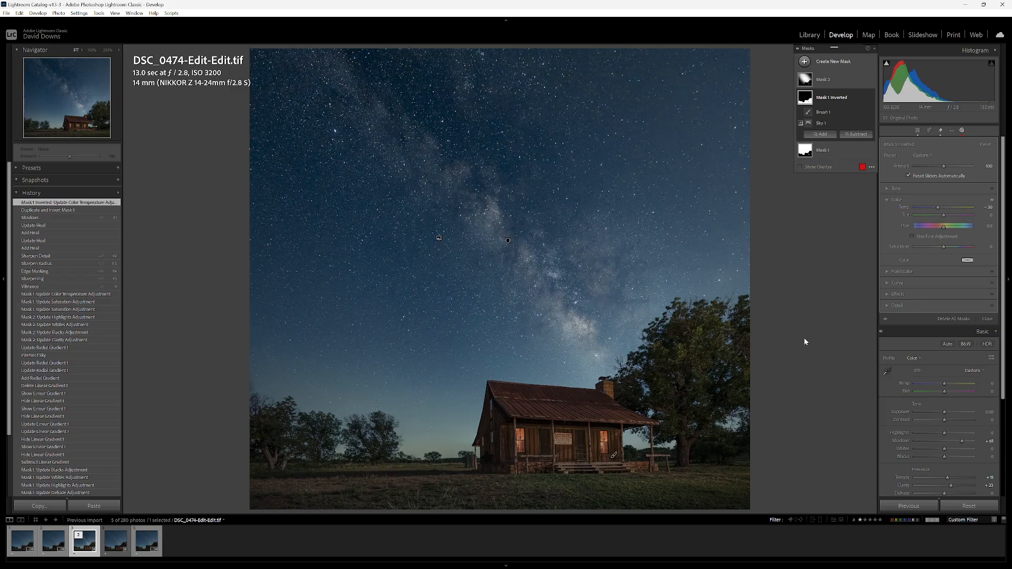
{"action": "left_click", "coordinate": [961, 130]}
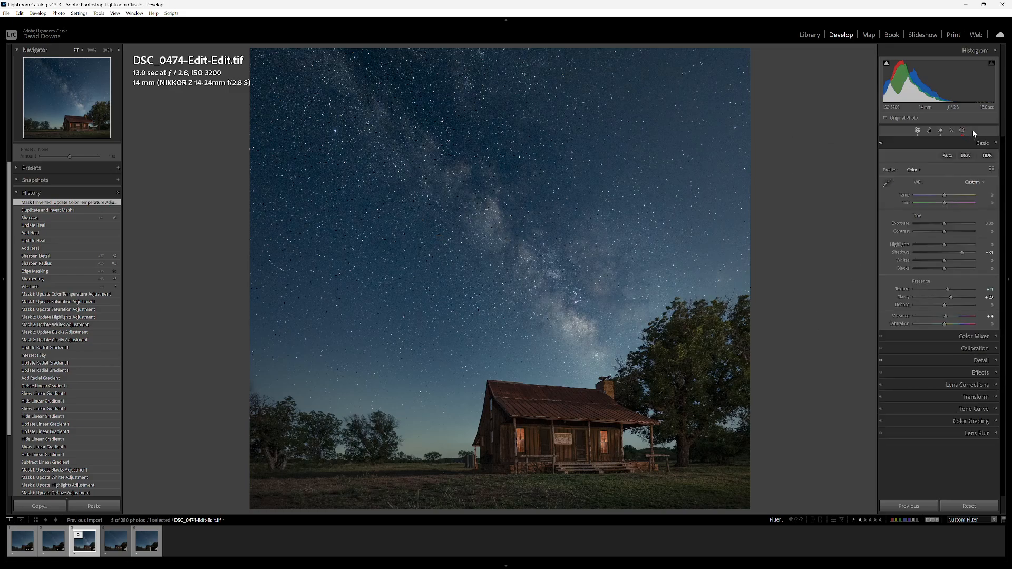